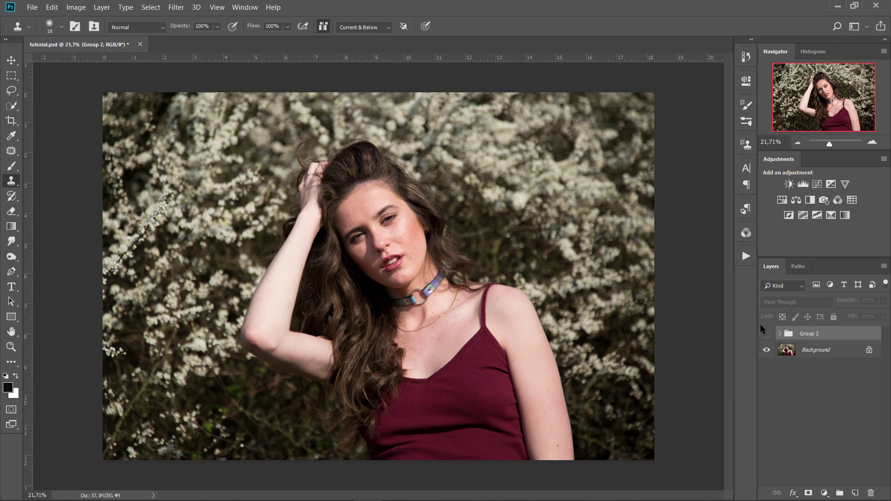
# Toggle the visibility of Group 2 to compare the retouch, and examine the original portrait and face.
pyautogui.click(767, 335)
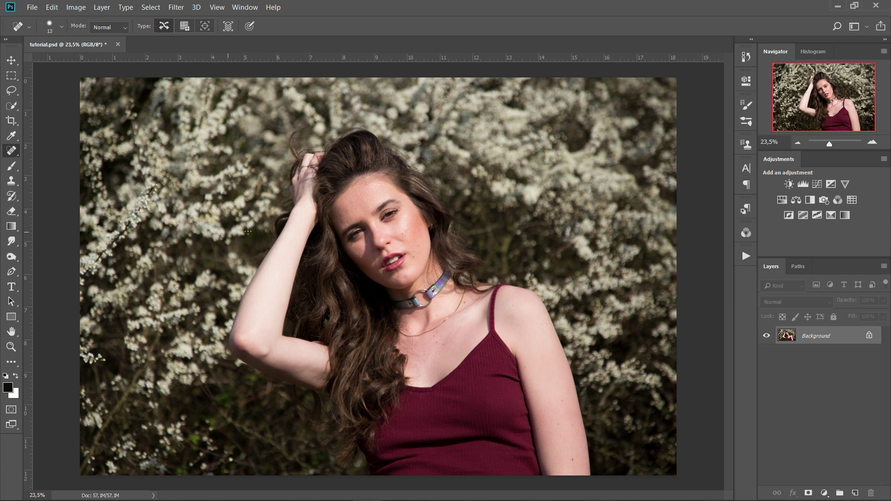
pyautogui.scroll(5, 409, 248)
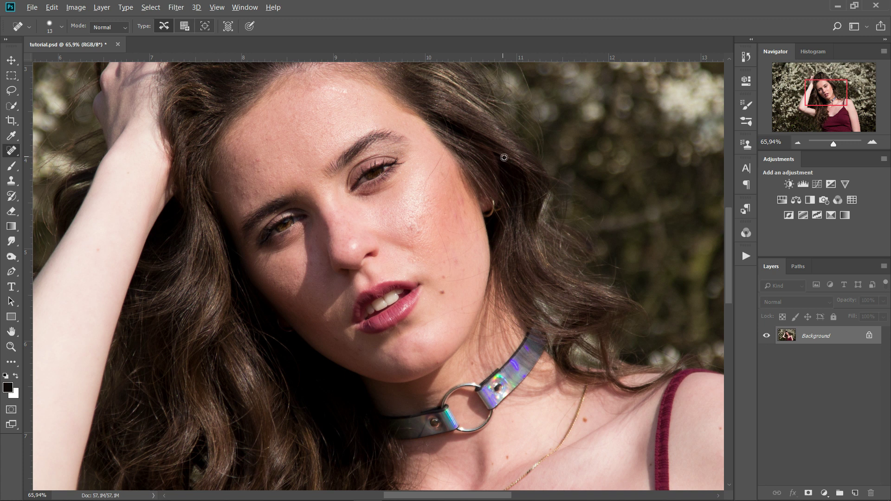
pyautogui.scroll(-2, 501, 159)
pyautogui.scroll(-2, 549, 216)
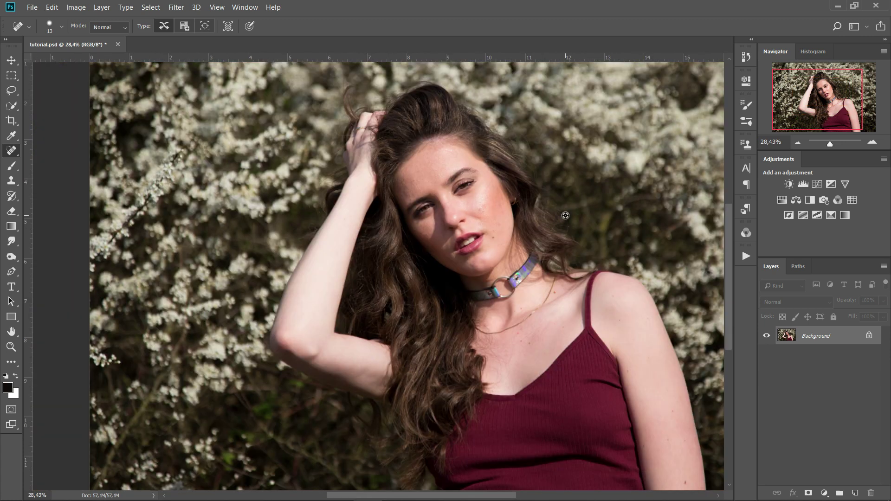
pyautogui.scroll(-2, 571, 221)
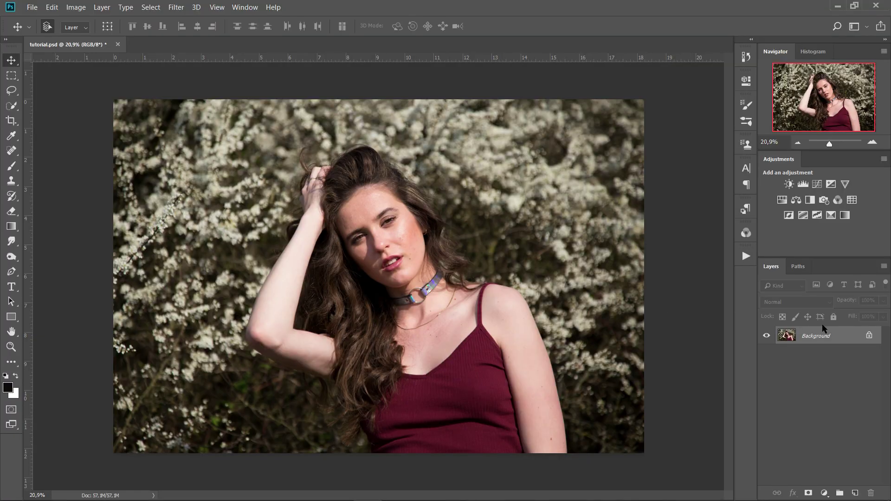
# Duplicate the Background layer so the retouching is done on a separate copy.
pyautogui.moveTo(830, 337); pyautogui.dragTo(855, 493)
pyautogui.scroll(4, 374, 216)
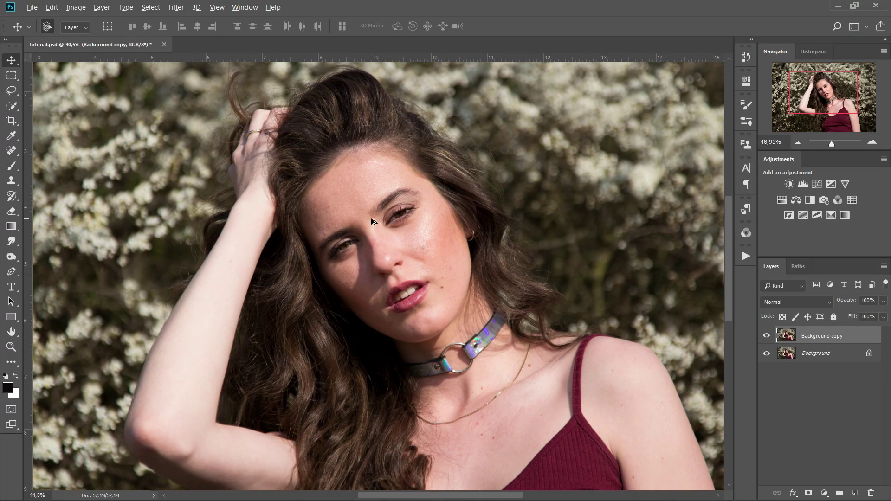
pyautogui.scroll(2, 441, 240)
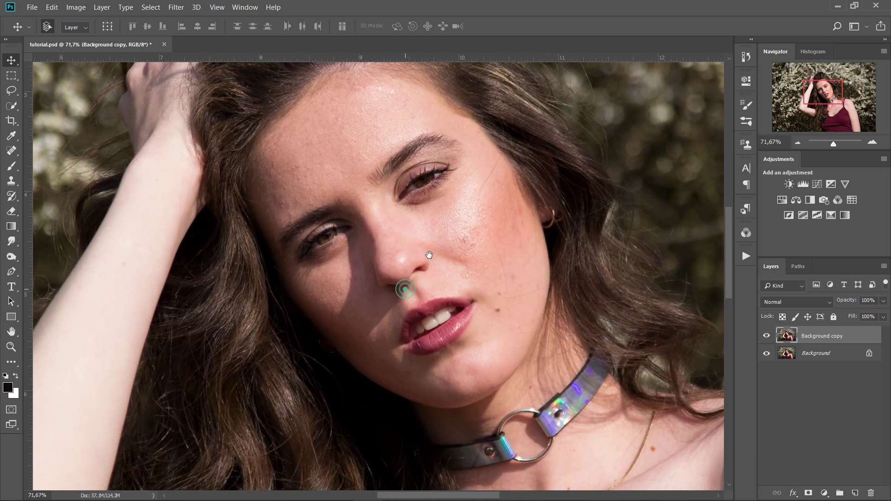
pyautogui.scroll(2, 444, 240)
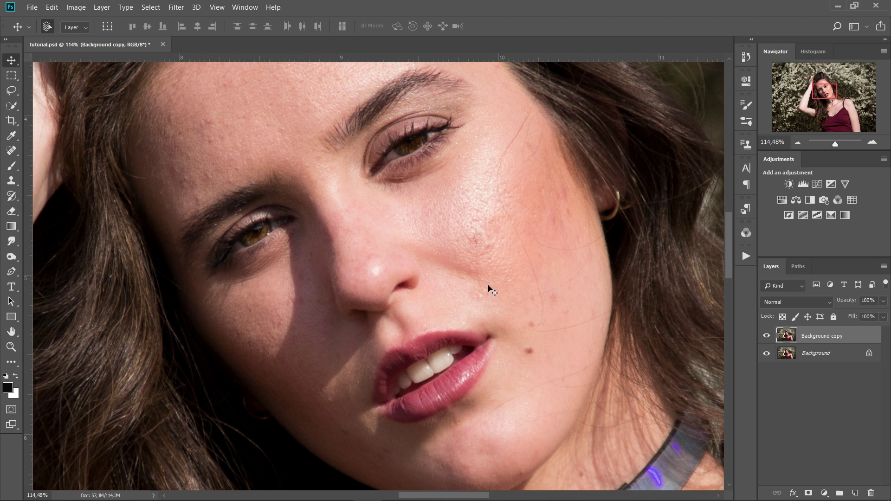
# Review the healing and Clone Stamp tool variants and activate the Spot Healing Brush Tool.
pyautogui.press('s')
pyautogui.moveTo(5, 151); pyautogui.dragTo(47, 152)
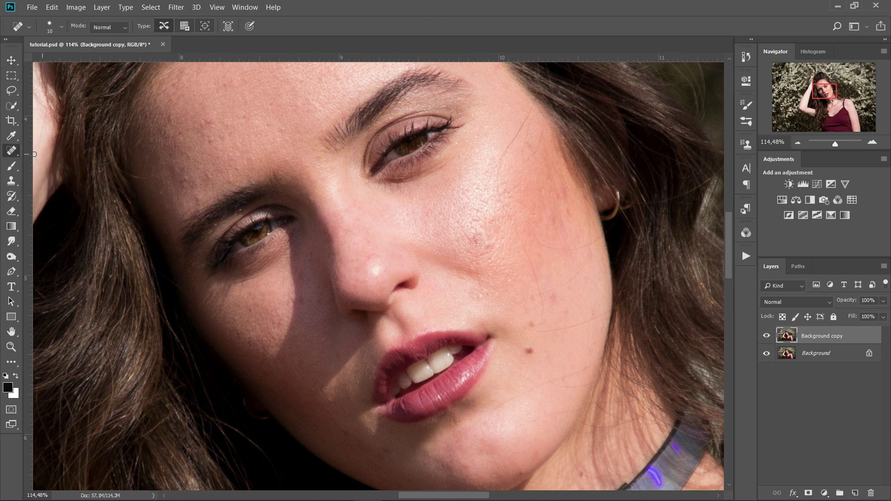
pyautogui.rightClick(13, 153)
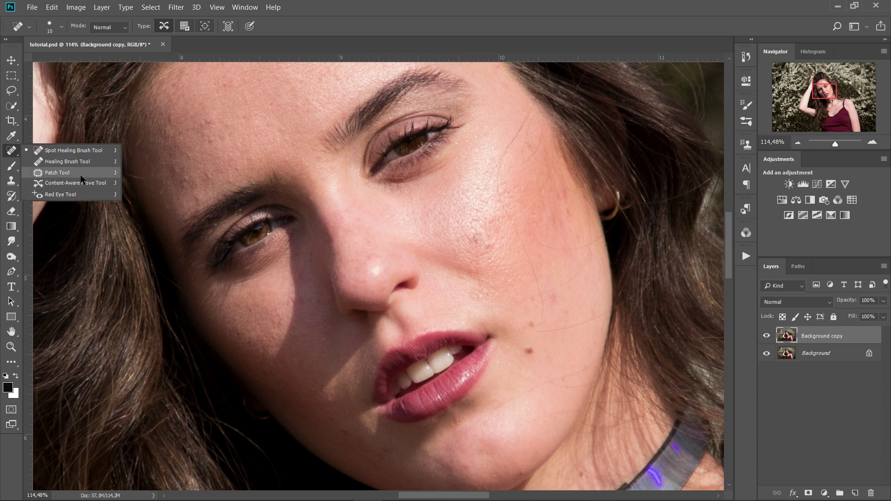
pyautogui.click(13, 182)
pyautogui.rightClick(14, 185)
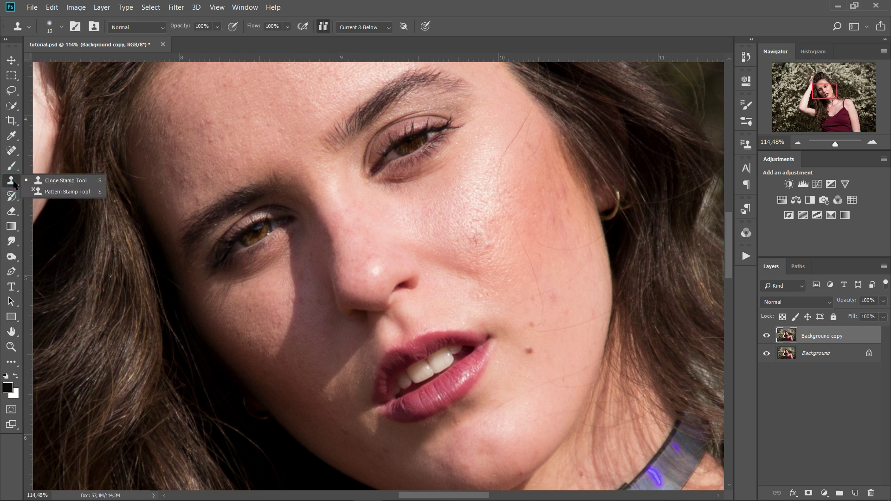
pyautogui.click(11, 151)
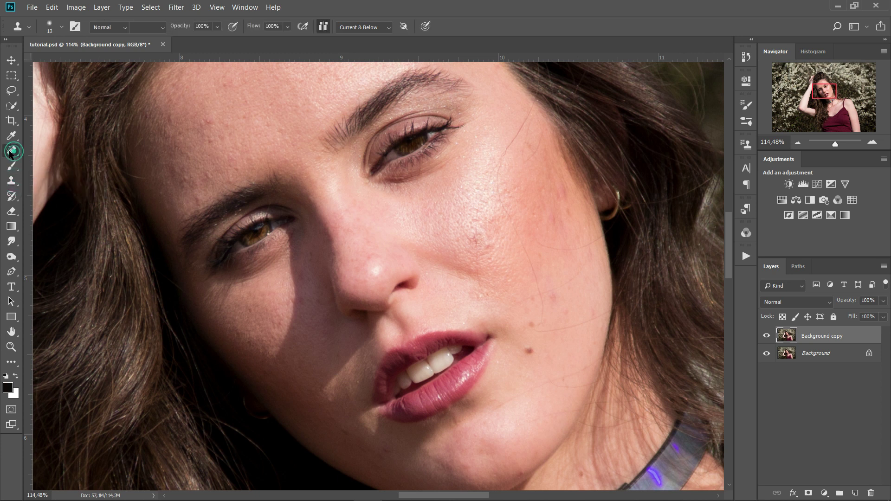
pyautogui.rightClick(11, 153)
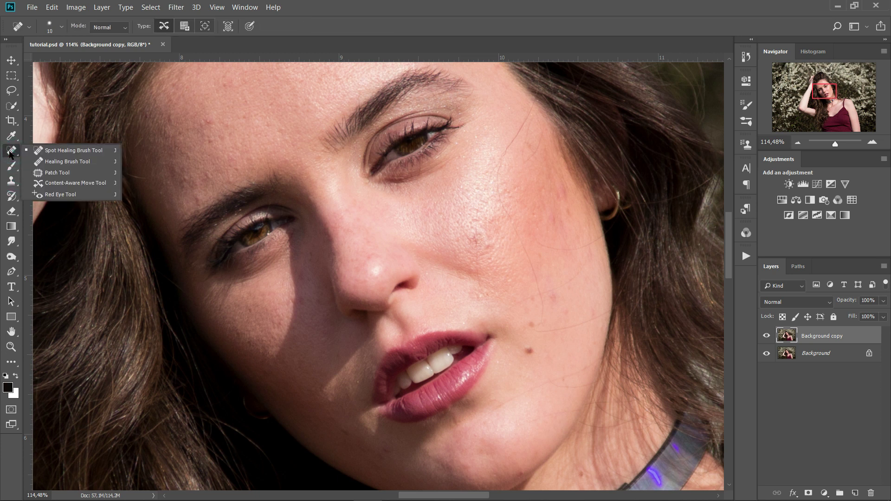
pyautogui.click(64, 151)
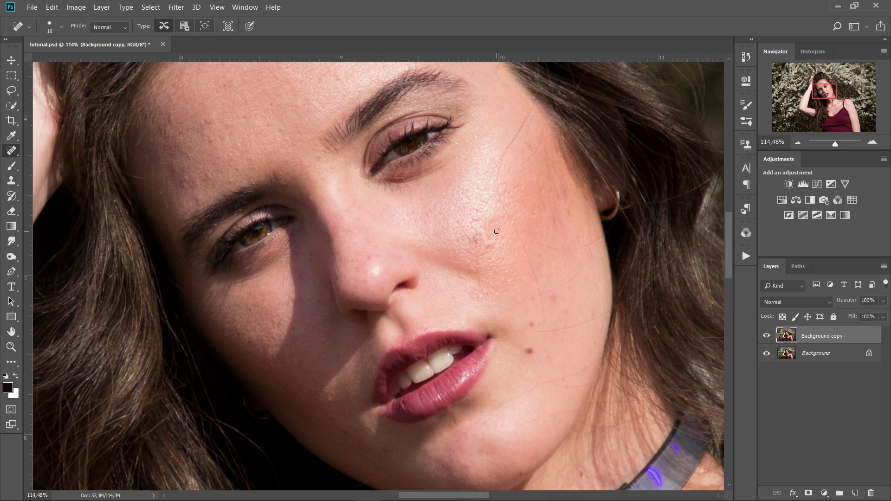
# Heal the small red blemish on the forehead above the shadowed eyebrow with the Spot Healing Brush.
pyautogui.scroll(5, 512, 228)
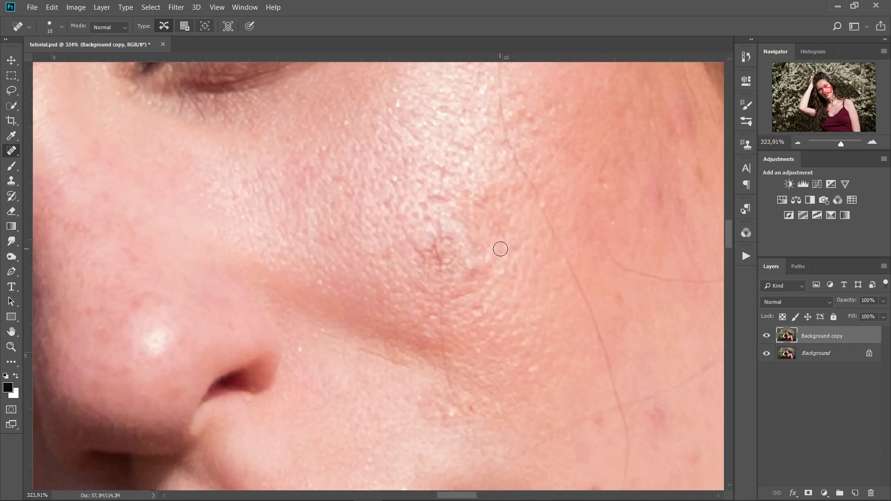
pyautogui.moveTo(377, 195); pyautogui.dragTo(689, 409)
pyautogui.moveTo(268, 180); pyautogui.dragTo(589, 294)
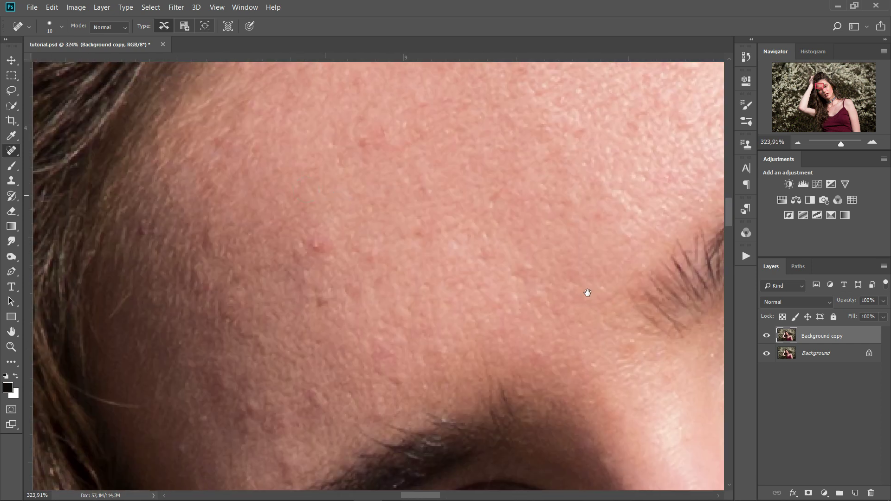
pyautogui.moveTo(376, 227); pyautogui.dragTo(428, 234)
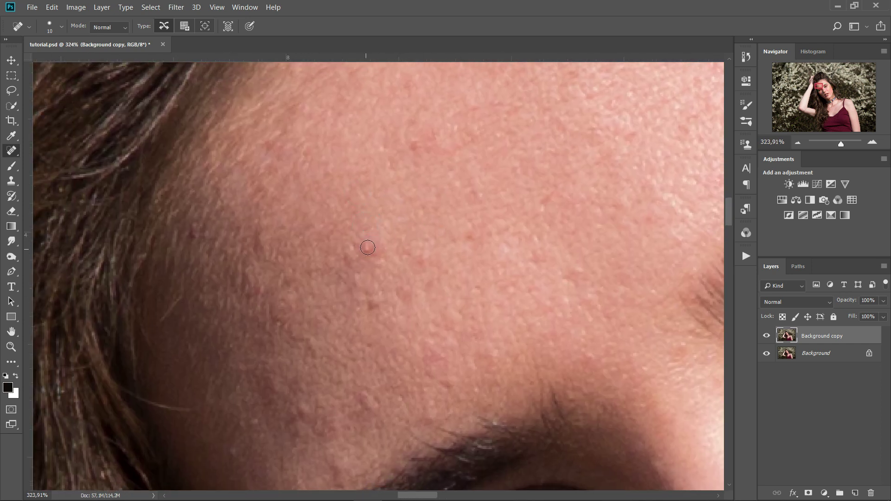
pyautogui.moveTo(368, 247)
pyautogui.mouseDown()
pyautogui.moveTo(376, 245)
pyautogui.moveTo(368, 248)
pyautogui.mouseUp()
pyautogui.click(368, 249)
# Examine the portrait at full view and close up to judge which facial blemishes need retouching.
pyautogui.scroll(-3, 485, 211)
pyautogui.scroll(-2, 494, 204)
pyautogui.scroll(-2, 511, 199)
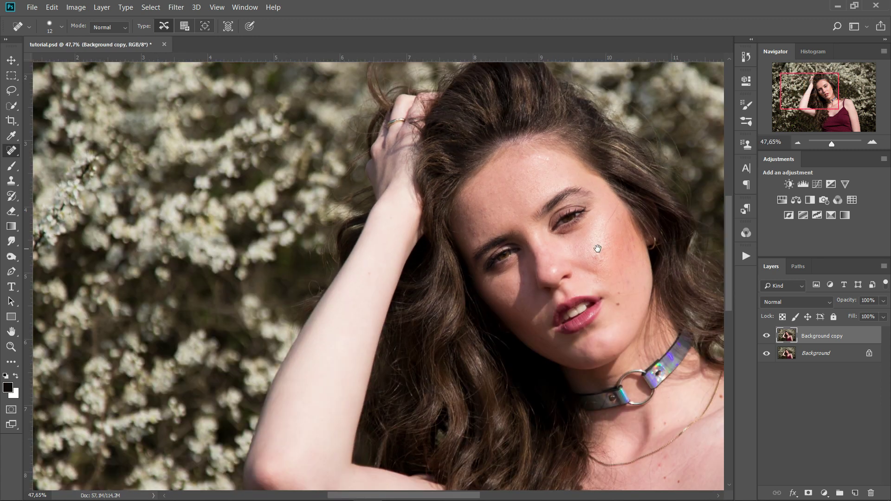
pyautogui.scroll(-1, 571, 238)
pyautogui.scroll(-1, 427, 201)
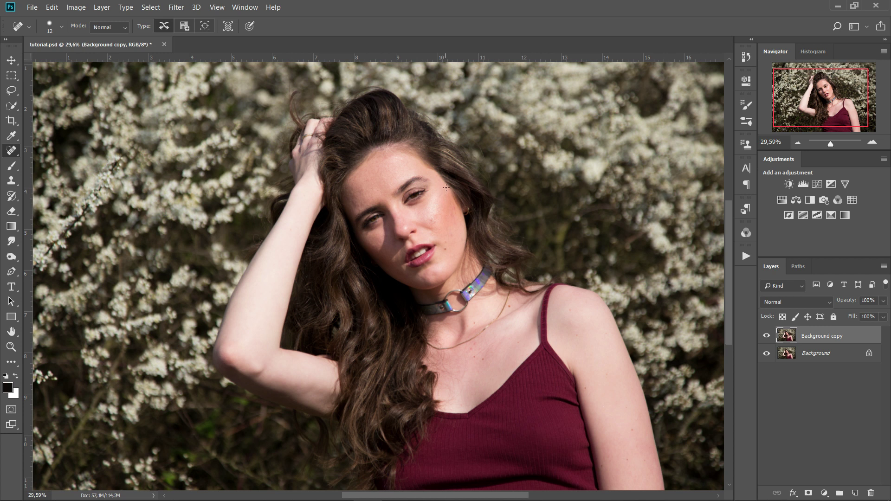
pyautogui.scroll(2, 437, 186)
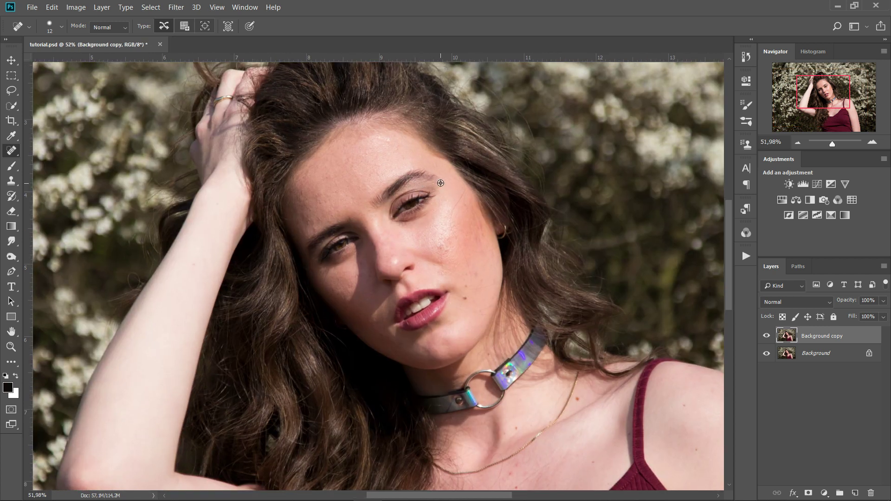
pyautogui.scroll(-4, 440, 183)
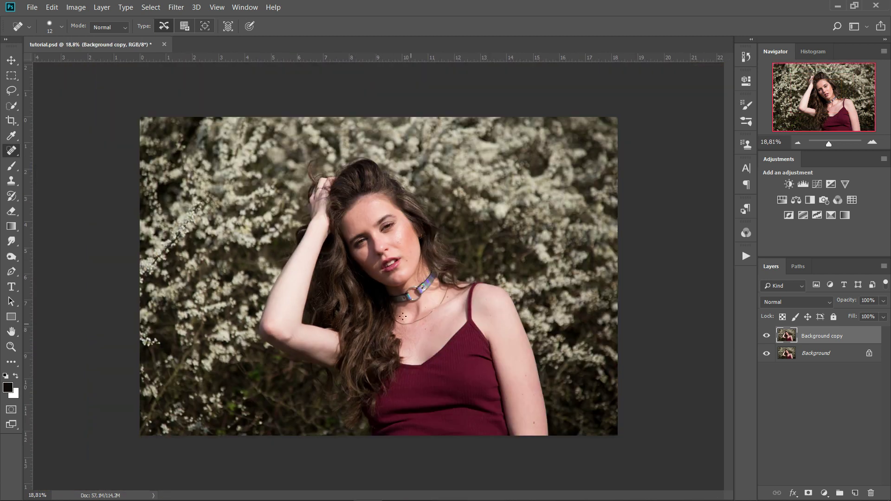
pyautogui.scroll(2, 396, 210)
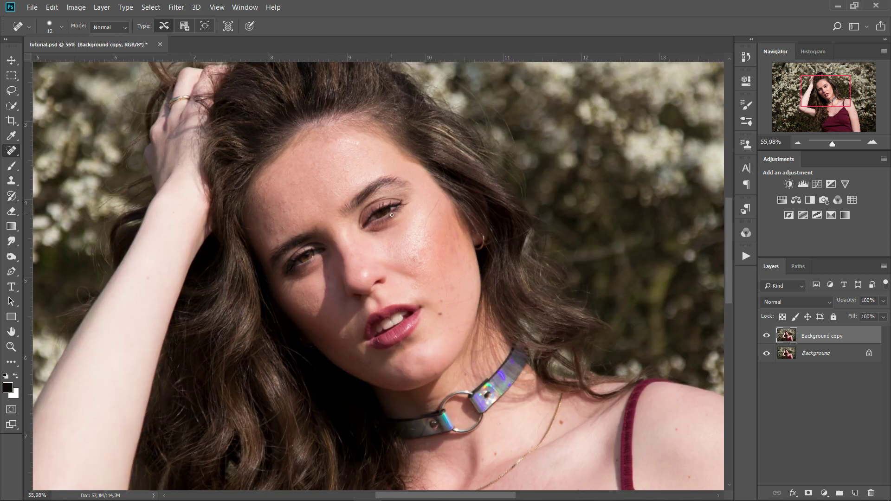
pyautogui.scroll(1, 363, 244)
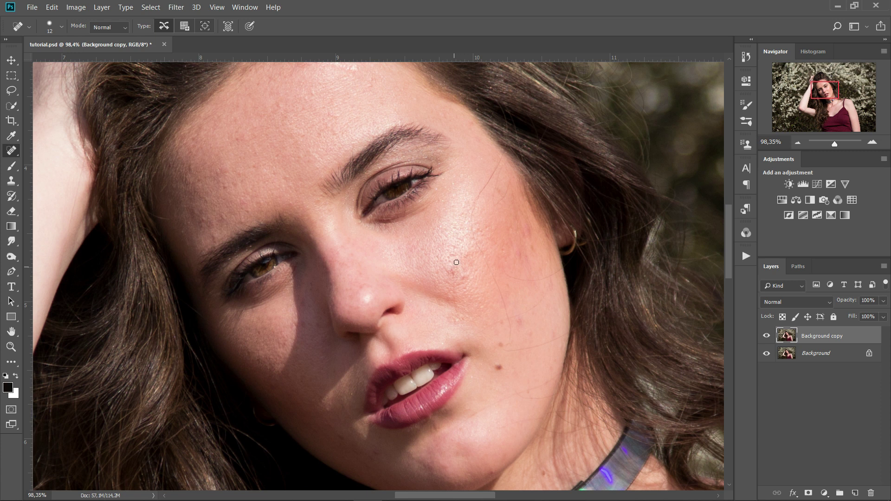
pyautogui.moveTo(438, 259); pyautogui.dragTo(416, 231)
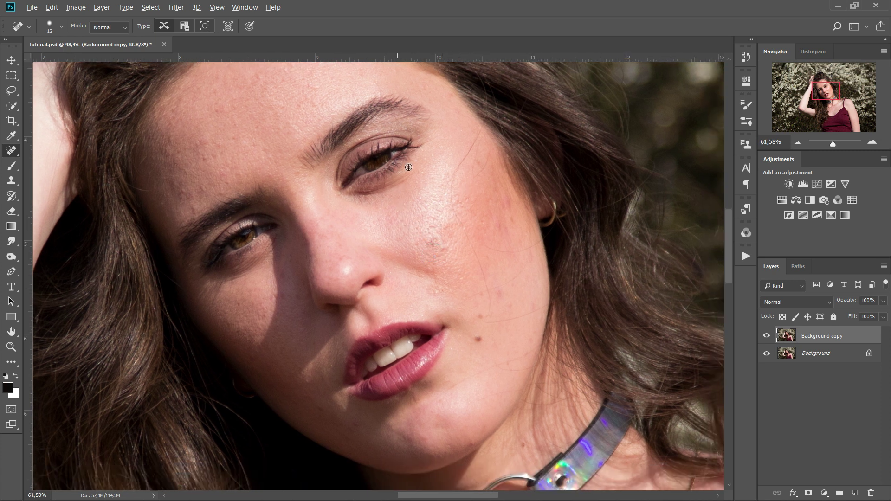
pyautogui.scroll(-3, 393, 171)
pyautogui.scroll(-1, 452, 175)
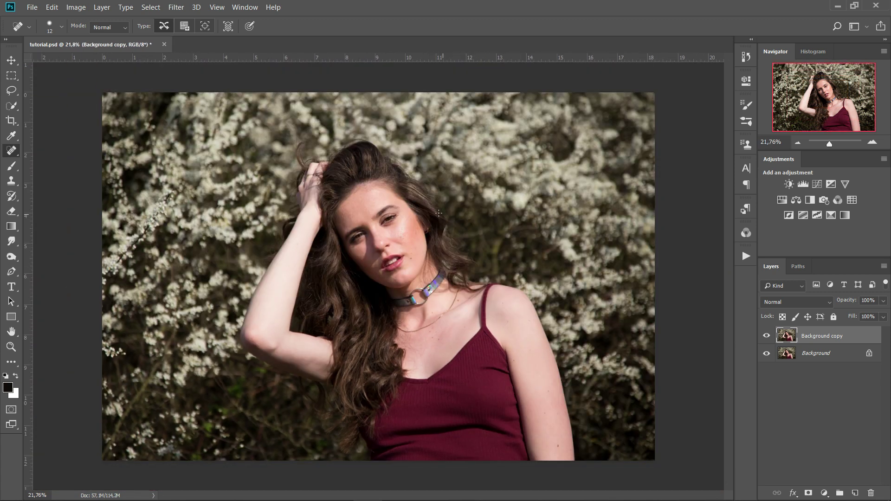
pyautogui.scroll(5, 415, 227)
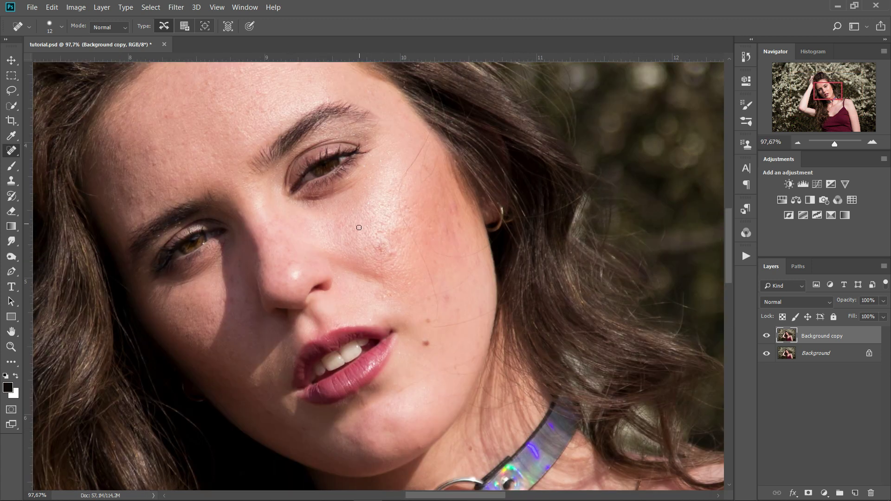
pyautogui.moveTo(360, 239); pyautogui.dragTo(419, 211)
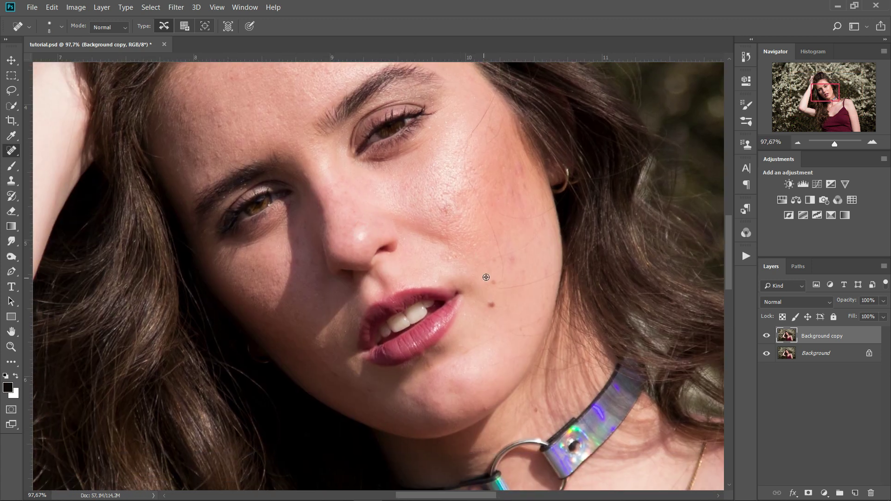
# Examine the sunlit cheek and mouth corner closely for spots, moles and stray hairs.
pyautogui.scroll(2, 484, 278)
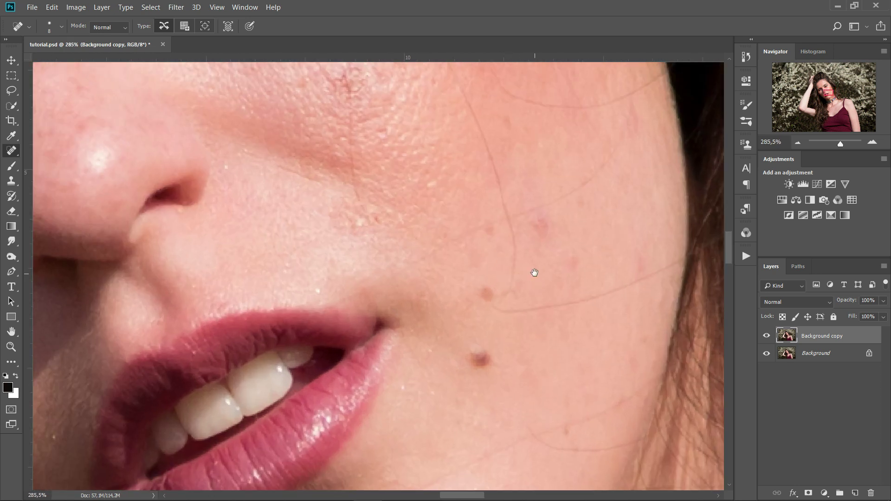
pyautogui.moveTo(534, 274); pyautogui.dragTo(460, 246)
pyautogui.moveTo(420, 281)
pyautogui.mouseDown()
pyautogui.moveTo(466, 287)
pyautogui.moveTo(577, 256)
pyautogui.moveTo(606, 236)
pyautogui.mouseUp()
pyautogui.moveTo(444, 282); pyautogui.dragTo(480, 278)
pyautogui.moveTo(537, 268)
pyautogui.mouseDown()
pyautogui.moveTo(572, 241)
pyautogui.moveTo(597, 237)
pyautogui.mouseUp()
pyautogui.moveTo(515, 287); pyautogui.dragTo(517, 215)
pyautogui.moveTo(501, 180); pyautogui.dragTo(511, 307)
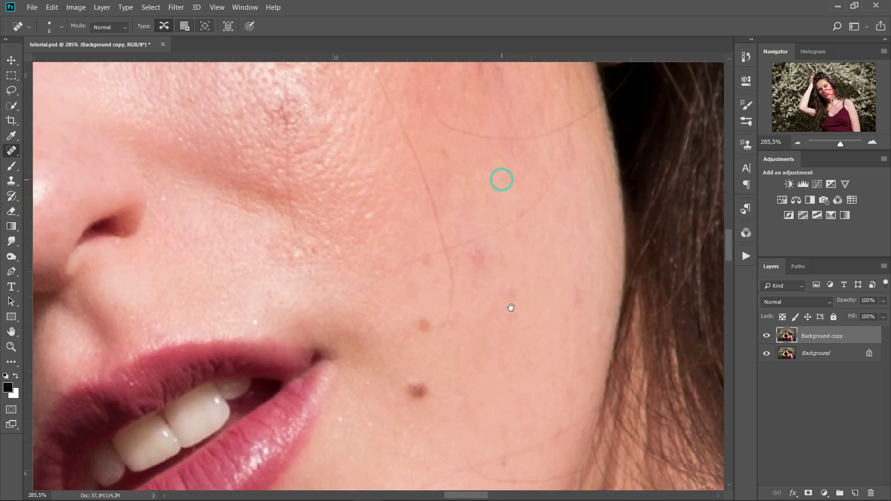
pyautogui.moveTo(483, 214); pyautogui.dragTo(483, 360)
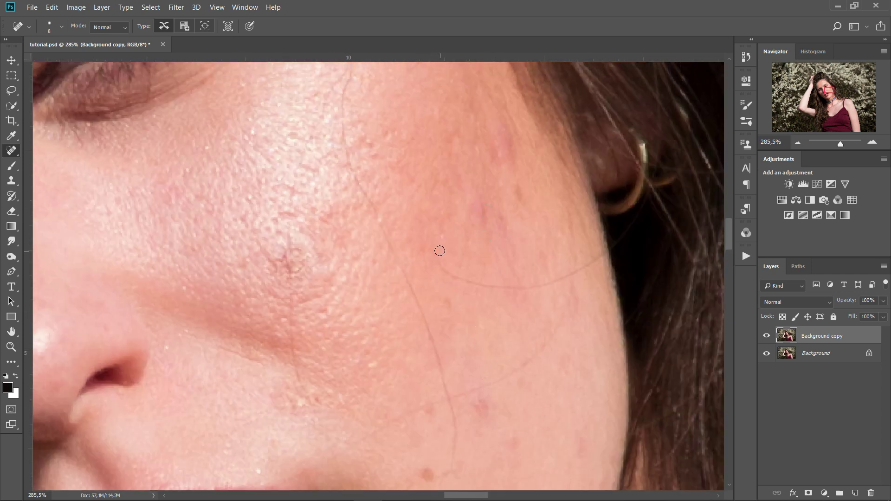
pyautogui.moveTo(436, 258)
pyautogui.mouseDown()
pyautogui.moveTo(520, 286)
pyautogui.moveTo(562, 280)
pyautogui.moveTo(611, 252)
pyautogui.mouseUp()
pyautogui.moveTo(526, 320); pyautogui.dragTo(529, 233)
pyautogui.moveTo(355, 223); pyautogui.dragTo(454, 265)
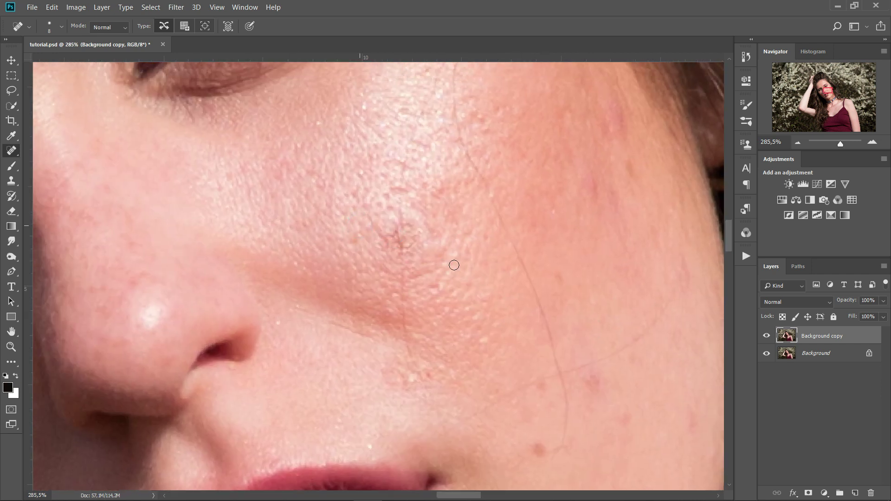
pyautogui.moveTo(443, 347); pyautogui.dragTo(375, 220)
# Heal the small reddish spots on the sunlit cheek using the Spot Healing Brush at size 17.
pyautogui.moveTo(555, 293); pyautogui.dragTo(559, 290)
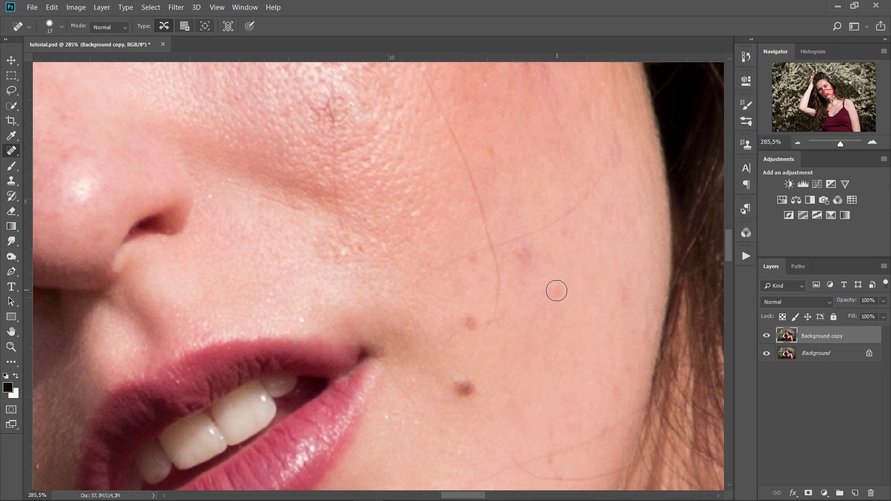
pyautogui.click(623, 290)
pyautogui.click(527, 262)
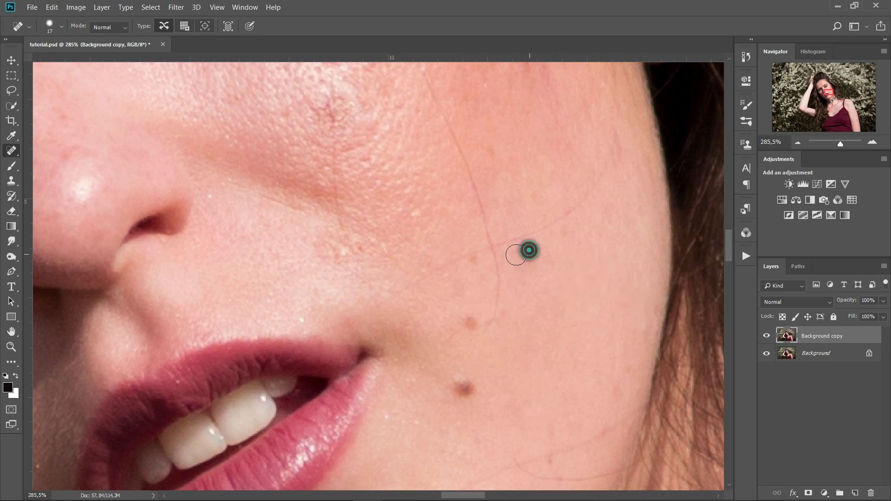
pyautogui.moveTo(565, 269); pyautogui.dragTo(575, 212)
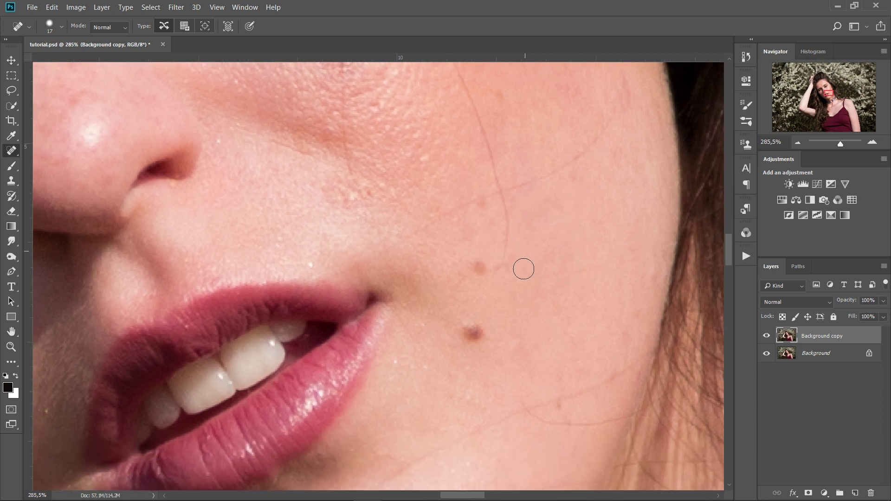
pyautogui.moveTo(557, 287); pyautogui.dragTo(592, 178)
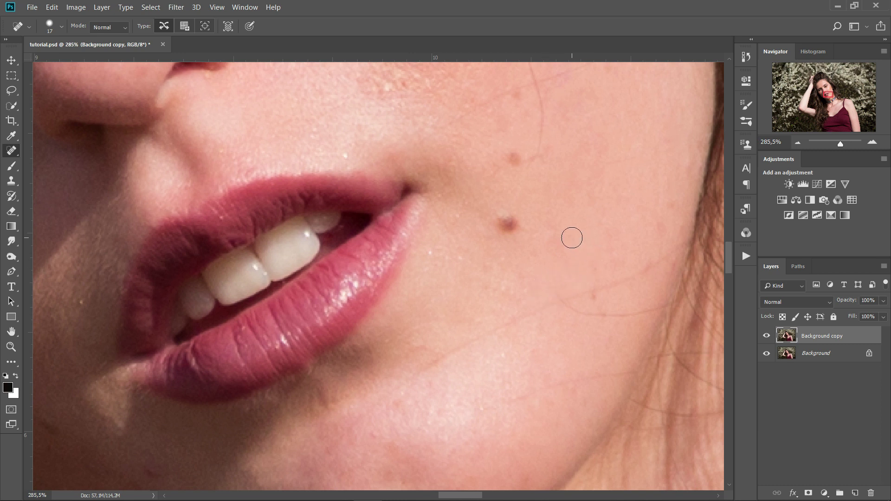
pyautogui.moveTo(547, 207); pyautogui.dragTo(531, 248)
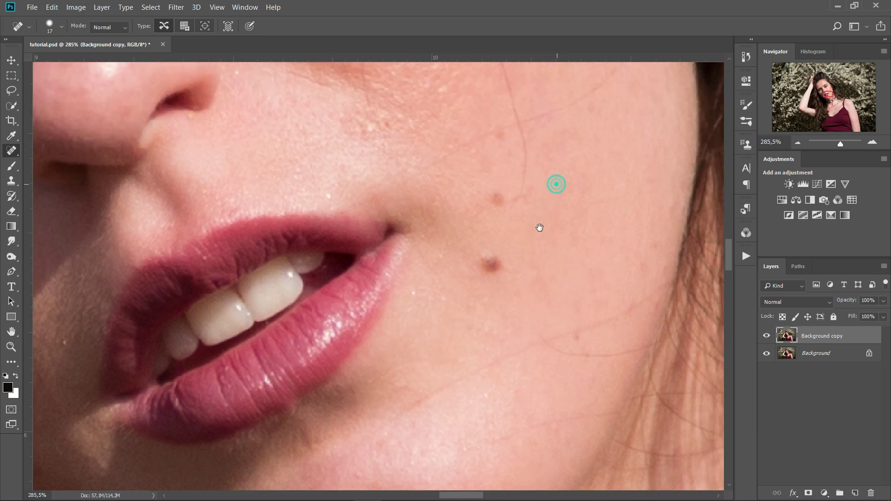
# Heal the two brown moles beside the mouth corner with the Spot Healing Brush.
pyautogui.click(498, 201)
pyautogui.keyDown('alt'); pyautogui.rightClick(499, 271); pyautogui.keyUp('alt')
pyautogui.click(476, 277)
pyautogui.moveTo(533, 211)
pyautogui.mouseDown()
pyautogui.moveTo(532, 260)
pyautogui.moveTo(507, 254)
pyautogui.moveTo(506, 190)
pyautogui.mouseUp()
pyautogui.keyDown('alt'); pyautogui.rightClick(482, 273); pyautogui.keyUp('alt')
pyautogui.moveTo(507, 205); pyautogui.dragTo(565, 248)
# Heal the small spots and stray hair on the lower sunlit cheek using a brush size of 10.
pyautogui.moveTo(453, 288)
pyautogui.mouseDown()
pyautogui.moveTo(621, 207)
pyautogui.moveTo(681, 129)
pyautogui.mouseUp()
pyautogui.moveTo(649, 182); pyautogui.dragTo(616, 217)
pyautogui.keyDown('alt'); pyautogui.rightClick(644, 208); pyautogui.keyUp('alt')
pyautogui.moveTo(435, 240); pyautogui.dragTo(396, 269)
pyautogui.moveTo(486, 294); pyautogui.dragTo(453, 190)
pyautogui.moveTo(499, 185)
pyautogui.mouseDown()
pyautogui.moveTo(539, 266)
pyautogui.moveTo(567, 359)
pyautogui.mouseUp()
pyautogui.moveTo(426, 389); pyautogui.dragTo(457, 319)
pyautogui.moveTo(425, 381); pyautogui.dragTo(435, 275)
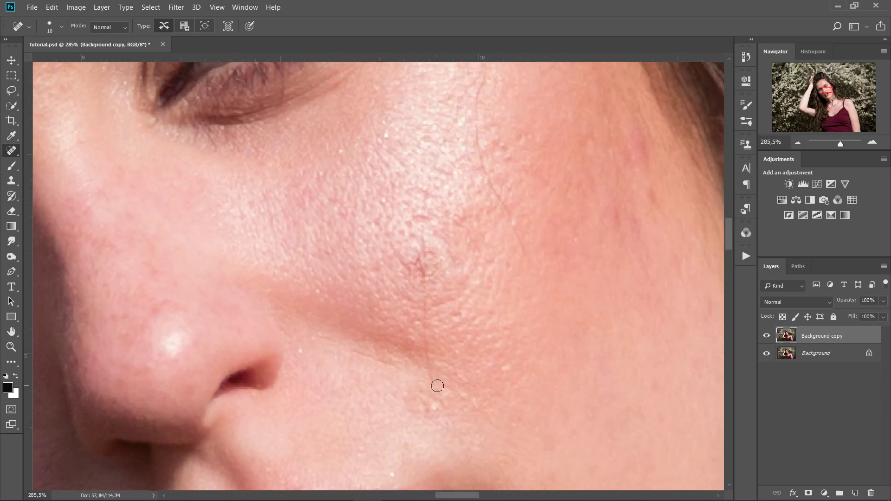
# Touch up small marks on the upper sunlit cheek with the Spot Healing Brush, undoing one misplaced stroke.
pyautogui.moveTo(564, 241); pyautogui.dragTo(583, 353)
pyautogui.moveTo(575, 207)
pyautogui.mouseDown()
pyautogui.moveTo(515, 267)
pyautogui.moveTo(557, 195)
pyautogui.moveTo(566, 237)
pyautogui.mouseUp()
pyautogui.moveTo(544, 185)
pyautogui.mouseDown()
pyautogui.moveTo(492, 277)
pyautogui.moveTo(413, 84)
pyautogui.mouseUp()
pyautogui.hotkey('ctrl', 'z')
pyautogui.moveTo(382, 118); pyautogui.dragTo(382, 126)
pyautogui.moveTo(518, 337); pyautogui.dragTo(502, 187)
# Heal the small spot on the chin and the stray hairs crossing the lower cheek towards the jawline.
pyautogui.click(404, 433)
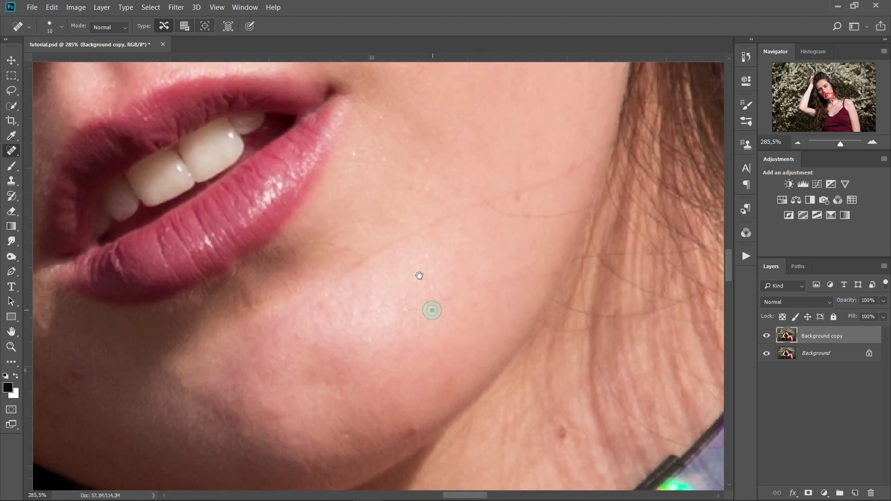
pyautogui.moveTo(339, 277); pyautogui.dragTo(474, 203)
pyautogui.moveTo(478, 195); pyautogui.dragTo(581, 217)
pyautogui.moveTo(514, 192); pyautogui.dragTo(585, 158)
pyautogui.moveTo(449, 296); pyautogui.dragTo(464, 292)
pyautogui.moveTo(382, 281)
pyautogui.mouseDown()
pyautogui.moveTo(543, 273)
pyautogui.moveTo(710, 242)
pyautogui.mouseUp()
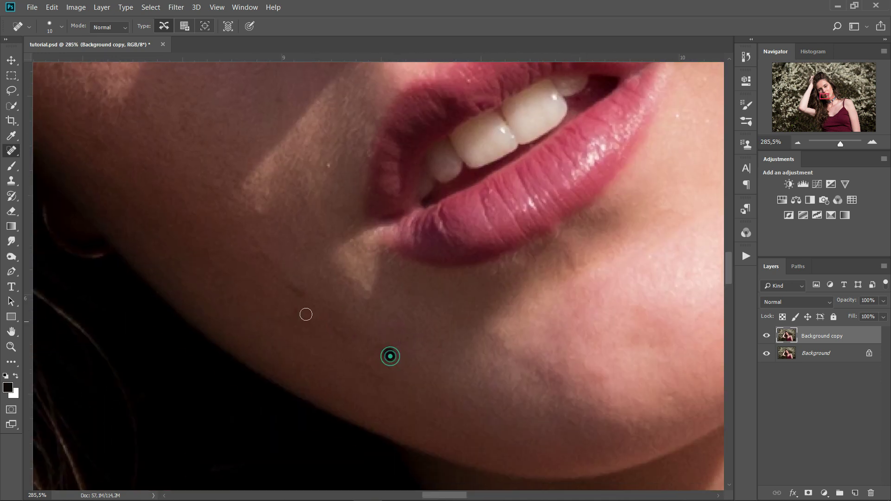
# Heal the small dark marks on the shadowed side of the jaw and face.
pyautogui.moveTo(297, 291); pyautogui.dragTo(393, 376)
pyautogui.click(358, 299)
pyautogui.moveTo(370, 74)
pyautogui.mouseDown()
pyautogui.moveTo(509, 252)
pyautogui.moveTo(650, 479)
pyautogui.moveTo(411, 181)
pyautogui.moveTo(330, 180)
pyautogui.mouseUp()
pyautogui.click(299, 292)
pyautogui.moveTo(503, 98)
pyautogui.mouseDown()
pyautogui.moveTo(447, 195)
pyautogui.moveTo(389, 262)
pyautogui.mouseUp()
pyautogui.click(340, 221)
pyautogui.moveTo(646, 163); pyautogui.dragTo(502, 161)
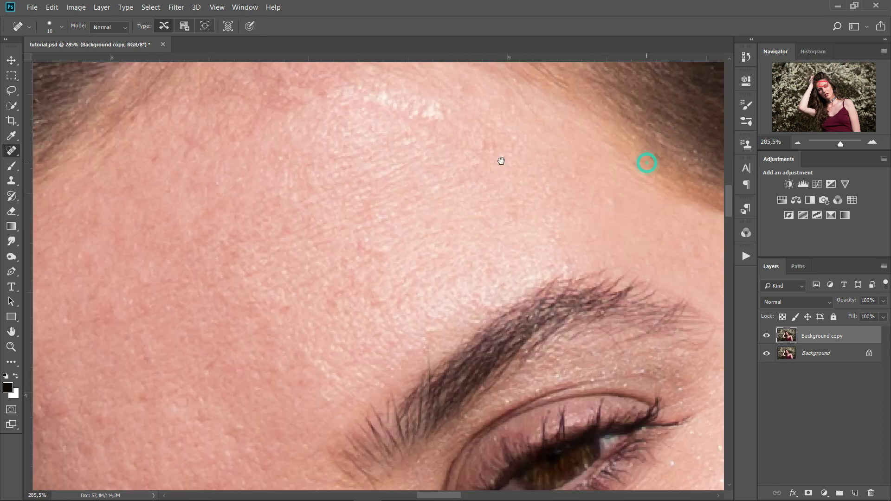
# Set the Spot Healing Brush size to 18 and heal blemishes on the skin below the face.
pyautogui.moveTo(641, 446); pyautogui.dragTo(297, 104)
pyautogui.moveTo(408, 313); pyautogui.dragTo(454, 172)
pyautogui.scroll(-6, 453, 172)
pyautogui.moveTo(501, 301); pyautogui.dragTo(469, 181)
pyautogui.moveTo(513, 326); pyautogui.dragTo(390, 102)
pyautogui.moveTo(525, 464); pyautogui.dragTo(402, 240)
pyautogui.press(']')
pyautogui.press(']')
pyautogui.press(']')
pyautogui.press(']')
pyautogui.press(']')
pyautogui.press(']')
pyautogui.press(']')
pyautogui.press(']')
pyautogui.click(387, 325)
pyautogui.click(407, 303)
pyautogui.click(408, 370)
pyautogui.click(454, 382)
# Heal the remaining spots on the neck and chest around the gold necklace.
pyautogui.click(644, 291)
pyautogui.moveTo(608, 140); pyautogui.dragTo(650, 248)
pyautogui.click(642, 207)
pyautogui.click(496, 286)
pyautogui.click(450, 295)
pyautogui.click(414, 311)
pyautogui.click(556, 274)
pyautogui.moveTo(552, 366); pyautogui.dragTo(566, 256)
pyautogui.moveTo(553, 304)
pyautogui.mouseDown()
pyautogui.moveTo(580, 287)
pyautogui.moveTo(432, 381)
pyautogui.mouseUp()
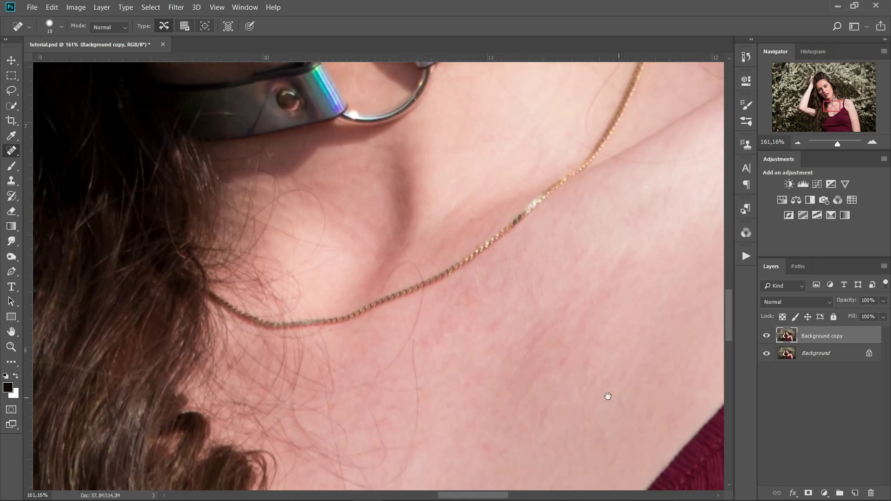
pyautogui.moveTo(608, 396); pyautogui.dragTo(577, 216)
# Set the Spot Healing Brush size to 7 and heal the last tiny marks on the face.
pyautogui.moveTo(445, 177); pyautogui.dragTo(503, 443)
pyautogui.moveTo(455, 140); pyautogui.dragTo(512, 406)
pyautogui.moveTo(467, 305); pyautogui.dragTo(495, 313)
pyautogui.moveTo(467, 178); pyautogui.dragTo(498, 289)
pyautogui.press('[')
pyautogui.press('[')
pyautogui.press('[')
pyautogui.press('[')
pyautogui.press('[')
pyautogui.press('[')
pyautogui.press('[')
pyautogui.press('[')
pyautogui.press('[')
pyautogui.press('[')
pyautogui.press('[')
pyautogui.click(497, 290)
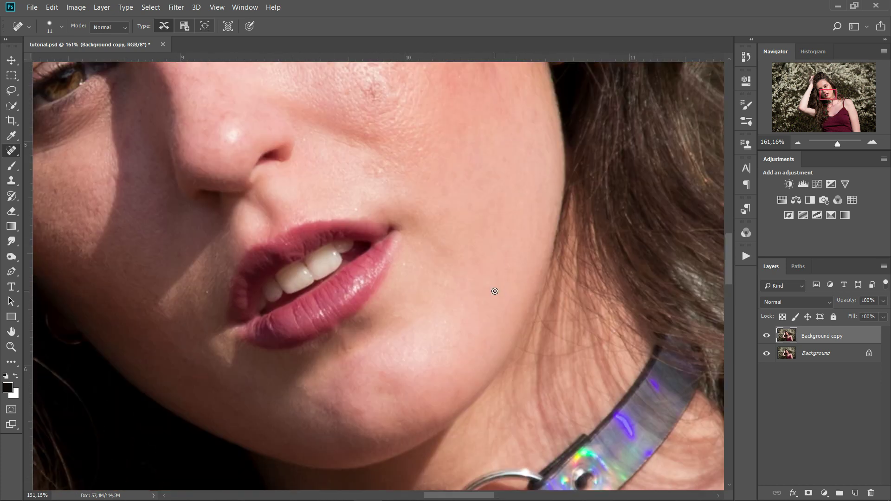
pyautogui.scroll(5, 497, 289)
pyautogui.moveTo(520, 232); pyautogui.dragTo(557, 280)
pyautogui.moveTo(489, 185)
pyautogui.mouseDown()
pyautogui.moveTo(545, 242)
pyautogui.moveTo(557, 304)
pyautogui.mouseUp()
pyautogui.click(284, 323)
pyautogui.scroll(-5, 504, 280)
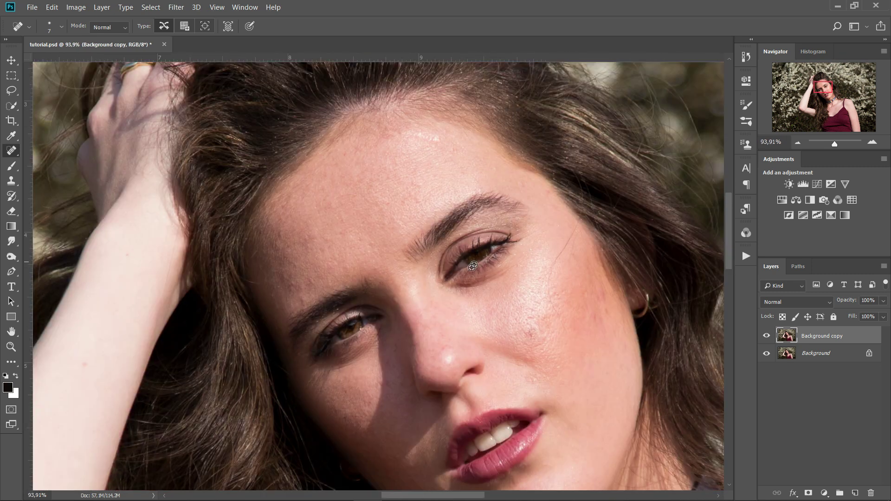
# Examine the sunlit cheek at several magnifications for the remaining stray hair, rough texture and red marks.
pyautogui.moveTo(518, 347); pyautogui.dragTo(467, 241)
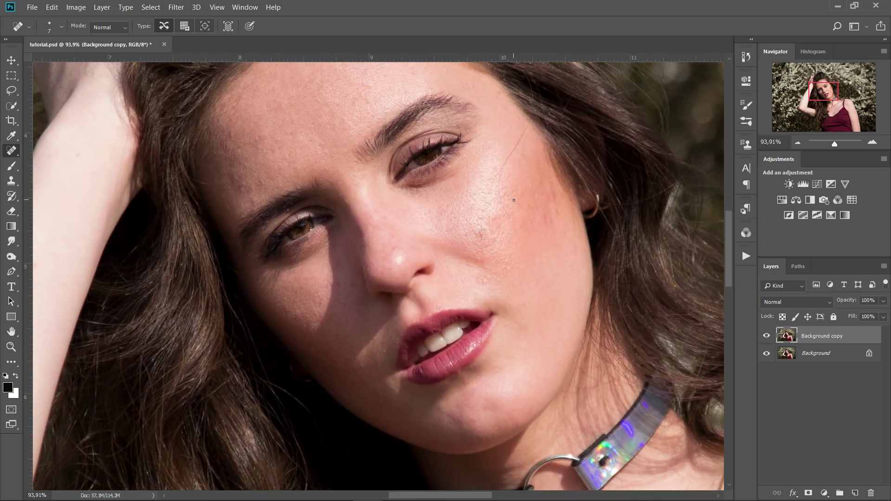
pyautogui.scroll(-2, 505, 197)
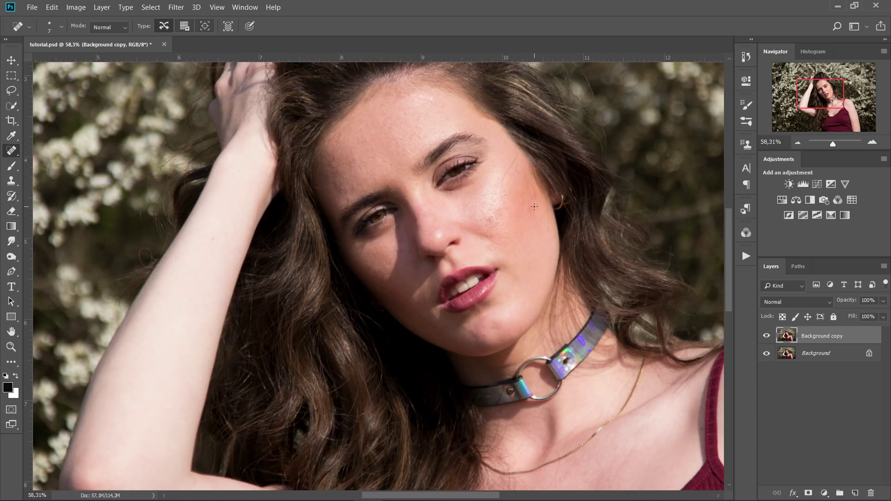
pyautogui.scroll(2, 524, 174)
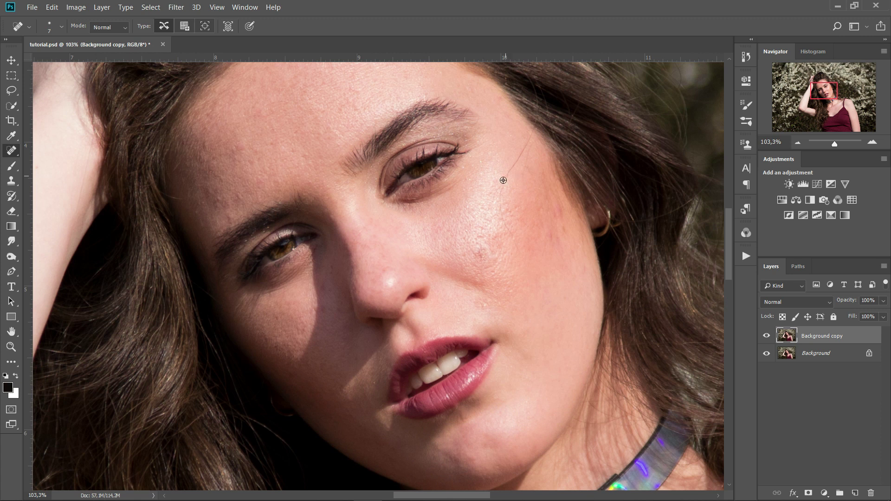
pyautogui.scroll(2, 503, 180)
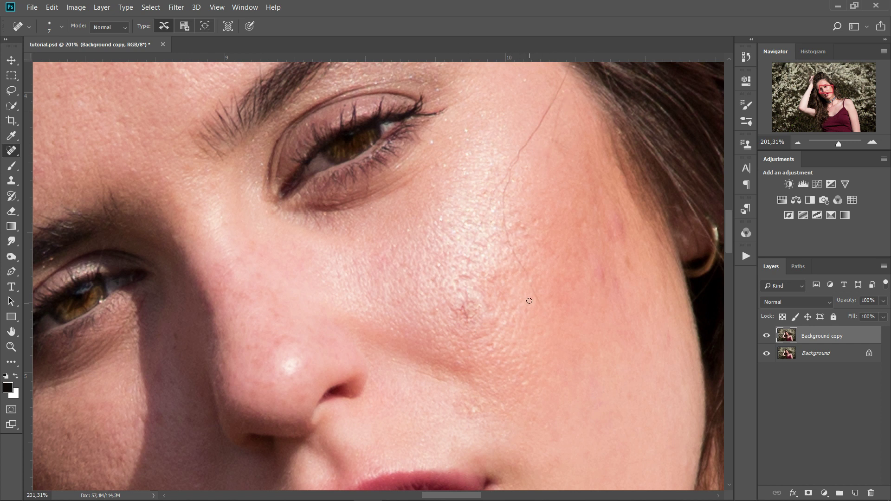
pyautogui.scroll(2, 552, 270)
pyautogui.moveTo(526, 315)
pyautogui.mouseDown()
pyautogui.moveTo(474, 192)
pyautogui.moveTo(479, 117)
pyautogui.moveTo(498, 70)
pyautogui.mouseUp()
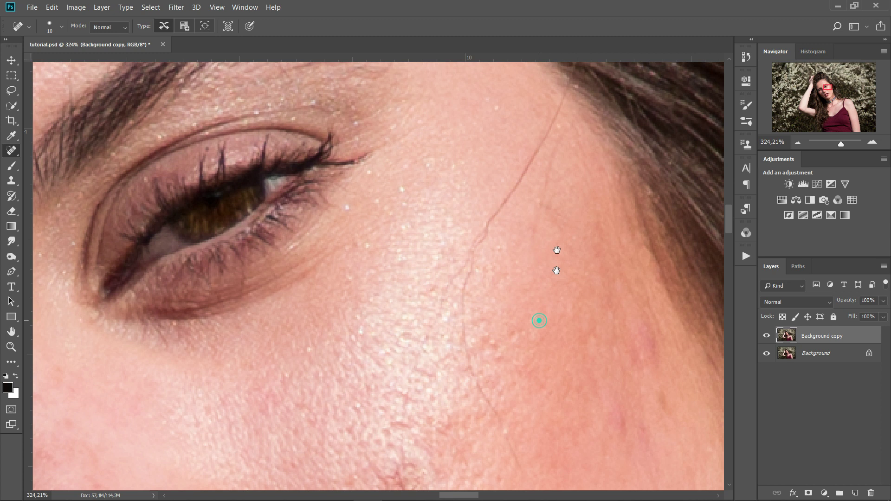
pyautogui.moveTo(537, 319); pyautogui.dragTo(557, 223)
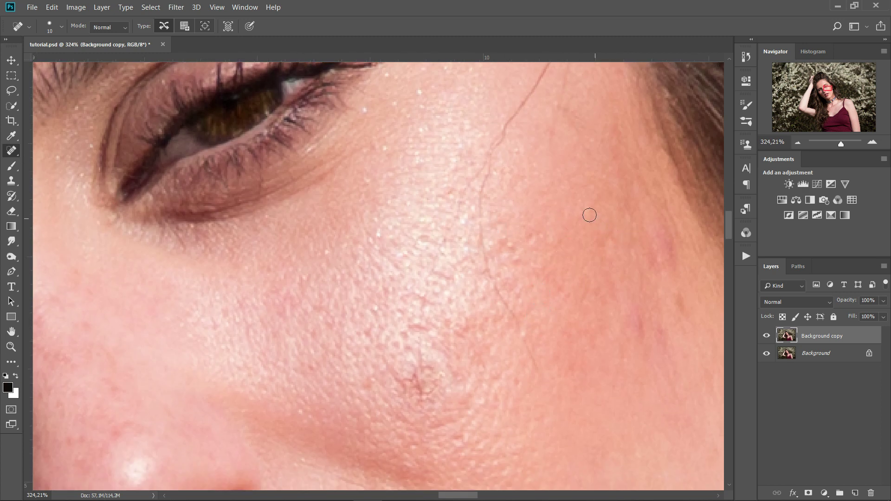
pyautogui.moveTo(589, 261); pyautogui.dragTo(587, 179)
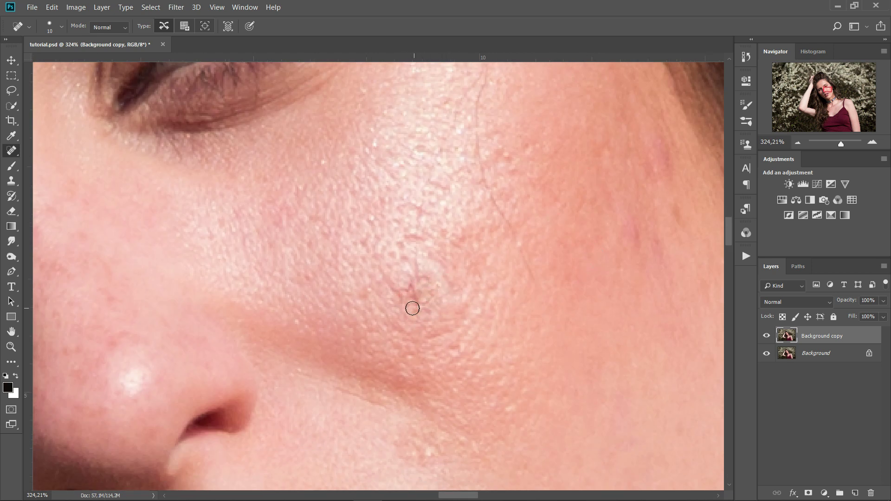
pyautogui.moveTo(470, 329); pyautogui.dragTo(469, 240)
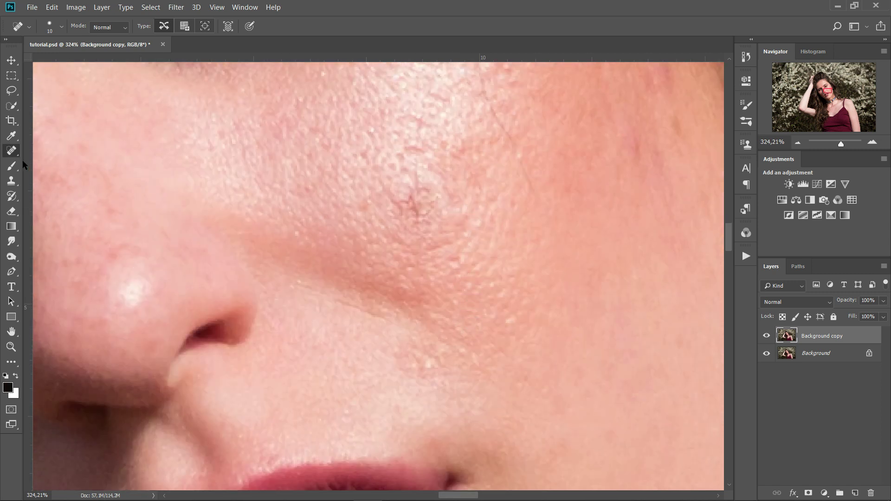
pyautogui.scroll(-2, 498, 292)
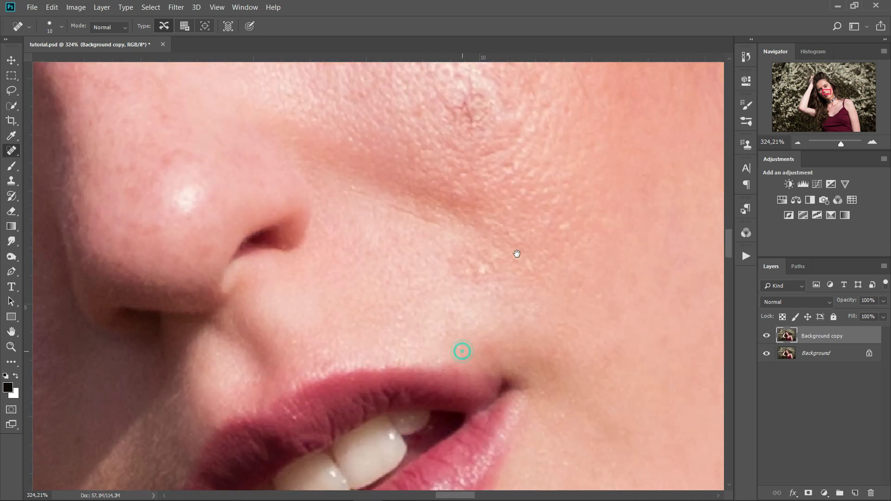
pyautogui.scroll(-2, 555, 264)
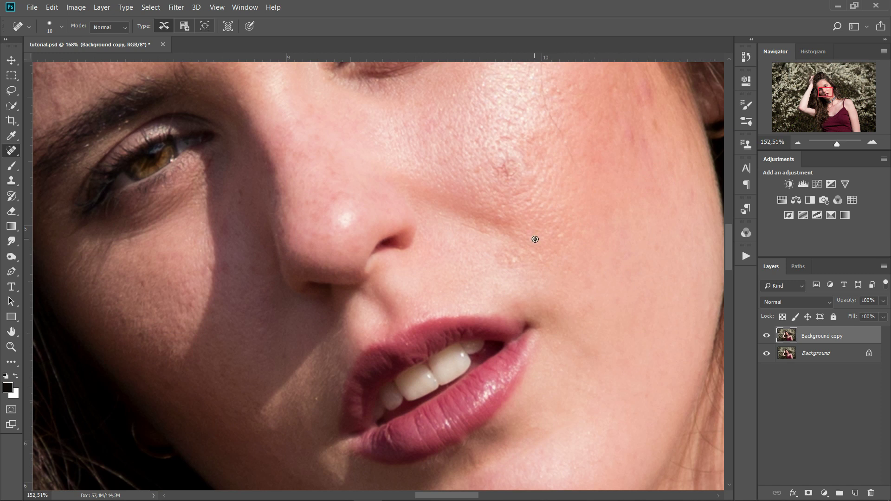
pyautogui.scroll(-3, 535, 239)
pyautogui.moveTo(590, 179); pyautogui.dragTo(517, 319)
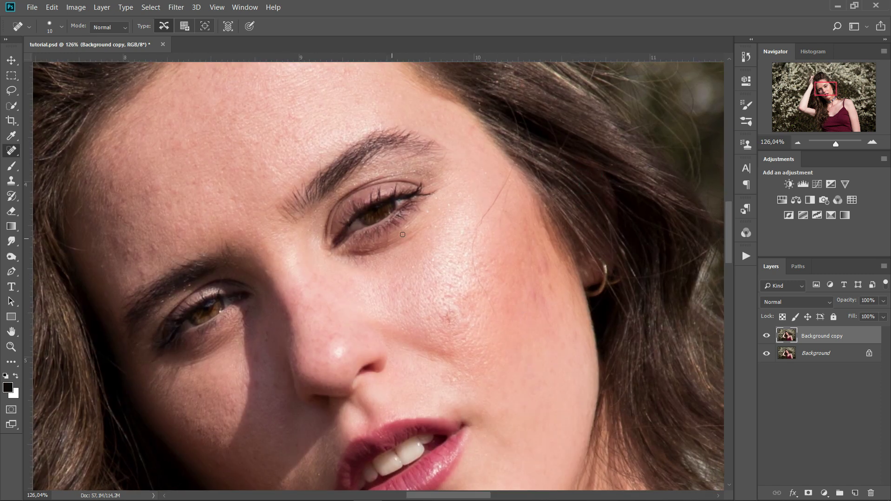
# Duplicate the Background copy layer and choose the Clone Stamp tool for it.
pyautogui.moveTo(844, 338); pyautogui.dragTo(858, 495)
pyautogui.moveTo(458, 338); pyautogui.dragTo(384, 293)
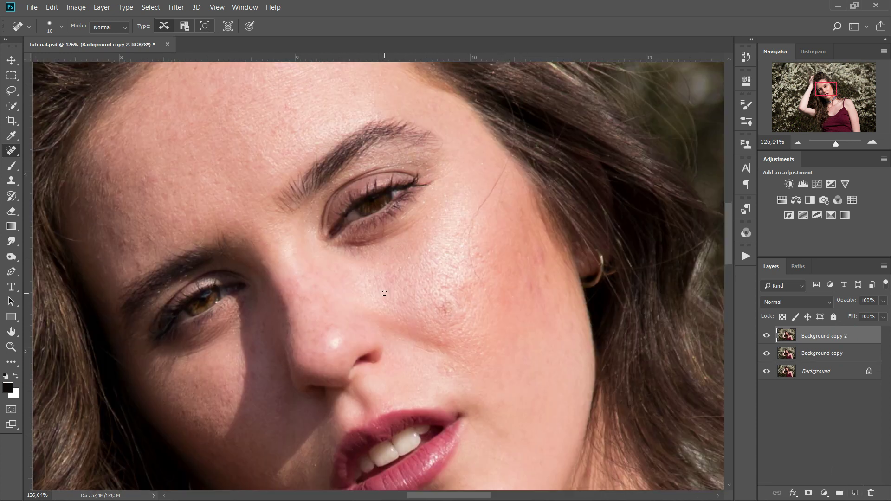
pyautogui.click(11, 181)
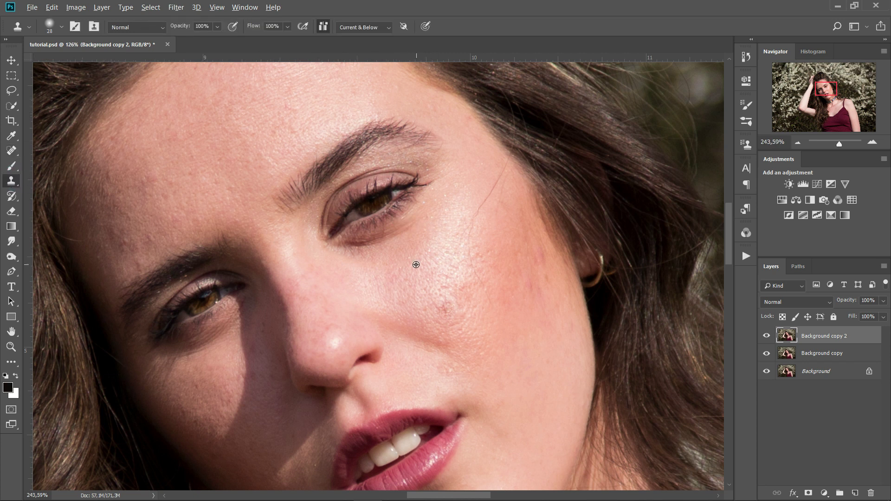
# Try cloning sampled skin onto other parts of the sunlit cheek with the Clone Stamp at size 28.
pyautogui.scroll(4, 416, 265)
pyautogui.moveTo(430, 269); pyautogui.dragTo(375, 240)
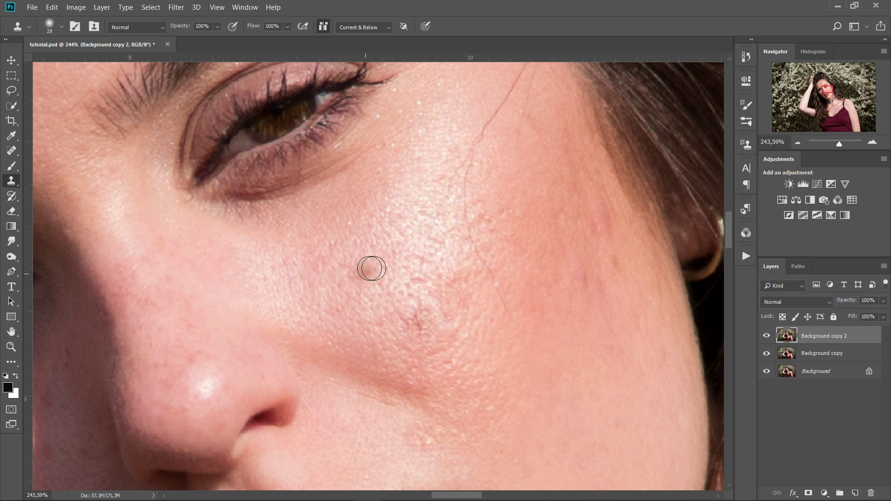
pyautogui.click(326, 276)
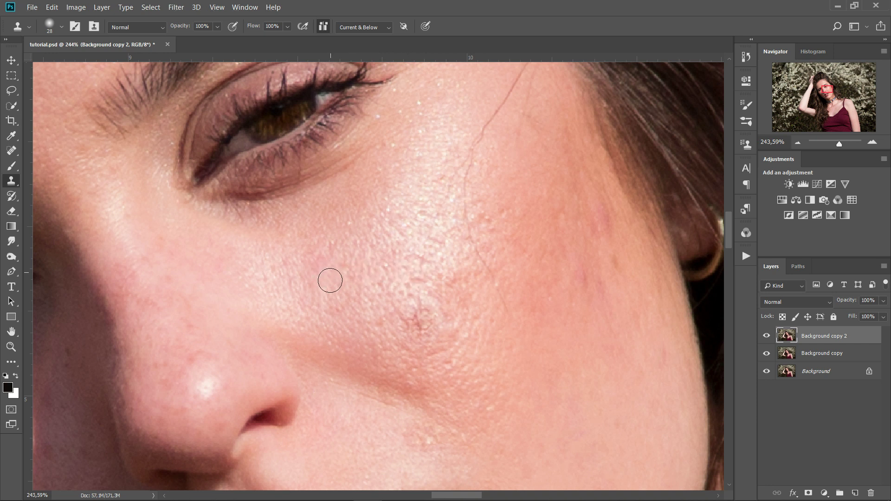
pyautogui.keyDown('alt'); pyautogui.click(514, 239); pyautogui.keyUp('alt')
pyautogui.moveTo(335, 283)
pyautogui.mouseDown()
pyautogui.moveTo(310, 291)
pyautogui.moveTo(337, 284)
pyautogui.mouseUp()
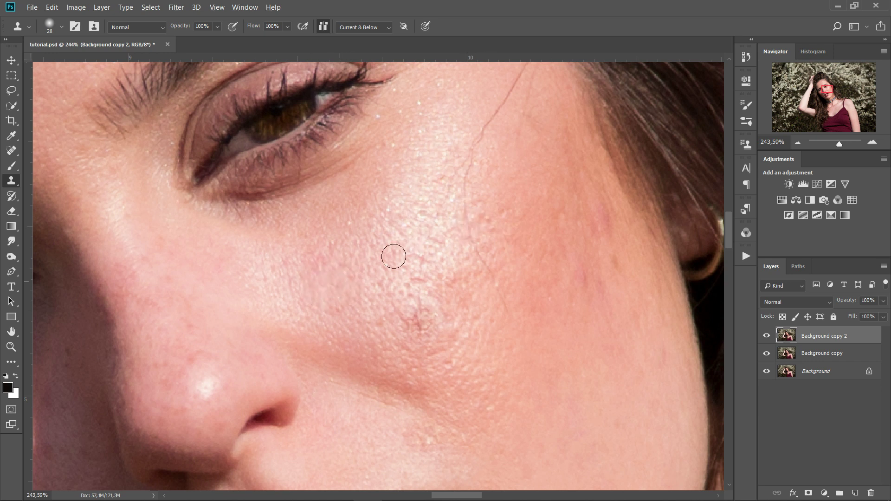
pyautogui.keyDown('alt'); pyautogui.click(476, 240); pyautogui.keyUp('alt')
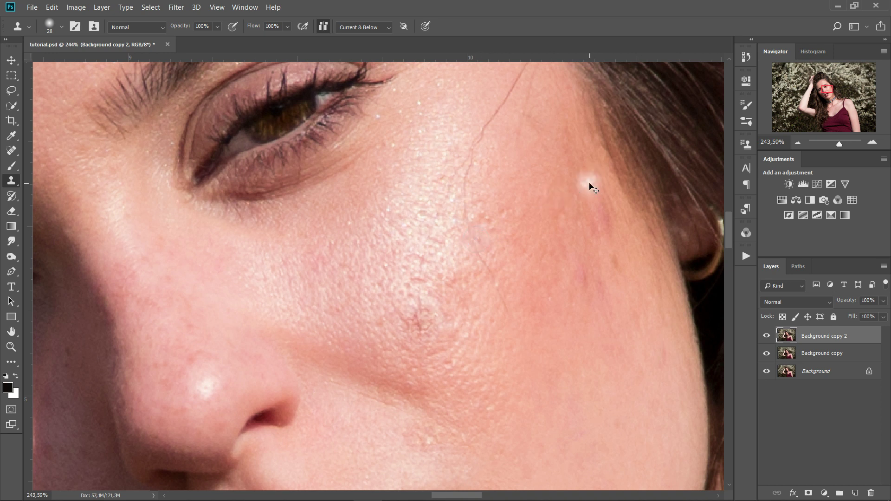
pyautogui.click(590, 184)
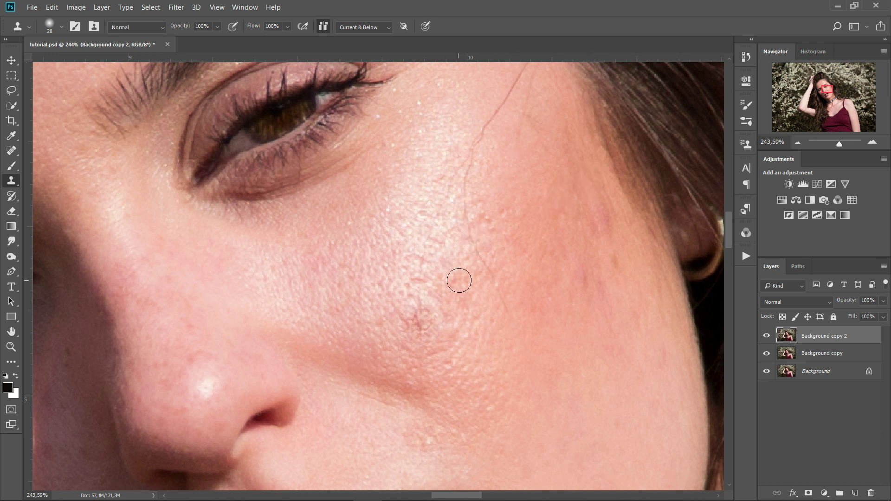
pyautogui.moveTo(446, 227); pyautogui.dragTo(425, 179)
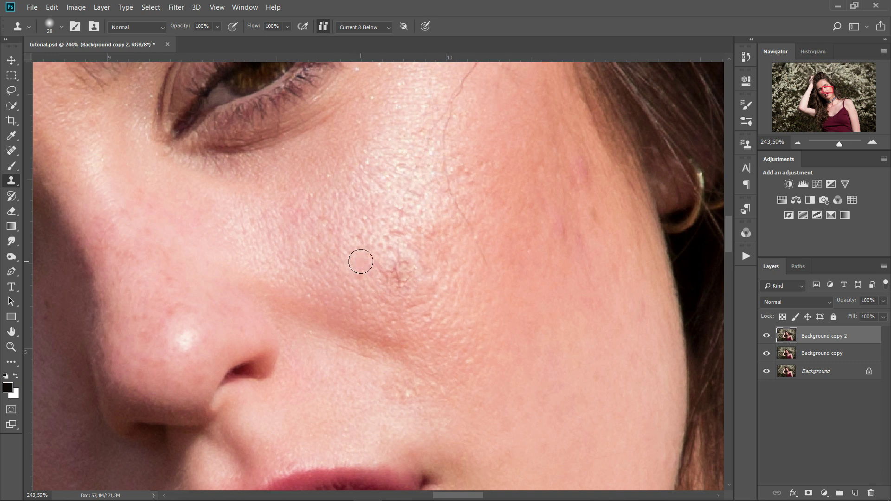
pyautogui.keyDown('alt'); pyautogui.click(341, 317); pyautogui.keyUp('alt')
pyautogui.moveTo(345, 299); pyautogui.dragTo(343, 252)
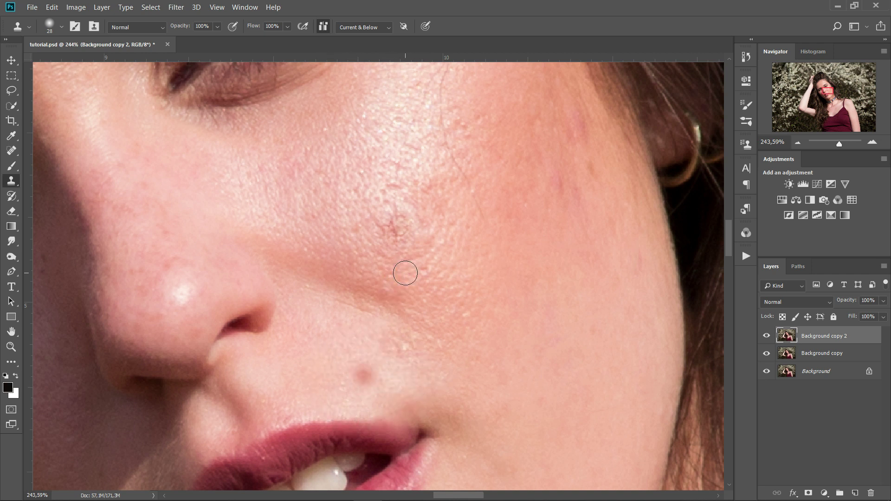
pyautogui.scroll(3, 448, 204)
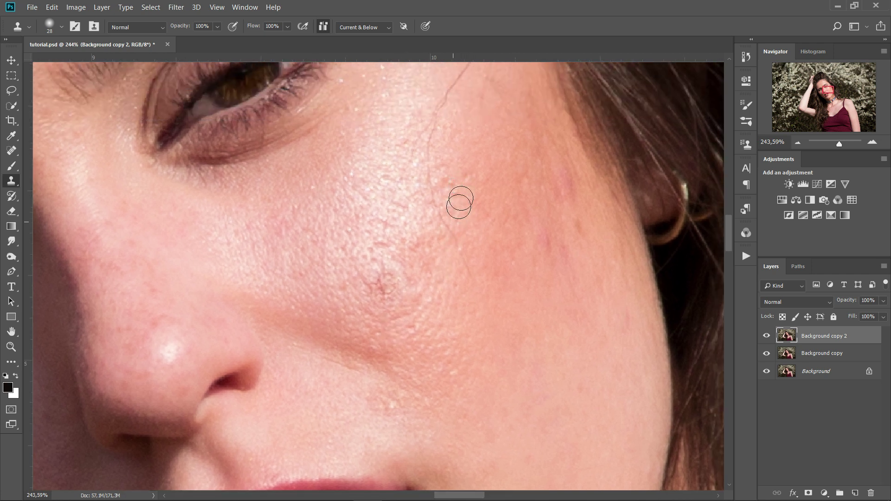
# Reduce the Clone Stamp brush size to 14 for the thin stray hair beside the sunlit eye.
pyautogui.scroll(3, 453, 153)
pyautogui.keyDown('alt'); pyautogui.rightClick(439, 145); pyautogui.keyUp('alt')
pyautogui.moveTo(437, 142); pyautogui.dragTo(427, 142)
pyautogui.press('space')
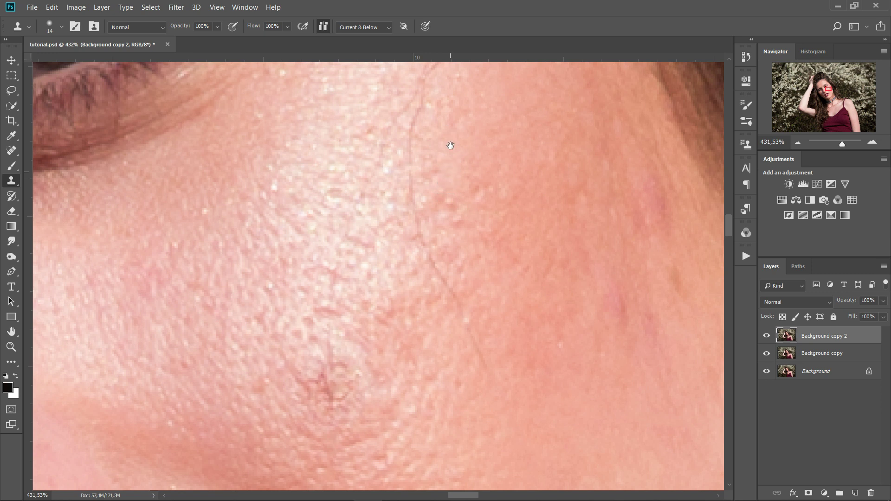
pyautogui.scroll(-2, 450, 145)
pyautogui.scroll(-2, 447, 183)
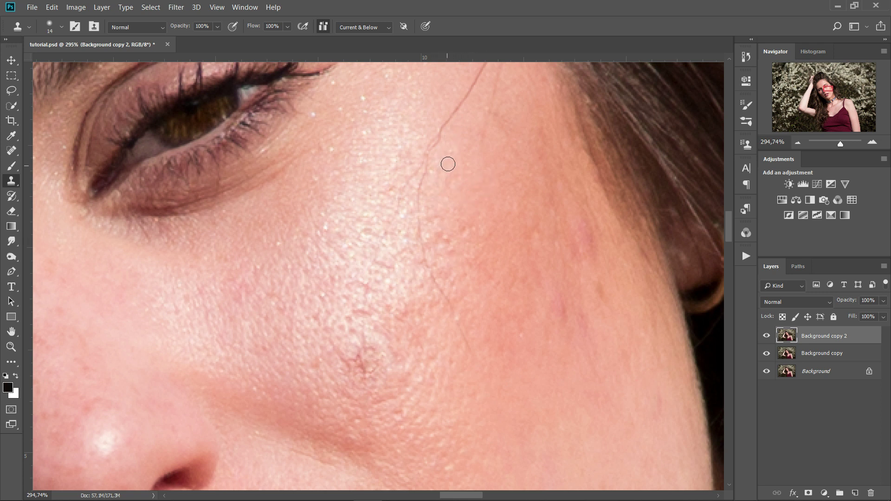
pyautogui.moveTo(448, 164); pyautogui.dragTo(491, 205)
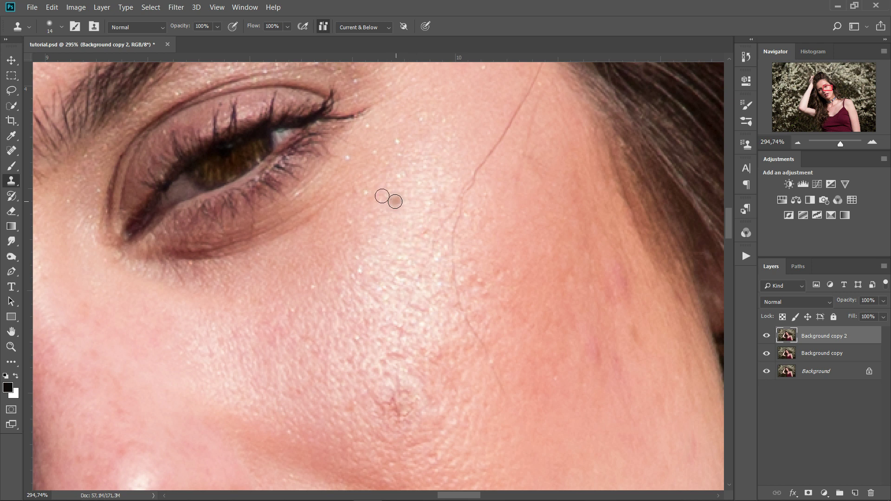
# Set the Clone Stamp's blending mode to Lighten.
pyautogui.click(158, 31)
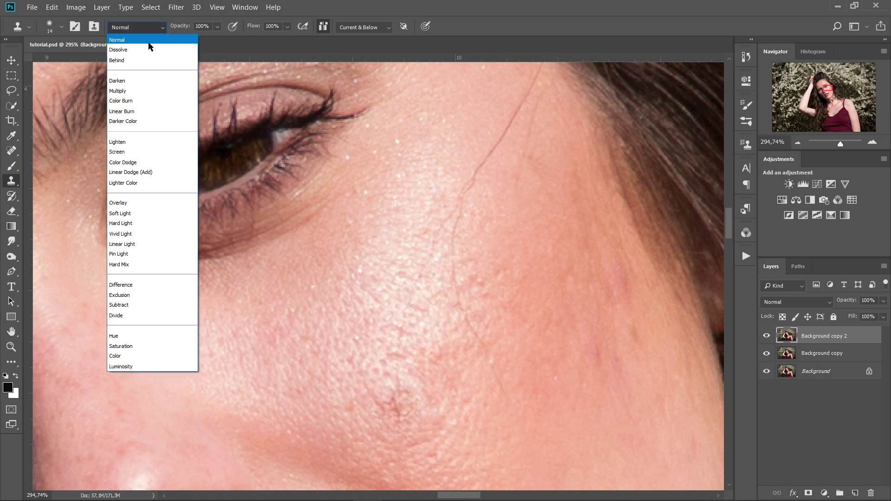
pyautogui.click(133, 30)
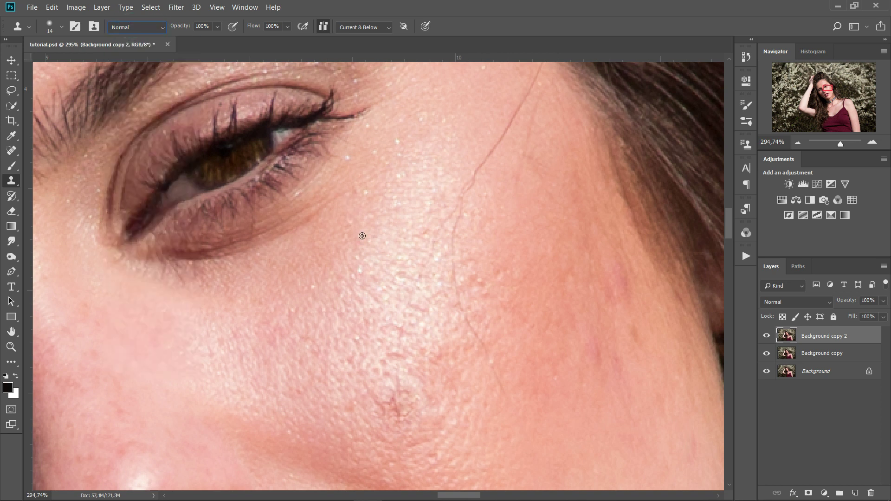
pyautogui.click(128, 28)
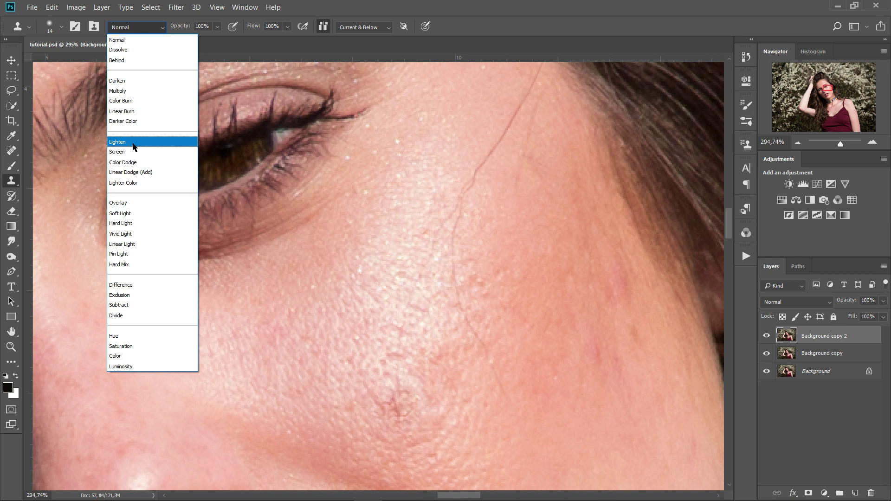
pyautogui.click(122, 146)
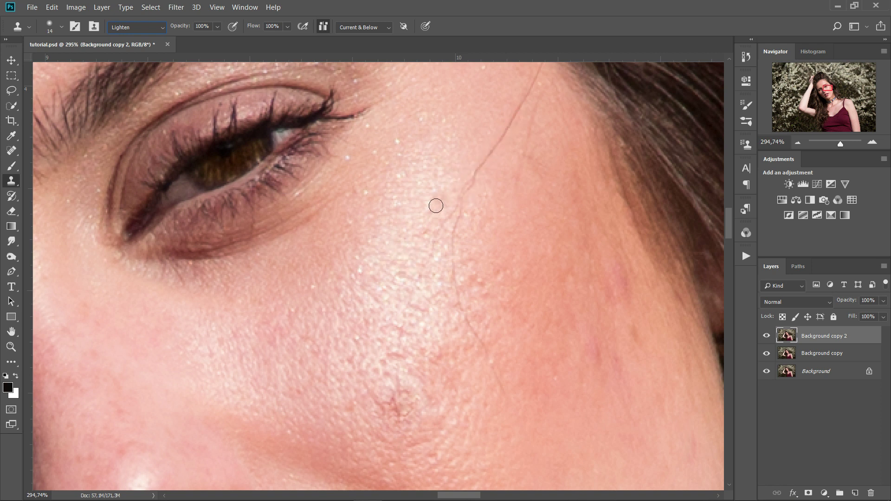
# Reduce the Clone Stamp brush size to 4 and clone sampled skin over a short section of the stray hair beside the eye.
pyautogui.keyDown('alt'); pyautogui.click(495, 151); pyautogui.keyUp('alt')
pyautogui.moveTo(492, 207); pyautogui.dragTo(476, 233)
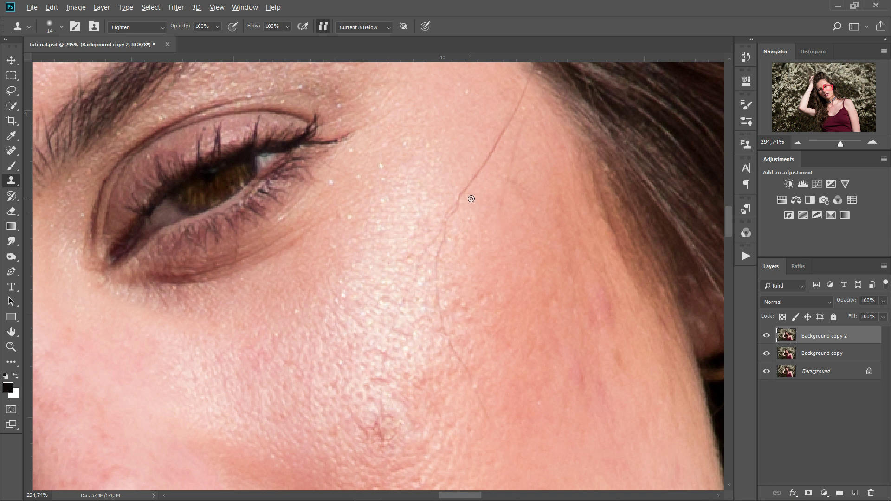
pyautogui.scroll(2, 471, 198)
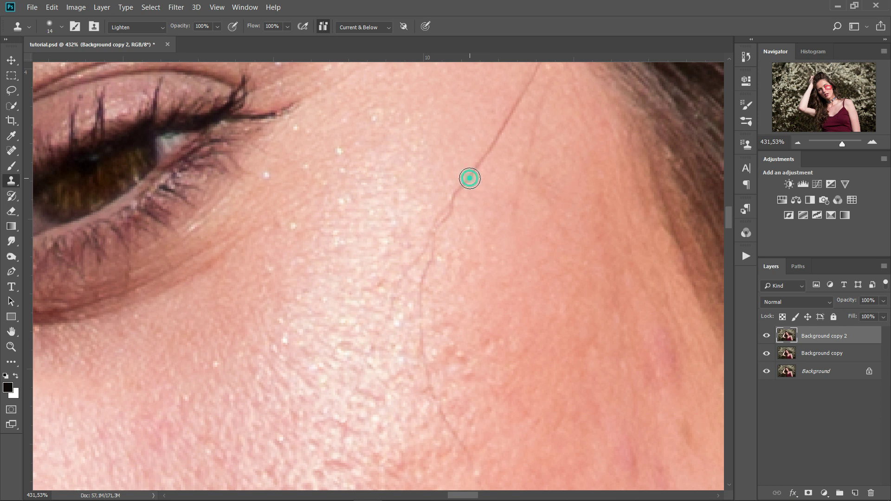
pyautogui.moveTo(473, 173)
pyautogui.mouseDown()
pyautogui.moveTo(466, 190)
pyautogui.moveTo(478, 193)
pyautogui.moveTo(462, 189)
pyautogui.moveTo(477, 187)
pyautogui.moveTo(469, 206)
pyautogui.moveTo(468, 183)
pyautogui.moveTo(470, 214)
pyautogui.moveTo(489, 173)
pyautogui.moveTo(477, 199)
pyautogui.moveTo(476, 147)
pyautogui.mouseUp()
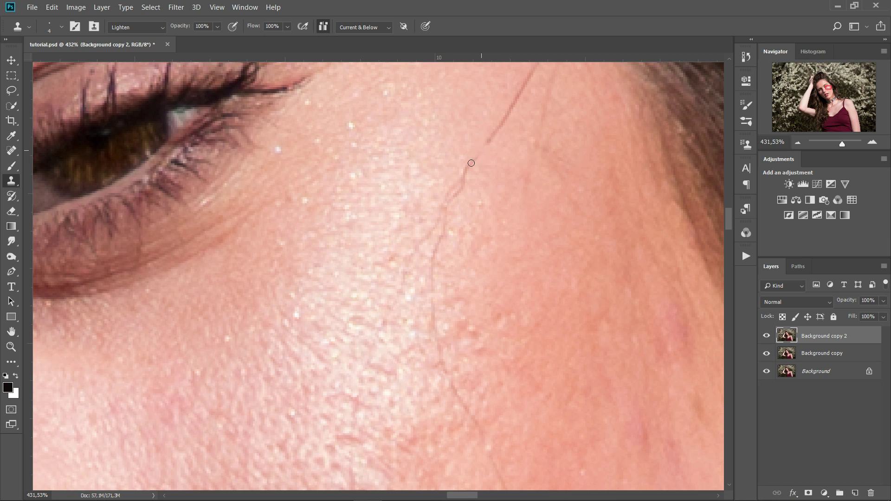
# Set the brush size to 6 and clone out the lower end of the stray hair on the cheek.
pyautogui.moveTo(473, 207)
pyautogui.mouseDown()
pyautogui.moveTo(447, 183)
pyautogui.moveTo(401, 167)
pyautogui.mouseUp()
pyautogui.scroll(-3, 454, 228)
pyautogui.scroll(2, 469, 387)
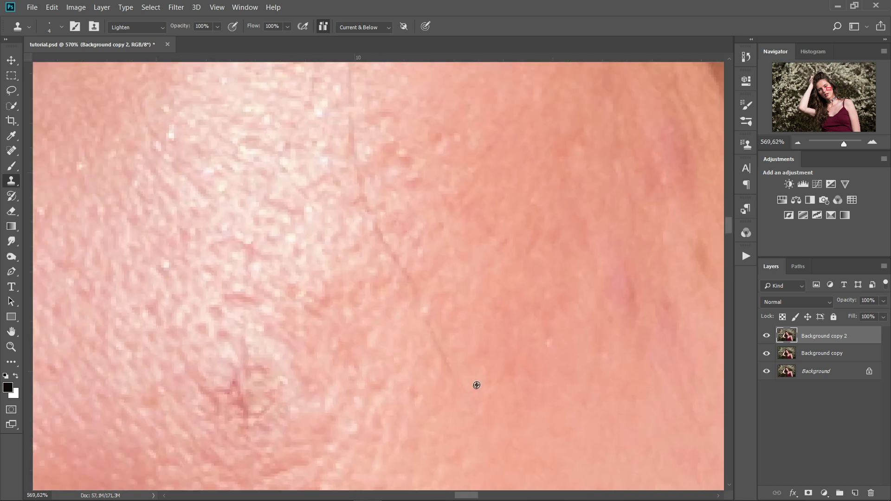
pyautogui.press(']')
pyautogui.press(']')
pyautogui.keyDown('alt'); pyautogui.click(464, 364); pyautogui.keyUp('alt')
pyautogui.moveTo(449, 369)
pyautogui.mouseDown()
pyautogui.moveTo(456, 340)
pyautogui.moveTo(437, 342)
pyautogui.mouseUp()
pyautogui.keyDown('alt'); pyautogui.click(456, 340); pyautogui.keyUp('alt')
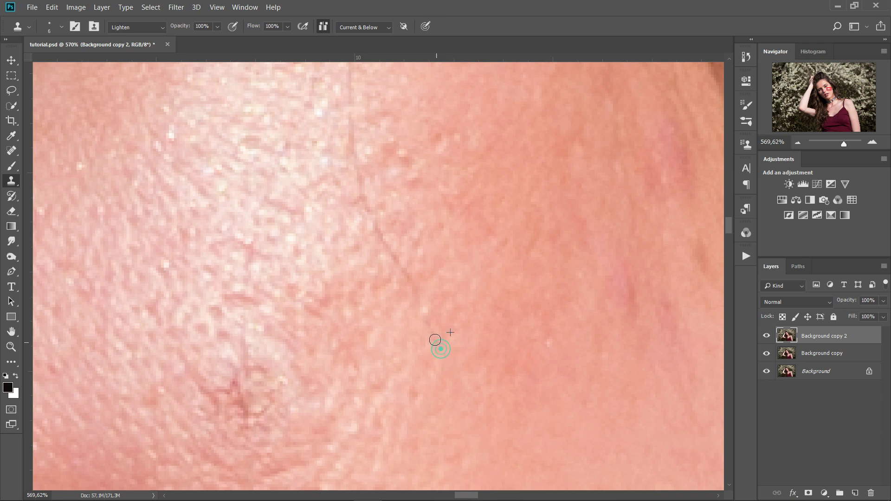
# Clone nearby skin over the next section of the stray hair, working upward along the edge of the rough cheek texture.
pyautogui.scroll(-2, 438, 286)
pyautogui.keyDown('alt'); pyautogui.rightClick(444, 322); pyautogui.keyUp('alt')
pyautogui.keyDown('alt'); pyautogui.click(444, 322); pyautogui.keyUp('alt')
pyautogui.moveTo(434, 327); pyautogui.dragTo(432, 316)
pyautogui.moveTo(436, 265)
pyautogui.mouseDown()
pyautogui.moveTo(468, 286)
pyautogui.moveTo(453, 311)
pyautogui.moveTo(424, 264)
pyautogui.mouseUp()
pyautogui.keyDown('alt'); pyautogui.click(457, 303); pyautogui.keyUp('alt')
pyautogui.keyDown('alt'); pyautogui.click(441, 275); pyautogui.keyUp('alt')
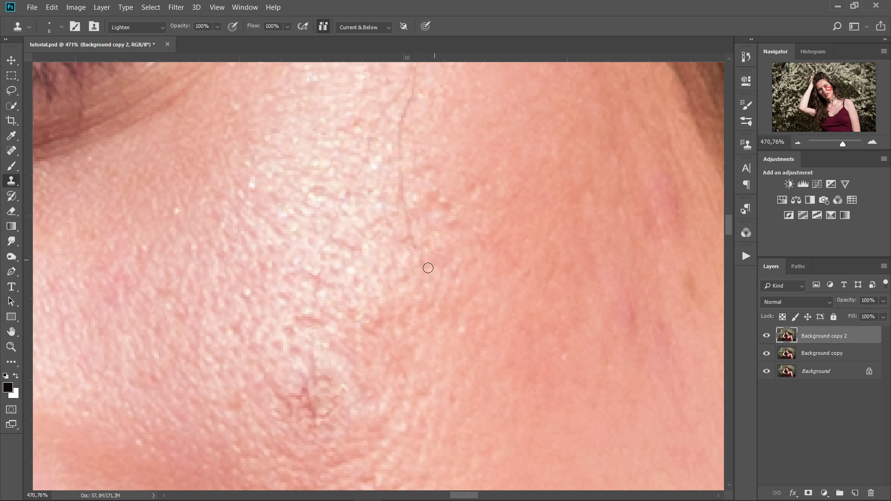
pyautogui.keyDown('alt'); pyautogui.click(430, 261); pyautogui.keyUp('alt')
pyautogui.moveTo(424, 265); pyautogui.dragTo(421, 256)
# Clone out the middle section of the stray hair across the bright cheek highlight with a size 9 brush.
pyautogui.moveTo(423, 196); pyautogui.dragTo(460, 262)
pyautogui.keyDown('alt'); pyautogui.click(448, 264); pyautogui.keyUp('alt')
pyautogui.click(436, 263)
pyautogui.moveTo(451, 234); pyautogui.dragTo(456, 235)
pyautogui.click(439, 240)
pyautogui.click(437, 219)
pyautogui.click(438, 204)
pyautogui.click(437, 200)
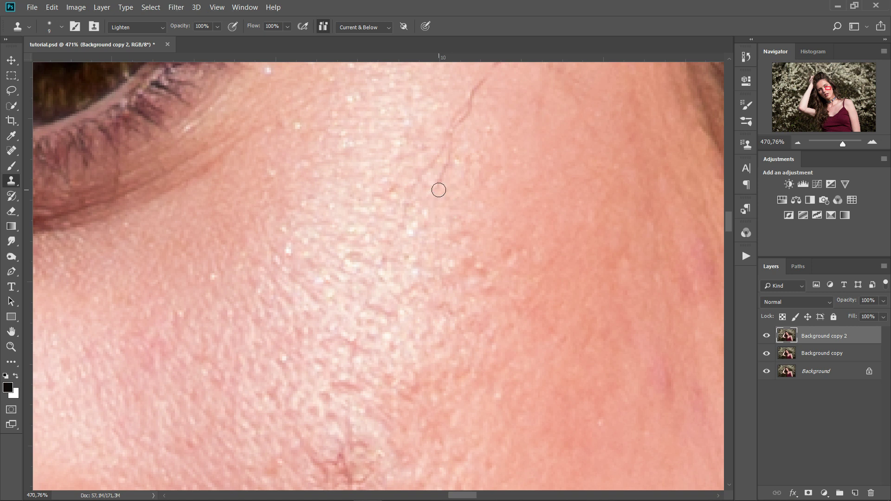
pyautogui.click(442, 181)
pyautogui.click(450, 177)
# Clone freshly sampled skin over the wavy section of the stray hair level with the outer corner of the eye.
pyautogui.moveTo(465, 160); pyautogui.dragTo(452, 273)
pyautogui.keyDown('alt'); pyautogui.click(450, 262); pyautogui.keyUp('alt')
pyautogui.click(440, 252)
pyautogui.click(441, 247)
pyautogui.click(445, 238)
pyautogui.click(455, 231)
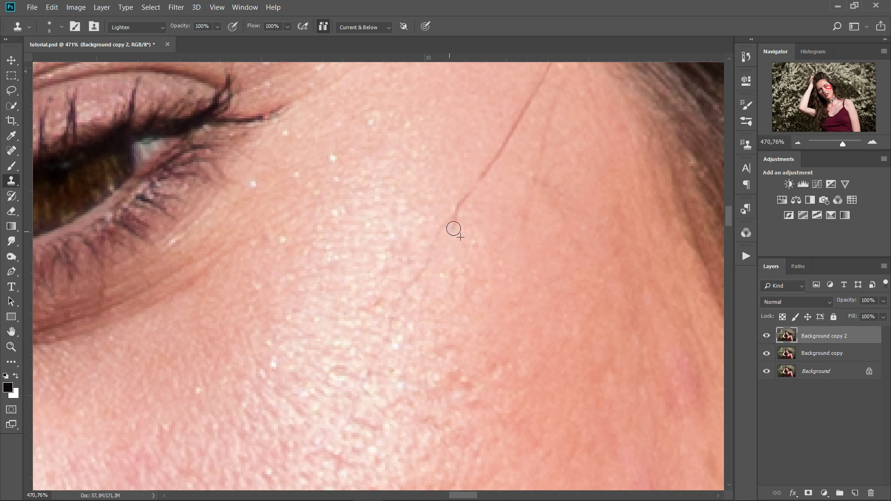
pyautogui.keyDown('alt'); pyautogui.click(471, 216); pyautogui.keyUp('alt')
pyautogui.click(454, 221)
pyautogui.click(459, 207)
pyautogui.click(469, 198)
pyautogui.moveTo(474, 241)
pyautogui.mouseDown()
pyautogui.moveTo(496, 206)
pyautogui.moveTo(482, 224)
pyautogui.moveTo(483, 215)
pyautogui.mouseUp()
pyautogui.scroll(-3, 497, 228)
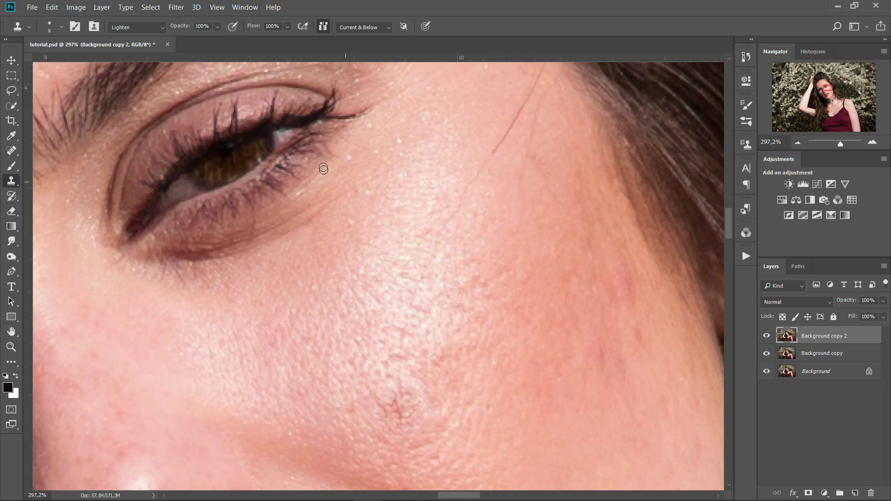
pyautogui.moveTo(227, 139); pyautogui.dragTo(232, 142)
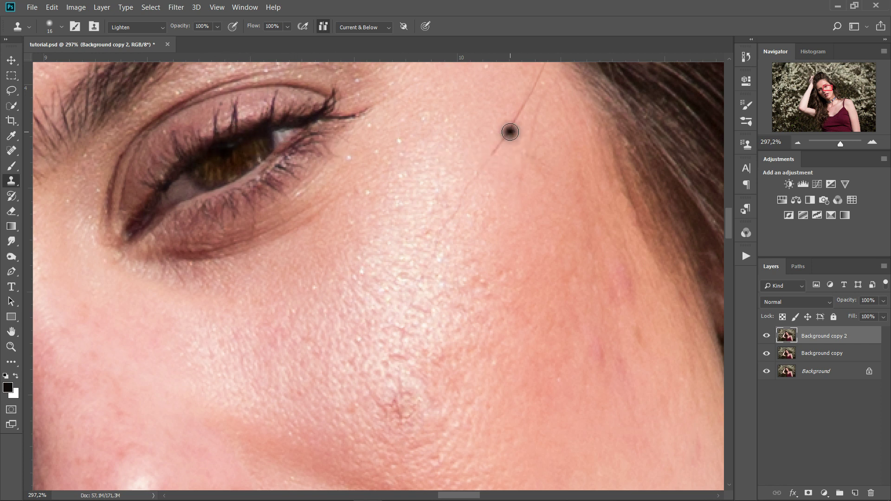
pyautogui.scroll(4, 506, 137)
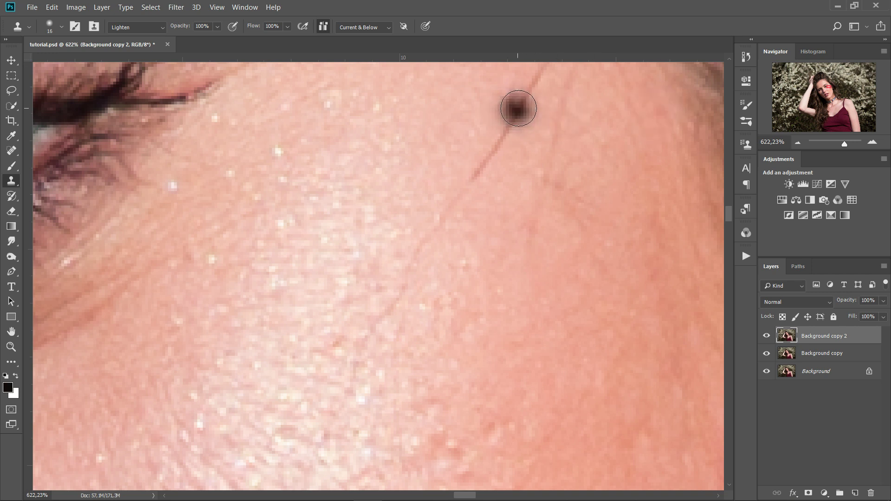
pyautogui.scroll(-2, 520, 108)
pyautogui.scroll(-3, 521, 108)
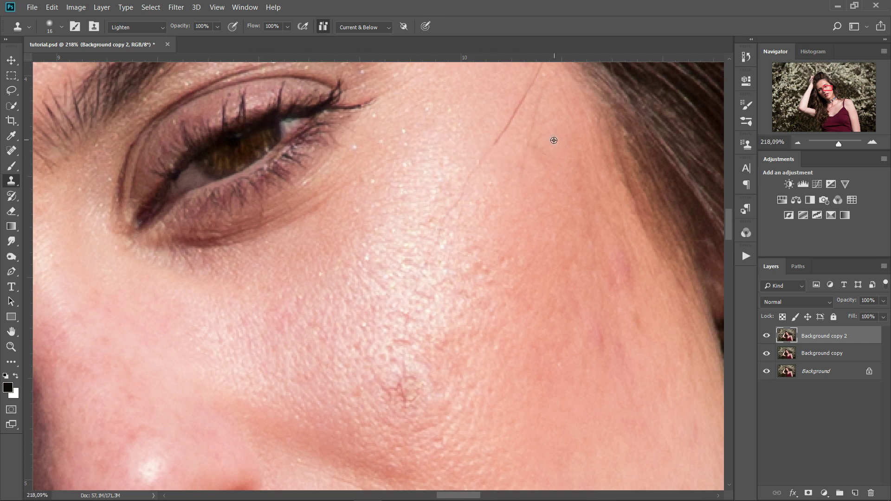
pyautogui.scroll(-1, 541, 144)
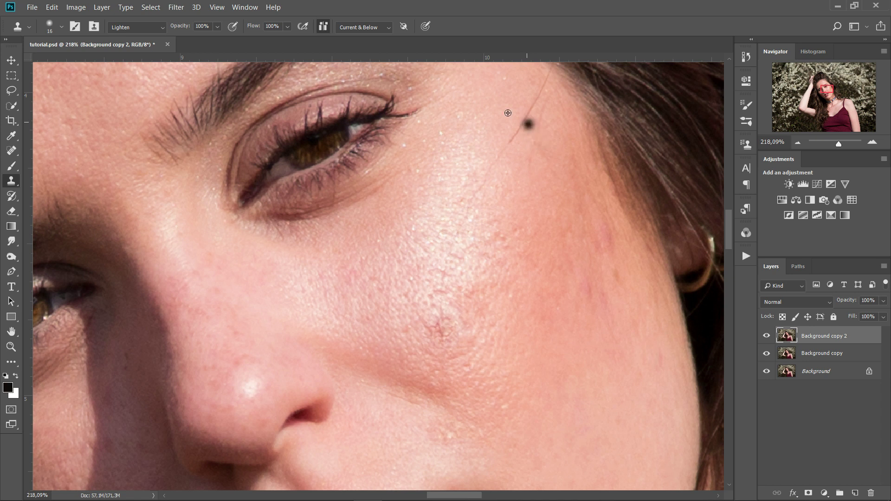
pyautogui.scroll(2, 575, 129)
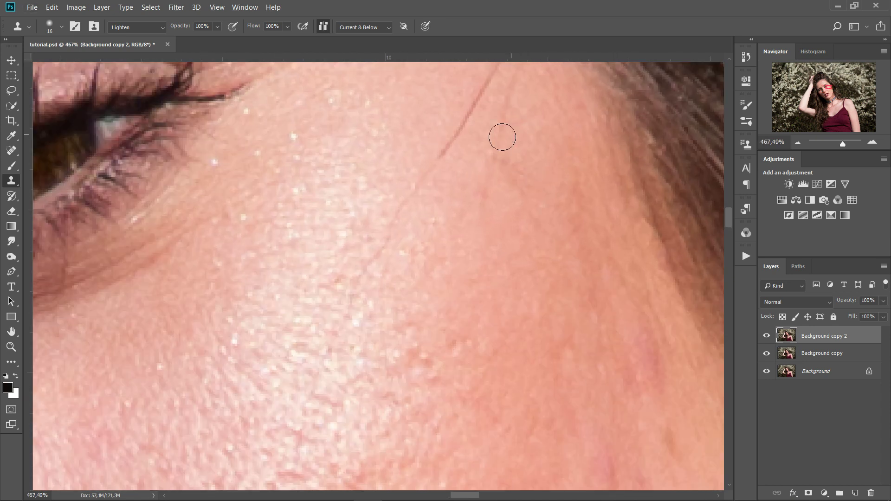
pyautogui.scroll(1, 494, 132)
pyautogui.press('[')
pyautogui.press('[')
pyautogui.press('[')
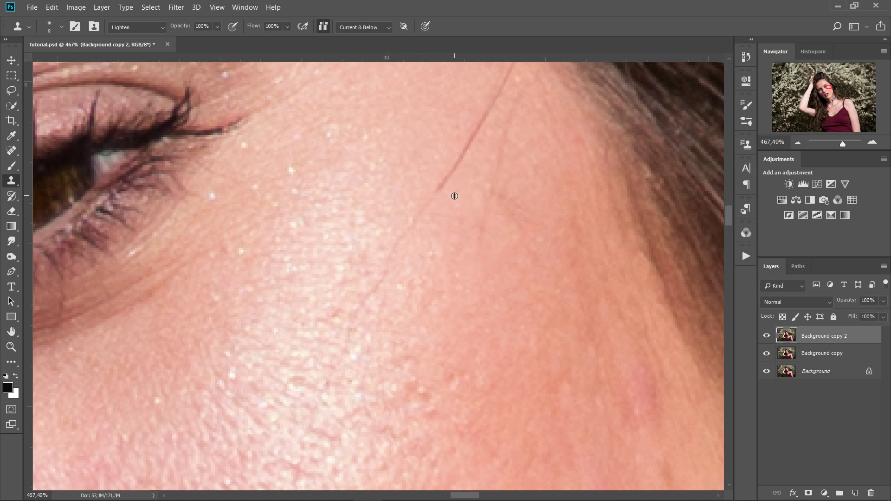
# Clone out the thick upper section of the stray hair running from beside the eye up to the hairline.
pyautogui.moveTo(439, 189)
pyautogui.mouseDown()
pyautogui.moveTo(460, 189)
pyautogui.moveTo(455, 170)
pyautogui.moveTo(503, 95)
pyautogui.mouseUp()
pyautogui.keyDown('alt'); pyautogui.click(484, 138); pyautogui.keyUp('alt')
pyautogui.moveTo(517, 86)
pyautogui.mouseDown()
pyautogui.moveTo(486, 144)
pyautogui.moveTo(503, 113)
pyautogui.mouseUp()
pyautogui.keyDown('alt'); pyautogui.click(513, 110); pyautogui.keyUp('alt')
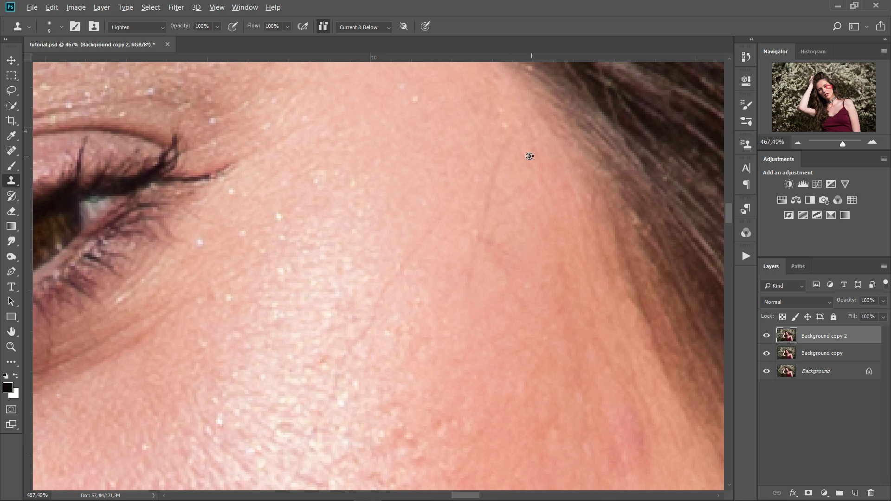
# Clone sampled skin over the fainter second hair on the temple near the hairline.
pyautogui.click(483, 215)
pyautogui.moveTo(517, 218); pyautogui.dragTo(522, 170)
pyautogui.keyDown('alt'); pyautogui.click(490, 219); pyautogui.keyUp('alt')
pyautogui.moveTo(470, 227); pyautogui.dragTo(476, 224)
pyautogui.moveTo(447, 259); pyautogui.dragTo(512, 172)
# Clone lighter skin over the fine dark crease below the outer corner of the sunlit eye.
pyautogui.keyDown('alt'); pyautogui.click(421, 217); pyautogui.keyUp('alt')
pyautogui.moveTo(432, 203)
pyautogui.mouseDown()
pyautogui.moveTo(440, 167)
pyautogui.moveTo(636, 138)
pyautogui.mouseUp()
pyautogui.keyDown('alt'); pyautogui.click(432, 195); pyautogui.keyUp('alt')
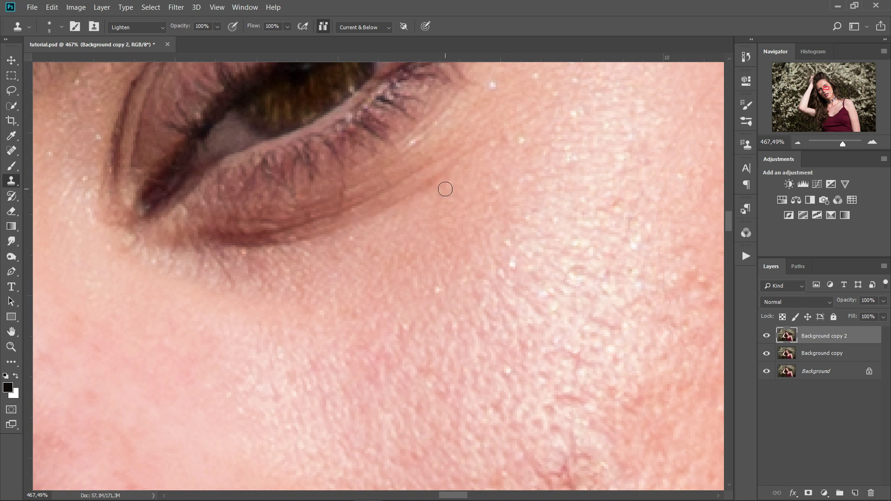
pyautogui.moveTo(449, 183); pyautogui.dragTo(438, 174)
pyautogui.keyDown('alt'); pyautogui.click(490, 137); pyautogui.keyUp('alt')
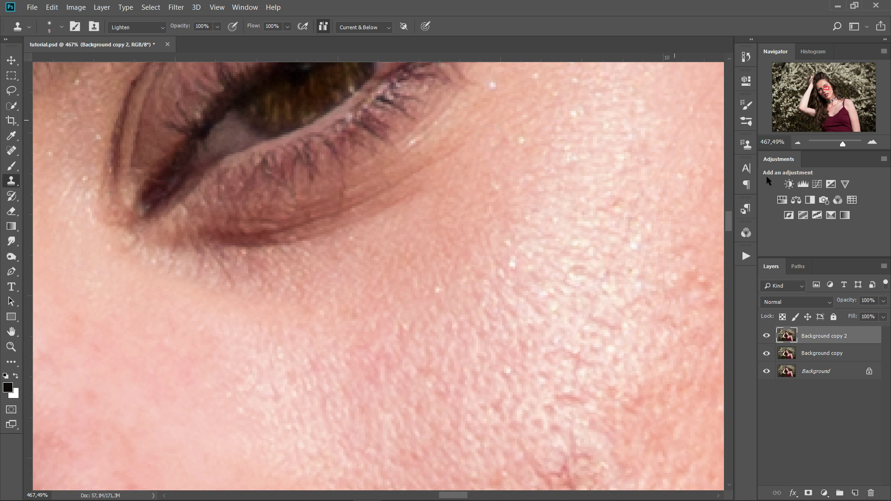
# Toggle the visibility of the Background copy 2 layer to compare the skin with and without the cloning.
pyautogui.click(767, 336)
pyautogui.click(766, 337)
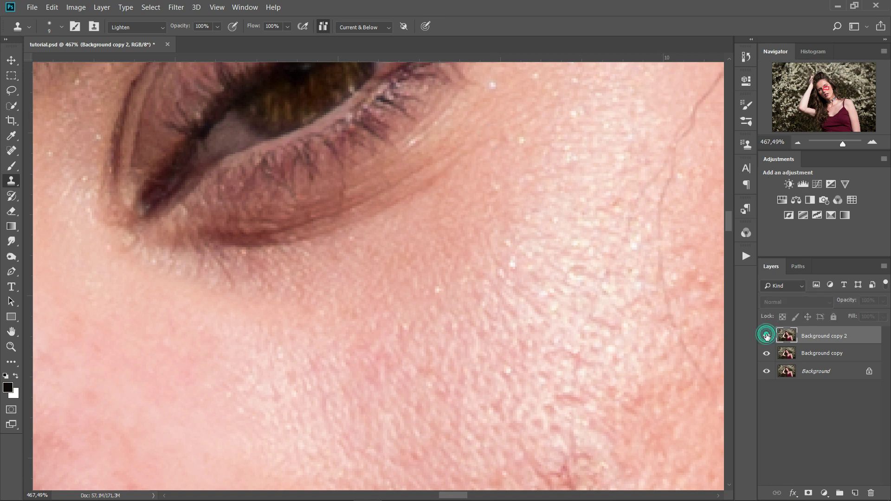
pyautogui.click(767, 336)
pyautogui.click(767, 336)
pyautogui.click(767, 337)
pyautogui.click(767, 336)
pyautogui.click(767, 337)
pyautogui.click(767, 337)
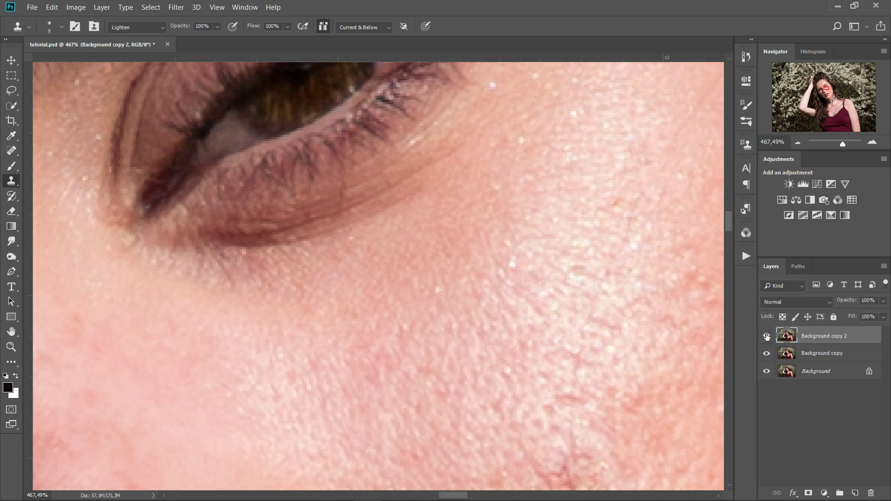
pyautogui.click(767, 336)
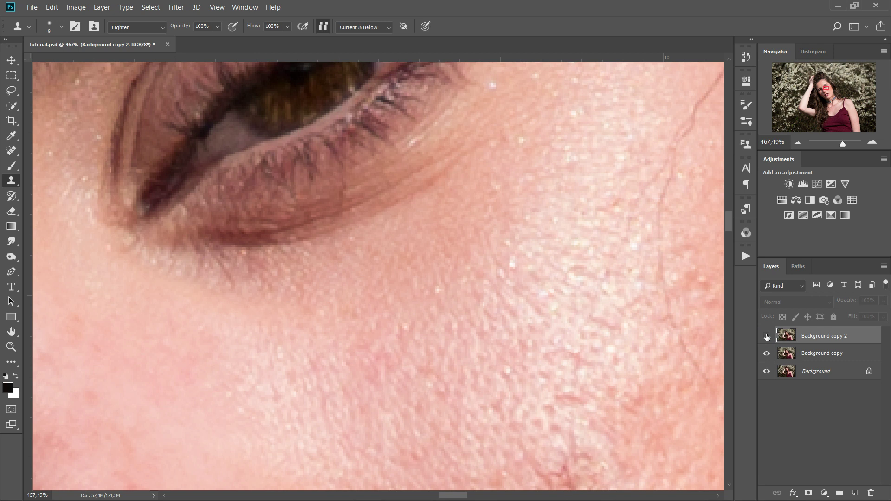
pyautogui.click(767, 337)
# Clone sampled skin over the small reddish bumps beside the bright highlight on the cheek.
pyautogui.moveTo(609, 233); pyautogui.dragTo(417, 233)
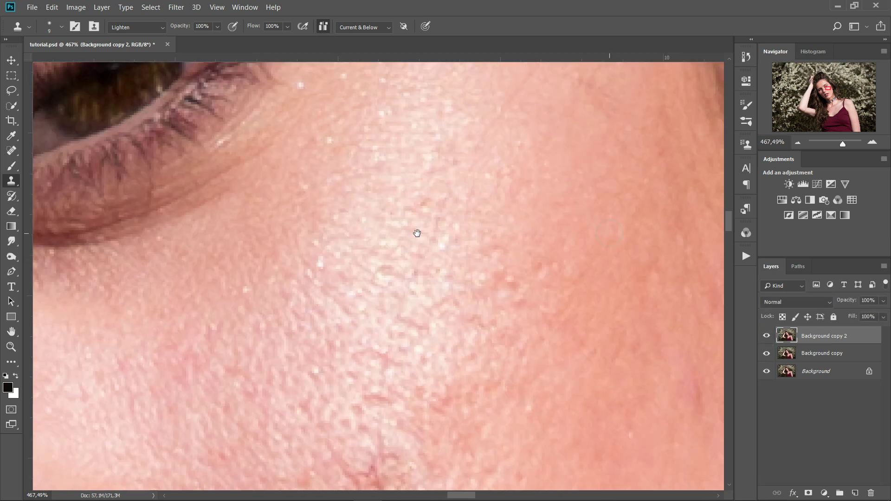
pyautogui.keyDown('alt'); pyautogui.click(488, 282); pyautogui.keyUp('alt')
pyautogui.click(473, 279)
pyautogui.keyDown('alt'); pyautogui.click(469, 256); pyautogui.keyUp('alt')
pyautogui.moveTo(506, 271); pyautogui.dragTo(609, 179)
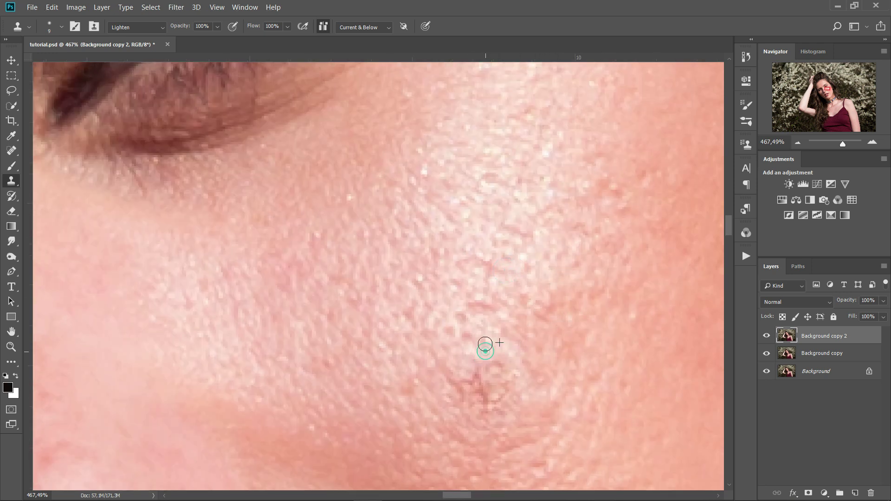
# Inspect the whole face, the rough cheek and the area beside the sunlit eye for remaining flaws.
pyautogui.scroll(-3, 532, 287)
pyautogui.scroll(-2, 531, 288)
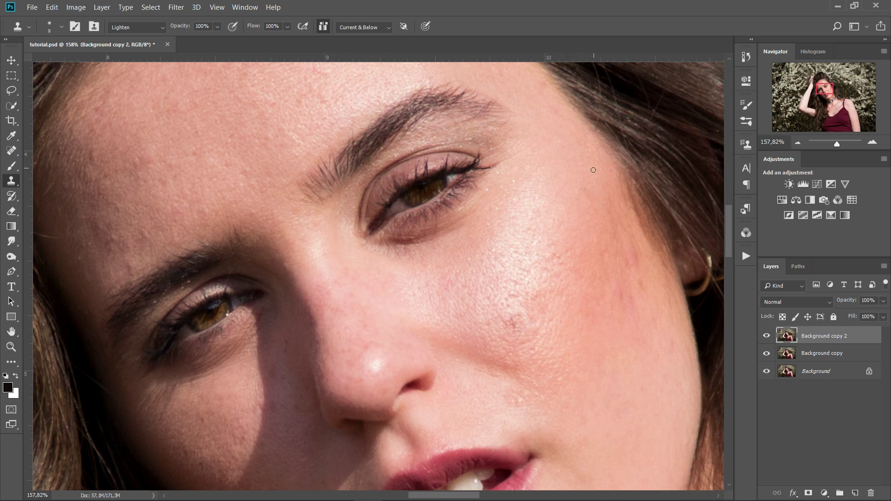
pyautogui.moveTo(584, 249); pyautogui.dragTo(520, 281)
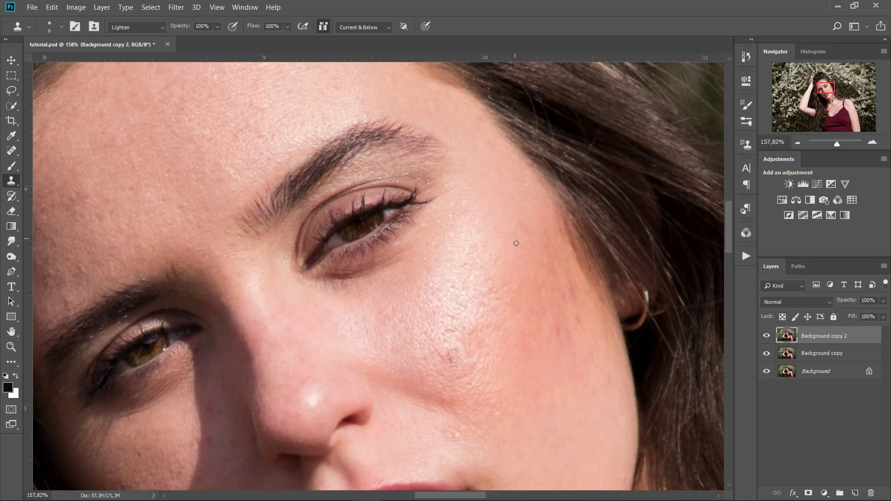
pyautogui.scroll(5, 450, 357)
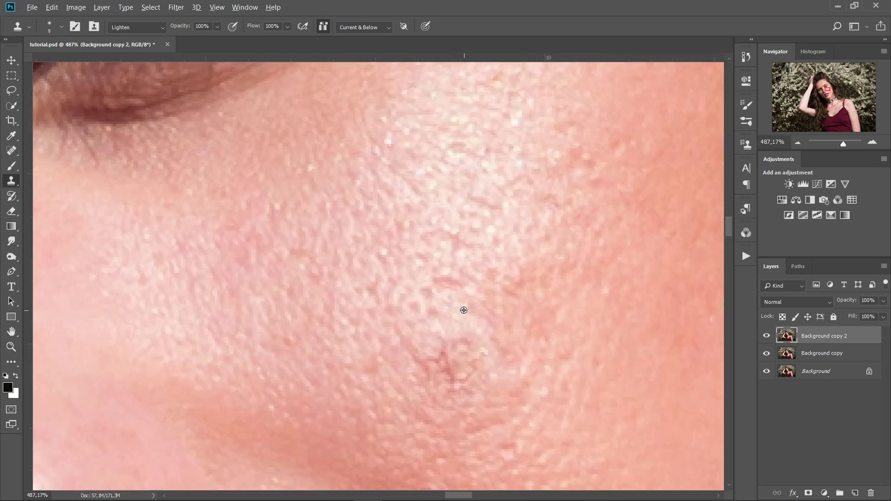
pyautogui.moveTo(471, 187); pyautogui.dragTo(465, 343)
pyautogui.moveTo(511, 241); pyautogui.dragTo(435, 374)
pyautogui.click(491, 285)
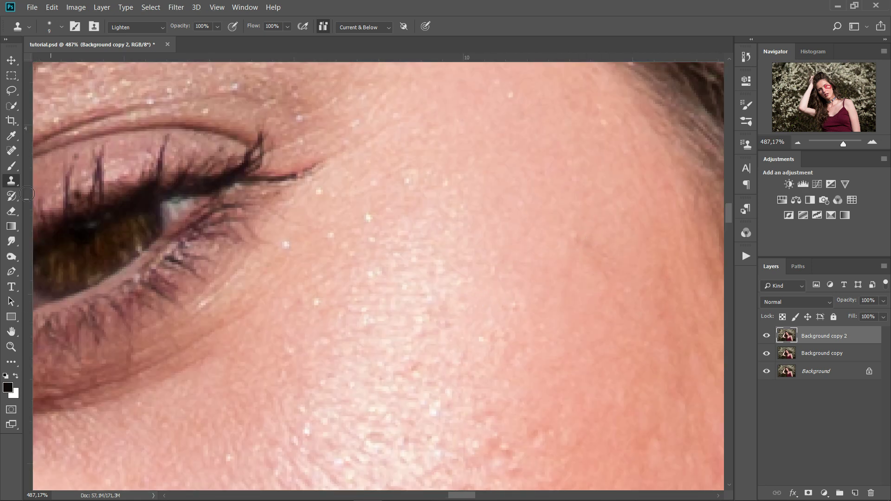
pyautogui.click(11, 150)
pyautogui.moveTo(544, 207); pyautogui.dragTo(521, 244)
pyautogui.moveTo(430, 431)
pyautogui.mouseDown()
pyautogui.moveTo(511, 284)
pyautogui.moveTo(481, 163)
pyautogui.mouseUp()
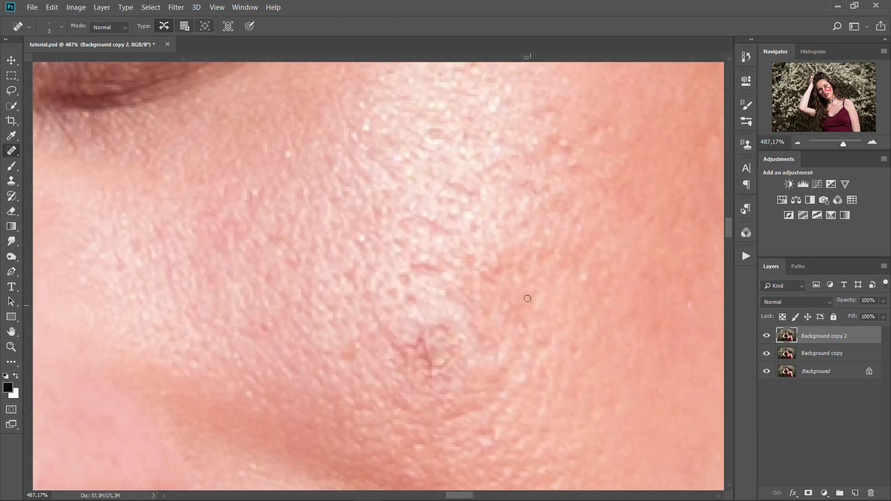
pyautogui.scroll(-3, 520, 281)
pyautogui.scroll(-7, 665, 259)
pyautogui.scroll(4, 689, 306)
pyautogui.moveTo(692, 310); pyautogui.dragTo(519, 362)
pyautogui.moveTo(767, 354)
pyautogui.mouseDown()
pyautogui.moveTo(768, 332)
pyautogui.moveTo(767, 354)
pyautogui.mouseUp()
pyautogui.moveTo(387, 283); pyautogui.dragTo(536, 283)
pyautogui.click(11, 181)
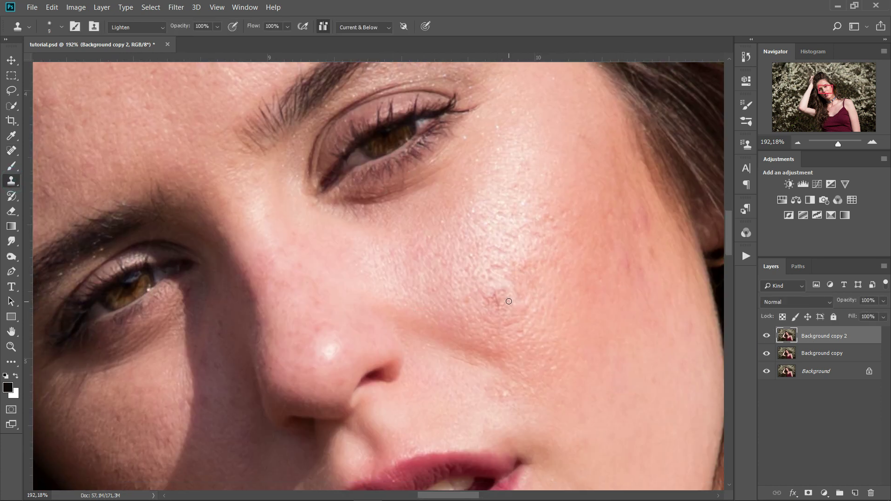
# Reduce the Clone Stamp brush size to 7 and clone light skin over the upper part of the star-shaped red mark on the cheek.
pyautogui.scroll(4, 507, 303)
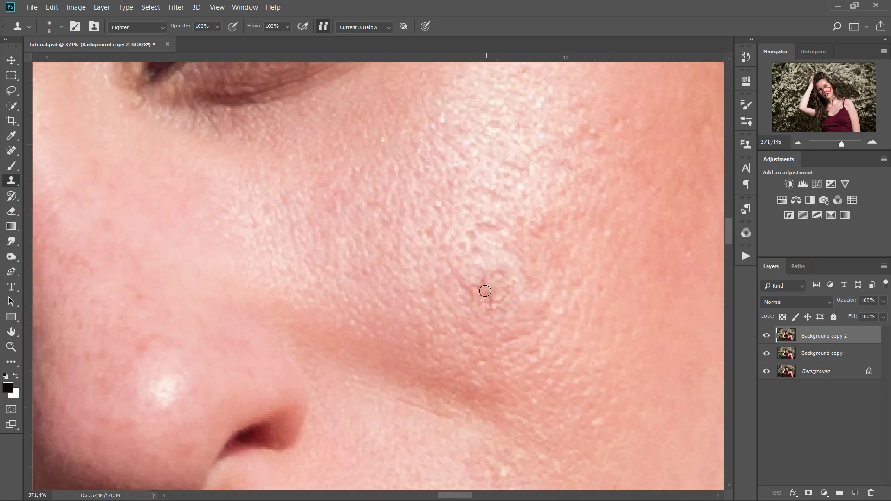
pyautogui.scroll(-2, 531, 291)
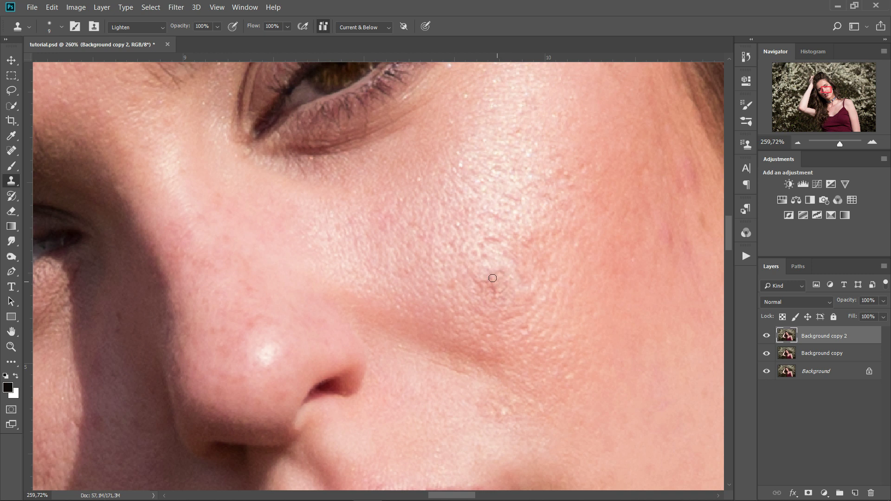
pyautogui.moveTo(498, 285)
pyautogui.mouseDown()
pyautogui.moveTo(514, 286)
pyautogui.moveTo(497, 291)
pyautogui.mouseUp()
pyautogui.scroll(3, 505, 282)
pyautogui.moveTo(496, 285)
pyautogui.mouseDown()
pyautogui.moveTo(483, 291)
pyautogui.moveTo(497, 284)
pyautogui.mouseUp()
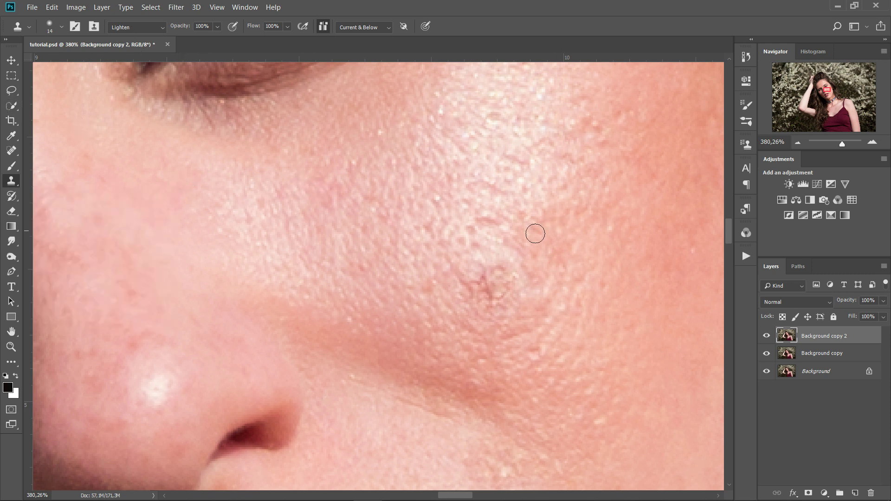
pyautogui.moveTo(472, 272); pyautogui.dragTo(464, 267)
pyautogui.scroll(3, 492, 281)
pyautogui.keyDown('alt'); pyautogui.click(469, 266); pyautogui.keyUp('alt')
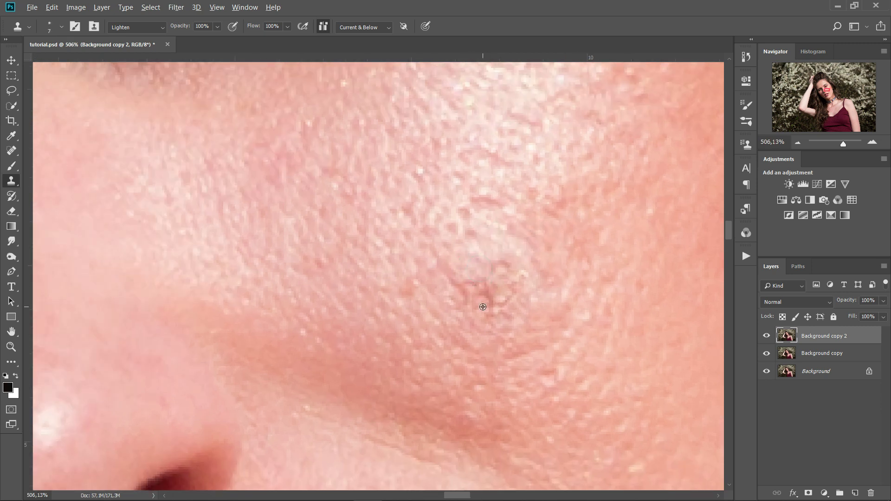
# Clone skin over the remaining dark lines of the star-shaped mark and the ring of bumps around it.
pyautogui.click(486, 294)
pyautogui.click(493, 301)
pyautogui.click(492, 309)
pyautogui.click(514, 305)
pyautogui.click(515, 295)
pyautogui.keyDown('alt'); pyautogui.click(515, 261); pyautogui.keyUp('alt')
pyautogui.click(503, 261)
pyautogui.keyDown('alt'); pyautogui.rightClick(518, 260); pyautogui.keyUp('alt')
pyautogui.click(470, 283)
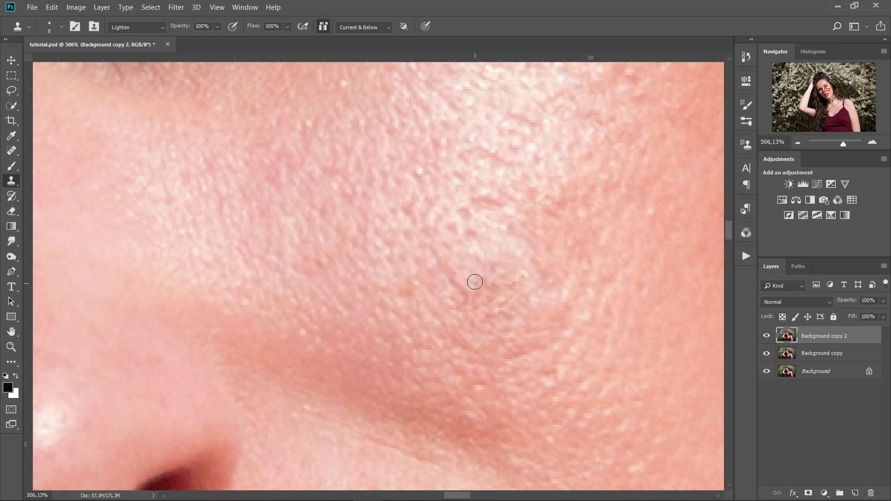
# Clone sampled skin over the last dark spots on the nose side of the mark and set the brush size to 16.
pyautogui.keyDown('alt'); pyautogui.click(450, 304); pyautogui.keyUp('alt')
pyautogui.click(461, 293)
pyautogui.click(460, 290)
pyautogui.scroll(-3, 513, 259)
pyautogui.moveTo(502, 271); pyautogui.dragTo(512, 273)
pyautogui.scroll(-2, 584, 263)
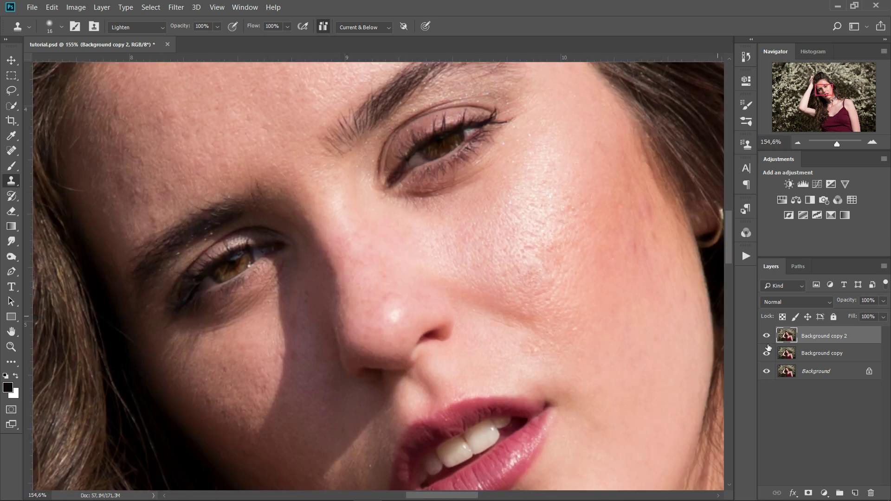
# Toggle the visibility of Background copy 2 repeatedly to compare the cloned cheek with the state before cloning.
pyautogui.click(767, 336)
pyautogui.click(767, 336)
pyautogui.click(767, 336)
pyautogui.click(767, 336)
pyautogui.click(767, 336)
pyautogui.click(767, 336)
pyautogui.click(768, 339)
pyautogui.click(768, 338)
pyautogui.click(768, 339)
pyautogui.click(768, 339)
pyautogui.click(767, 336)
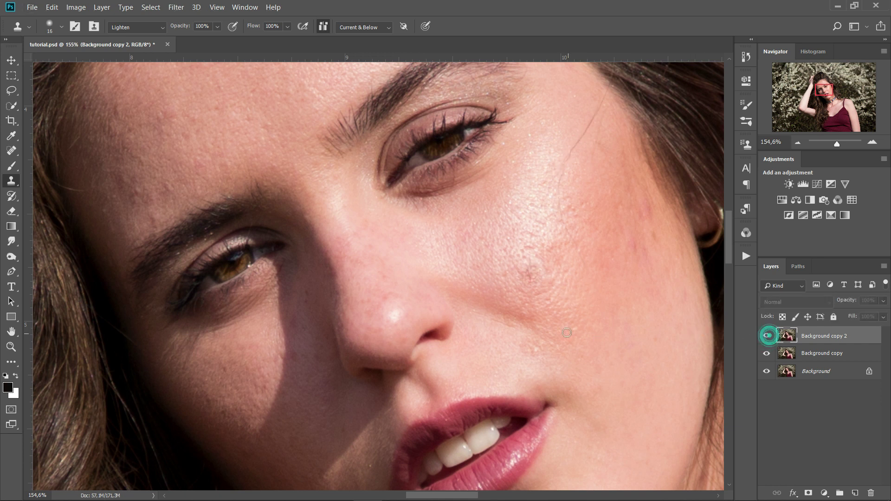
# Set the Clone Stamp brush size to 8 and clone light skin over the dark lines of the crease between nose and cheek.
pyautogui.scroll(4, 521, 357)
pyautogui.moveTo(504, 362); pyautogui.dragTo(501, 362)
pyautogui.keyDown('alt'); pyautogui.click(503, 374); pyautogui.keyUp('alt')
pyautogui.click(480, 350)
pyautogui.keyDown('alt'); pyautogui.click(470, 378); pyautogui.keyUp('alt')
pyautogui.click(466, 366)
pyautogui.keyDown('alt'); pyautogui.click(461, 387); pyautogui.keyUp('alt')
pyautogui.click(442, 348)
pyautogui.keyDown('alt'); pyautogui.click(455, 375); pyautogui.keyUp('alt')
pyautogui.click(435, 329)
pyautogui.keyDown('alt'); pyautogui.click(426, 304); pyautogui.keyUp('alt')
# Clone sampled light skin over the remaining dark lines at the lower end of the cheek crease.
pyautogui.moveTo(457, 333); pyautogui.dragTo(450, 332)
pyautogui.moveTo(471, 365); pyautogui.dragTo(465, 364)
pyautogui.keyDown('alt'); pyautogui.click(467, 359); pyautogui.keyUp('alt')
pyautogui.click(461, 339)
pyautogui.keyDown('alt'); pyautogui.click(490, 363); pyautogui.keyUp('alt')
pyautogui.click(479, 341)
pyautogui.keyDown('alt'); pyautogui.click(511, 355); pyautogui.keyUp('alt')
pyautogui.click(494, 334)
pyautogui.keyDown('alt'); pyautogui.click(454, 316); pyautogui.keyUp('alt')
pyautogui.click(477, 316)
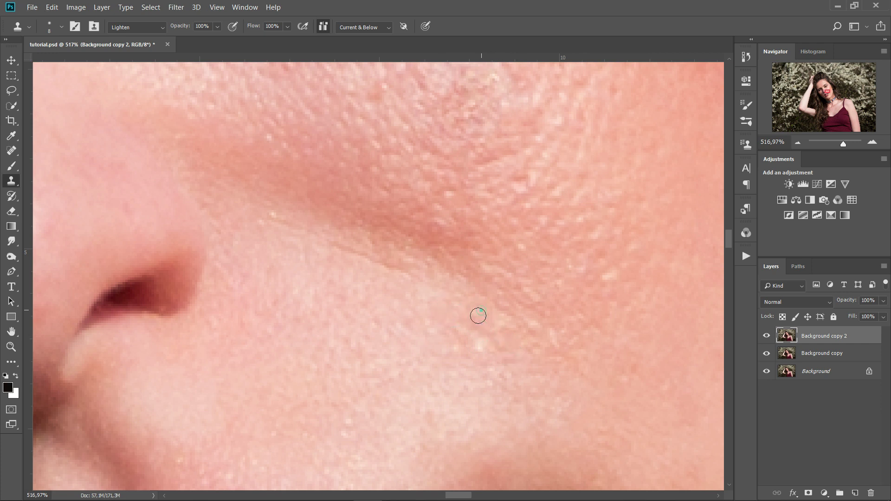
pyautogui.moveTo(497, 329); pyautogui.dragTo(481, 301)
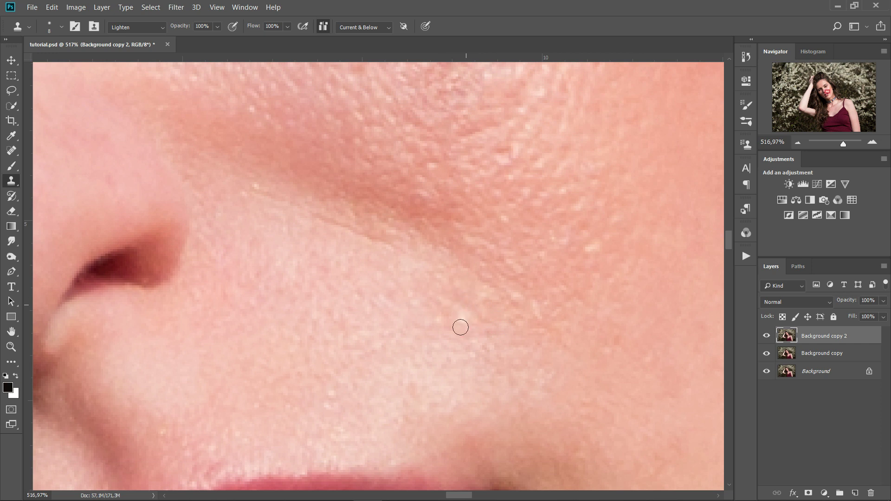
# Switch the Clone Stamp to Darken mode and clone skin over the bright specks below the cheek crease.
pyautogui.click(149, 27)
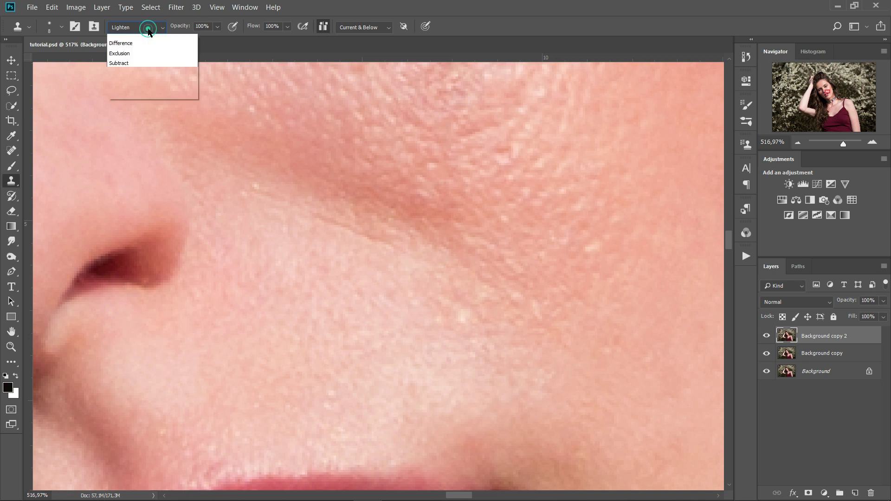
pyautogui.click(134, 83)
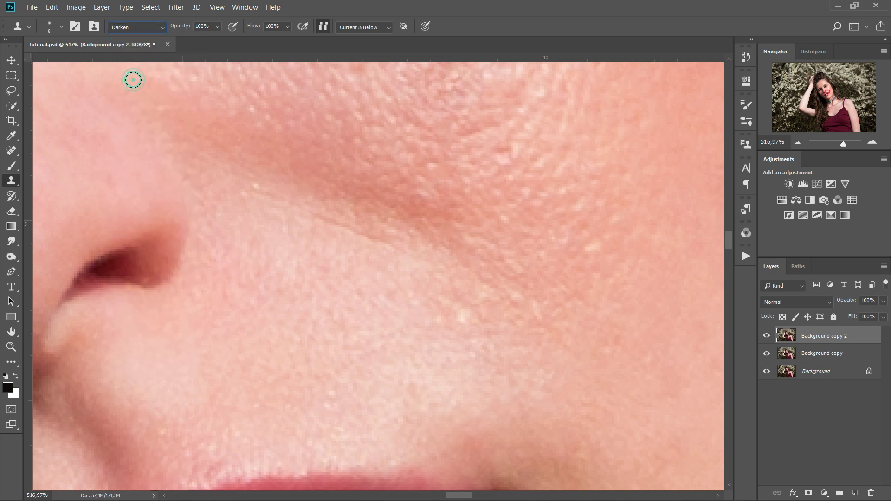
pyautogui.keyDown('alt'); pyautogui.click(440, 286); pyautogui.keyUp('alt')
pyautogui.moveTo(495, 291); pyautogui.dragTo(449, 260)
pyautogui.click(419, 299)
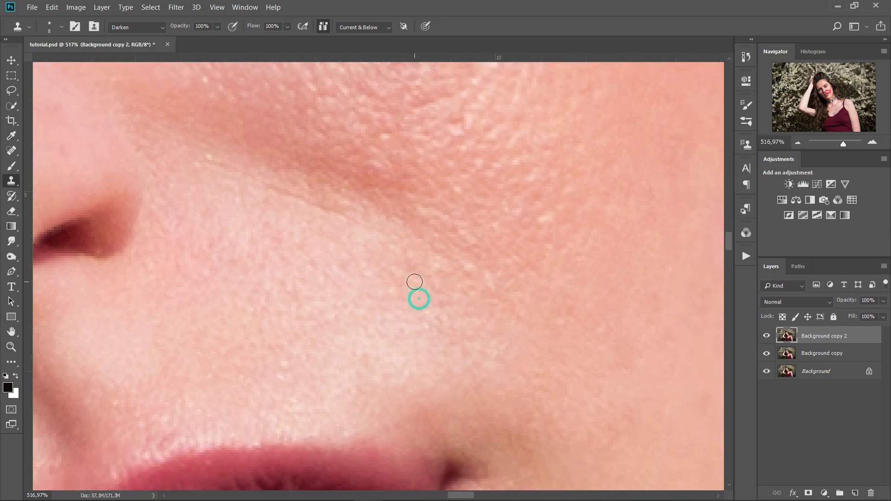
pyautogui.click(397, 269)
pyautogui.click(414, 301)
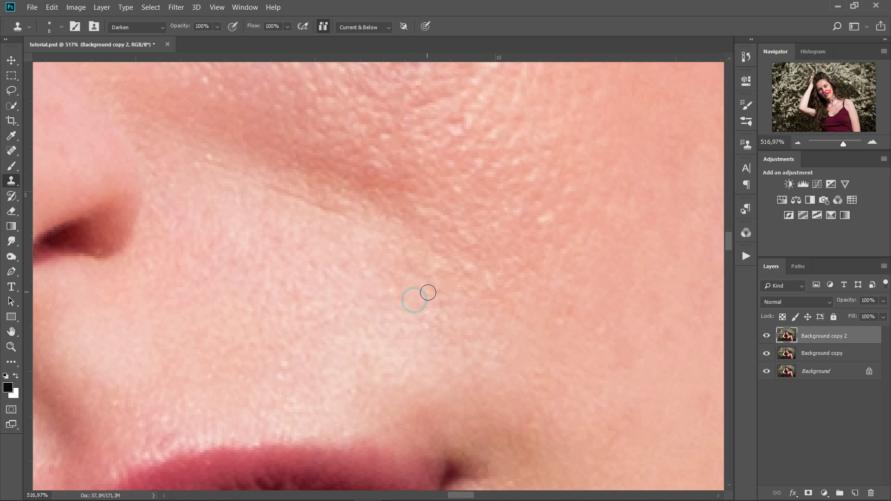
# Return the Clone Stamp to Lighten mode and clone lighter skin onto the dark fold beside the nose.
pyautogui.scroll(-2, 483, 242)
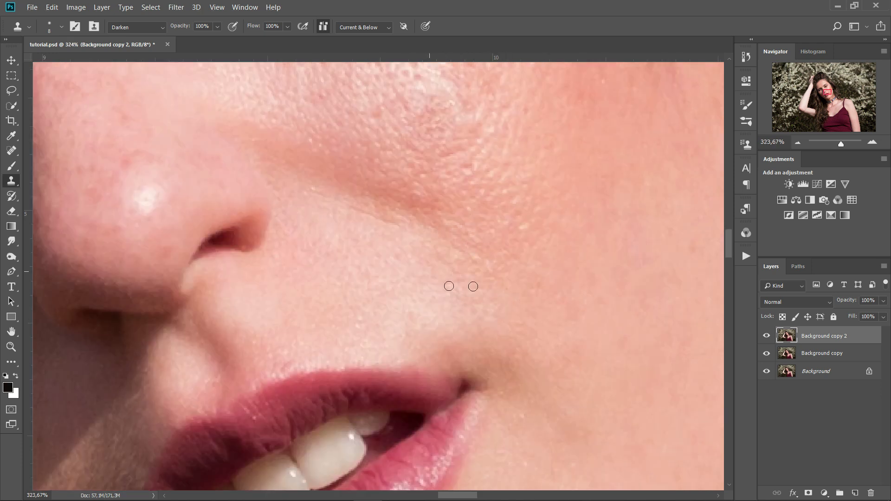
pyautogui.scroll(-2, 564, 229)
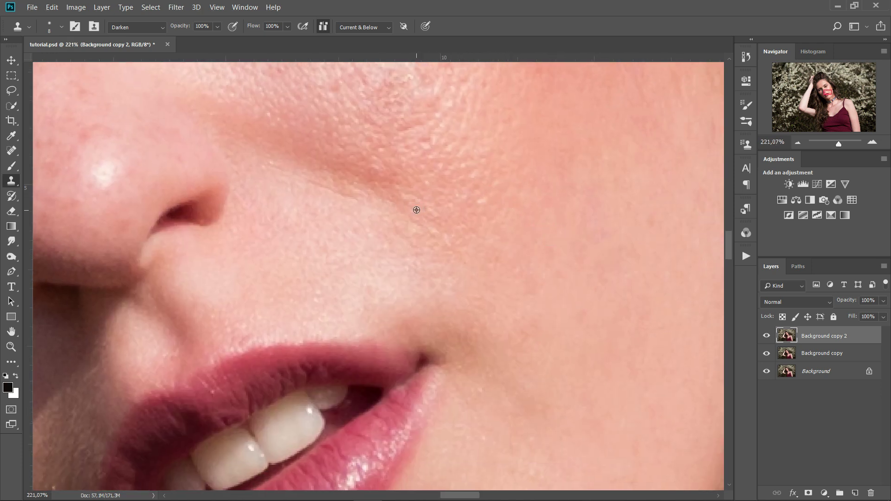
pyautogui.scroll(-3, 418, 209)
pyautogui.moveTo(468, 175); pyautogui.dragTo(489, 217)
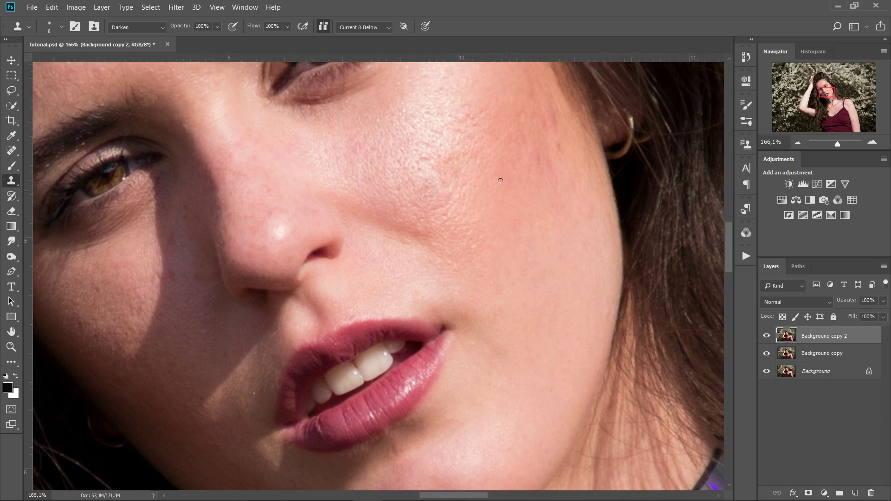
pyautogui.scroll(2, 454, 250)
pyautogui.scroll(2, 399, 333)
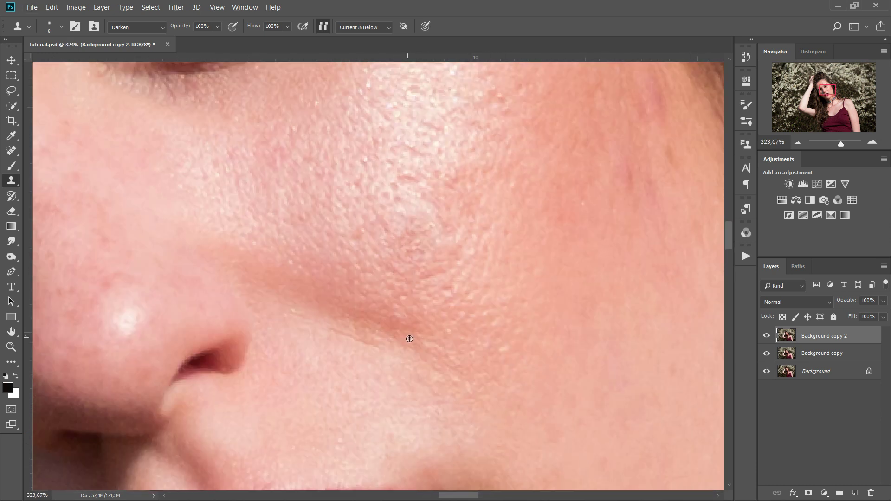
pyautogui.scroll(2, 409, 339)
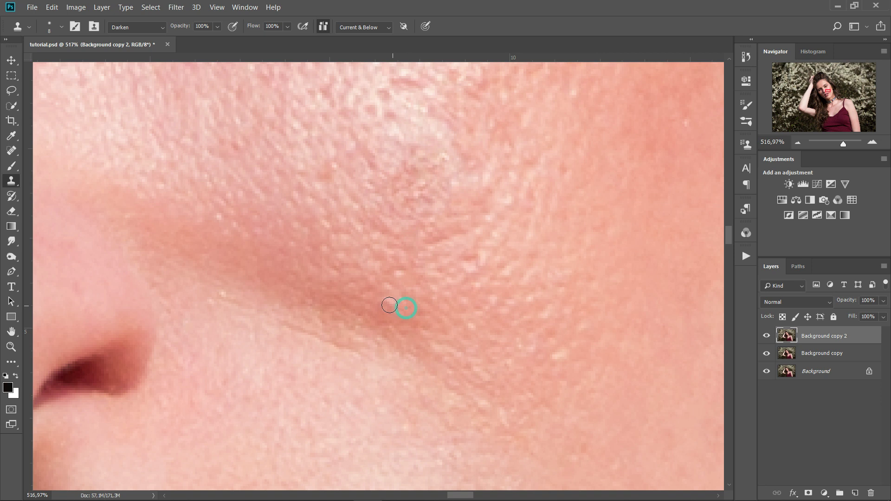
pyautogui.click(124, 27)
pyautogui.click(117, 60)
pyautogui.keyDown('alt'); pyautogui.click(346, 342); pyautogui.keyUp('alt')
pyautogui.click(386, 308)
# Reduce the Clone Stamp brush size to 6 and clone skin over the dark marks beside the rough cheek patch.
pyautogui.scroll(-2, 511, 242)
pyautogui.moveTo(464, 195); pyautogui.dragTo(440, 277)
pyautogui.press('[')
pyautogui.press('[')
pyautogui.keyDown('alt'); pyautogui.click(437, 294); pyautogui.keyUp('alt')
pyautogui.click(387, 291)
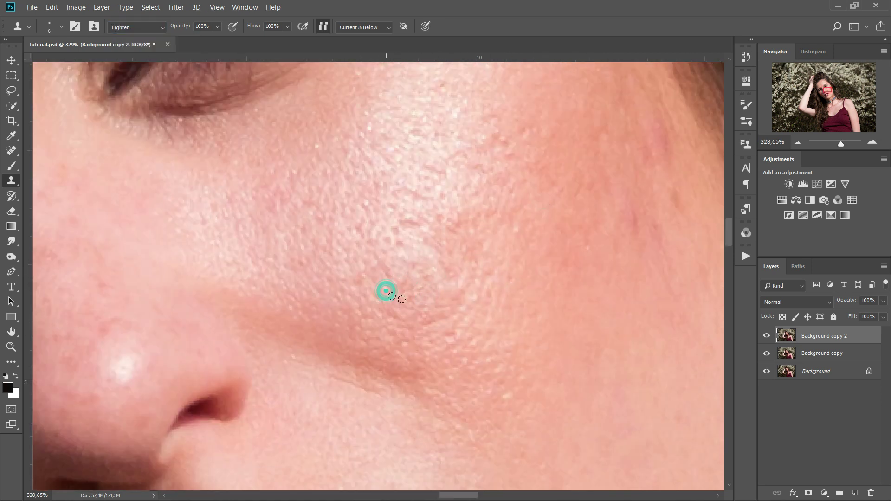
# Set the Clone Stamp brush size to 13 and clone clean skin over the reddish marks on the outer cheek near the hairline.
pyautogui.moveTo(501, 154); pyautogui.dragTo(504, 238)
pyautogui.scroll(2, 503, 238)
pyautogui.press(']')
pyautogui.press(']')
pyautogui.press(']')
pyautogui.press(']')
pyautogui.press(']')
pyautogui.press(']')
pyautogui.press(']')
pyautogui.keyDown('alt'); pyautogui.click(545, 263); pyautogui.keyUp('alt')
pyautogui.click(514, 231)
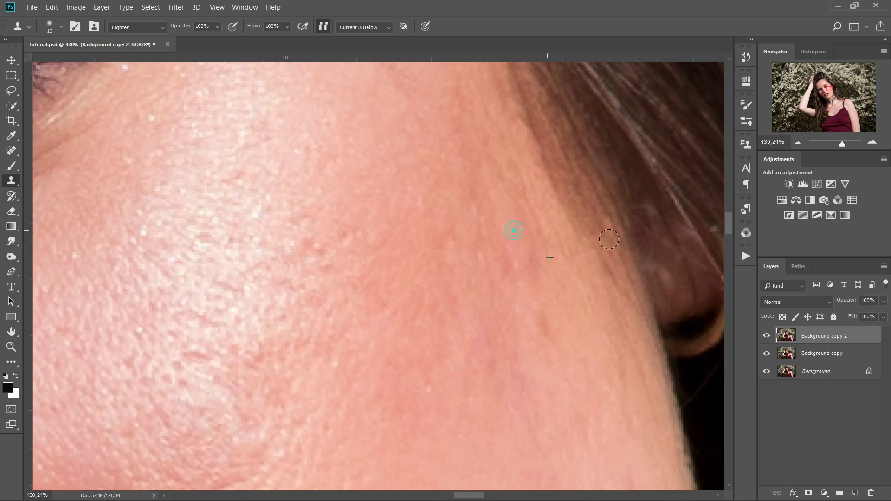
# Hide both copy layers and toggle Background copy to compare the original portrait with the healed version.
pyautogui.scroll(-6, 609, 239)
pyautogui.moveTo(768, 338); pyautogui.dragTo(771, 355)
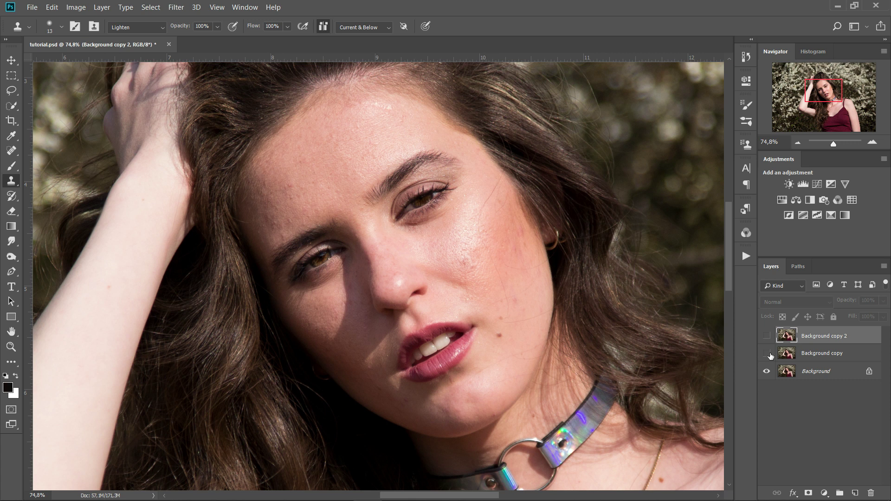
pyautogui.click(767, 354)
pyautogui.click(770, 354)
pyautogui.click(769, 354)
pyautogui.click(769, 354)
pyautogui.click(770, 354)
# Toggle Background copy 2 to compare the whole face with and without the cloning work.
pyautogui.click(768, 336)
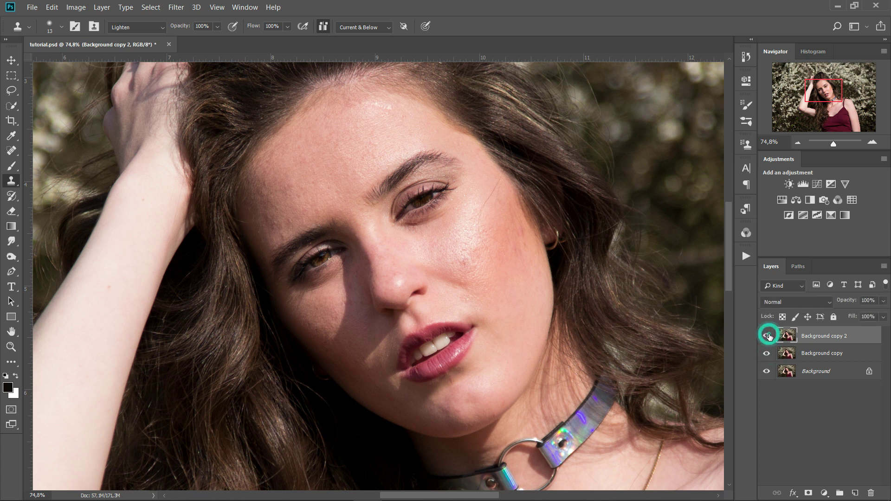
pyautogui.click(769, 336)
pyautogui.click(770, 337)
pyautogui.click(769, 337)
pyautogui.click(769, 337)
pyautogui.click(769, 337)
pyautogui.click(769, 337)
# Clone sampled skin over the dark patch on the shaded forehead above the eyebrow and sample skin again.
pyautogui.scroll(3, 491, 231)
pyautogui.moveTo(468, 278); pyautogui.dragTo(498, 206)
pyautogui.scroll(1, 507, 185)
pyautogui.moveTo(327, 127)
pyautogui.mouseDown()
pyautogui.moveTo(495, 255)
pyautogui.moveTo(507, 276)
pyautogui.mouseUp()
pyautogui.scroll(7, 338, 241)
pyautogui.keyDown('alt'); pyautogui.click(334, 255); pyautogui.keyUp('alt')
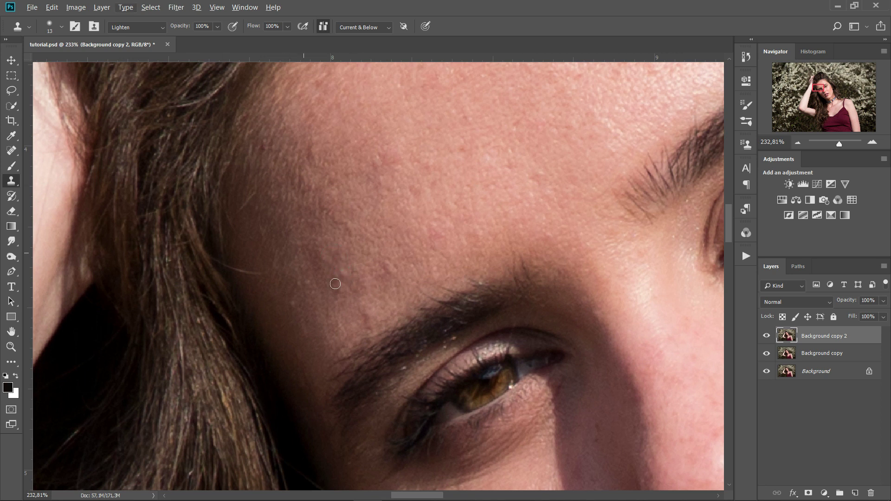
pyautogui.scroll(2, 341, 285)
pyautogui.click(361, 313)
pyautogui.keyDown('alt'); pyautogui.click(302, 128); pyautogui.keyUp('alt')
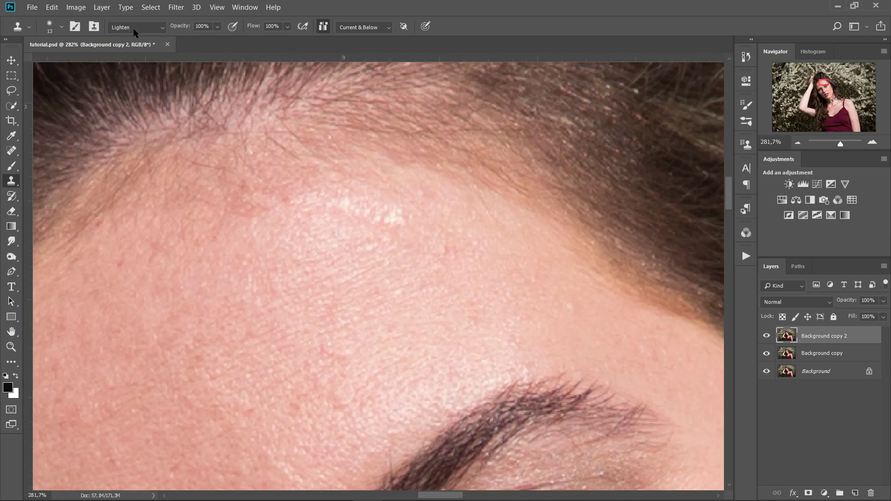
# Switch the Clone Stamp to Darken mode with brush size 18 and check the eye, mouth and chin areas.
pyautogui.click(137, 27)
pyautogui.click(139, 70)
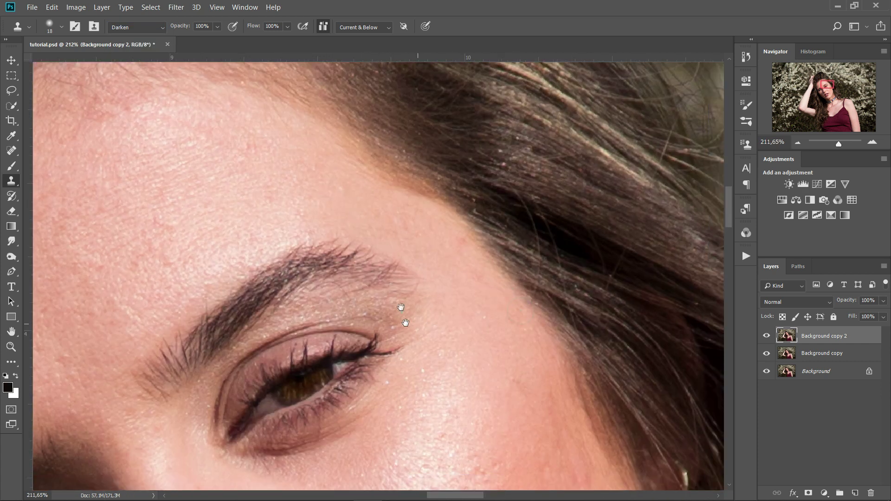
pyautogui.moveTo(401, 307); pyautogui.dragTo(454, 62)
pyautogui.moveTo(518, 318); pyautogui.dragTo(401, 176)
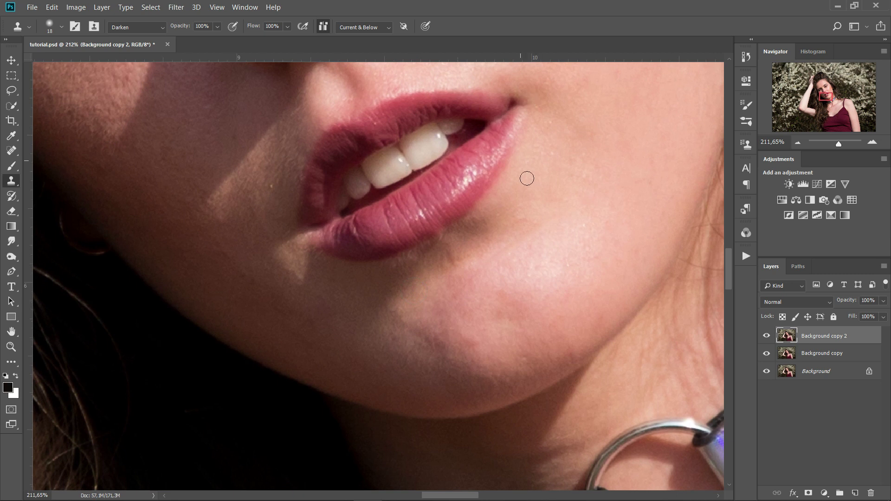
# Hide and restore both copy layers to compare the finished retouch with the original portrait.
pyautogui.scroll(-3, 537, 185)
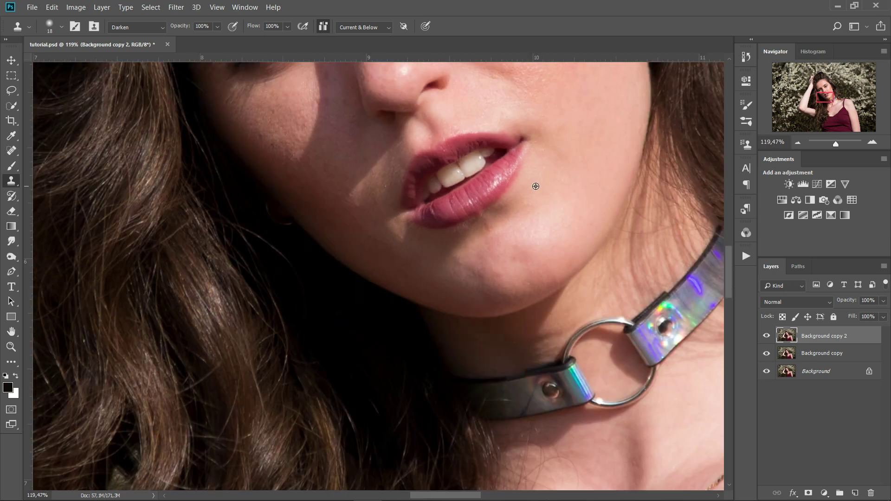
pyautogui.scroll(-2, 532, 251)
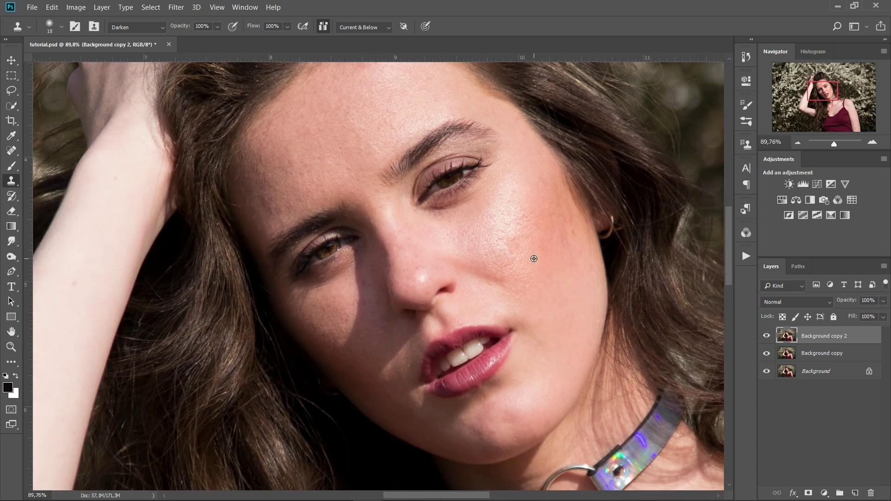
pyautogui.scroll(-1, 534, 259)
pyautogui.click(766, 335)
pyautogui.click(767, 354)
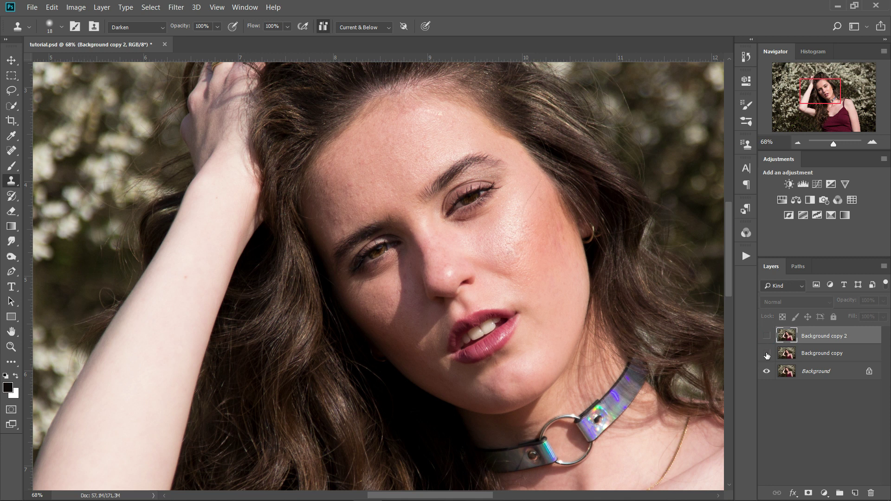
pyautogui.click(766, 354)
pyautogui.click(766, 336)
pyautogui.moveTo(529, 235); pyautogui.dragTo(434, 235)
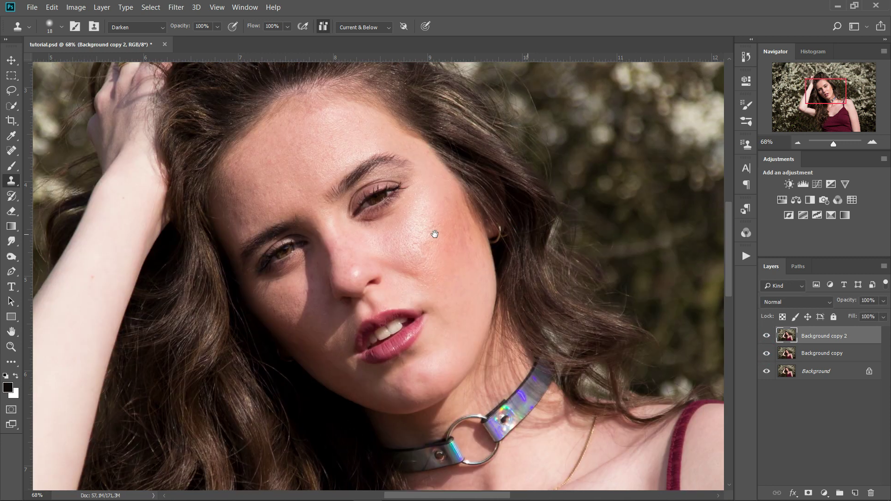
# Merge Background copy and Background copy 2 into a single layer.
pyautogui.keyDown('shift'); pyautogui.click(833, 353); pyautogui.keyUp('shift')
pyautogui.rightClick(832, 354)
pyautogui.click(756, 356)
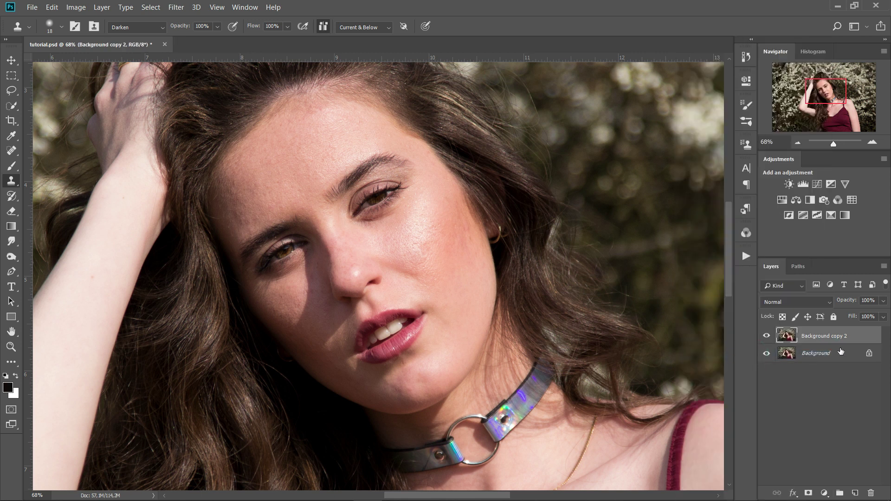
pyautogui.moveTo(348, 224); pyautogui.dragTo(378, 291)
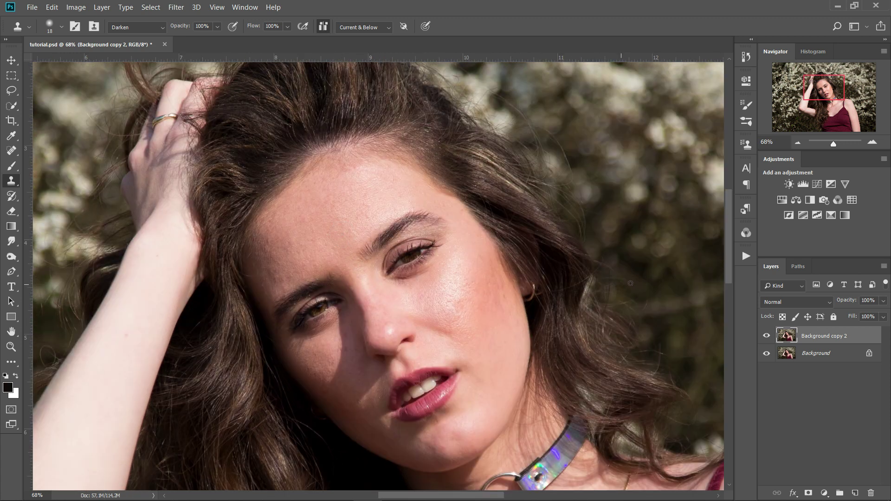
pyautogui.moveTo(428, 326); pyautogui.dragTo(429, 288)
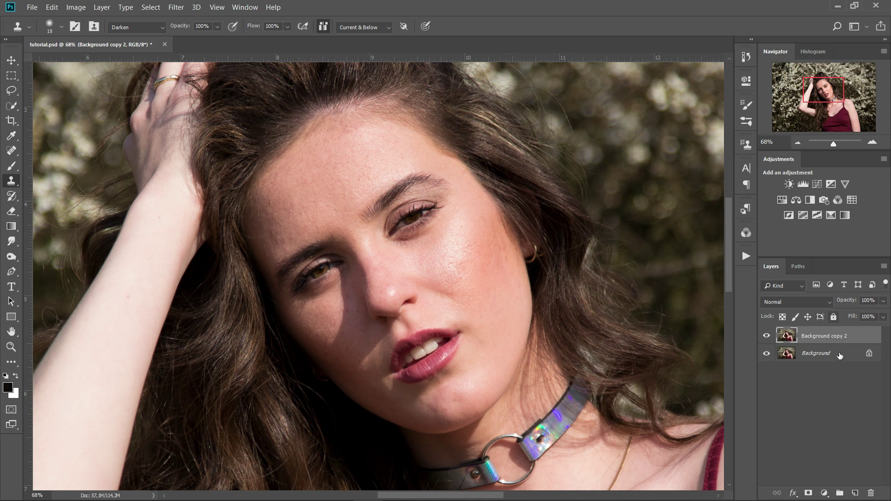
pyautogui.moveTo(537, 277); pyautogui.dragTo(508, 314)
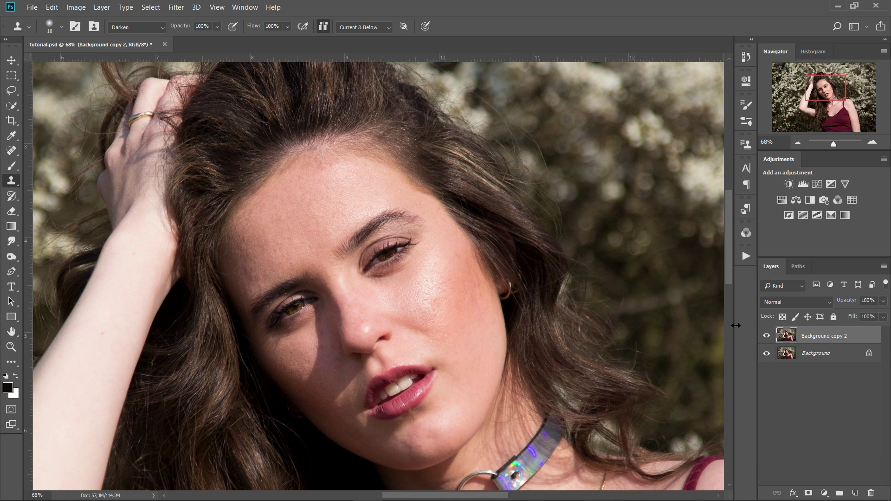
pyautogui.moveTo(427, 286); pyautogui.dragTo(434, 258)
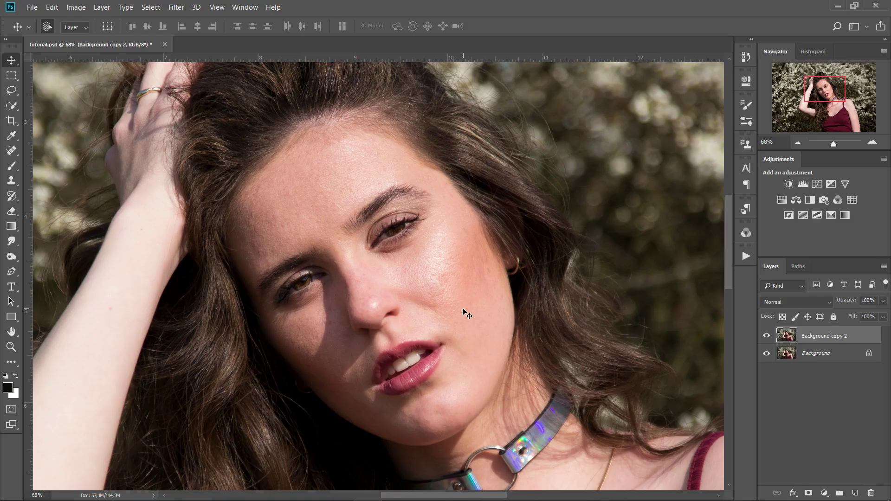
# Make two duplicates of the merged Background copy 2 layer, group them and name the group FS.
pyautogui.moveTo(858, 337); pyautogui.dragTo(855, 493)
pyautogui.keyDown('shift'); pyautogui.click(842, 354); pyautogui.keyUp('shift')
pyautogui.moveTo(842, 354); pyautogui.dragTo(840, 493)
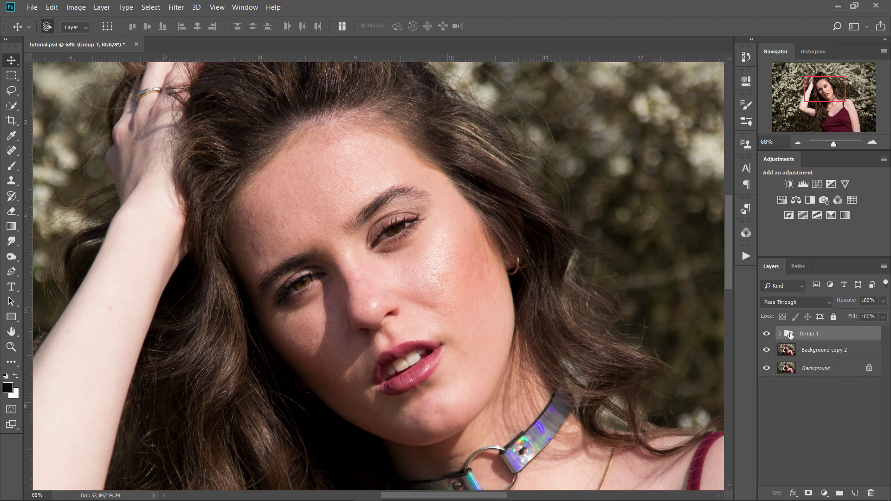
pyautogui.doubleClick(804, 334)
pyautogui.write('FS')
pyautogui.press('Return')
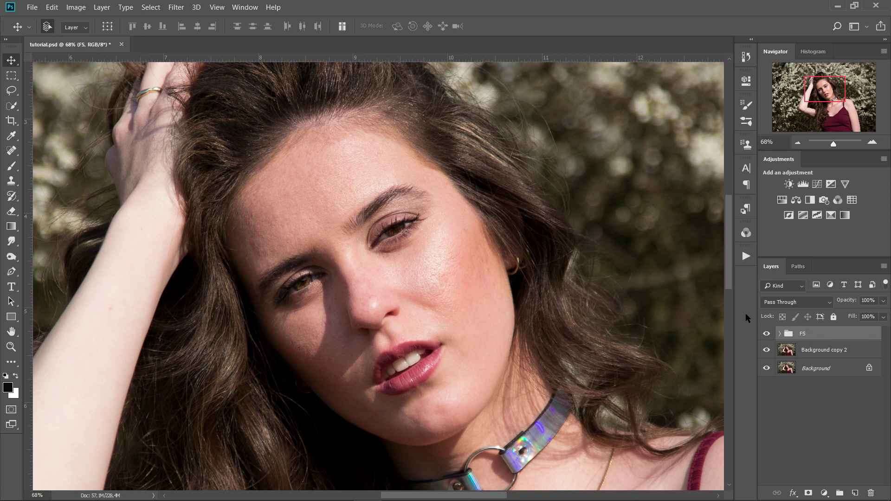
# Expand the FS group, rename its upper layer Texture and its lower layer Blur, and deselect the layers.
pyautogui.click(780, 334)
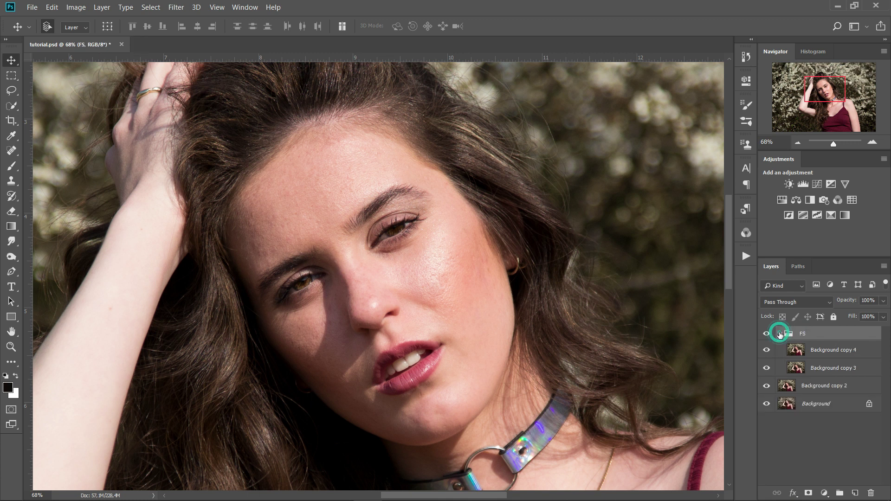
pyautogui.doubleClick(827, 353)
pyautogui.write('Texture')
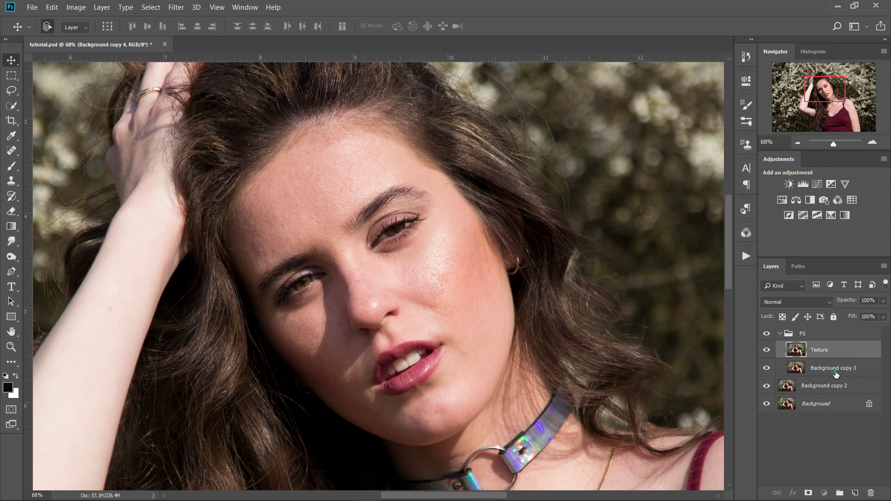
pyautogui.doubleClick(834, 371)
pyautogui.write('Blur')
pyautogui.press('Return')
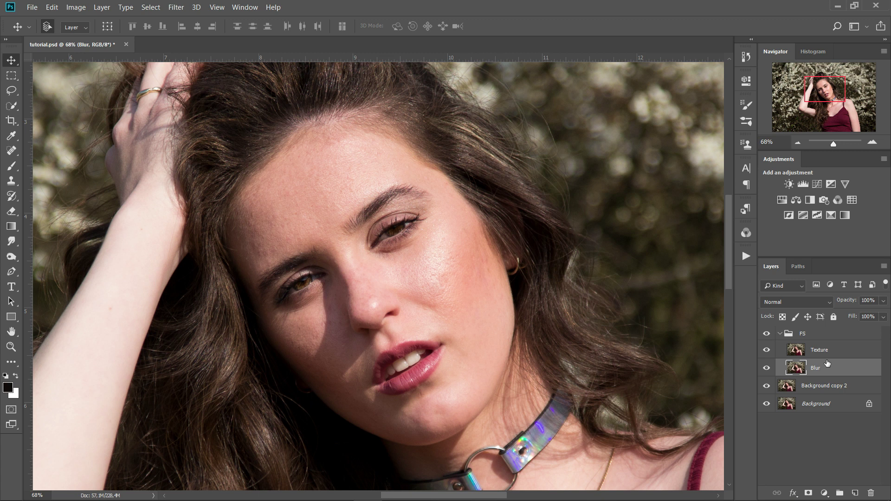
pyautogui.click(783, 455)
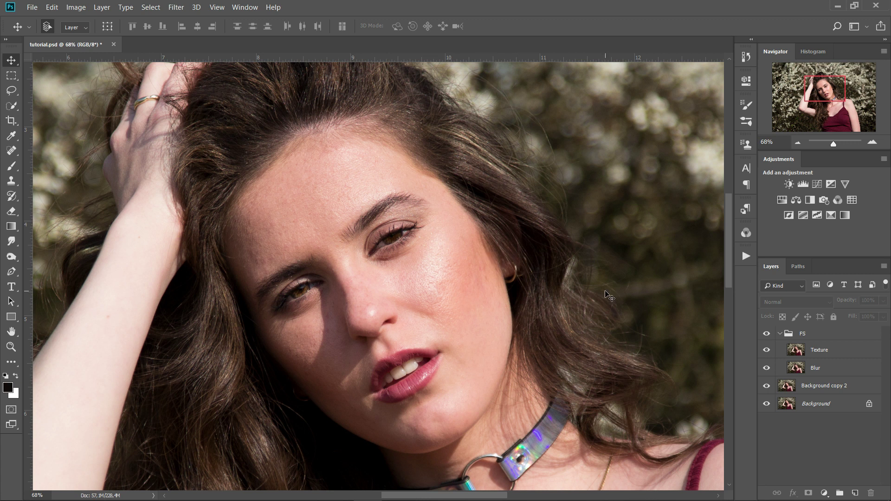
# Select the Blur layer and hide the Texture layer above it.
pyautogui.click(833, 368)
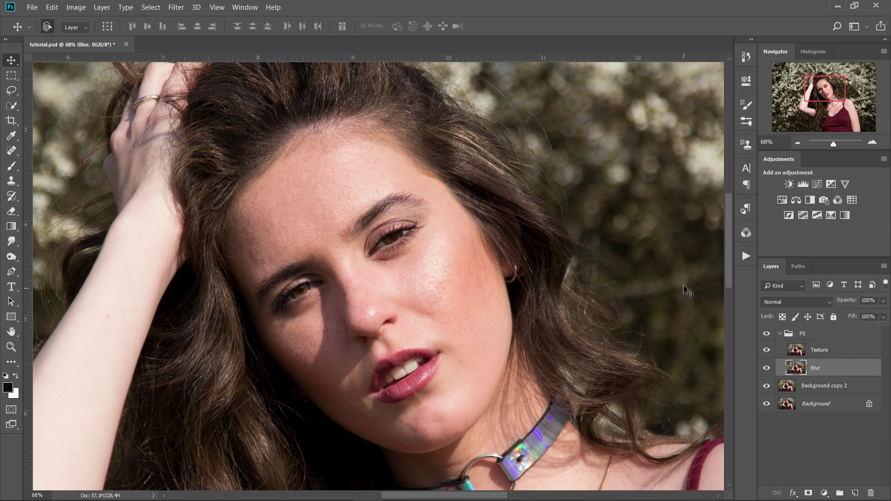
pyautogui.click(837, 349)
pyautogui.click(823, 367)
pyautogui.click(766, 349)
# Preview stronger and weaker Gaussian Blur radii on the Blur layer and apply the filter with a radius of 3.5 pixels.
pyautogui.click(176, 8)
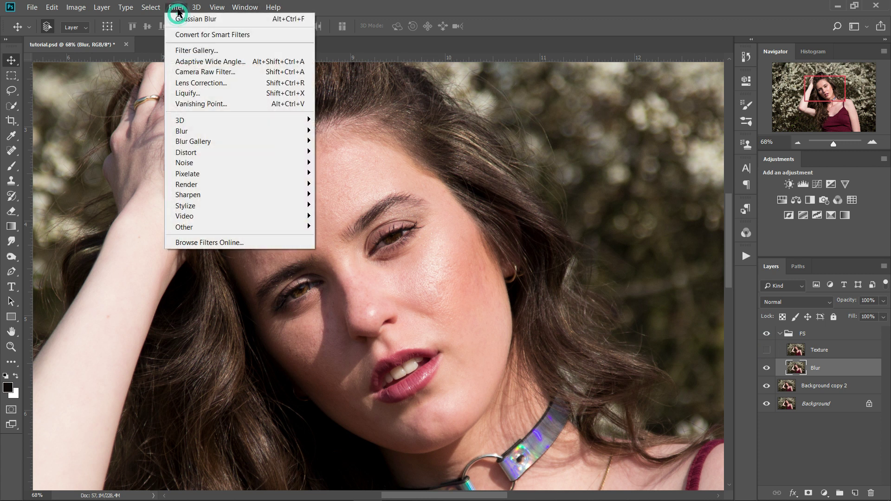
pyautogui.moveTo(211, 132)
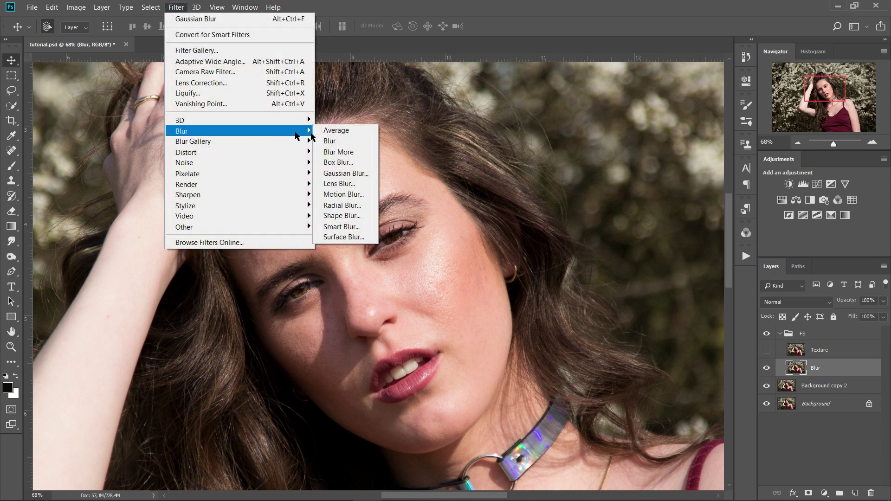
pyautogui.click(358, 173)
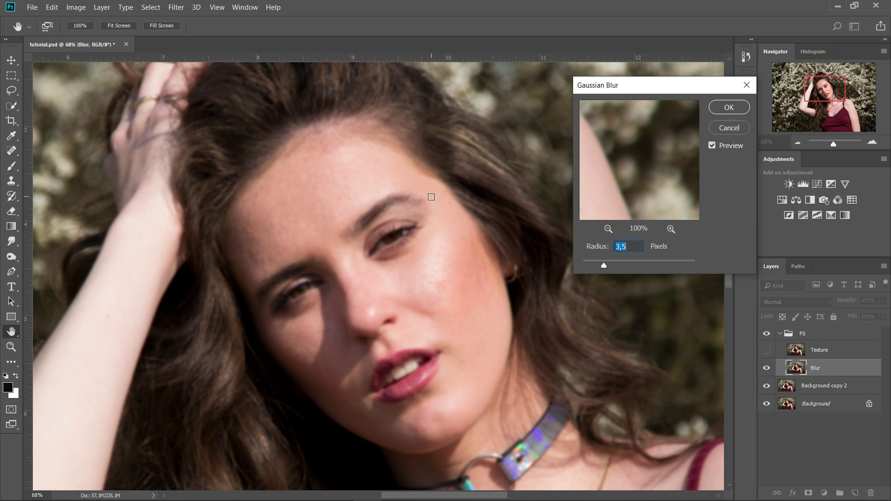
pyautogui.click(667, 263)
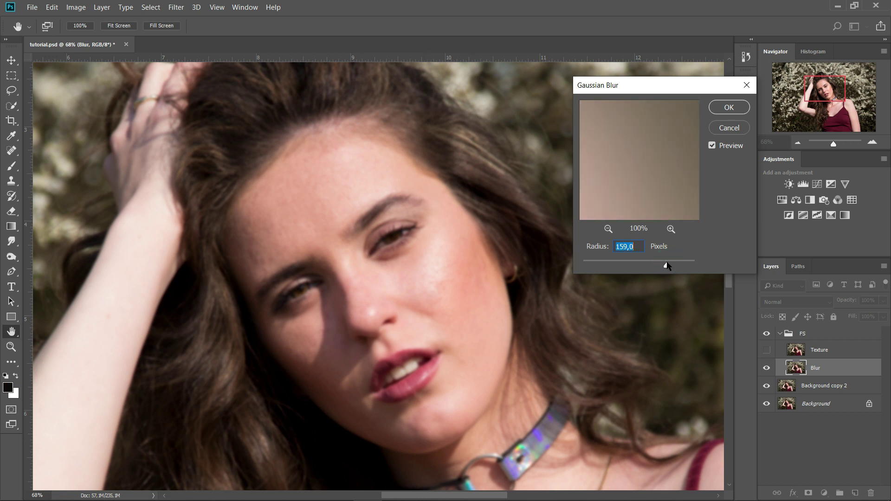
pyautogui.moveTo(649, 264); pyautogui.dragTo(587, 265)
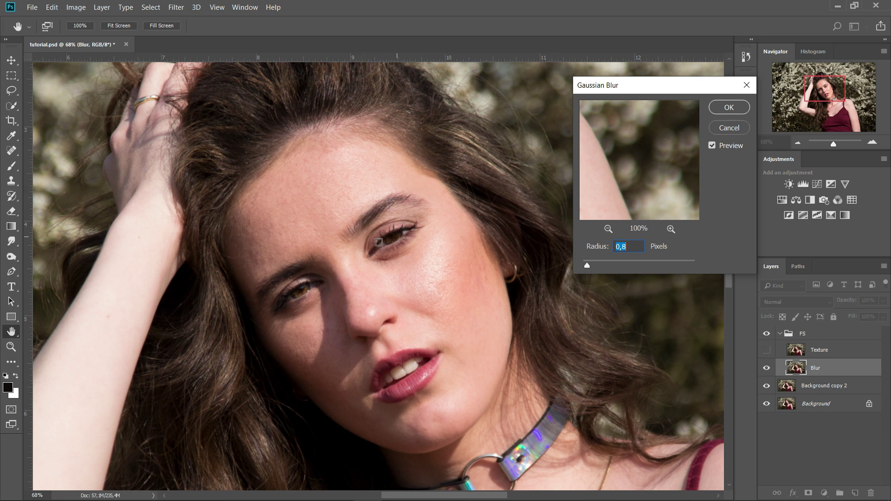
pyautogui.click(608, 265)
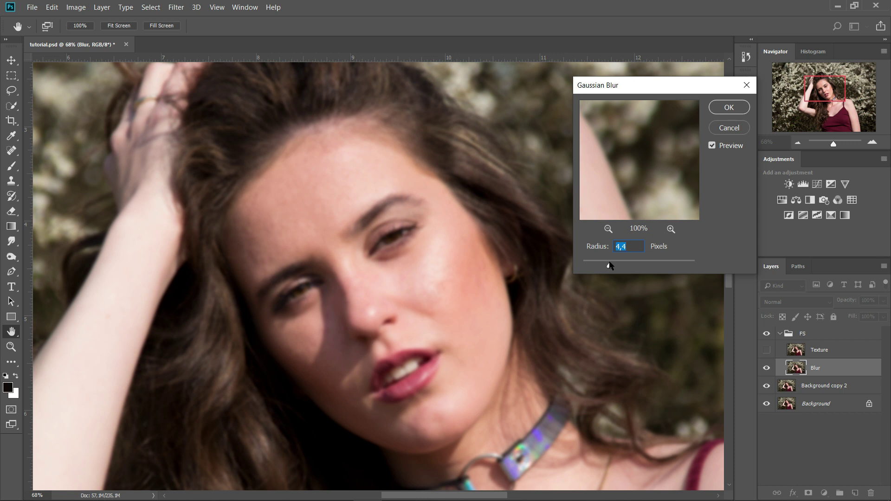
pyautogui.moveTo(609, 265); pyautogui.dragTo(604, 265)
pyautogui.doubleClick(616, 246)
pyautogui.click(744, 105)
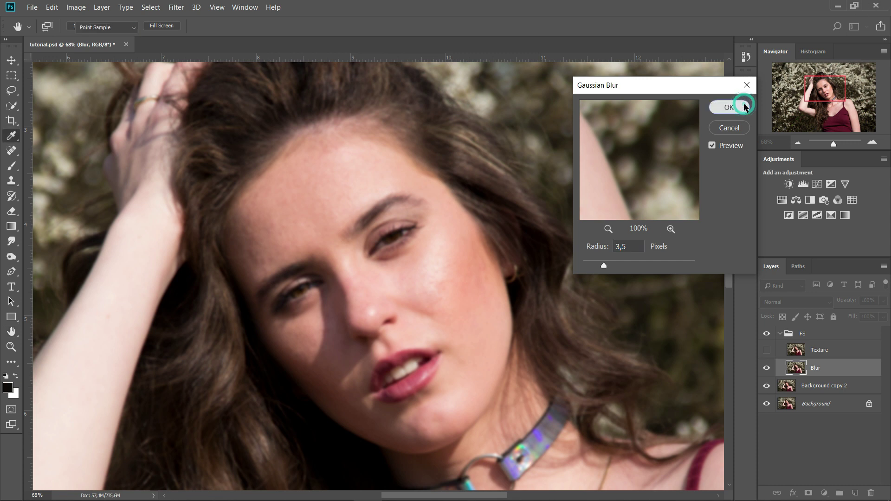
# Show the Texture layer and use Apply Image on it with the Blur layer as source, Subtract blending, scale 2 and offset 128.
pyautogui.click(847, 352)
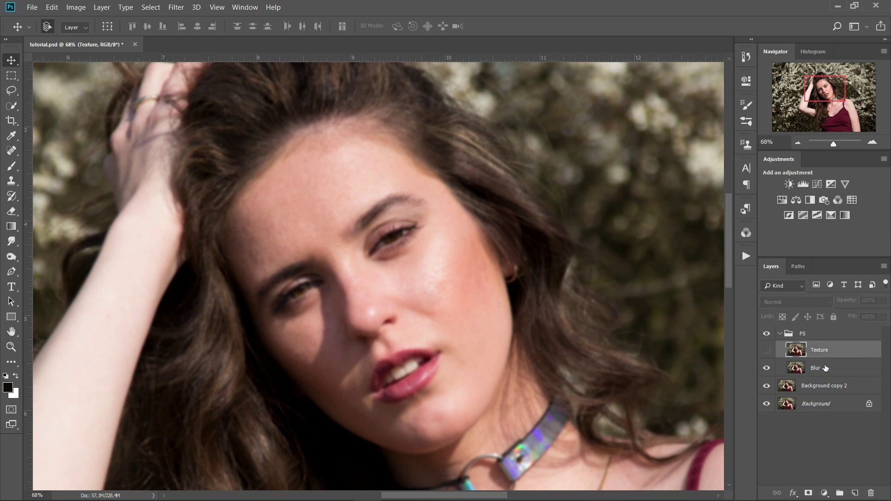
pyautogui.click(768, 353)
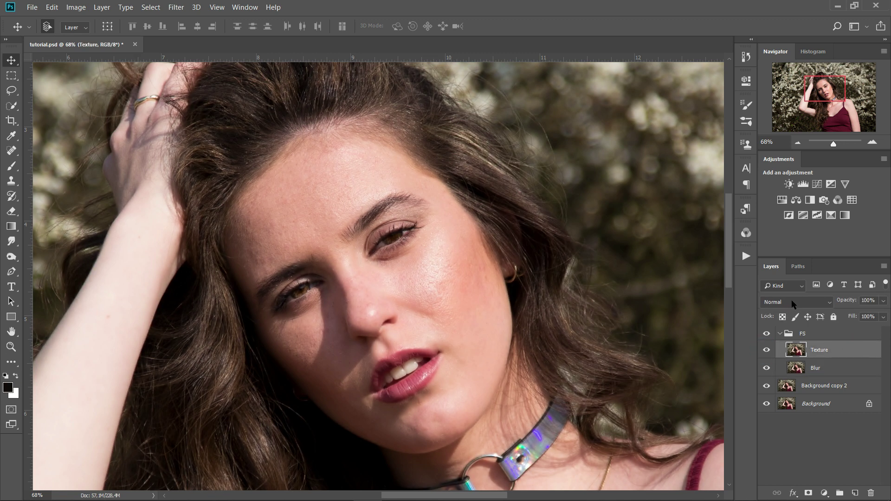
pyautogui.click(76, 7)
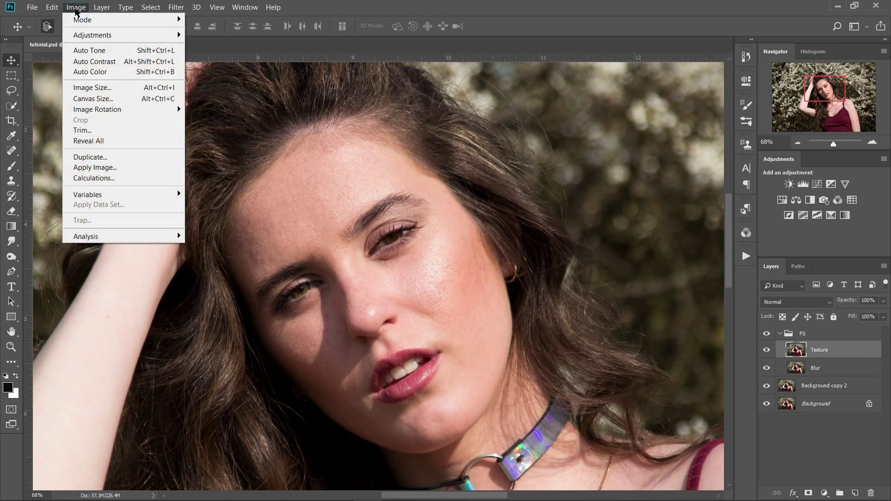
pyautogui.click(111, 168)
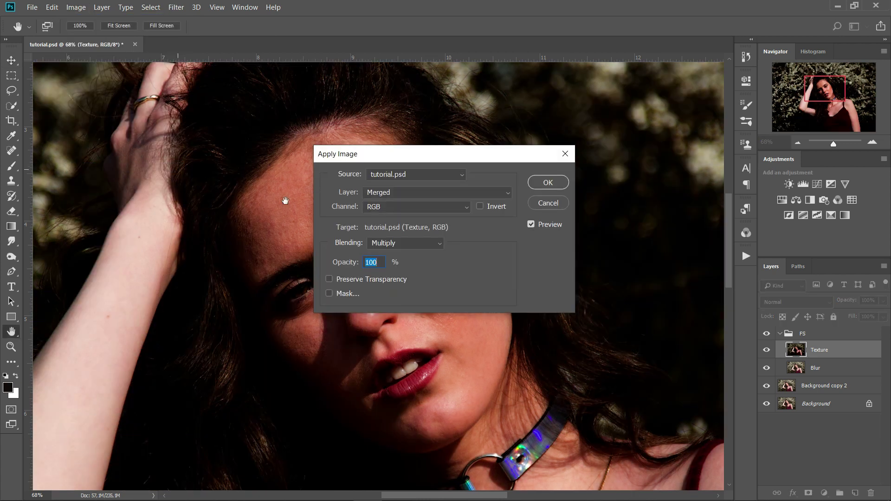
pyautogui.click(416, 245)
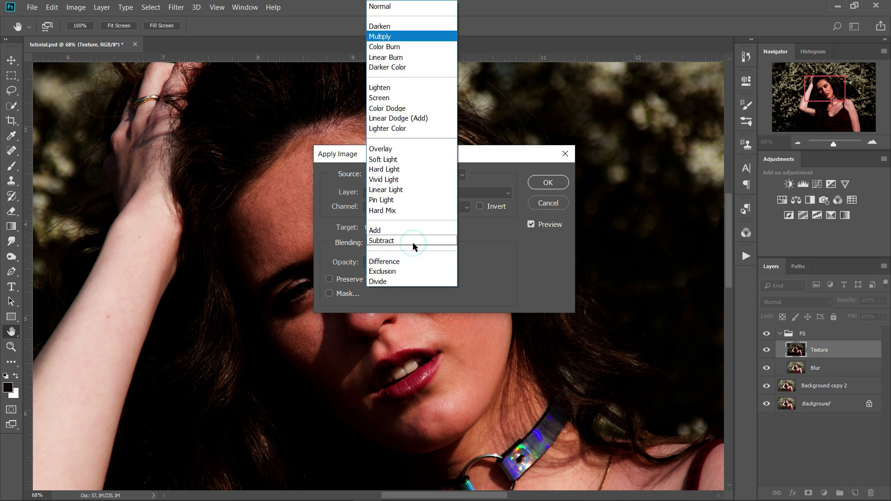
pyautogui.click(405, 240)
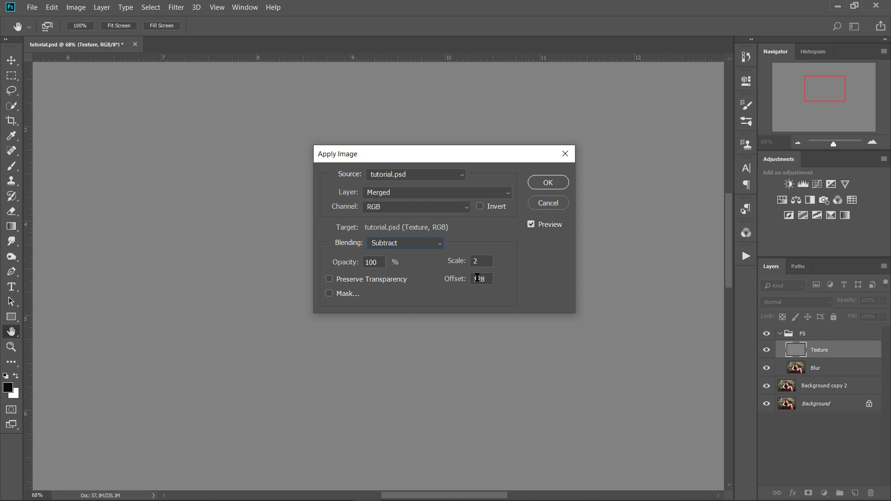
pyautogui.click(404, 194)
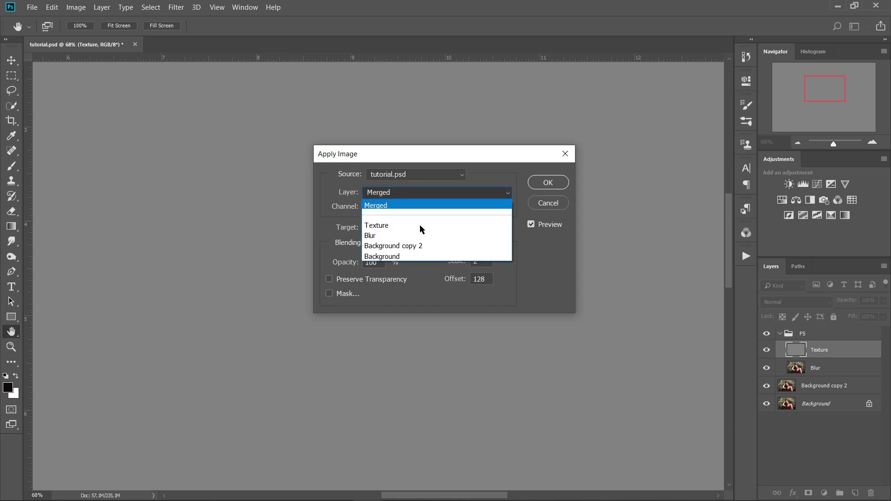
pyautogui.click(377, 236)
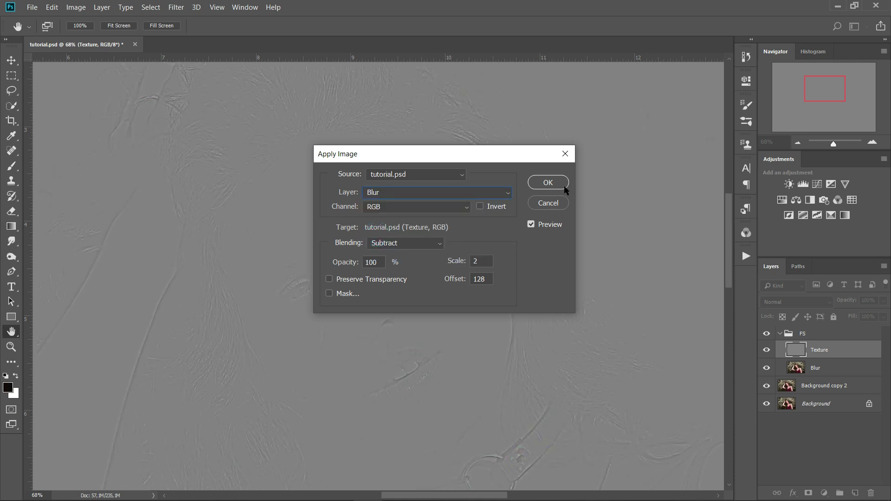
pyautogui.click(548, 183)
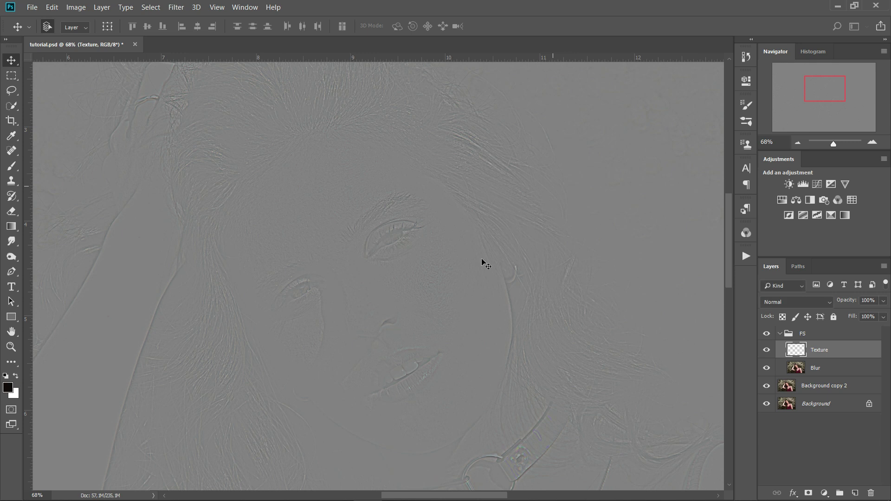
# Set the Texture layer's blend mode to Linear Light.
pyautogui.moveTo(449, 340); pyautogui.dragTo(483, 251)
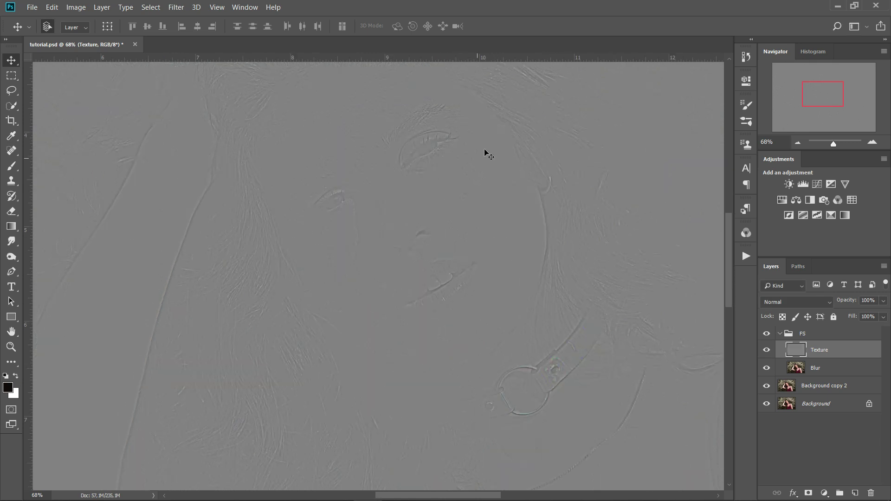
pyautogui.moveTo(564, 197); pyautogui.dragTo(522, 252)
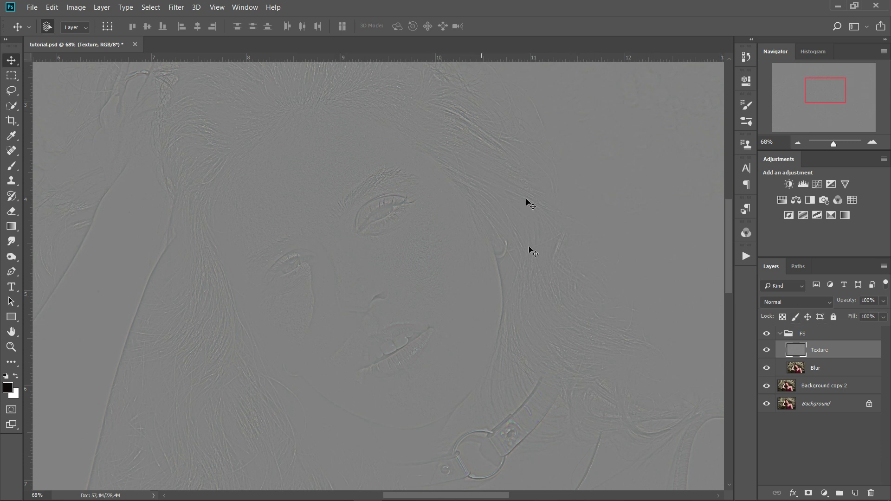
pyautogui.click(810, 308)
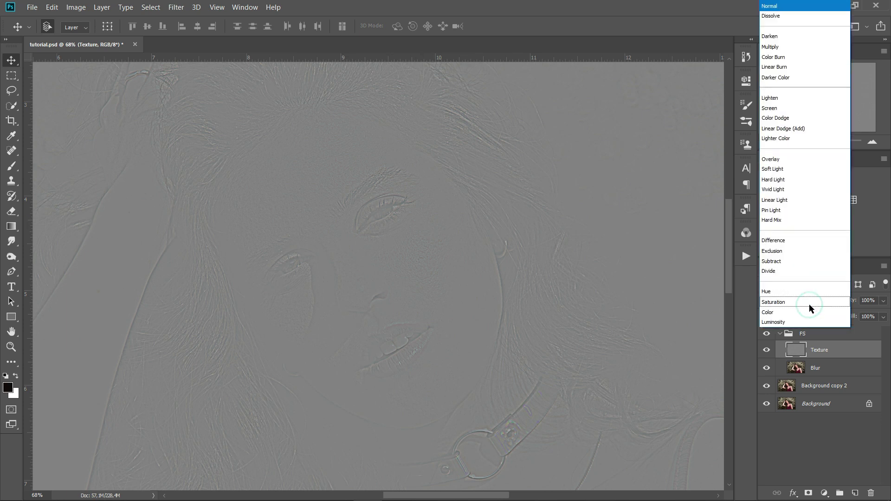
pyautogui.click(808, 203)
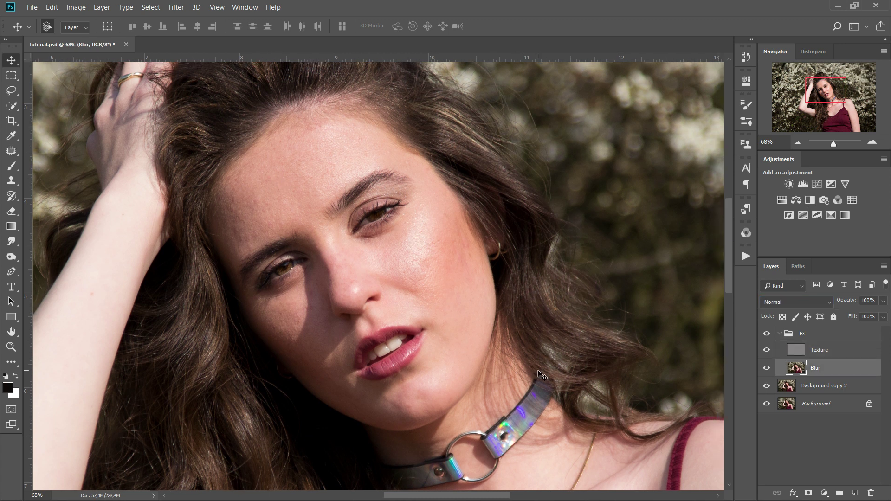
# Try patching the smooth outer cheek on the Texture layer with texture from the shiny cheek area, and undo the patch and selection.
pyautogui.click(824, 352)
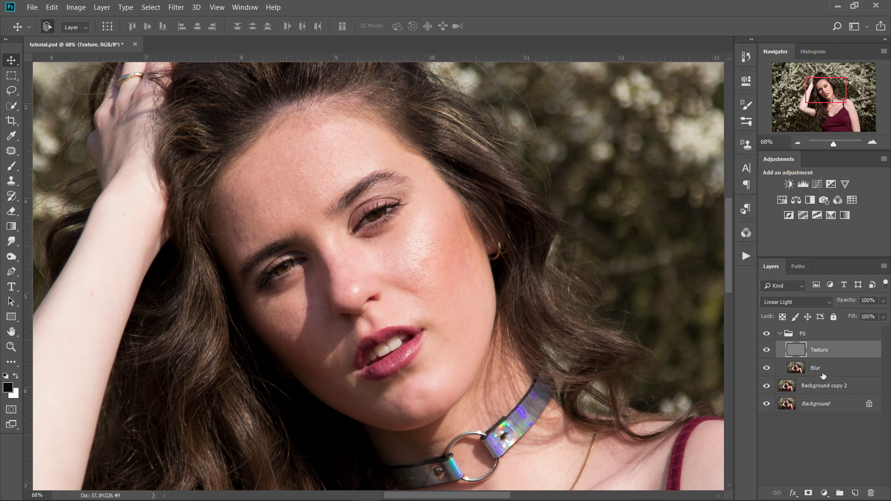
pyautogui.click(823, 375)
pyautogui.click(829, 355)
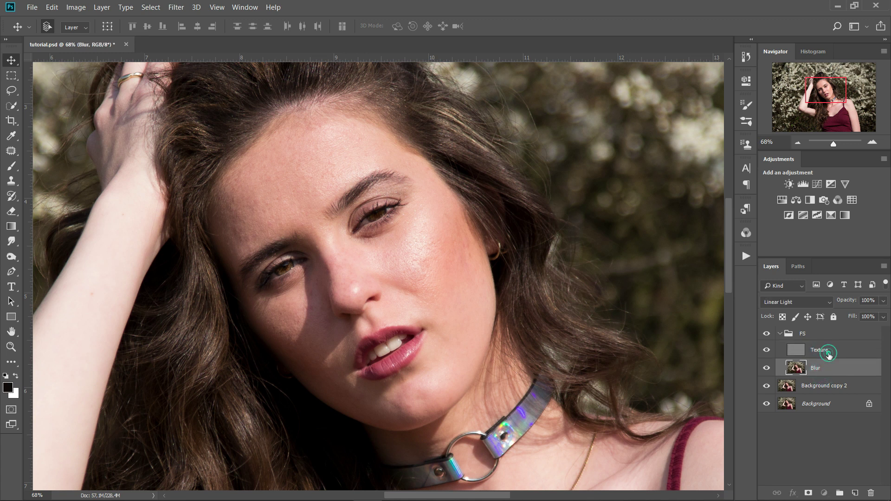
pyautogui.scroll(3, 436, 245)
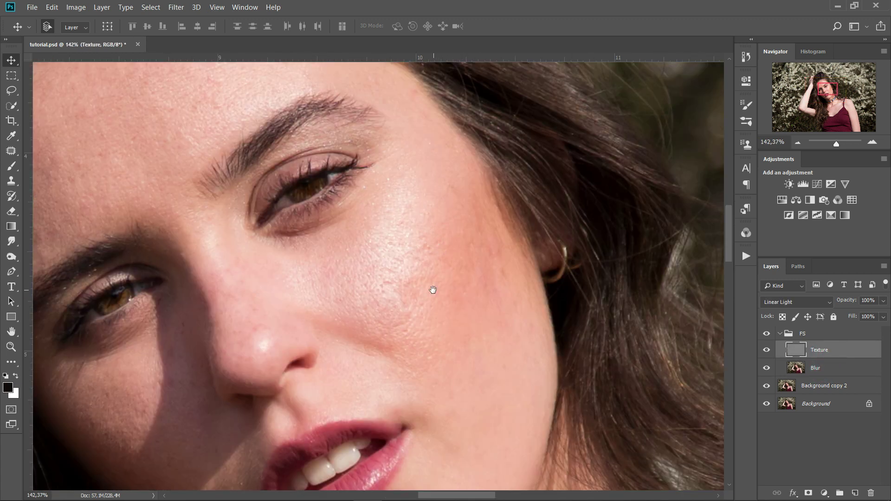
pyautogui.moveTo(433, 290); pyautogui.dragTo(483, 253)
pyautogui.scroll(2, 479, 255)
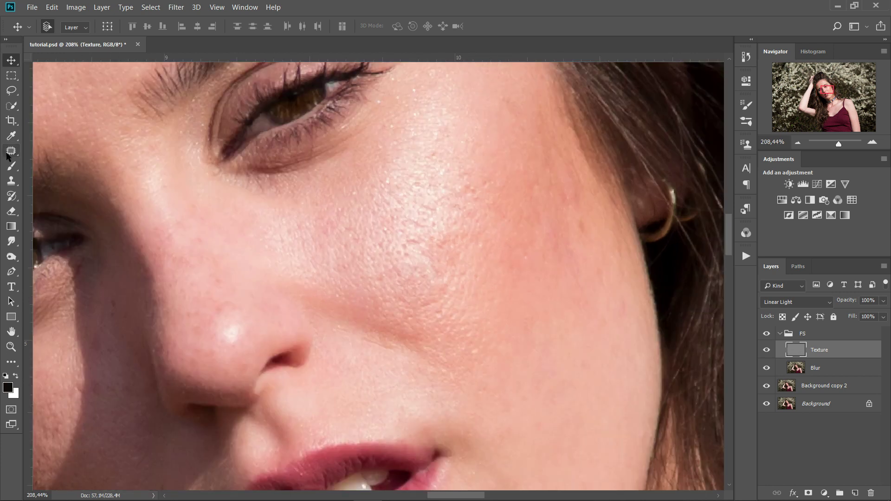
pyautogui.click(10, 152)
pyautogui.moveTo(485, 262); pyautogui.dragTo(432, 178)
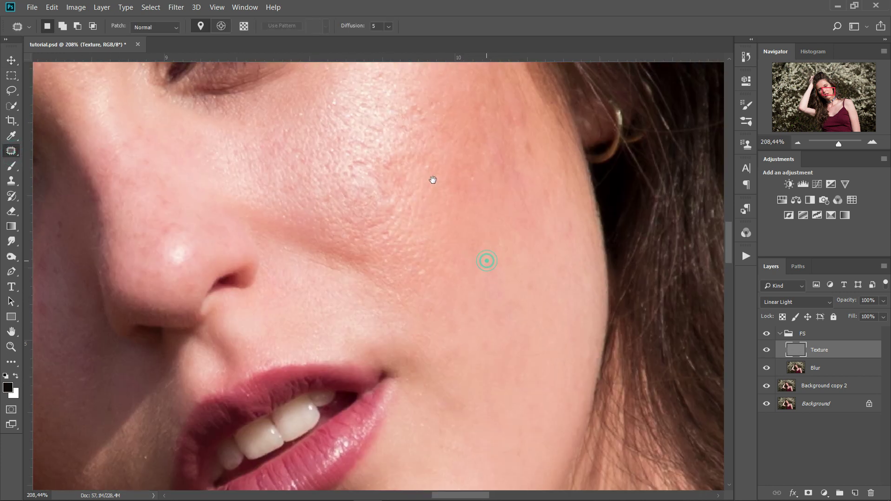
pyautogui.moveTo(473, 273)
pyautogui.mouseDown()
pyautogui.moveTo(472, 234)
pyautogui.moveTo(484, 189)
pyautogui.moveTo(518, 165)
pyautogui.moveTo(569, 178)
pyautogui.moveTo(592, 214)
pyautogui.moveTo(587, 347)
pyautogui.moveTo(551, 375)
pyautogui.moveTo(507, 366)
pyautogui.moveTo(473, 296)
pyautogui.moveTo(470, 246)
pyautogui.mouseUp()
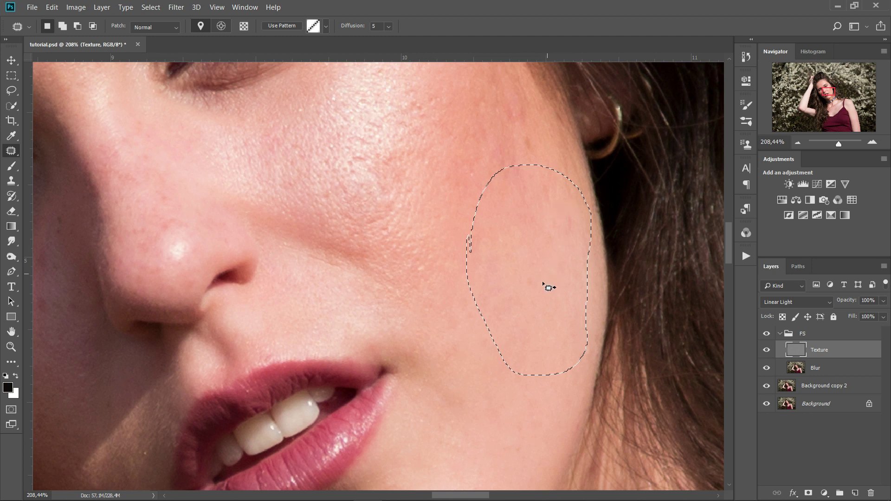
pyautogui.moveTo(545, 287); pyautogui.dragTo(378, 173)
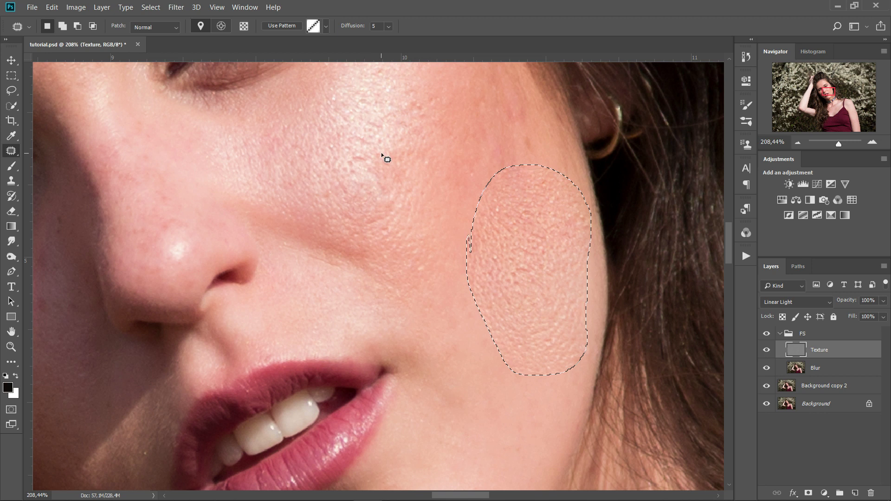
pyautogui.hotkey('ctrl', 'z')
pyautogui.hotkey('ctrl', 'd')
# Try patching the shiny cheek highlight on the Blur layer with tones from the outer cheek, and undo the patch and selection.
pyautogui.click(823, 368)
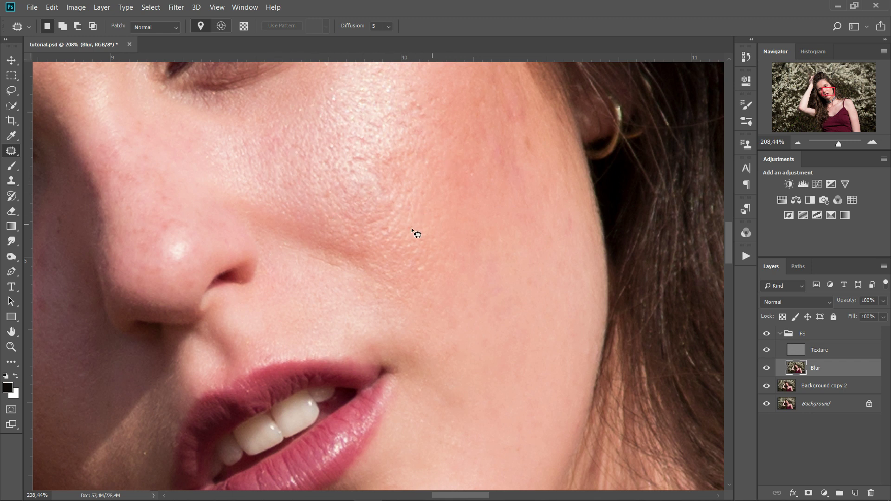
pyautogui.moveTo(428, 94)
pyautogui.mouseDown()
pyautogui.moveTo(440, 117)
pyautogui.moveTo(442, 184)
pyautogui.moveTo(414, 233)
pyautogui.moveTo(347, 228)
pyautogui.moveTo(302, 193)
pyautogui.moveTo(293, 144)
pyautogui.moveTo(328, 106)
pyautogui.moveTo(402, 86)
pyautogui.moveTo(426, 98)
pyautogui.mouseUp()
pyautogui.moveTo(394, 155); pyautogui.dragTo(536, 289)
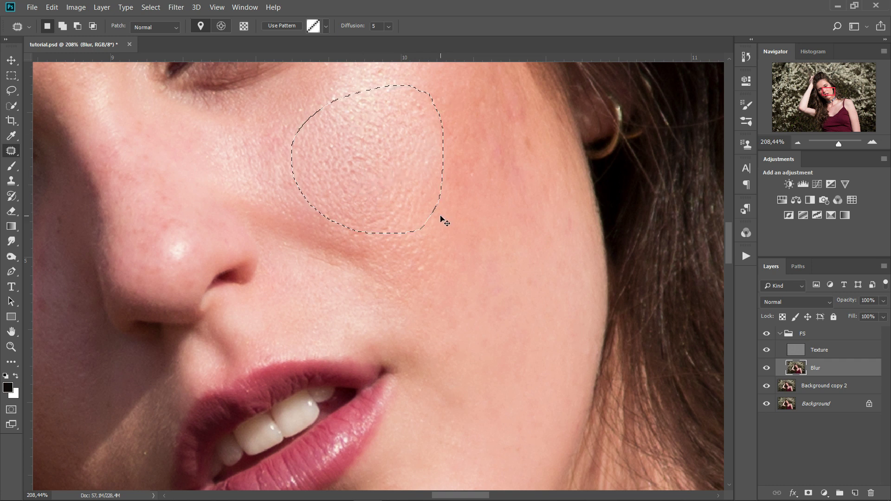
pyautogui.hotkey('ctrl', 'z')
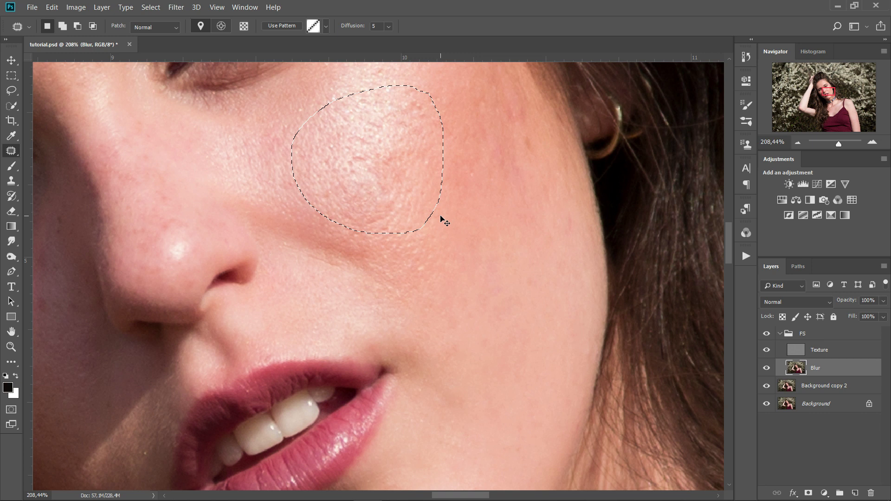
pyautogui.hotkey('ctrl', 'd')
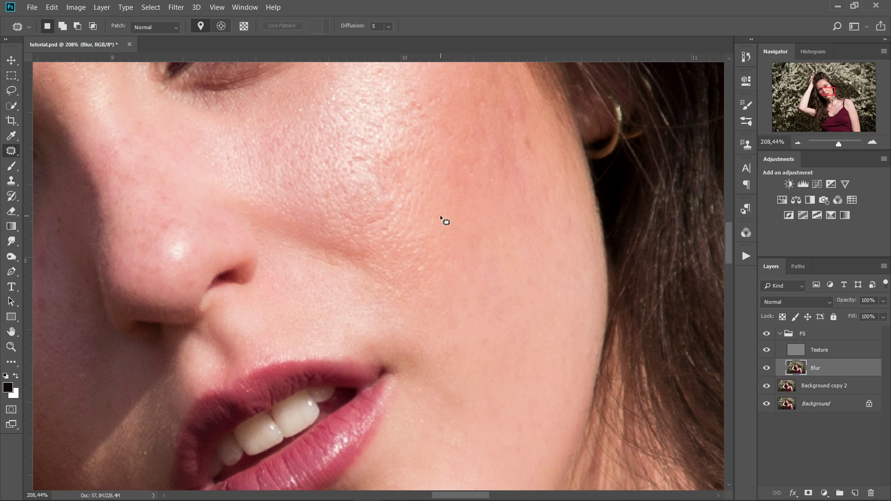
pyautogui.moveTo(366, 171); pyautogui.dragTo(522, 238)
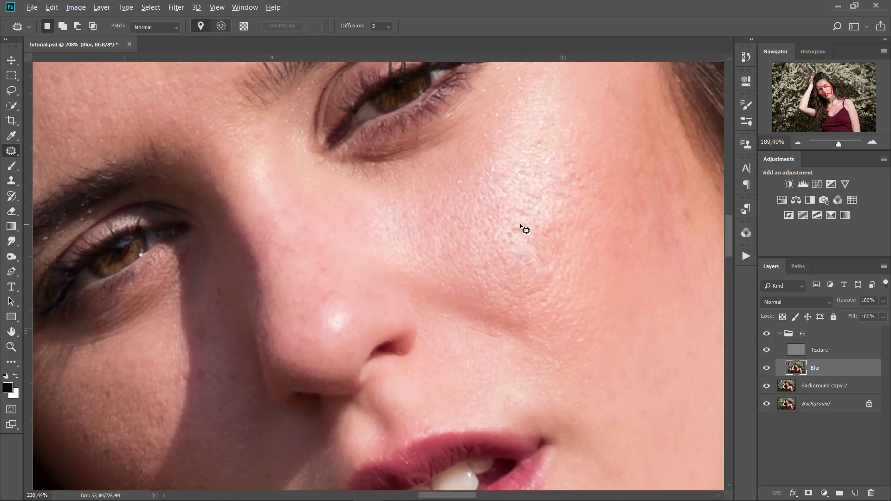
pyautogui.scroll(-3, 520, 224)
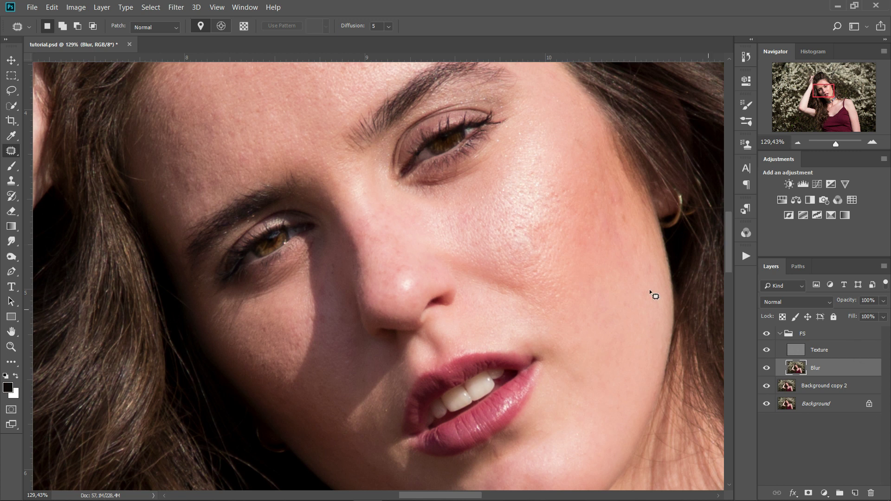
pyautogui.scroll(-1, 479, 241)
pyautogui.scroll(-1, 479, 241)
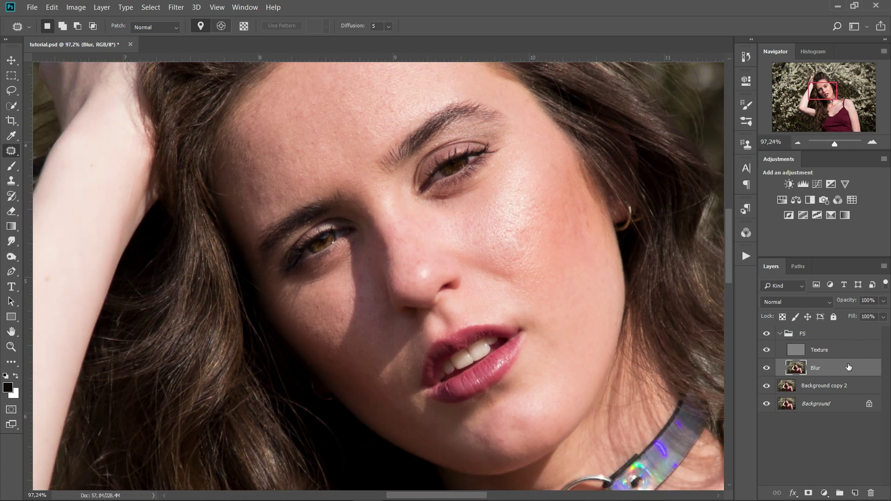
# Examine the skin texture and tones of the forehead, nose and cheeks up close, switching between the Texture and Blur layers.
pyautogui.click(840, 353)
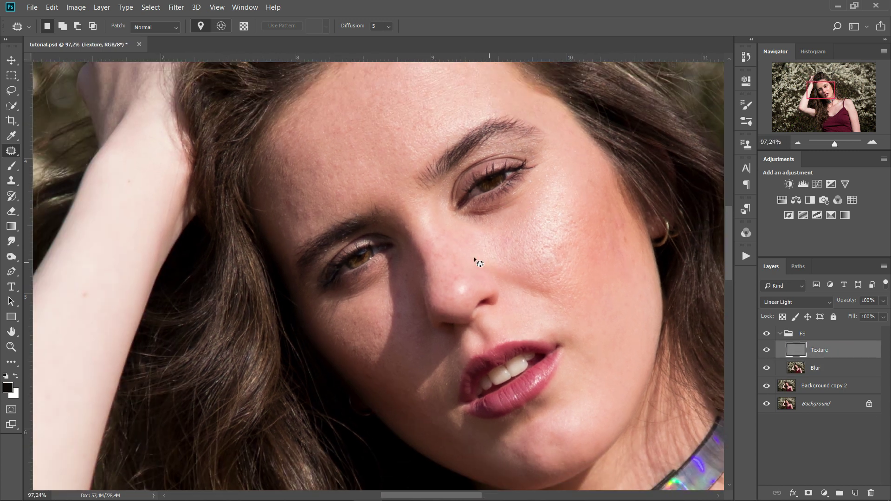
pyautogui.scroll(1, 420, 167)
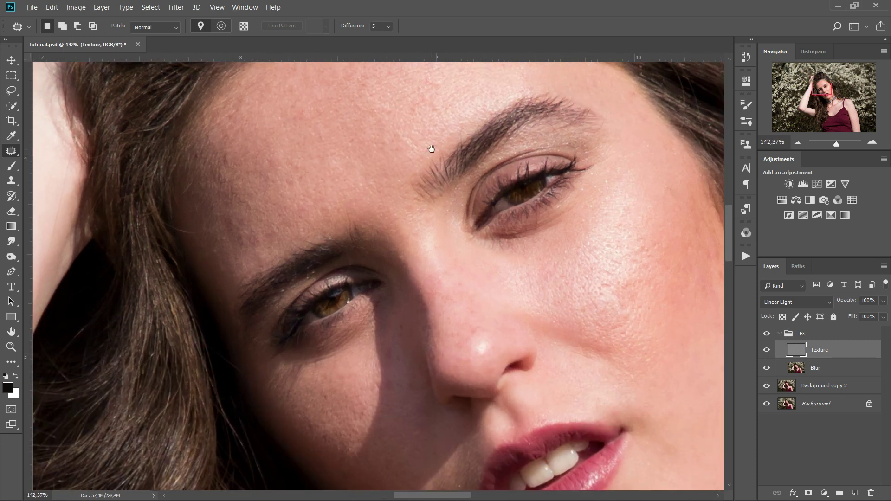
pyautogui.scroll(1, 419, 170)
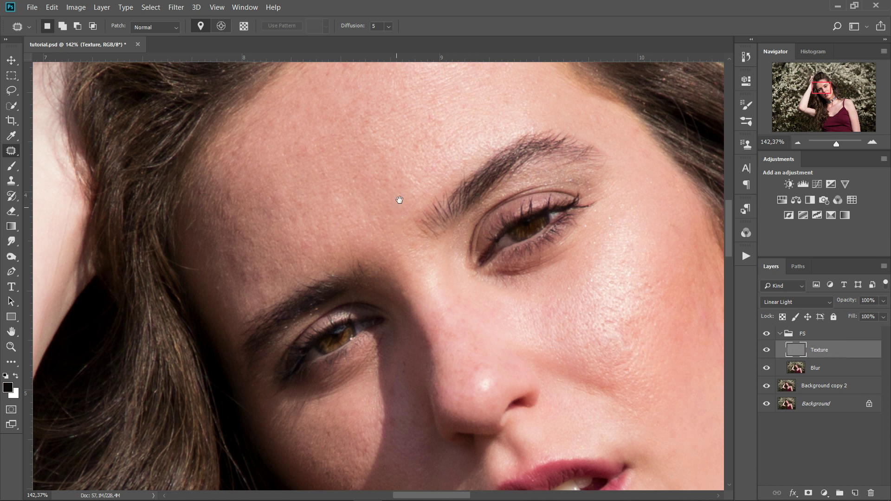
pyautogui.scroll(1, 320, 243)
pyautogui.scroll(-4, 484, 181)
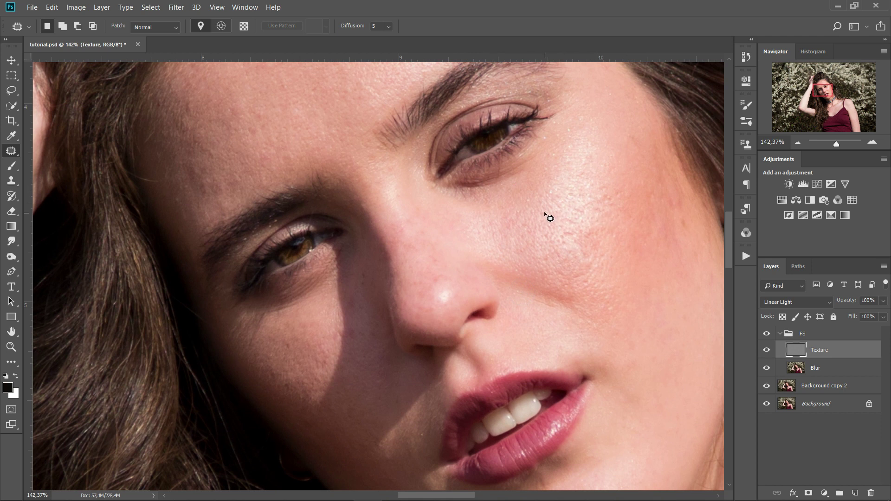
pyautogui.scroll(-2, 552, 212)
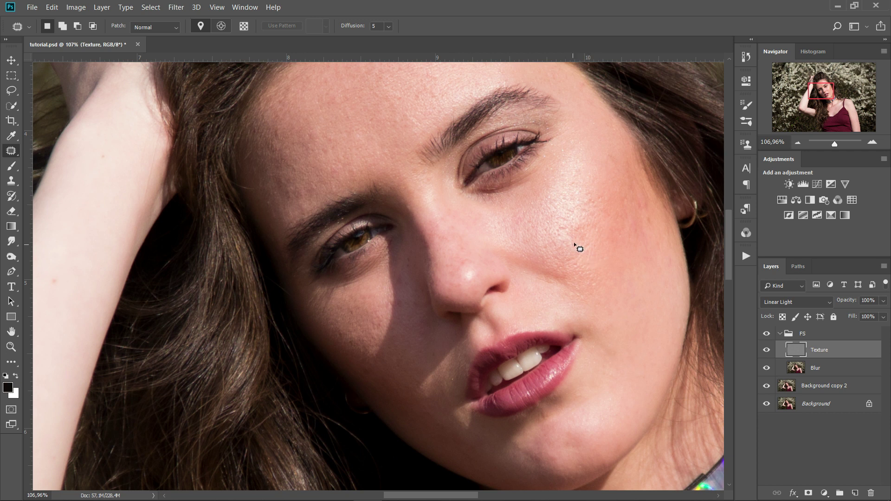
pyautogui.moveTo(567, 223); pyautogui.dragTo(563, 223)
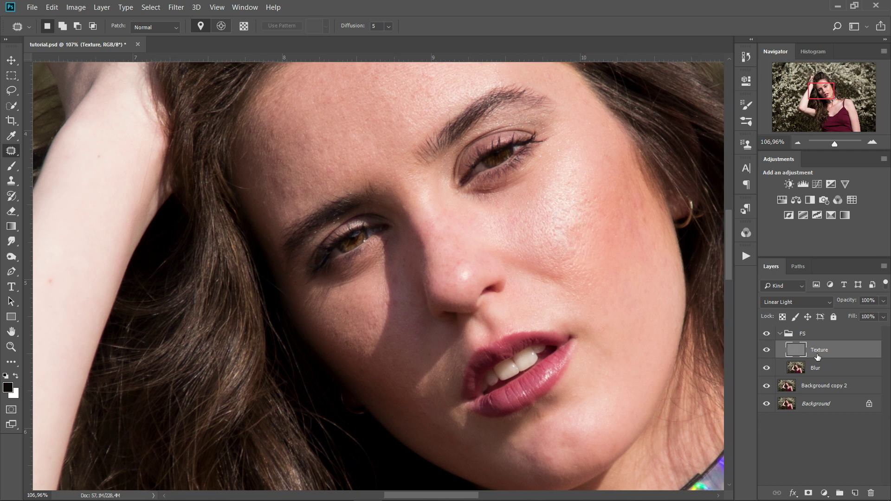
pyautogui.click(825, 375)
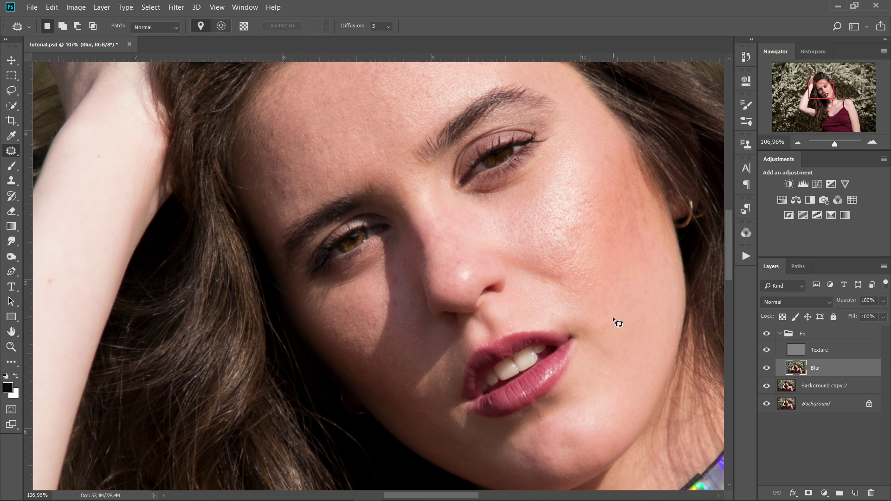
pyautogui.moveTo(616, 261); pyautogui.dragTo(569, 235)
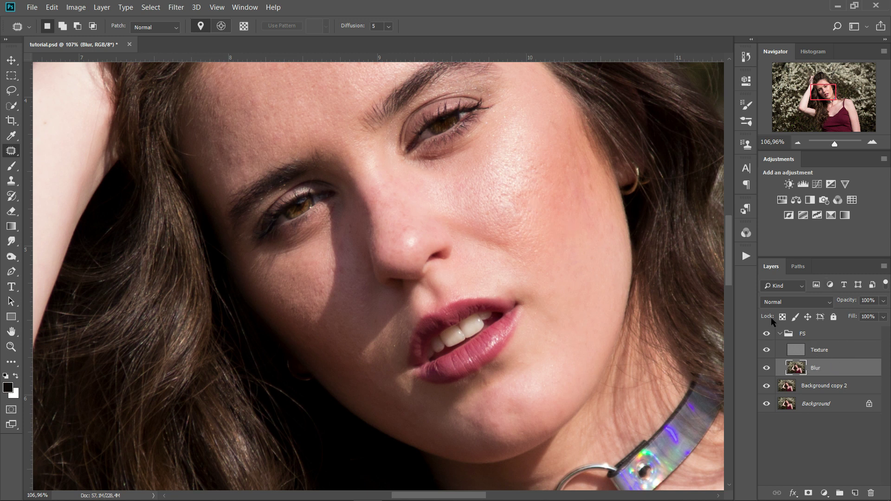
pyautogui.moveTo(542, 190); pyautogui.dragTo(525, 195)
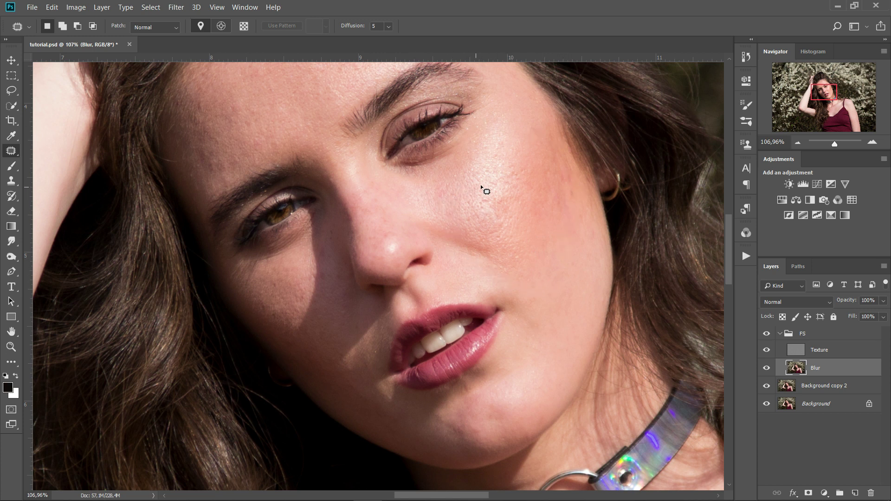
pyautogui.moveTo(487, 216); pyautogui.dragTo(486, 208)
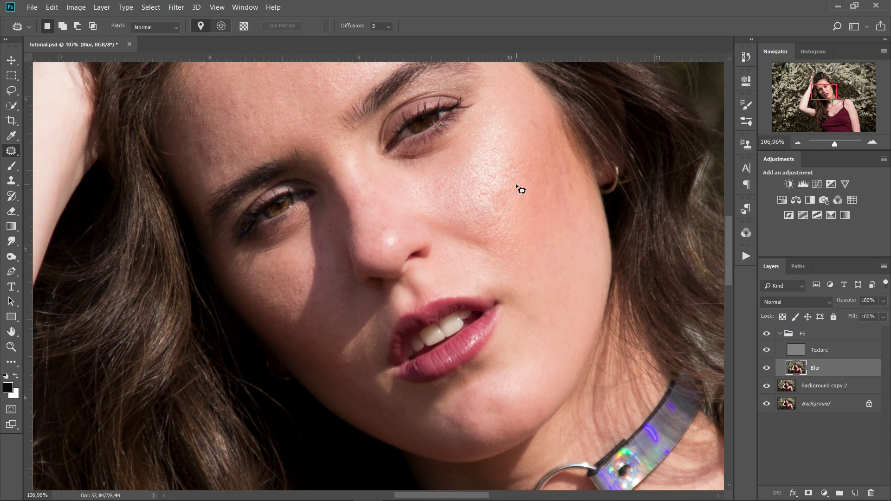
pyautogui.moveTo(517, 181); pyautogui.dragTo(512, 188)
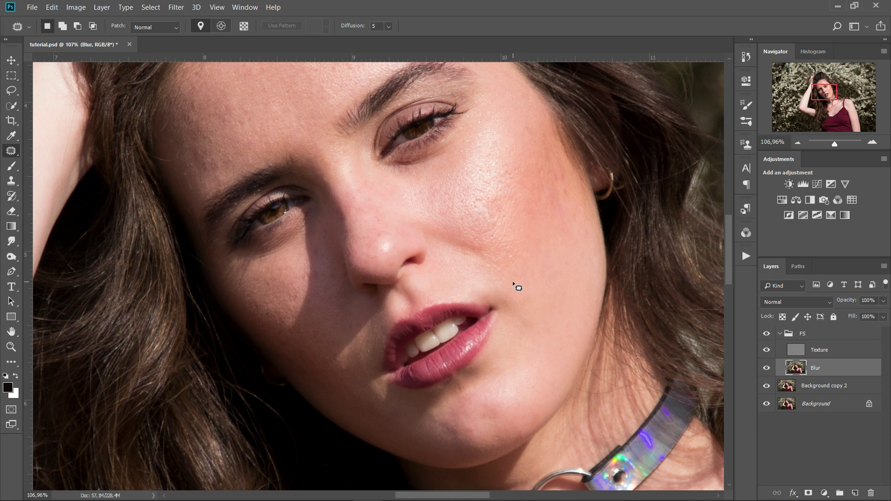
# Lasso the sunlit cheek on the Blur layer, from below the eye down past the mouth corner, and open Gaussian Blur for it.
pyautogui.click(827, 368)
pyautogui.click(12, 91)
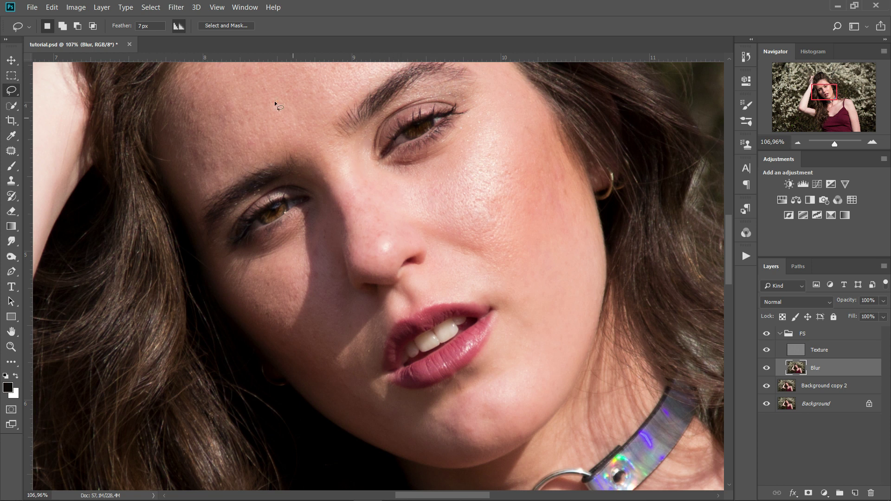
pyautogui.click(176, 8)
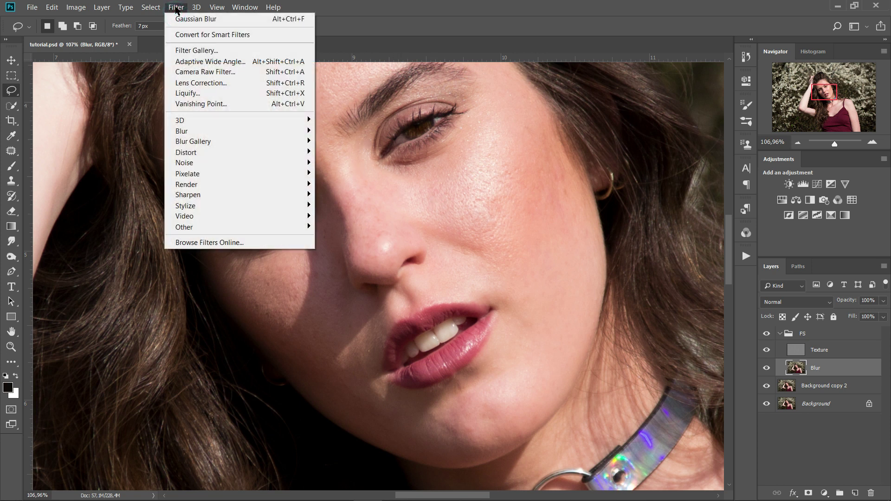
pyautogui.click(389, 181)
pyautogui.moveTo(389, 181)
pyautogui.mouseDown()
pyautogui.moveTo(524, 130)
pyautogui.moveTo(547, 132)
pyautogui.mouseUp()
pyautogui.moveTo(583, 204)
pyautogui.mouseDown()
pyautogui.moveTo(586, 297)
pyautogui.moveTo(580, 320)
pyautogui.moveTo(550, 331)
pyautogui.mouseUp()
pyautogui.moveTo(485, 279)
pyautogui.mouseDown()
pyautogui.moveTo(441, 257)
pyautogui.moveTo(394, 192)
pyautogui.mouseUp()
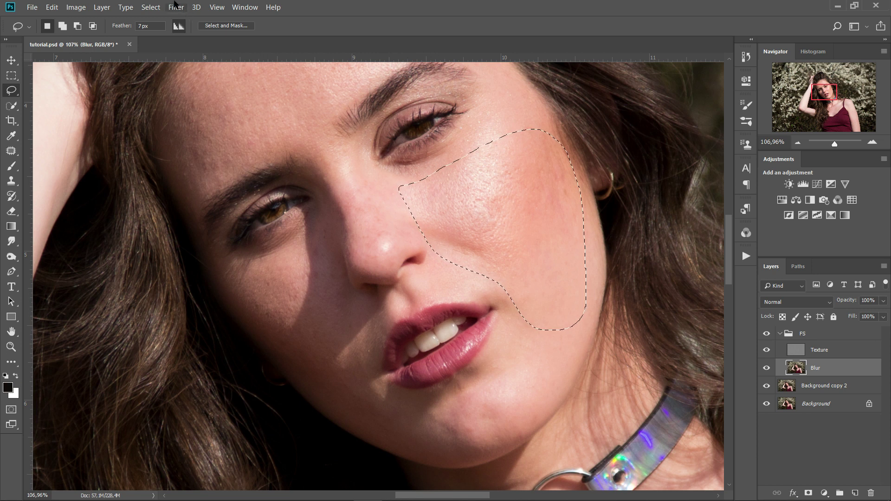
pyautogui.click(175, 7)
pyautogui.moveTo(235, 131)
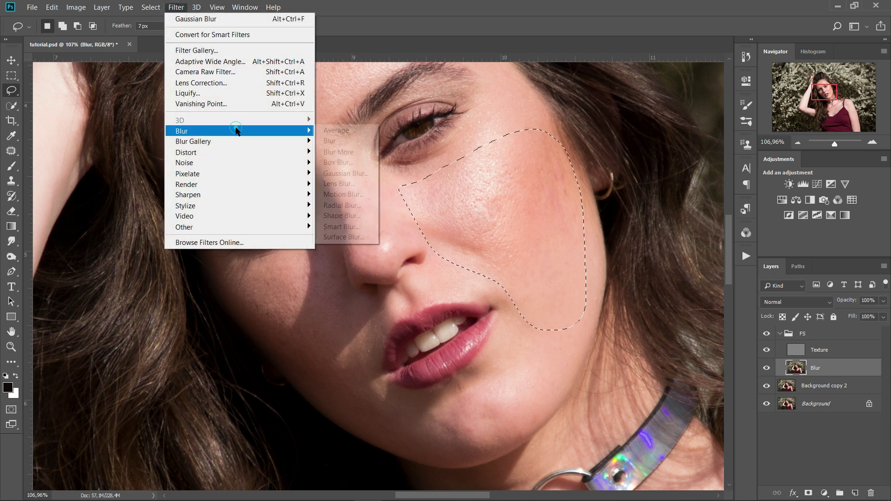
pyautogui.click(346, 175)
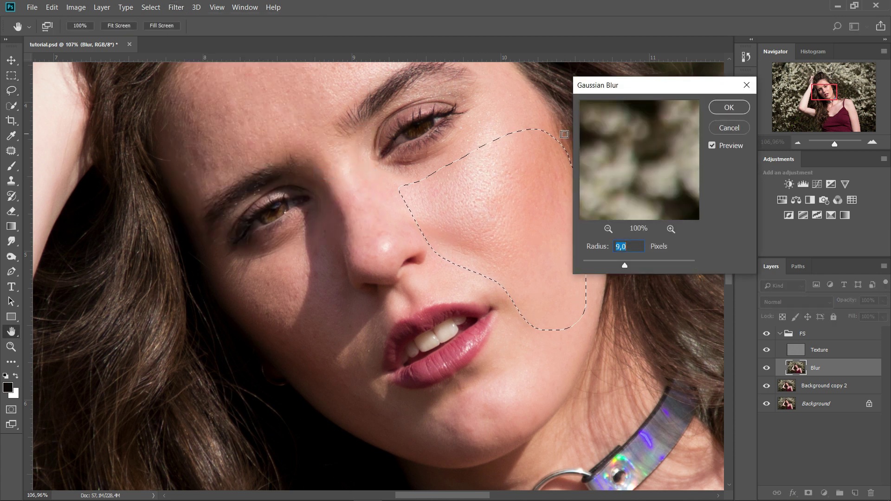
# Try Gaussian Blur radii of 179.1 and 44.3 pixels on the cheek and compare the preview with the unblurred skin.
pyautogui.moveTo(658, 262); pyautogui.dragTo(671, 263)
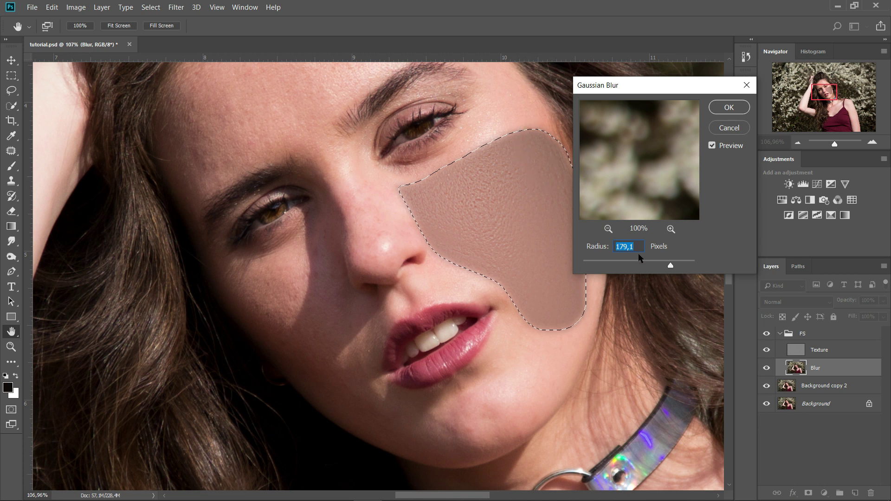
pyautogui.moveTo(655, 262); pyautogui.dragTo(642, 266)
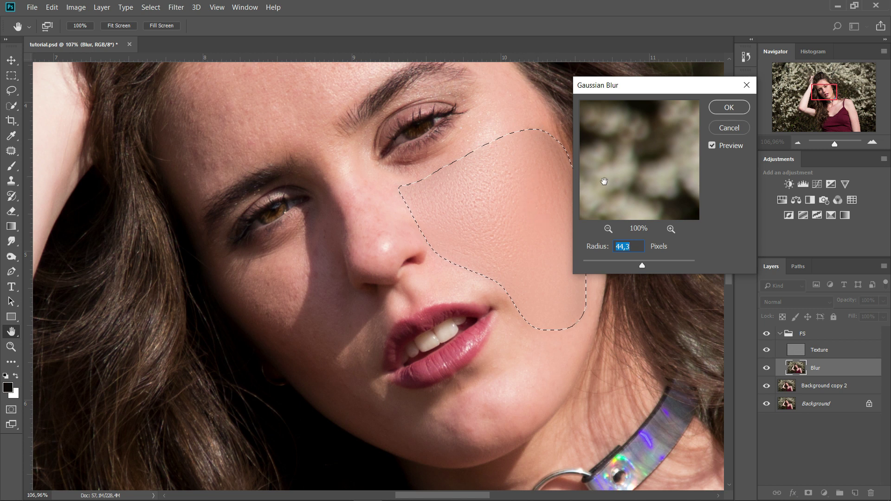
pyautogui.click(713, 146)
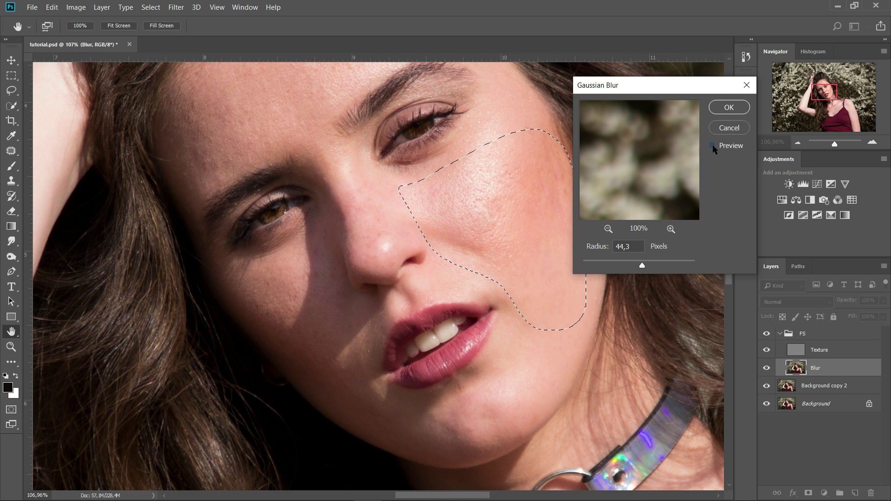
pyautogui.click(712, 146)
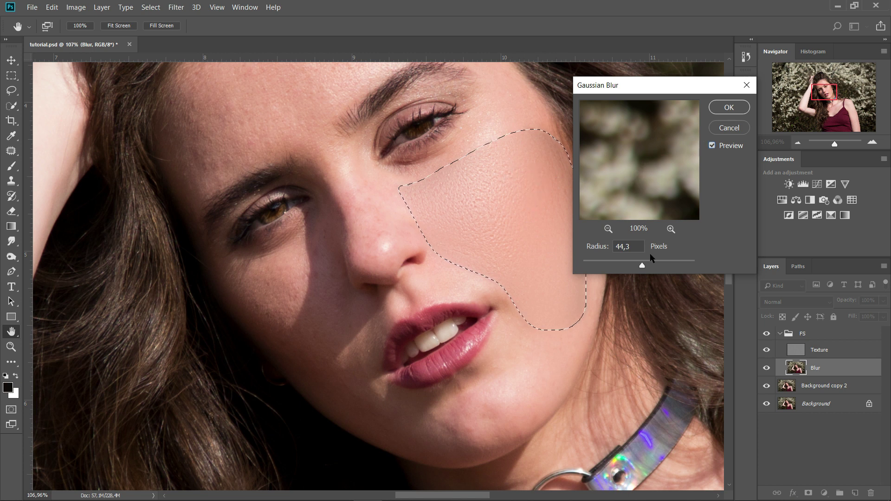
# Set the Gaussian Blur radius to 9.6 pixels, compare it with the unblurred cheek, apply it and deselect.
pyautogui.click(625, 261)
pyautogui.click(623, 261)
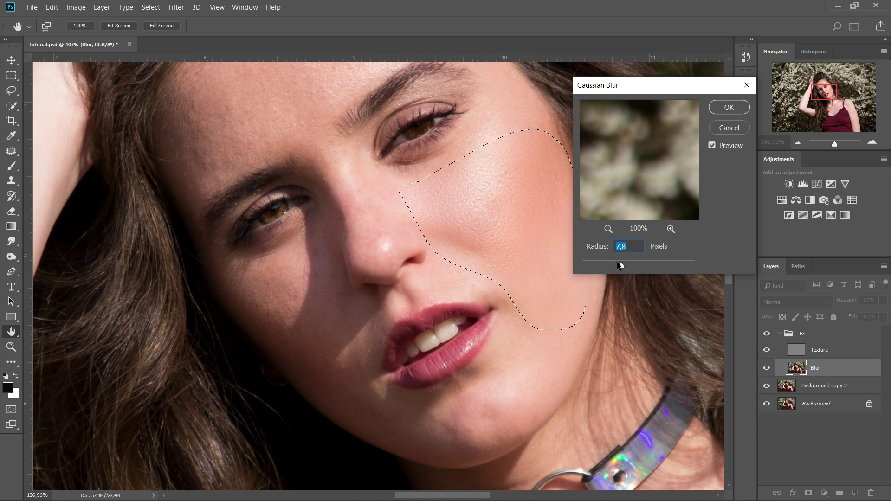
pyautogui.click(608, 260)
pyautogui.click(626, 261)
pyautogui.moveTo(627, 263); pyautogui.dragTo(627, 266)
pyautogui.click(625, 266)
pyautogui.click(713, 146)
pyautogui.click(713, 147)
pyautogui.click(713, 147)
pyautogui.click(713, 146)
pyautogui.click(713, 146)
pyautogui.click(712, 146)
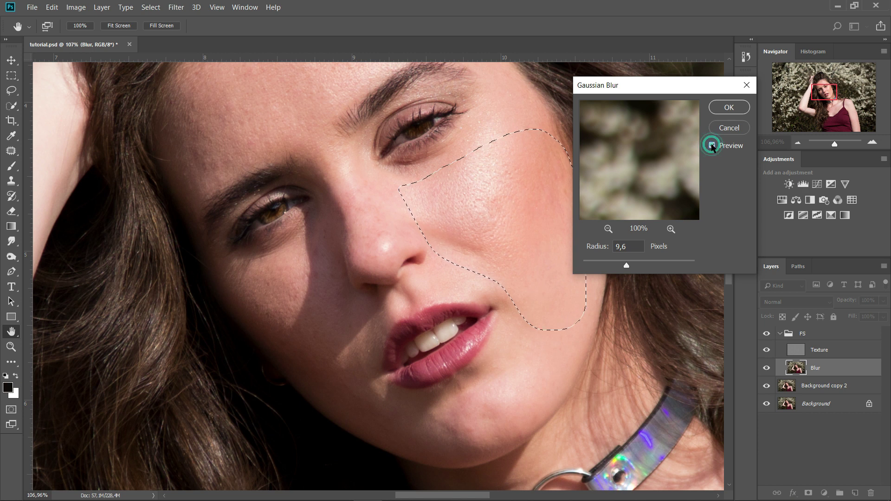
pyautogui.click(713, 147)
pyautogui.click(713, 146)
pyautogui.click(729, 107)
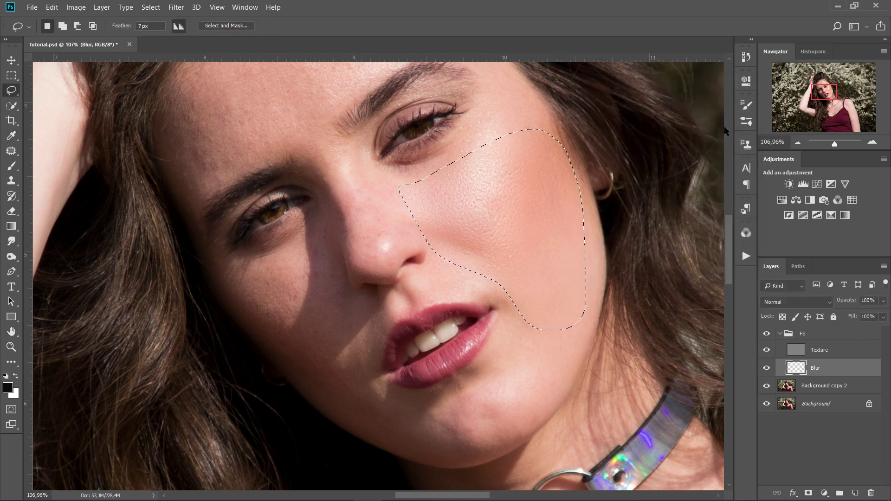
pyautogui.hotkey('ctrl', 'd')
# Lasso the chin and lower cheek beside the mouth on the Blur layer and reapply the last Gaussian Blur.
pyautogui.moveTo(523, 302)
pyautogui.mouseDown()
pyautogui.moveTo(497, 360)
pyautogui.moveTo(426, 416)
pyautogui.moveTo(426, 434)
pyautogui.moveTo(478, 453)
pyautogui.moveTo(538, 420)
pyautogui.mouseUp()
pyautogui.moveTo(566, 300); pyautogui.dragTo(538, 292)
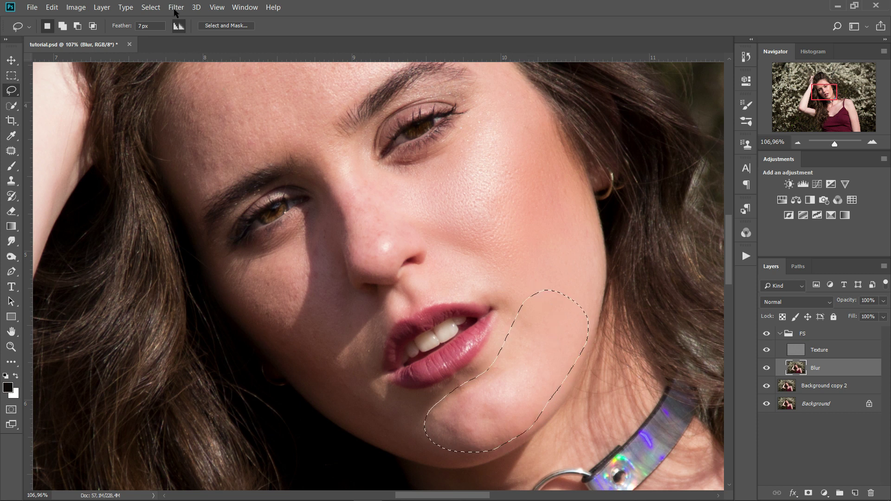
pyautogui.click(176, 6)
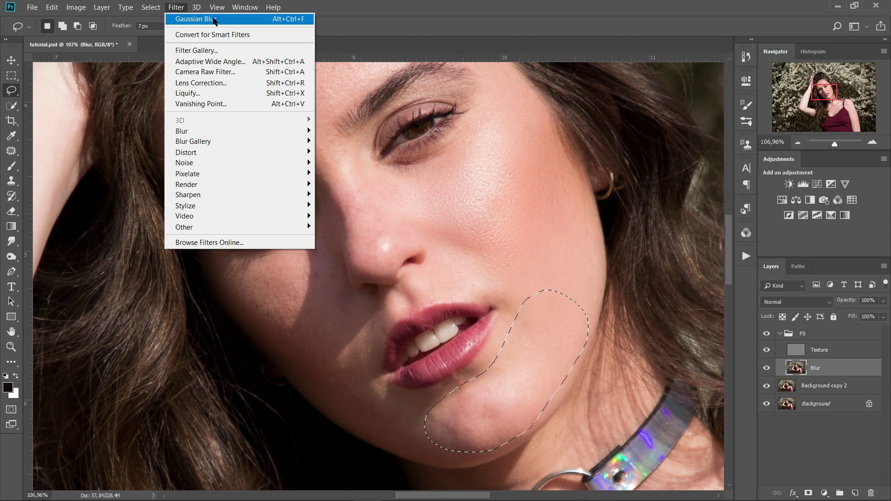
pyautogui.click(262, 19)
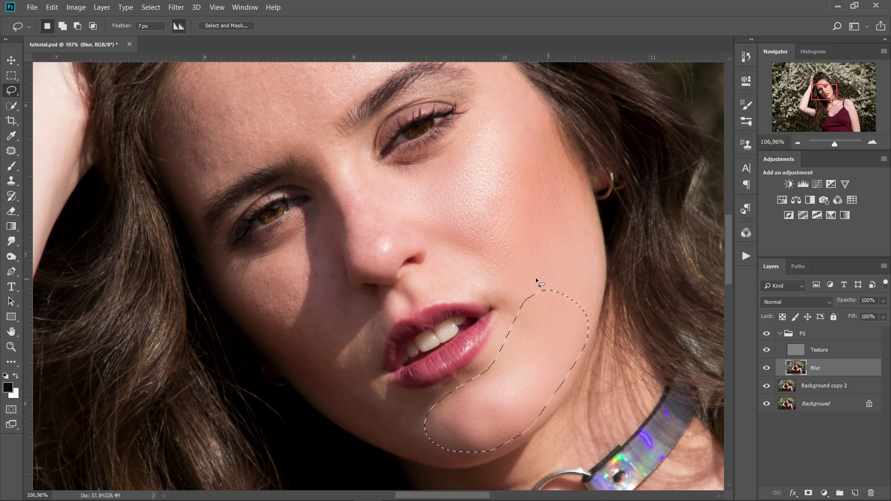
# Lasso the shaded cheek below the other eye on the Blur layer and reapply the last Gaussian Blur.
pyautogui.moveTo(235, 271)
pyautogui.mouseDown()
pyautogui.moveTo(256, 270)
pyautogui.moveTo(324, 237)
pyautogui.moveTo(352, 324)
pyautogui.moveTo(351, 359)
pyautogui.moveTo(272, 330)
pyautogui.moveTo(236, 272)
pyautogui.mouseUp()
pyautogui.click(176, 7)
pyautogui.click(204, 15)
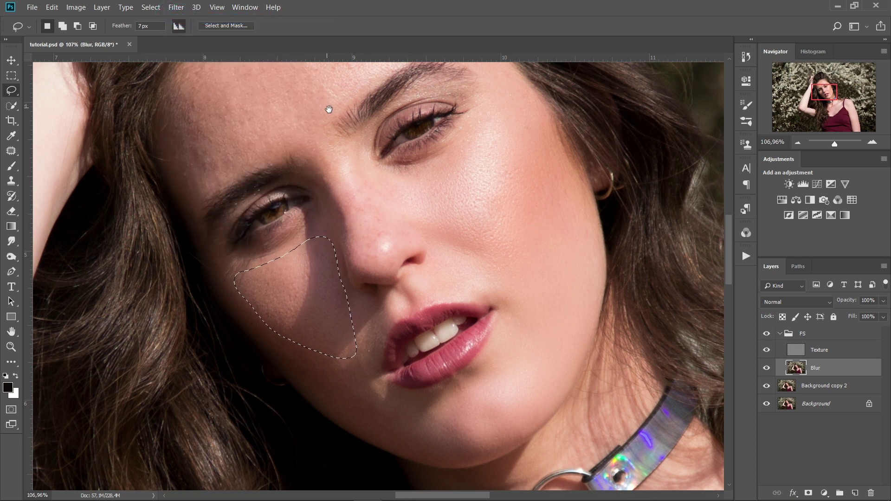
# Lasso the forehead skin above the eyebrows on the Blur layer and reapply the Gaussian Blur filter to it.
pyautogui.moveTo(329, 109); pyautogui.dragTo(365, 198)
pyautogui.moveTo(253, 136)
pyautogui.mouseDown()
pyautogui.moveTo(228, 151)
pyautogui.moveTo(217, 179)
pyautogui.moveTo(227, 263)
pyautogui.mouseUp()
pyautogui.moveTo(321, 229); pyautogui.dragTo(392, 183)
pyautogui.moveTo(375, 74)
pyautogui.mouseDown()
pyautogui.moveTo(288, 99)
pyautogui.moveTo(243, 135)
pyautogui.mouseUp()
pyautogui.click(177, 7)
pyautogui.click(184, 19)
# Lasso the small skin patch between the eyebrows and reapply the Gaussian Blur filter to it.
pyautogui.moveTo(478, 236); pyautogui.dragTo(484, 197)
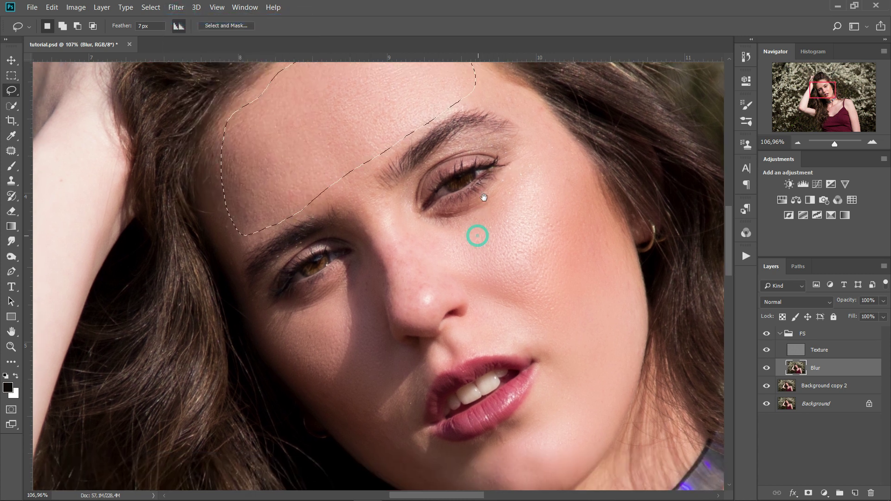
pyautogui.moveTo(338, 180)
pyautogui.mouseDown()
pyautogui.moveTo(321, 180)
pyautogui.moveTo(375, 190)
pyautogui.mouseUp()
pyautogui.click(349, 198)
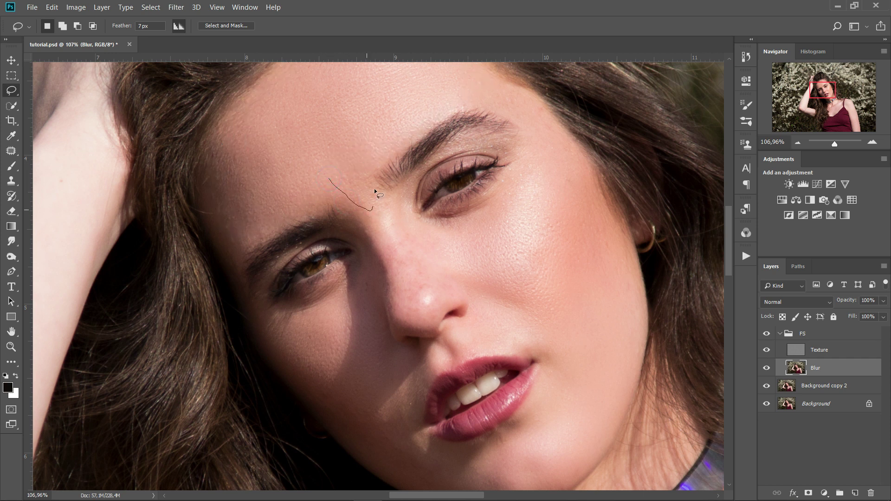
pyautogui.moveTo(327, 174); pyautogui.dragTo(329, 176)
pyautogui.click(176, 7)
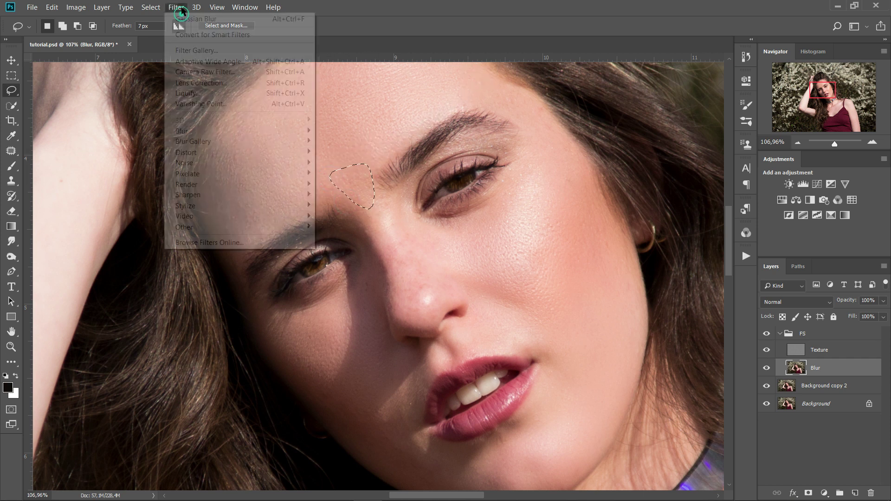
pyautogui.click(191, 20)
# Lasso the shaded cheek skin beside the mouth, reapply the Gaussian Blur filter and clear the selection.
pyautogui.moveTo(386, 214); pyautogui.dragTo(366, 177)
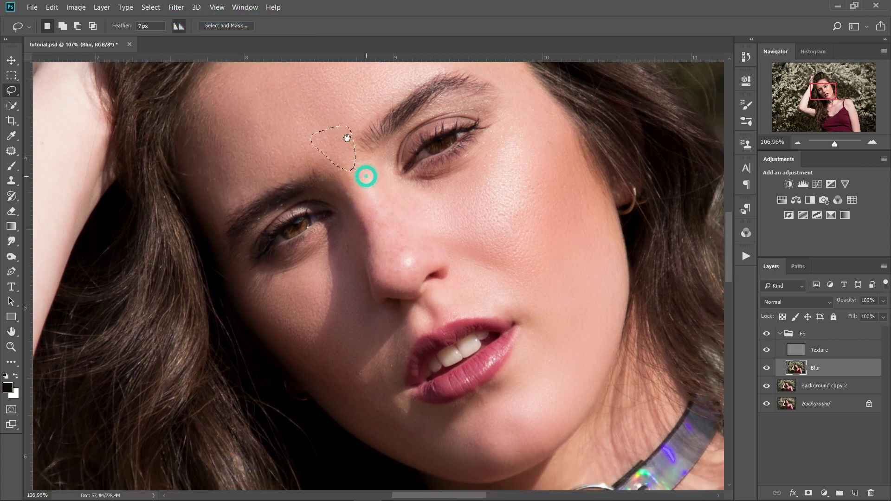
pyautogui.moveTo(426, 273); pyautogui.dragTo(406, 235)
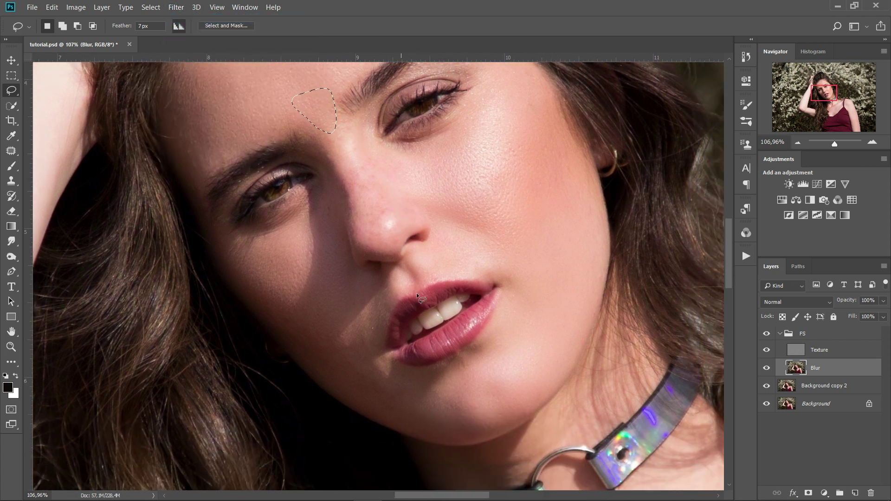
pyautogui.moveTo(345, 325)
pyautogui.mouseDown()
pyautogui.moveTo(381, 364)
pyautogui.moveTo(395, 415)
pyautogui.moveTo(326, 384)
pyautogui.moveTo(287, 322)
pyautogui.moveTo(307, 289)
pyautogui.moveTo(344, 325)
pyautogui.mouseUp()
pyautogui.click(176, 8)
pyautogui.click(191, 19)
pyautogui.click(466, 197)
# Try the Gaussian Blur filter on a lassoed patch crossing the shadow edge beside the mouth, and undo the blur.
pyautogui.moveTo(348, 292); pyautogui.dragTo(386, 298)
pyautogui.moveTo(344, 316); pyautogui.dragTo(344, 320)
pyautogui.scroll(5, 391, 322)
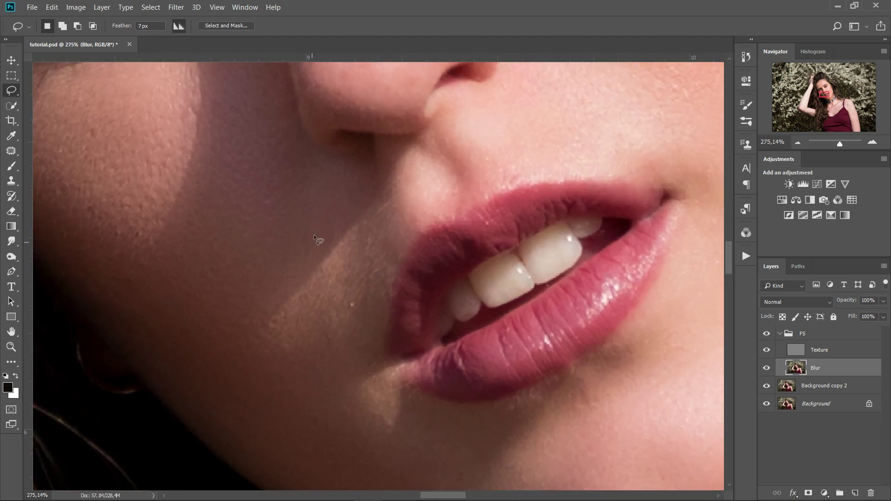
pyautogui.moveTo(383, 217); pyautogui.dragTo(423, 258)
pyautogui.moveTo(406, 321)
pyautogui.mouseDown()
pyautogui.moveTo(311, 279)
pyautogui.moveTo(332, 222)
pyautogui.mouseUp()
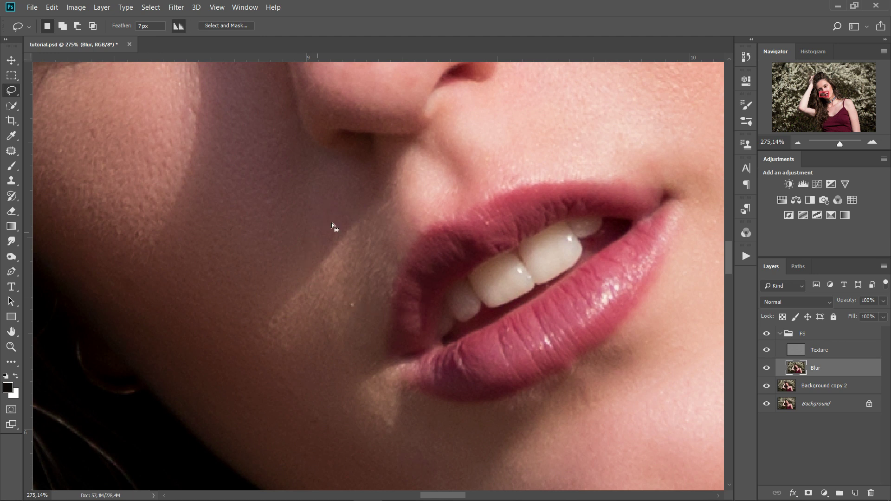
pyautogui.click(183, 7)
pyautogui.click(195, 16)
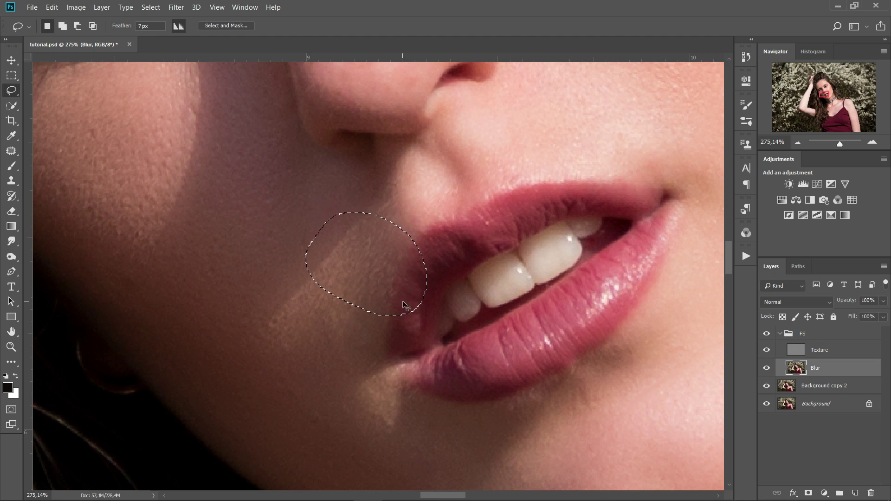
pyautogui.hotkey('ctrl', 'alt', 'z')
pyautogui.hotkey('ctrl', 'alt', 'z')
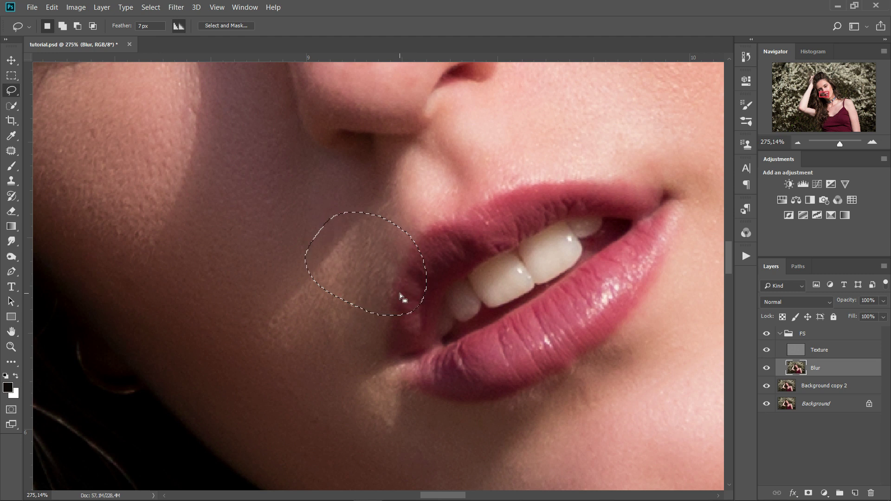
pyautogui.click(172, 8)
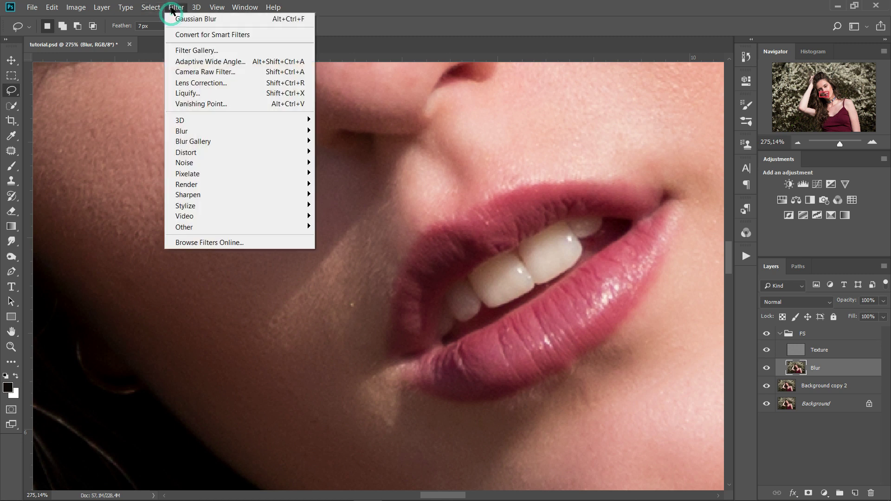
pyautogui.click(338, 263)
pyautogui.moveTo(304, 182); pyautogui.dragTo(379, 250)
pyautogui.moveTo(386, 289); pyautogui.dragTo(365, 365)
pyautogui.moveTo(282, 350); pyautogui.dragTo(272, 272)
pyautogui.click(177, 7)
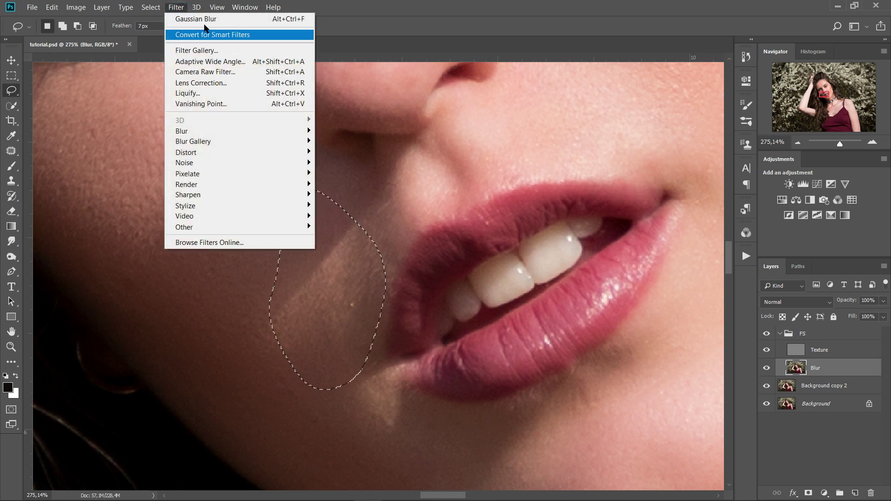
pyautogui.press('Escape')
# Lasso the bright cheek skin between the nostril and the upper lip and reapply the Gaussian Blur filter.
pyautogui.moveTo(331, 278); pyautogui.dragTo(235, 165)
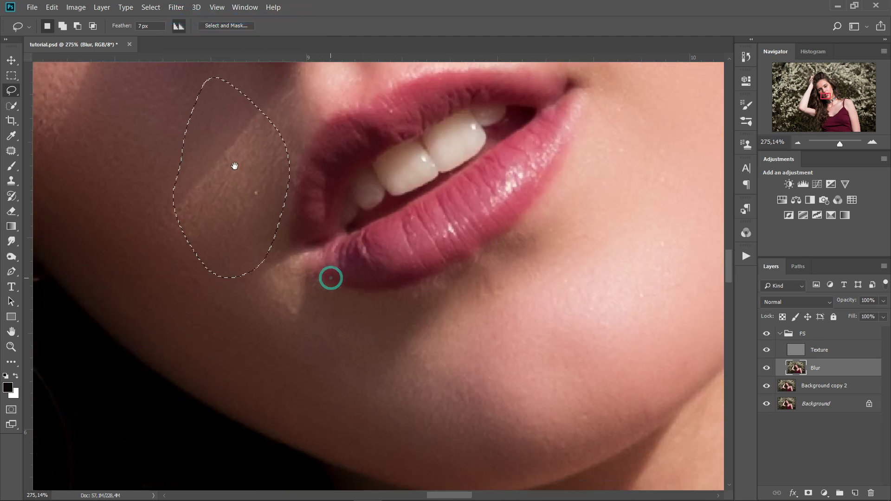
pyautogui.moveTo(584, 171); pyautogui.dragTo(497, 302)
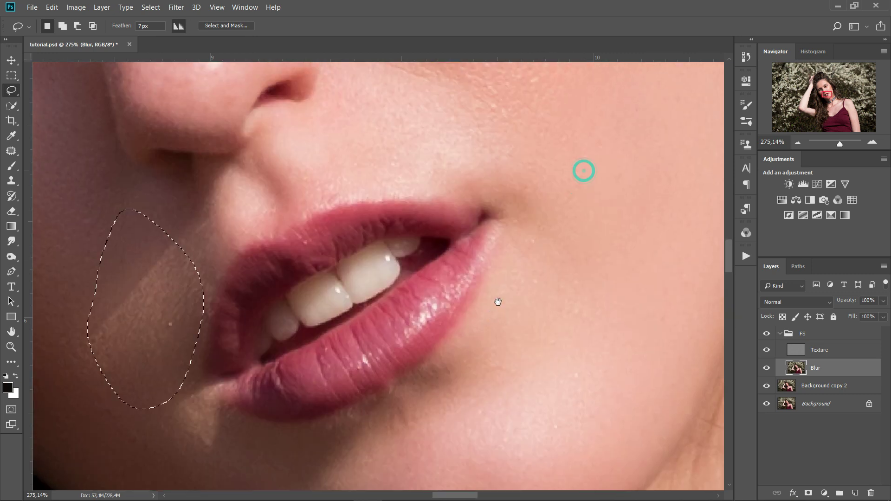
pyautogui.moveTo(410, 130); pyautogui.dragTo(419, 224)
pyautogui.moveTo(345, 110)
pyautogui.mouseDown()
pyautogui.moveTo(350, 239)
pyautogui.moveTo(441, 274)
pyautogui.moveTo(508, 124)
pyautogui.moveTo(443, 99)
pyautogui.moveTo(355, 108)
pyautogui.mouseUp()
pyautogui.click(176, 7)
pyautogui.click(185, 19)
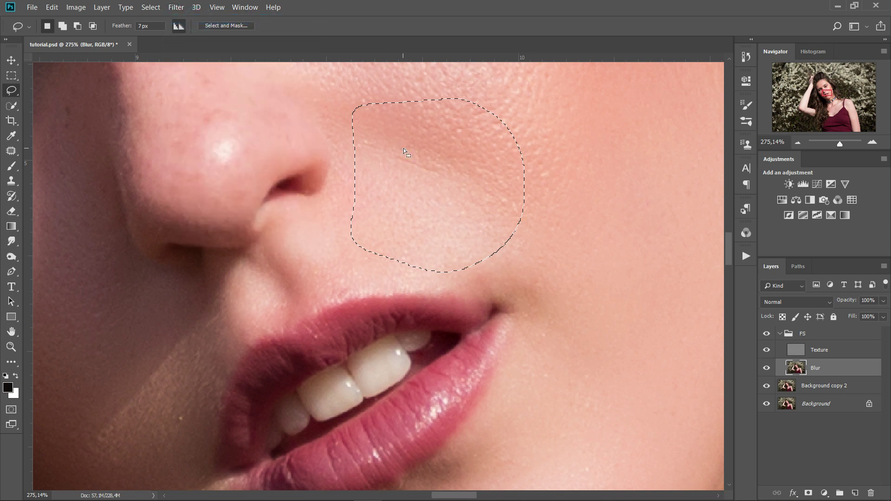
# Lasso the nose from bridge to tip, reapply the Gaussian Blur filter and clear the selection.
pyautogui.scroll(-3, 428, 133)
pyautogui.moveTo(430, 133); pyautogui.dragTo(533, 248)
pyautogui.moveTo(475, 191); pyautogui.dragTo(411, 237)
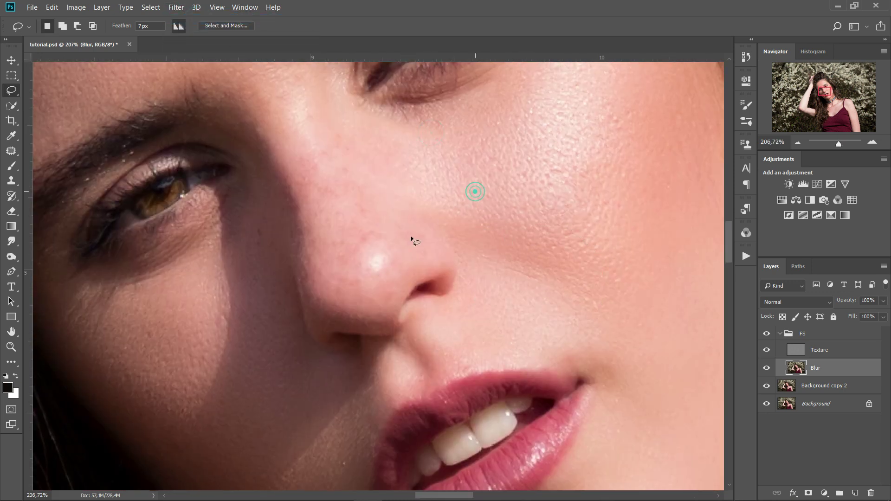
pyautogui.scroll(2, 339, 200)
pyautogui.moveTo(288, 153)
pyautogui.mouseDown()
pyautogui.moveTo(328, 258)
pyautogui.moveTo(372, 315)
pyautogui.moveTo(402, 207)
pyautogui.mouseUp()
pyautogui.moveTo(323, 135); pyautogui.dragTo(304, 137)
pyautogui.click(177, 7)
pyautogui.click(185, 19)
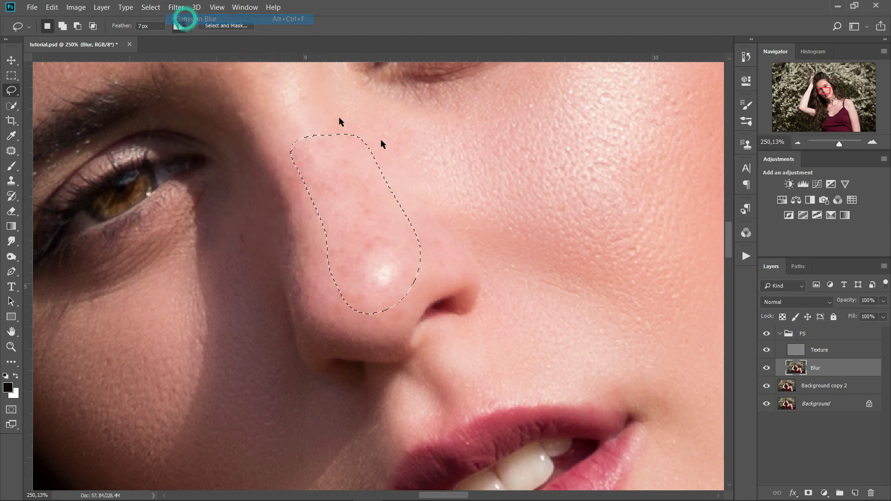
pyautogui.moveTo(425, 145); pyautogui.dragTo(460, 200)
pyautogui.click(396, 198)
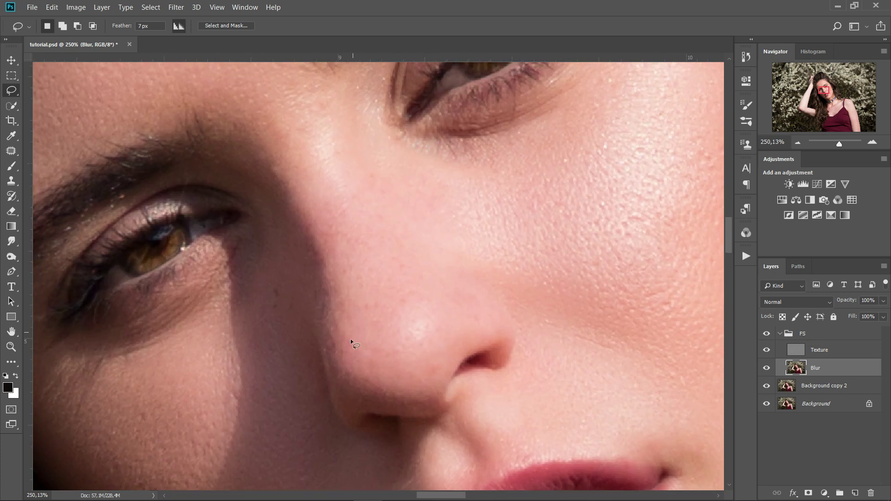
# Compare the portrait before and after smoothing by toggling the FS group's visibility on and off.
pyautogui.moveTo(354, 179); pyautogui.dragTo(427, 307)
pyautogui.scroll(-5, 411, 266)
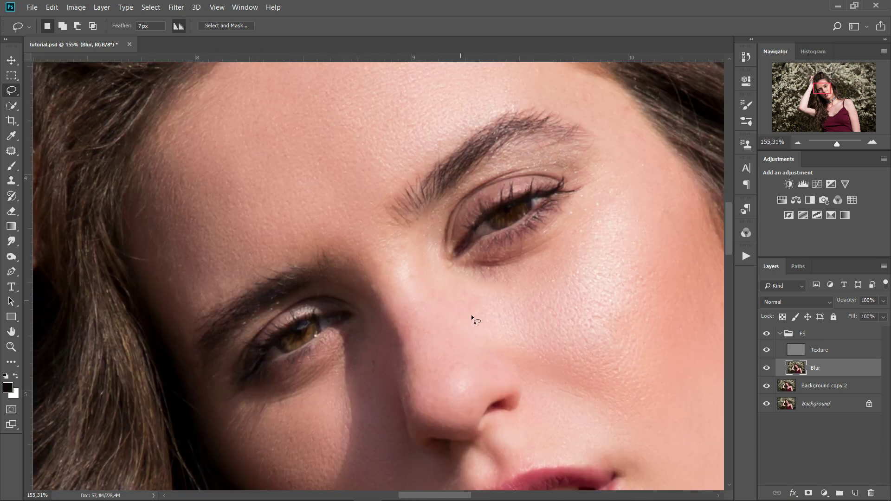
pyautogui.scroll(-6, 478, 328)
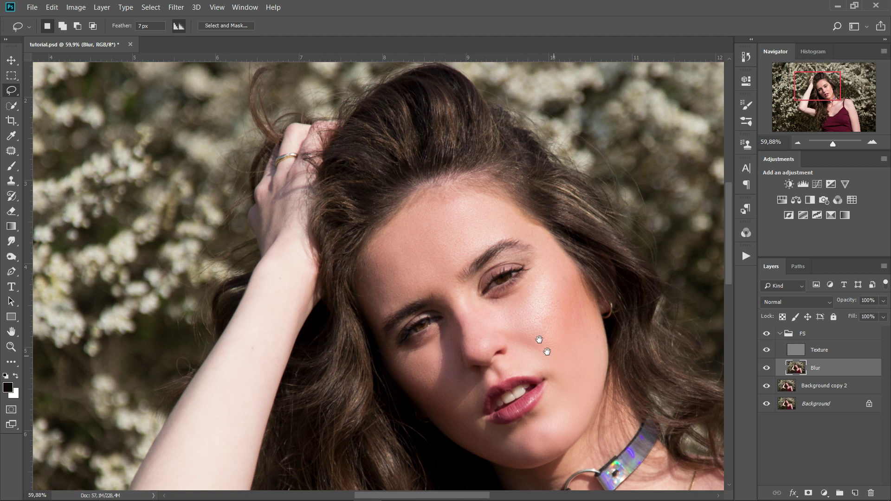
pyautogui.scroll(-4, 540, 340)
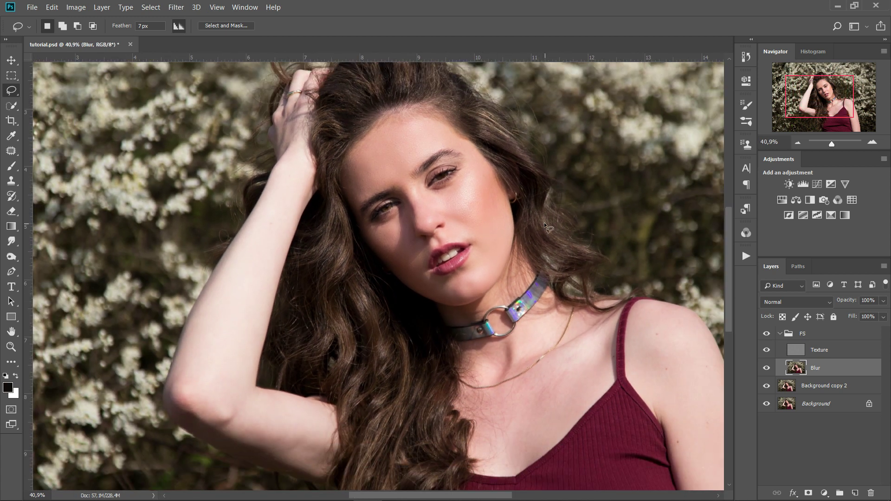
pyautogui.scroll(-1, 482, 195)
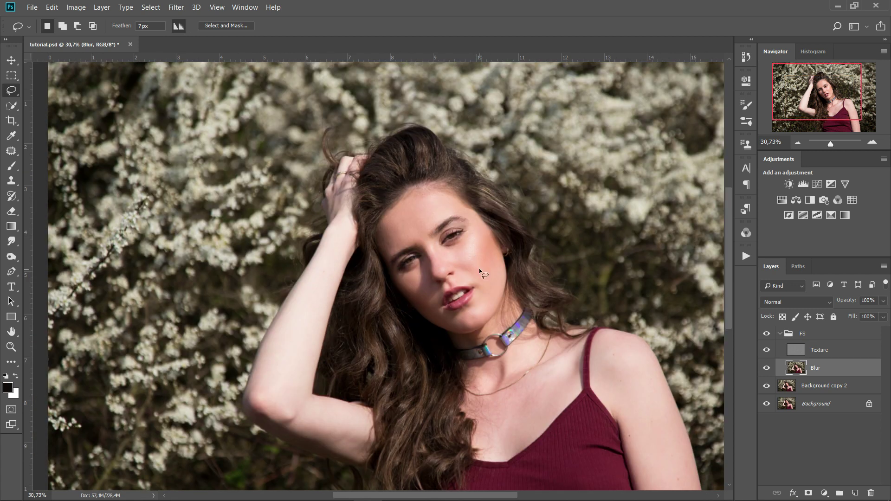
pyautogui.scroll(4, 477, 263)
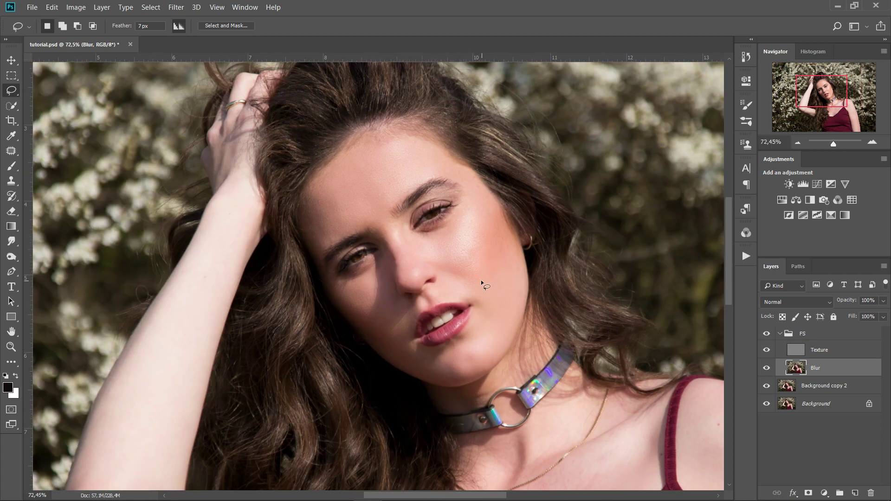
pyautogui.moveTo(440, 249); pyautogui.dragTo(422, 215)
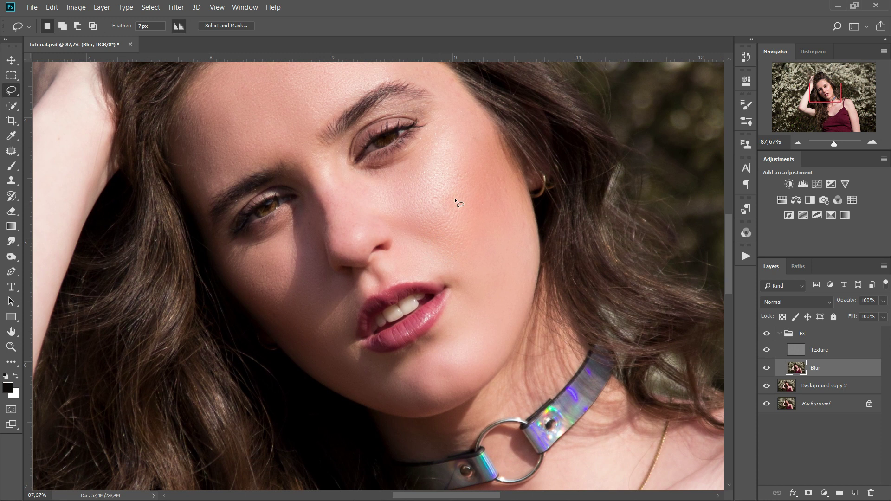
pyautogui.click(767, 334)
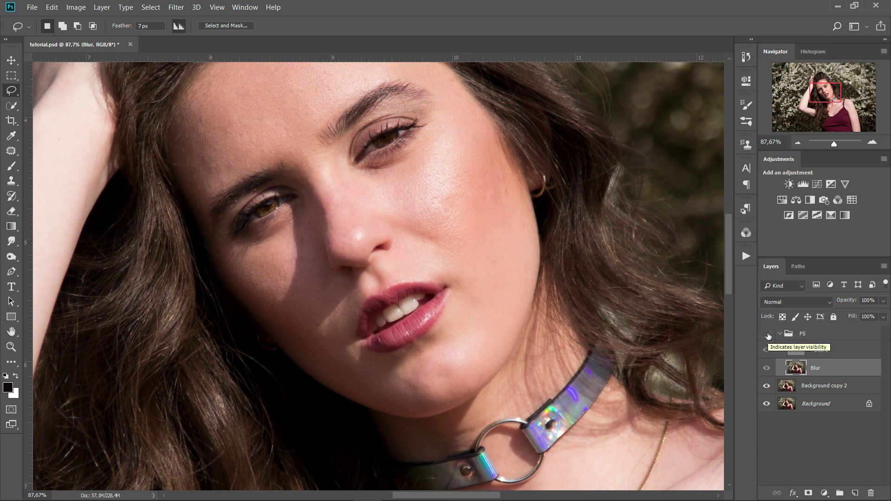
pyautogui.click(766, 335)
pyautogui.click(768, 334)
pyautogui.click(767, 334)
pyautogui.click(768, 334)
pyautogui.click(768, 334)
# Try a lower opacity on the FS group, comparing with its visibility toggled, and restore the opacity to 100%.
pyautogui.click(811, 335)
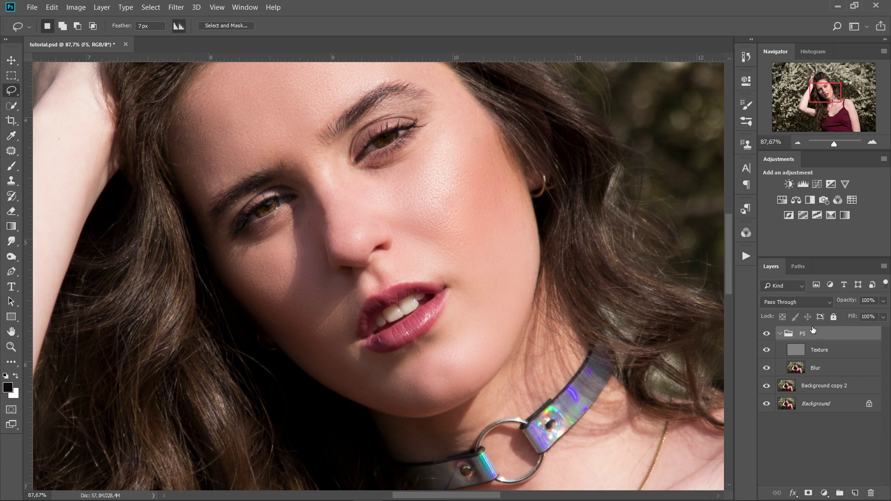
pyautogui.moveTo(850, 300); pyautogui.dragTo(839, 303)
pyautogui.click(769, 337)
pyautogui.click(769, 338)
pyautogui.click(770, 337)
pyautogui.click(770, 337)
pyautogui.click(770, 337)
pyautogui.click(769, 337)
pyautogui.click(768, 337)
pyautogui.click(768, 338)
pyautogui.moveTo(853, 301); pyautogui.dragTo(873, 300)
# Collapse the FS group and delete it together with its Texture and Blur layers.
pyautogui.scroll(-5, 429, 225)
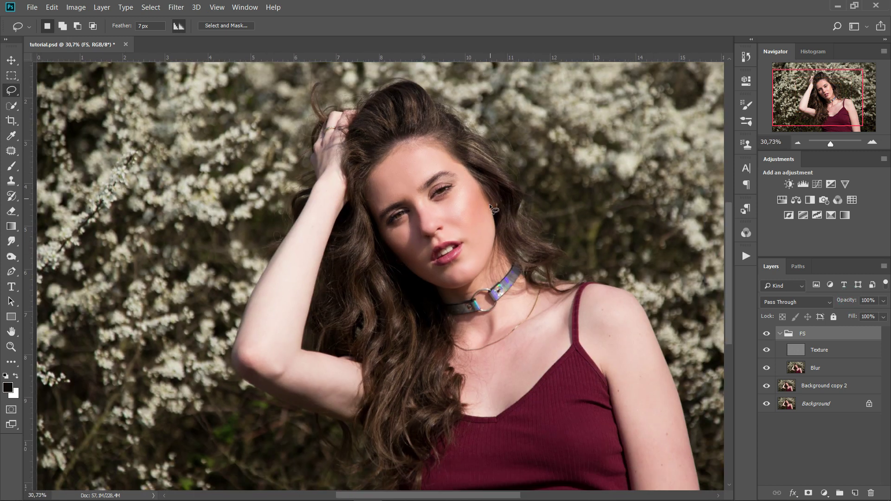
pyautogui.scroll(5, 465, 193)
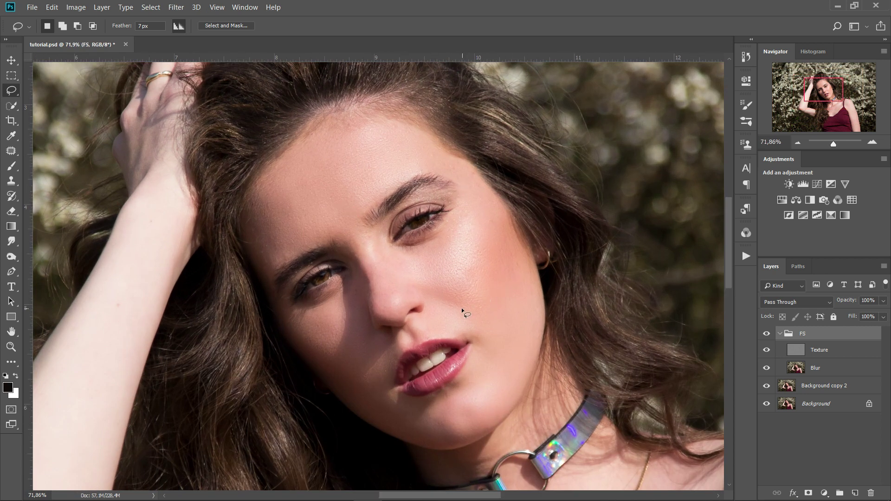
pyautogui.moveTo(462, 302); pyautogui.dragTo(449, 253)
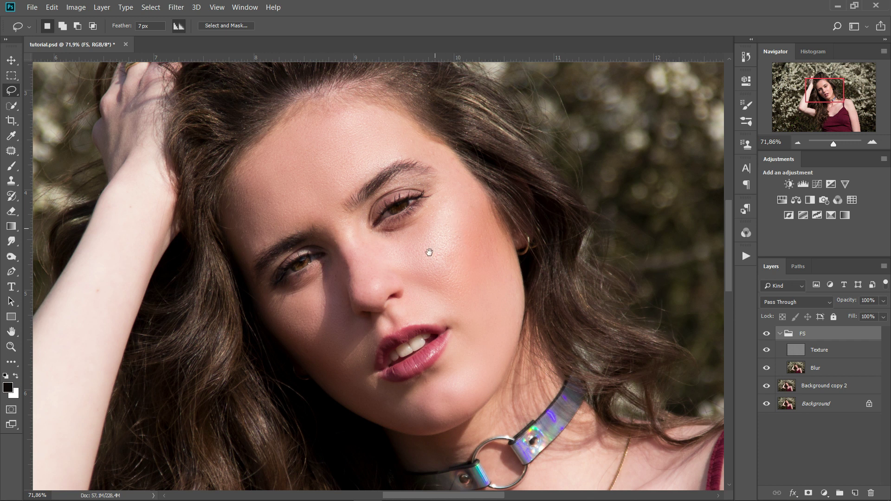
pyautogui.moveTo(430, 251); pyautogui.dragTo(398, 233)
pyautogui.scroll(-3, 403, 222)
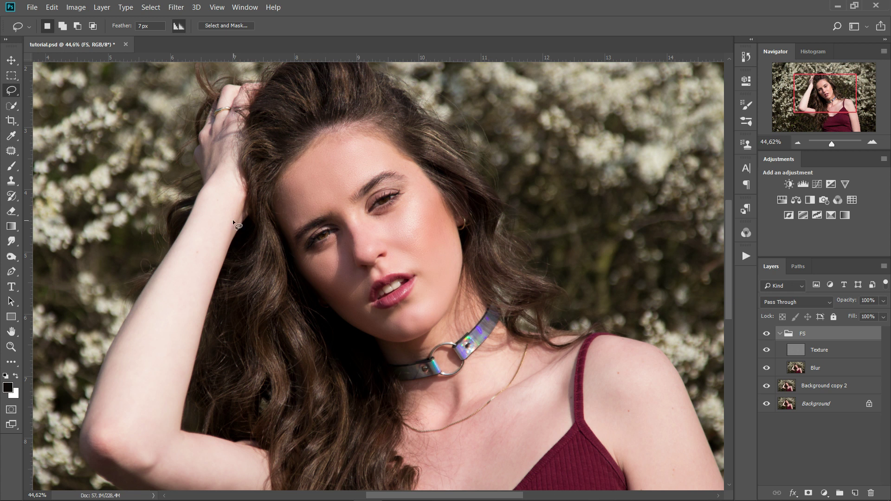
pyautogui.click(780, 334)
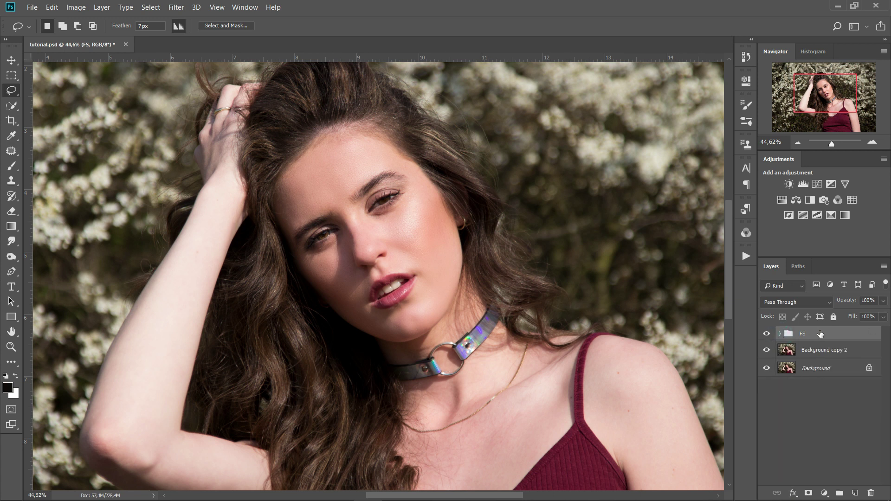
pyautogui.moveTo(821, 334); pyautogui.dragTo(873, 493)
# Duplicate the Background copy 2 layer twice and put the two duplicates into a new group.
pyautogui.moveTo(824, 336); pyautogui.dragTo(855, 493)
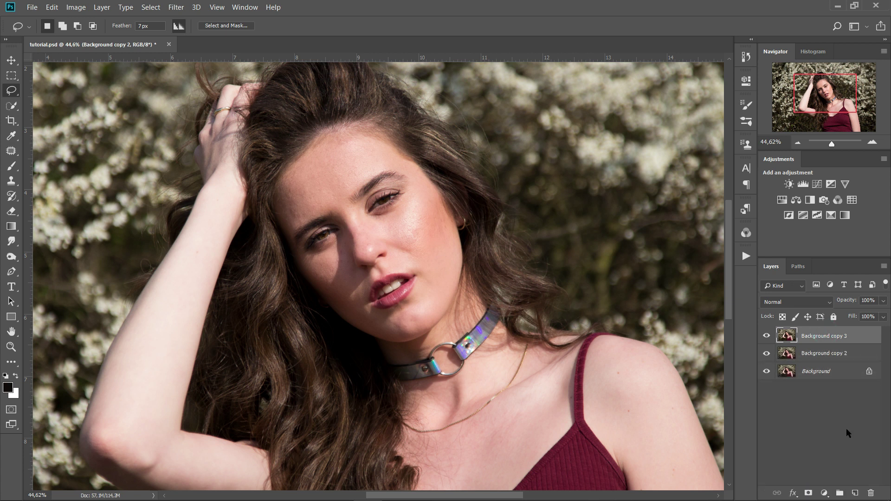
pyautogui.moveTo(841, 342); pyautogui.dragTo(855, 493)
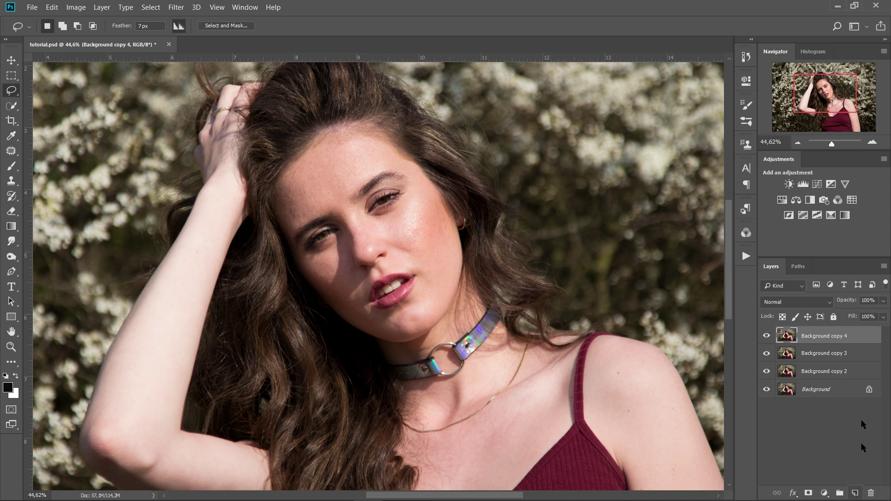
pyautogui.keyDown('shift'); pyautogui.click(840, 353); pyautogui.keyUp('shift')
pyautogui.moveTo(842, 354); pyautogui.dragTo(839, 491)
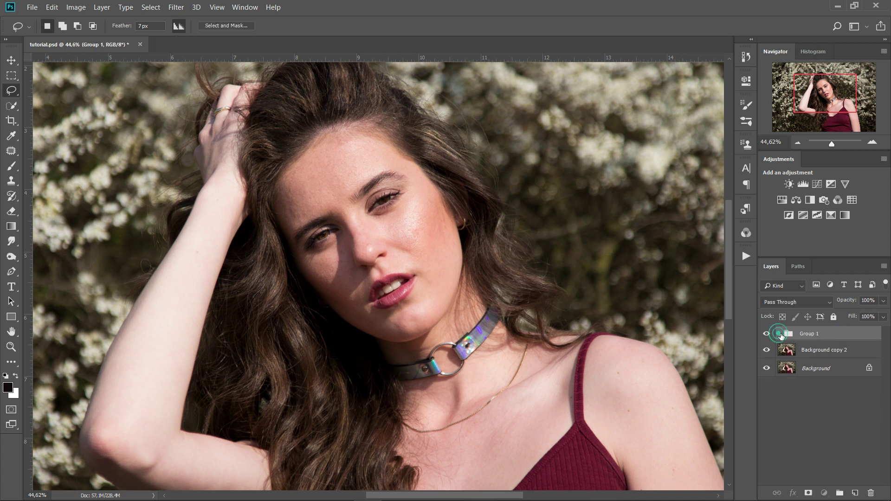
# Expand Group 1, hide the Background copy 4 layer and apply a Gaussian Blur to the Background copy 3 layer.
pyautogui.click(781, 333)
pyautogui.click(811, 368)
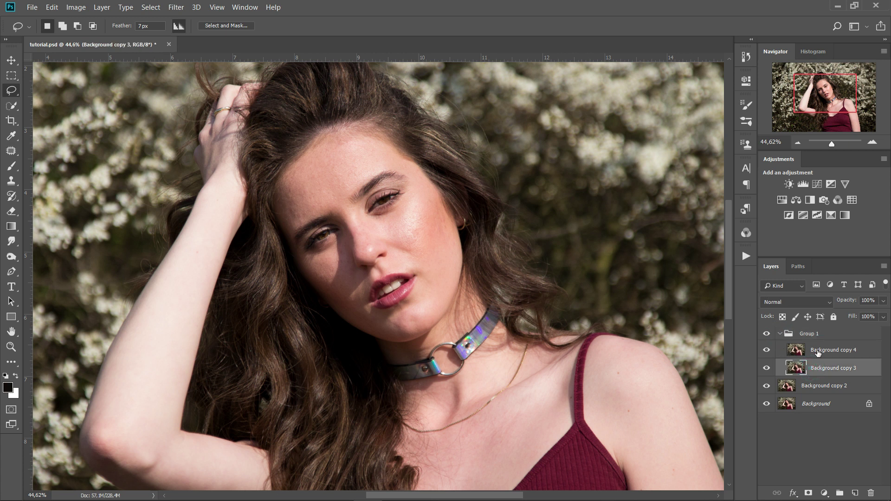
pyautogui.click(767, 350)
pyautogui.click(176, 7)
pyautogui.moveTo(235, 131)
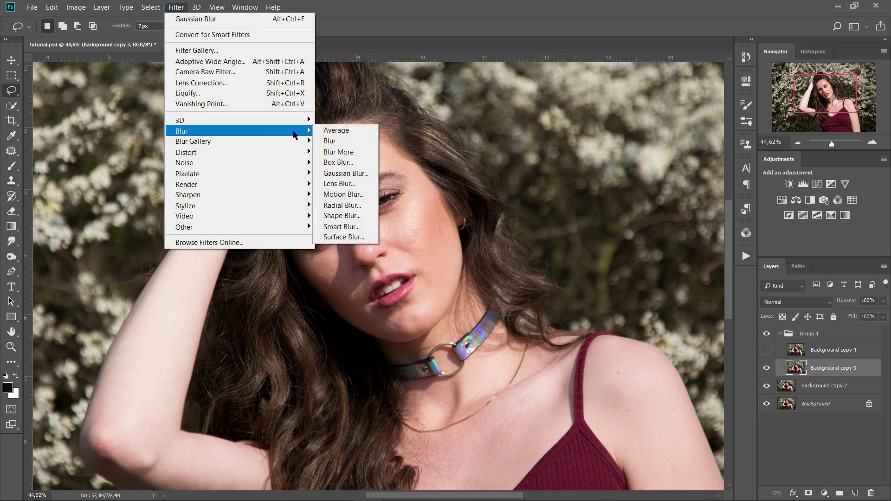
pyautogui.click(349, 178)
pyautogui.moveTo(622, 262); pyautogui.dragTo(605, 266)
pyautogui.click(729, 107)
# Show Background copy 4, apply Background copy 3 to it with Subtract, scale 2, offset 128, and set its blend mode to Linear Light.
pyautogui.click(832, 352)
pyautogui.click(767, 350)
pyautogui.click(76, 7)
pyautogui.click(95, 168)
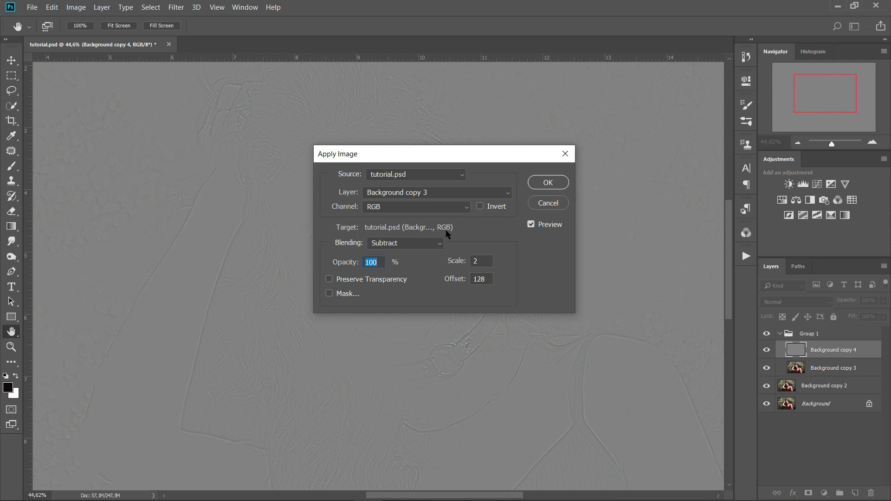
pyautogui.click(557, 186)
pyautogui.click(820, 302)
pyautogui.click(794, 202)
# Rename the Background copy 4 layer as Texture and the Background copy 3 layer as Blur.
pyautogui.doubleClick(826, 350)
pyautogui.write('Texture')
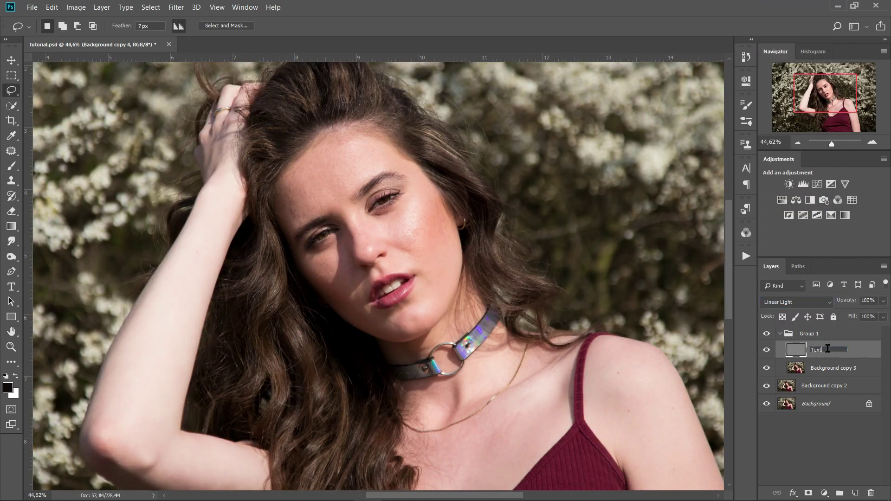
pyautogui.doubleClick(825, 368)
pyautogui.write('Blur')
pyautogui.press('Return')
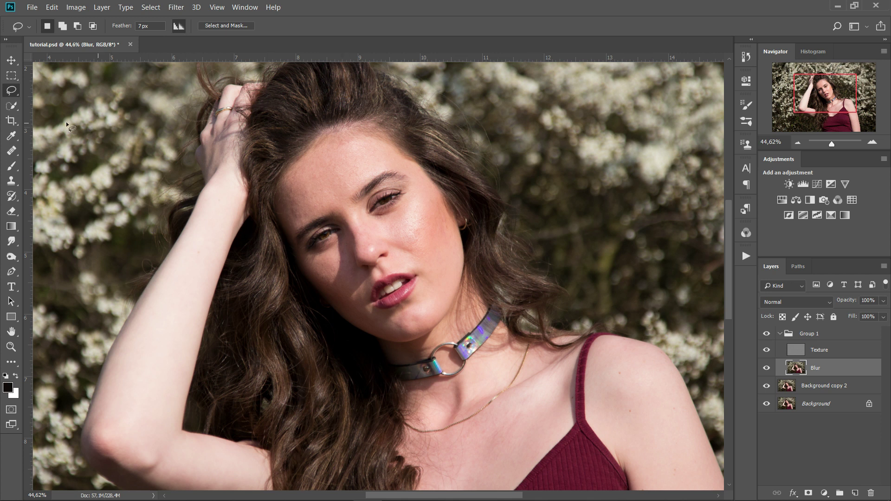
# Activate the Healing Brush Tool and adjust its brush to about 42 px over the sunlit cheek.
pyautogui.click(13, 151)
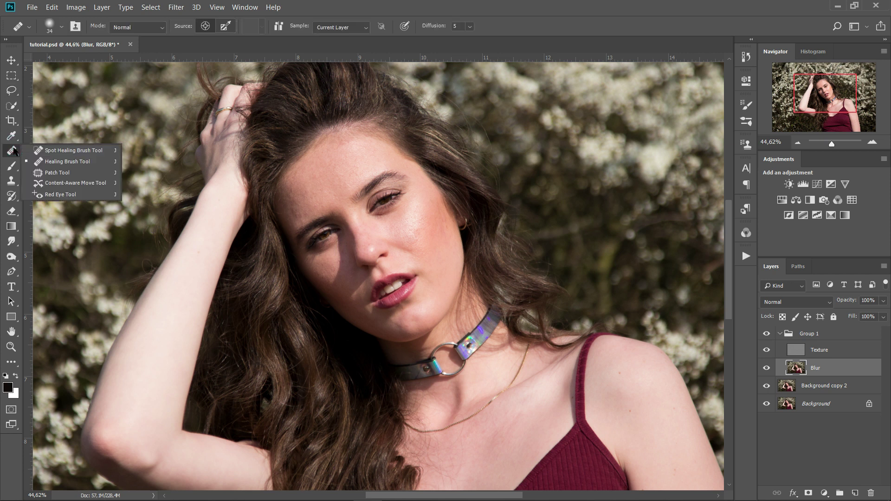
pyautogui.click(55, 164)
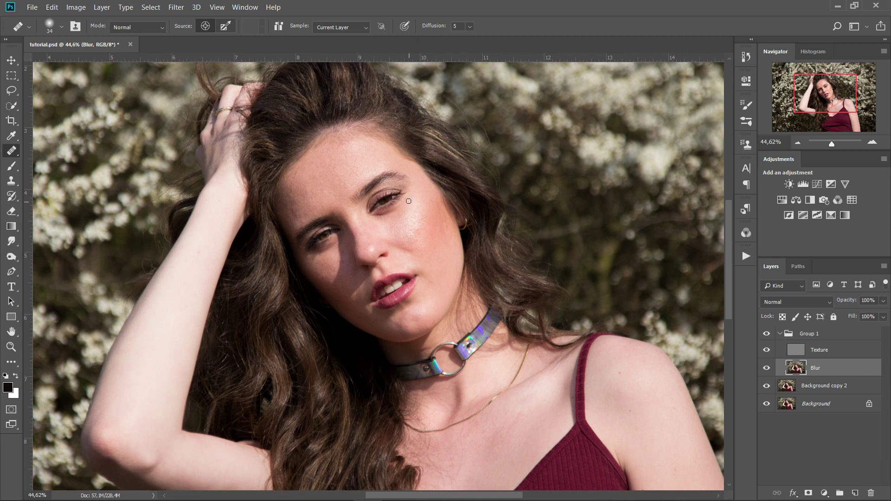
pyautogui.scroll(5, 428, 206)
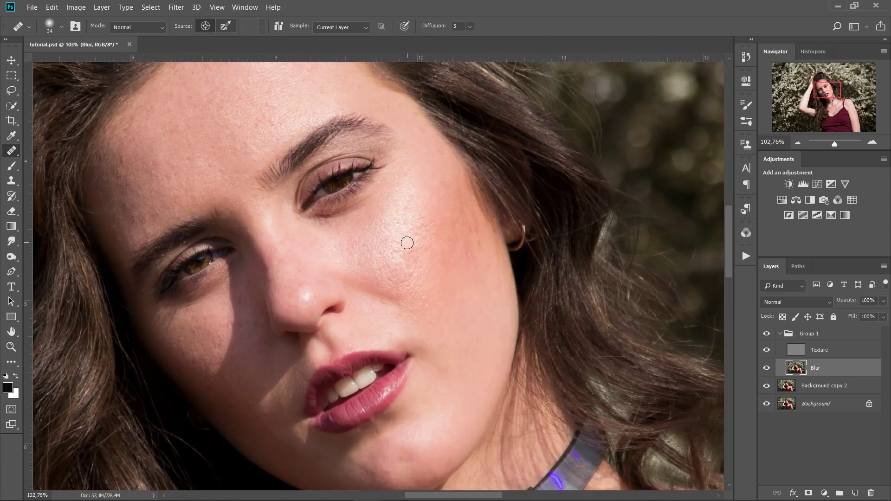
pyautogui.keyDown('alt'); pyautogui.rightClick(412, 215); pyautogui.keyUp('alt')
pyautogui.moveTo(414, 239)
pyautogui.mouseDown()
pyautogui.moveTo(392, 319)
pyautogui.moveTo(377, 436)
pyautogui.mouseUp()
pyautogui.moveTo(442, 212); pyautogui.dragTo(430, 330)
pyautogui.moveTo(418, 254)
pyautogui.mouseDown()
pyautogui.moveTo(440, 263)
pyautogui.moveTo(446, 200)
pyautogui.mouseUp()
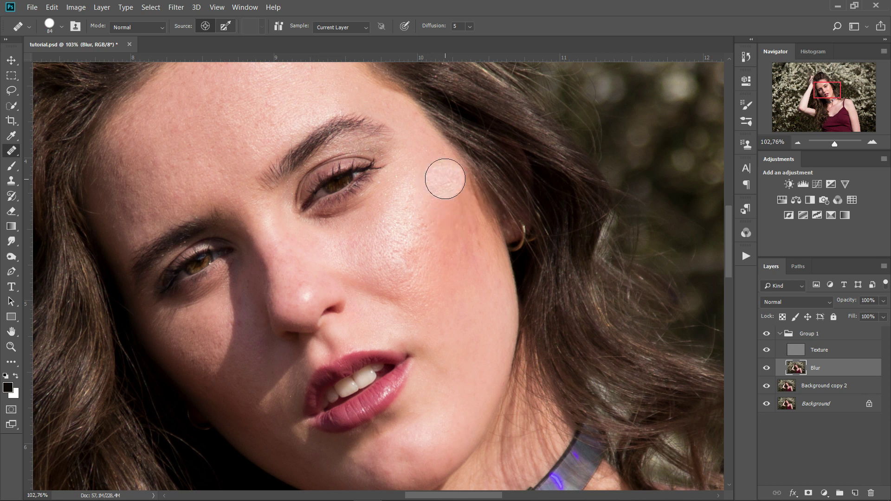
pyautogui.moveTo(424, 233)
pyautogui.mouseDown()
pyautogui.moveTo(412, 210)
pyautogui.moveTo(420, 198)
pyautogui.mouseUp()
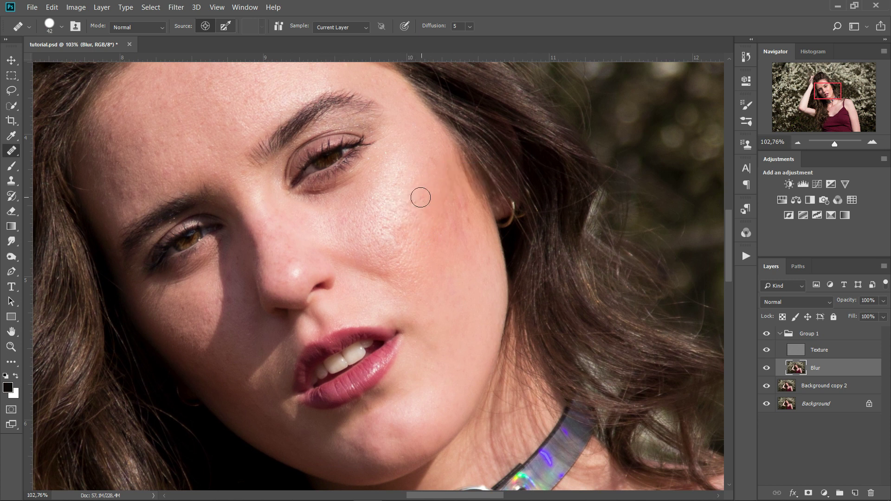
# Heal the blotchy highlights on the sunlit cheek of the Blur layer with a 28 px brush, repeatedly sampling nearby skin.
pyautogui.scroll(4, 407, 197)
pyautogui.keyDown('alt'); pyautogui.click(409, 196); pyautogui.keyUp('alt')
pyautogui.moveTo(422, 167)
pyautogui.mouseDown()
pyautogui.moveTo(398, 231)
pyautogui.moveTo(394, 221)
pyautogui.mouseUp()
pyautogui.click(402, 217)
pyautogui.moveTo(400, 240); pyautogui.dragTo(400, 252)
pyautogui.keyDown('alt'); pyautogui.click(394, 247); pyautogui.keyUp('alt')
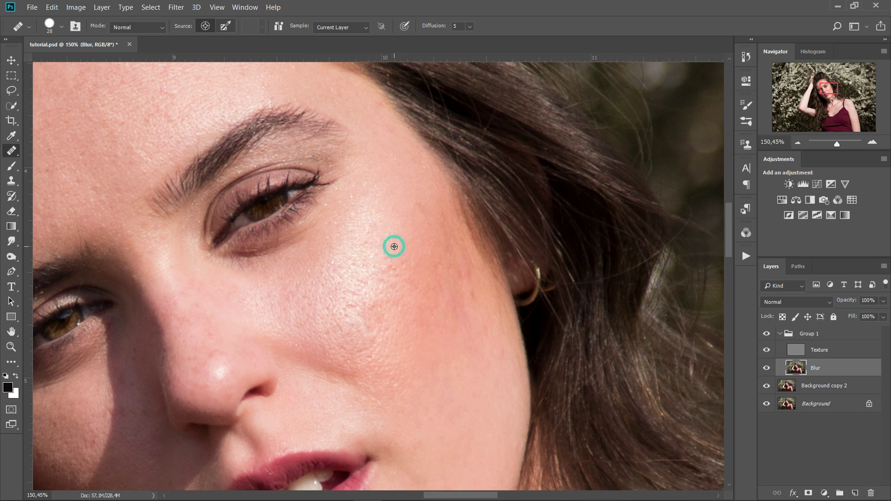
pyautogui.keyDown('alt'); pyautogui.click(407, 247); pyautogui.keyUp('alt')
pyautogui.click(402, 263)
pyautogui.keyDown('alt'); pyautogui.click(407, 245); pyautogui.keyUp('alt')
pyautogui.click(402, 260)
pyautogui.keyDown('alt'); pyautogui.click(402, 239); pyautogui.keyUp('alt')
pyautogui.click(388, 258)
pyautogui.keyDown('alt'); pyautogui.click(399, 246); pyautogui.keyUp('alt')
pyautogui.click(388, 264)
pyautogui.keyDown('alt'); pyautogui.click(404, 248); pyautogui.keyUp('alt')
pyautogui.click(391, 272)
pyautogui.keyDown('alt'); pyautogui.click(408, 247); pyautogui.keyUp('alt')
pyautogui.click(406, 265)
pyautogui.keyDown('alt'); pyautogui.click(412, 223); pyautogui.keyUp('alt')
pyautogui.click(417, 207)
pyautogui.keyDown('alt'); pyautogui.click(416, 230); pyautogui.keyUp('alt')
pyautogui.click(417, 205)
pyautogui.keyDown('alt'); pyautogui.click(418, 234); pyautogui.keyUp('alt')
pyautogui.click(416, 201)
pyautogui.keyDown('alt'); pyautogui.click(417, 238); pyautogui.keyUp('alt')
pyautogui.click(429, 219)
pyautogui.click(414, 192)
pyautogui.keyDown('alt'); pyautogui.click(421, 246); pyautogui.keyUp('alt')
pyautogui.moveTo(423, 243); pyautogui.dragTo(402, 211)
pyautogui.keyDown('alt'); pyautogui.click(420, 271); pyautogui.keyUp('alt')
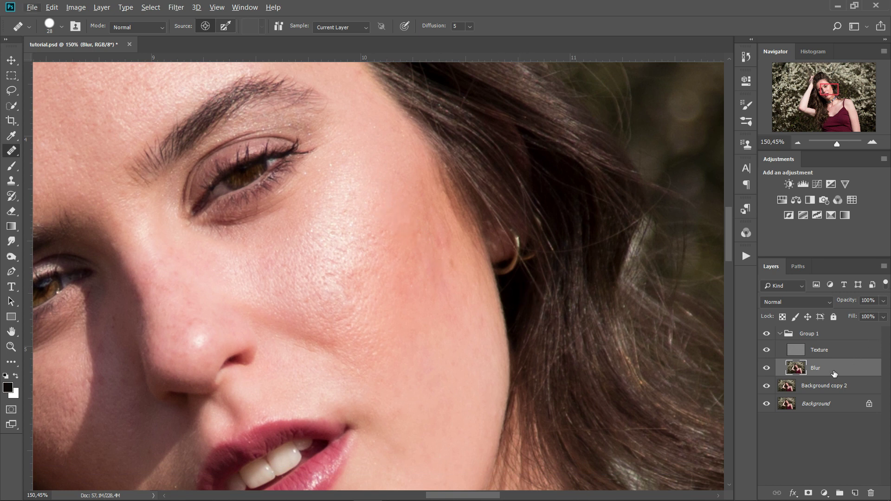
# Duplicate the Blur layer and heal the uneven cheek tones below the eye on the copy, sampling adjacent skin.
pyautogui.moveTo(834, 371); pyautogui.dragTo(855, 492)
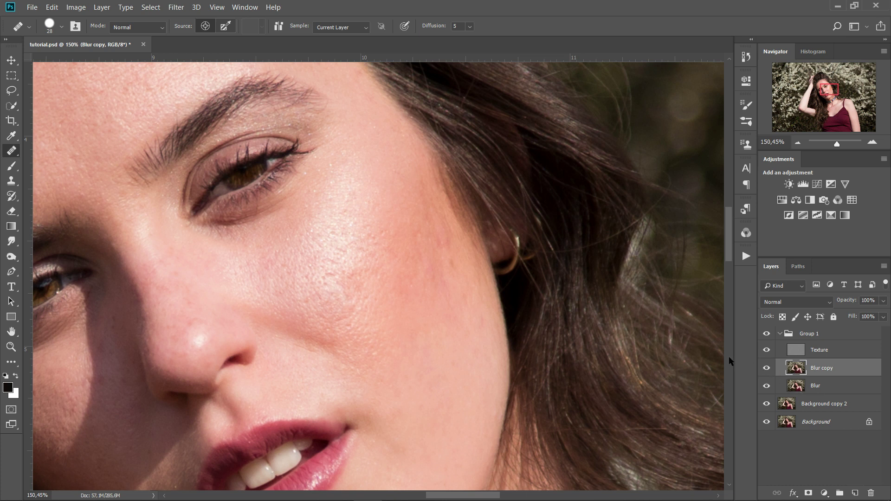
pyautogui.moveTo(386, 246)
pyautogui.mouseDown()
pyautogui.moveTo(425, 227)
pyautogui.moveTo(414, 206)
pyautogui.mouseUp()
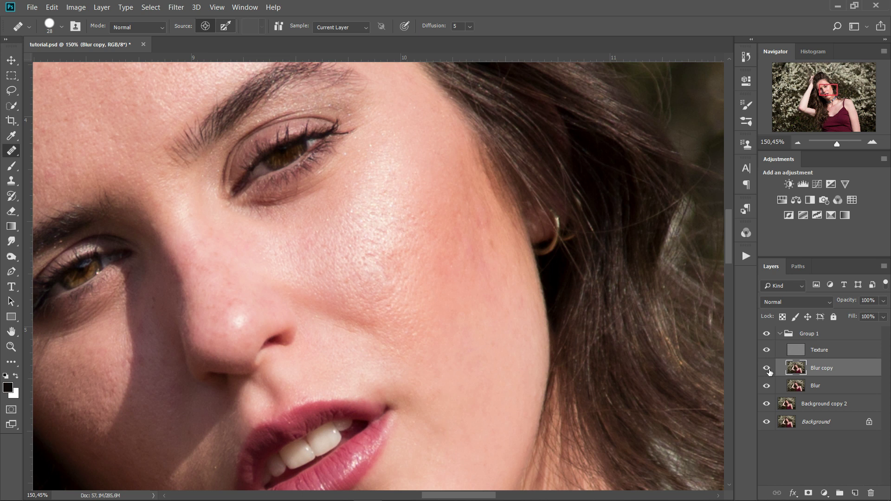
pyautogui.moveTo(388, 214)
pyautogui.mouseDown()
pyautogui.moveTo(425, 227)
pyautogui.moveTo(429, 194)
pyautogui.mouseUp()
pyautogui.keyDown('alt'); pyautogui.click(442, 209); pyautogui.keyUp('alt')
pyautogui.keyDown('alt'); pyautogui.click(425, 236); pyautogui.keyUp('alt')
pyautogui.moveTo(428, 251); pyautogui.dragTo(437, 253)
pyautogui.click(417, 246)
pyautogui.click(426, 258)
pyautogui.click(415, 256)
pyautogui.keyDown('alt'); pyautogui.click(421, 236); pyautogui.keyUp('alt')
pyautogui.click(395, 252)
pyautogui.keyDown('alt'); pyautogui.click(417, 236); pyautogui.keyUp('alt')
pyautogui.click(397, 235)
pyautogui.keyDown('alt'); pyautogui.click(414, 230); pyautogui.keyUp('alt')
pyautogui.keyDown('alt'); pyautogui.click(414, 211); pyautogui.keyUp('alt')
pyautogui.click(398, 211)
pyautogui.moveTo(452, 197); pyautogui.dragTo(401, 162)
pyautogui.keyDown('alt'); pyautogui.click(423, 170); pyautogui.keyUp('alt')
pyautogui.click(406, 174)
pyautogui.keyDown('alt'); pyautogui.click(416, 186); pyautogui.keyUp('alt')
pyautogui.click(409, 199)
pyautogui.keyDown('alt'); pyautogui.click(426, 182); pyautogui.keyUp('alt')
pyautogui.click(432, 206)
pyautogui.moveTo(429, 197); pyautogui.dragTo(419, 176)
pyautogui.keyDown('alt'); pyautogui.click(437, 212); pyautogui.keyUp('alt')
pyautogui.click(426, 194)
pyautogui.click(434, 195)
pyautogui.click(431, 185)
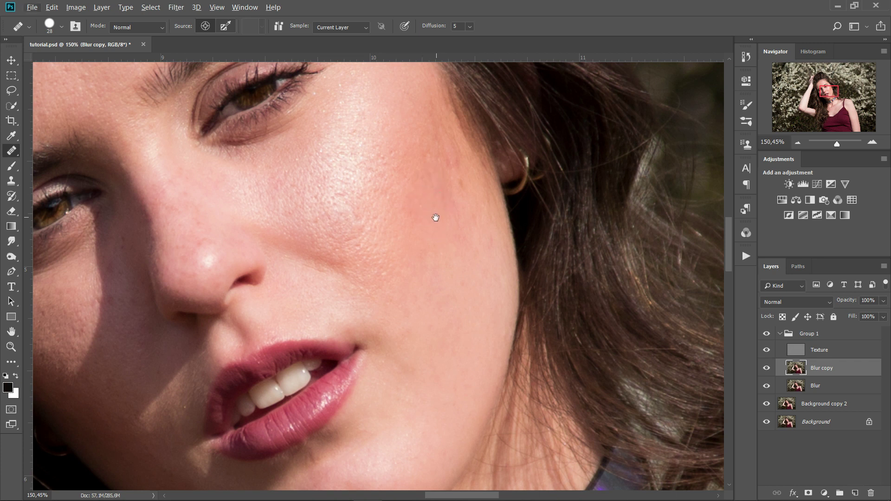
# Even out the skin tone on the lower and outer cheek between the mouth and the ear with the Healing Brush.
pyautogui.moveTo(435, 215); pyautogui.dragTo(412, 156)
pyautogui.click(367, 251)
pyautogui.moveTo(357, 254); pyautogui.dragTo(450, 200)
pyautogui.click(456, 202)
pyautogui.click(485, 337)
pyautogui.moveTo(473, 328)
pyautogui.mouseDown()
pyautogui.moveTo(480, 249)
pyautogui.moveTo(476, 316)
pyautogui.mouseUp()
pyautogui.click(438, 325)
pyautogui.moveTo(484, 191); pyautogui.dragTo(489, 318)
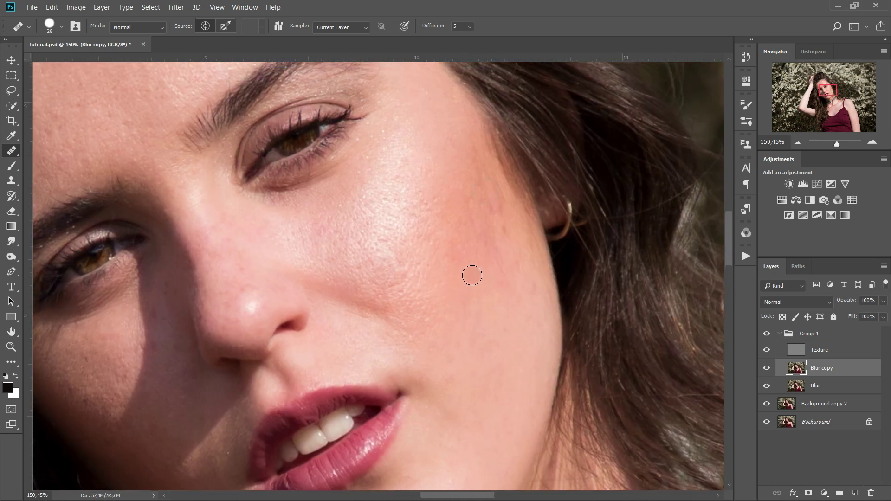
pyautogui.moveTo(472, 275); pyautogui.dragTo(477, 299)
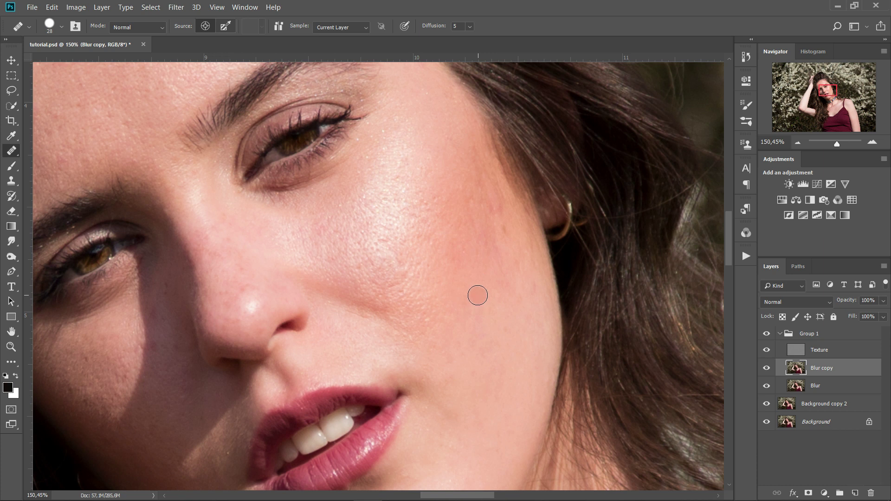
pyautogui.click(499, 276)
pyautogui.moveTo(485, 325); pyautogui.dragTo(479, 276)
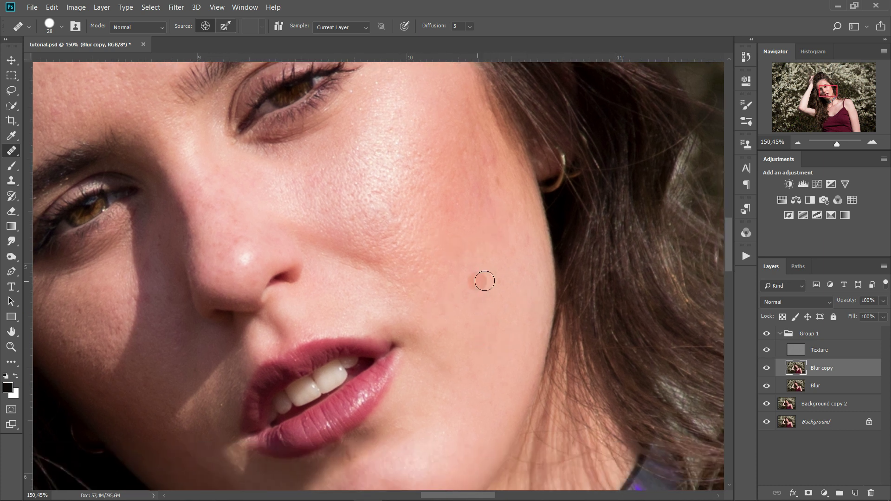
pyautogui.click(483, 281)
pyautogui.click(519, 291)
pyautogui.click(446, 222)
pyautogui.click(511, 255)
pyautogui.click(512, 284)
pyautogui.moveTo(486, 283); pyautogui.dragTo(463, 291)
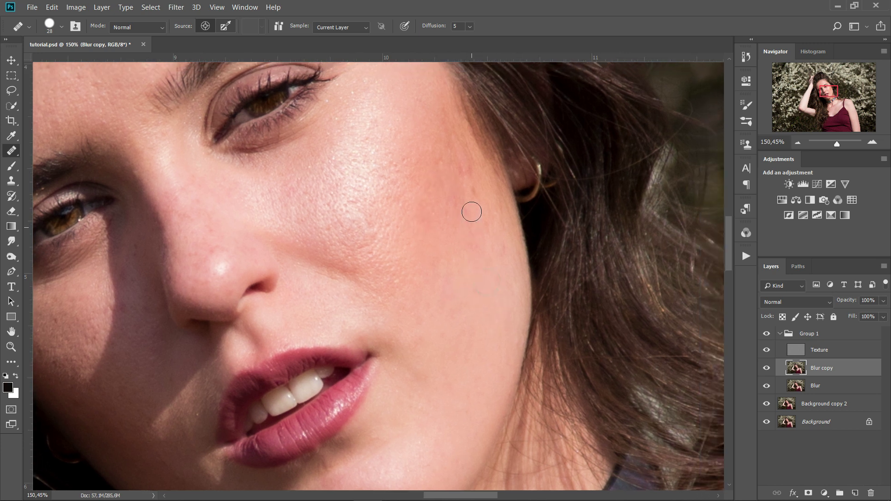
pyautogui.click(460, 243)
pyautogui.click(464, 194)
# Heal the small tonal patches on the upper cheek and along its outer edge near the hairline and earring.
pyautogui.scroll(5, 460, 179)
pyautogui.click(424, 147)
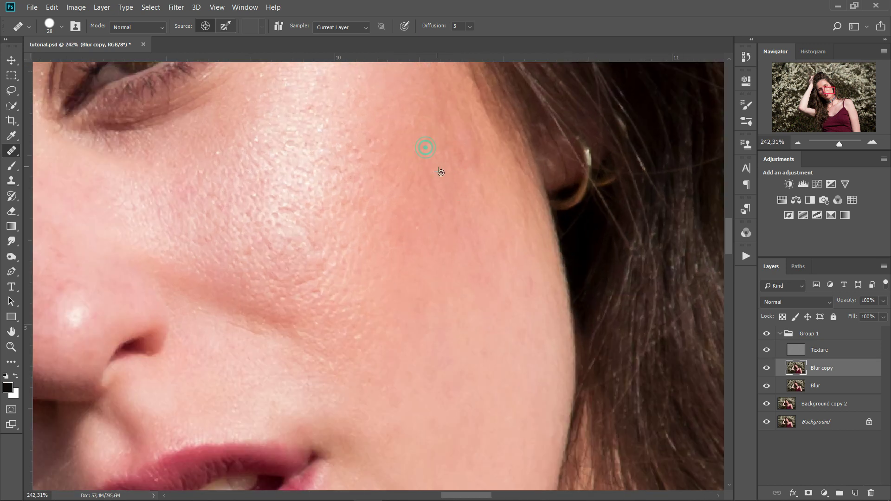
pyautogui.moveTo(440, 171); pyautogui.dragTo(490, 133)
pyautogui.moveTo(354, 214); pyautogui.dragTo(348, 213)
pyautogui.keyDown('alt'); pyautogui.click(246, 174); pyautogui.keyUp('alt')
pyautogui.click(271, 179)
pyautogui.moveTo(464, 279); pyautogui.dragTo(451, 192)
pyautogui.moveTo(555, 199); pyautogui.dragTo(566, 281)
pyautogui.scroll(1, 496, 259)
pyautogui.moveTo(539, 143)
pyautogui.mouseDown()
pyautogui.moveTo(542, 252)
pyautogui.moveTo(507, 254)
pyautogui.mouseUp()
pyautogui.moveTo(505, 147); pyautogui.dragTo(550, 317)
pyautogui.keyDown('alt'); pyautogui.click(516, 288); pyautogui.keyUp('alt')
pyautogui.click(534, 298)
pyautogui.scroll(-5, 534, 299)
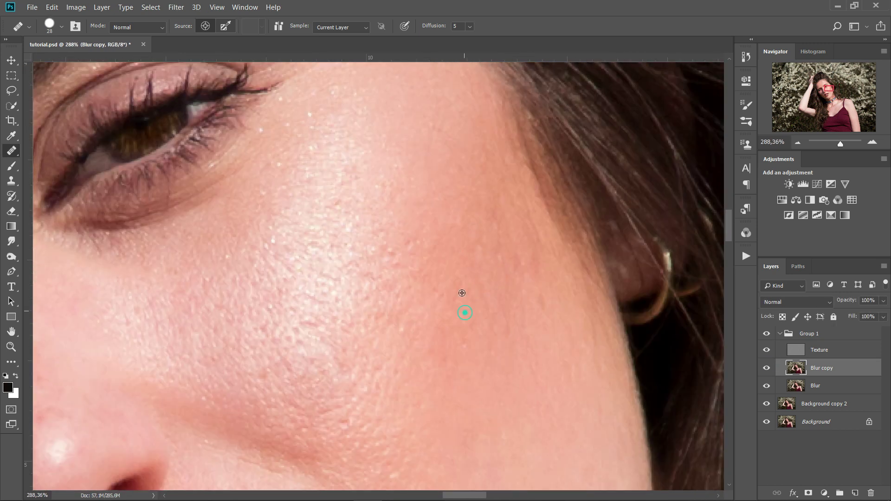
# Smooth the skin tones between the nose and upper lip and around the mouth corner with sampled healing strokes.
pyautogui.scroll(-2, 530, 297)
pyautogui.keyDown('alt'); pyautogui.click(357, 217); pyautogui.keyUp('alt')
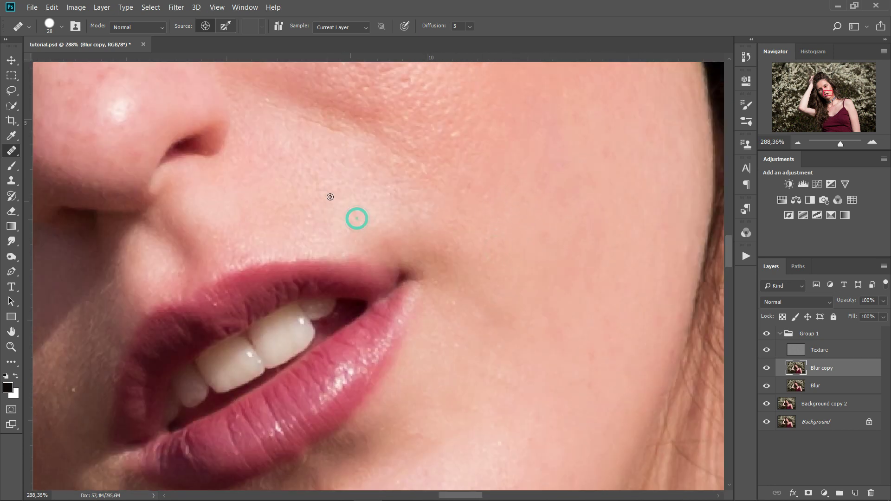
pyautogui.moveTo(390, 203); pyautogui.dragTo(320, 186)
pyautogui.click(362, 158)
pyautogui.moveTo(301, 108); pyautogui.dragTo(397, 199)
pyautogui.keyDown('alt'); pyautogui.click(343, 140); pyautogui.keyUp('alt')
pyautogui.moveTo(283, 165); pyautogui.dragTo(385, 199)
pyautogui.keyDown('alt'); pyautogui.click(343, 224); pyautogui.keyUp('alt')
pyautogui.moveTo(334, 188); pyautogui.dragTo(365, 205)
pyautogui.keyDown('alt'); pyautogui.click(308, 118); pyautogui.keyUp('alt')
pyautogui.moveTo(276, 150)
pyautogui.mouseDown()
pyautogui.moveTo(280, 161)
pyautogui.moveTo(297, 163)
pyautogui.mouseUp()
pyautogui.keyDown('alt'); pyautogui.click(295, 131); pyautogui.keyUp('alt')
pyautogui.moveTo(346, 181); pyautogui.dragTo(402, 200)
pyautogui.moveTo(540, 325); pyautogui.dragTo(420, 244)
pyautogui.moveTo(420, 245)
pyautogui.mouseDown()
pyautogui.moveTo(426, 344)
pyautogui.moveTo(389, 212)
pyautogui.mouseUp()
pyautogui.moveTo(407, 166)
pyautogui.mouseDown()
pyautogui.moveTo(426, 205)
pyautogui.moveTo(385, 219)
pyautogui.mouseUp()
# Even out the skin tones on the lower cheek beside the mouth and toward the jawline with the Healing Brush, sampling nearby skin.
pyautogui.click(460, 238)
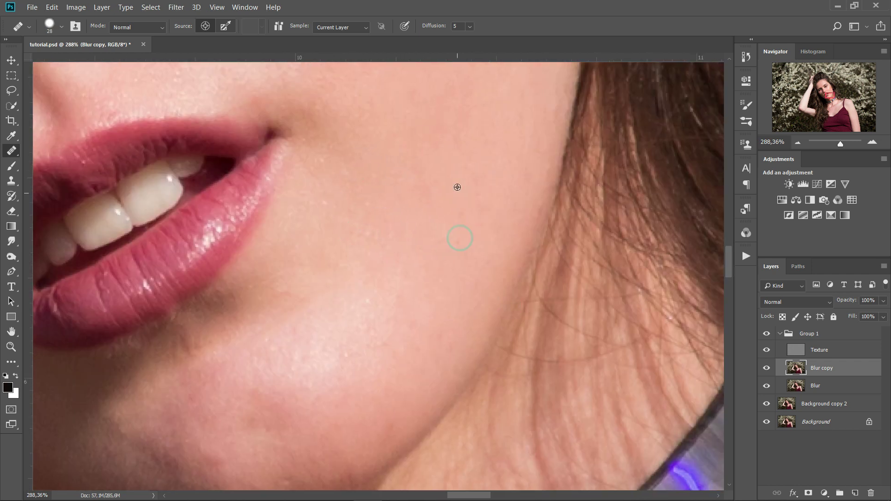
pyautogui.keyDown('alt'); pyautogui.click(458, 187); pyautogui.keyUp('alt')
pyautogui.moveTo(428, 181); pyautogui.dragTo(498, 235)
pyautogui.keyDown('alt'); pyautogui.click(488, 285); pyautogui.keyUp('alt')
pyautogui.moveTo(397, 319); pyautogui.dragTo(408, 229)
pyautogui.keyDown('alt'); pyautogui.click(373, 261); pyautogui.keyUp('alt')
pyautogui.click(325, 306)
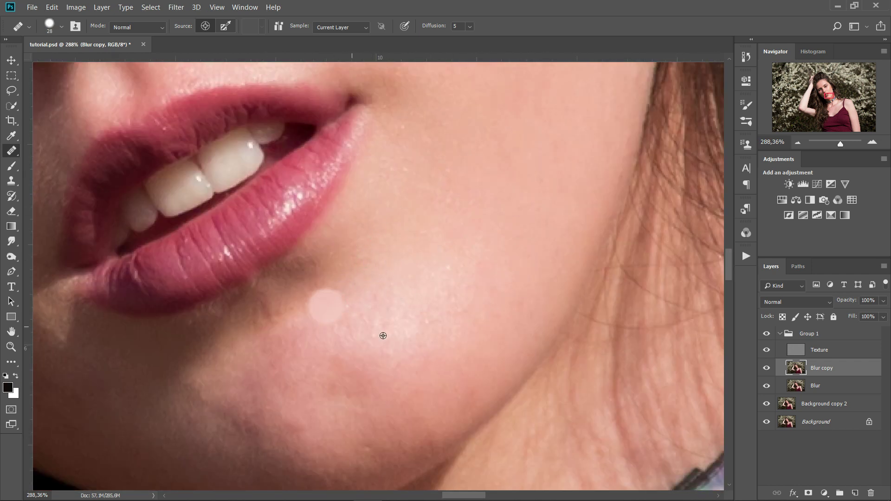
# Heal the uneven tones around the bright highlight below the mouth corner, sampling the adjacent cheek and chin skin.
pyautogui.keyDown('alt'); pyautogui.click(383, 335); pyautogui.keyUp('alt')
pyautogui.moveTo(380, 344); pyautogui.dragTo(342, 315)
pyautogui.click(314, 350)
pyautogui.keyDown('alt'); pyautogui.click(356, 394); pyautogui.keyUp('alt')
pyautogui.keyDown('alt'); pyautogui.click(501, 236); pyautogui.keyUp('alt')
pyautogui.keyDown('alt'); pyautogui.click(404, 345); pyautogui.keyUp('alt')
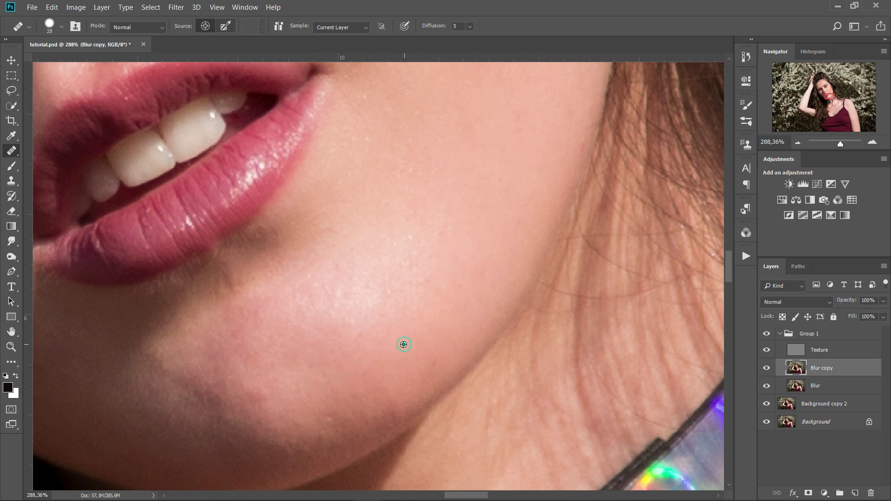
# Smooth the blotchy tones across the lower chin, and compare the result by toggling the Blur copy layer's visibility.
pyautogui.keyDown('alt'); pyautogui.click(332, 399); pyautogui.keyUp('alt')
pyautogui.click(256, 388)
pyautogui.keyDown('alt'); pyautogui.click(406, 383); pyautogui.keyUp('alt')
pyautogui.click(333, 418)
pyautogui.keyDown('alt'); pyautogui.click(356, 375); pyautogui.keyUp('alt')
pyautogui.click(312, 437)
pyautogui.keyDown('alt'); pyautogui.click(291, 411); pyautogui.keyUp('alt')
pyautogui.scroll(-9, 557, 287)
pyautogui.click(766, 368)
pyautogui.click(766, 369)
# Heal the remaining tonal patches on the chin below the lower lip, resampling clean skin between strokes.
pyautogui.scroll(8, 529, 279)
pyautogui.moveTo(496, 319); pyautogui.dragTo(507, 192)
pyautogui.keyDown('alt'); pyautogui.click(421, 268); pyautogui.keyUp('alt')
pyautogui.click(437, 273)
pyautogui.click(382, 307)
pyautogui.keyDown('alt'); pyautogui.click(432, 344); pyautogui.keyUp('alt')
pyautogui.click(378, 370)
pyautogui.keyDown('alt'); pyautogui.click(425, 392); pyautogui.keyUp('alt')
pyautogui.click(377, 410)
pyautogui.keyDown('alt'); pyautogui.click(361, 399); pyautogui.keyUp('alt')
pyautogui.click(361, 405)
pyautogui.click(384, 386)
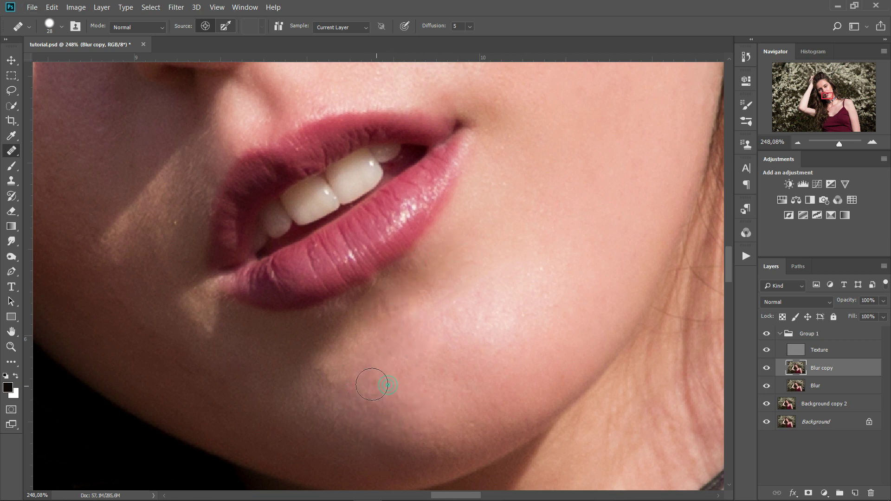
# Even out the tones along the chin's lower edge and directly beneath the lower lip with sampled healing strokes.
pyautogui.moveTo(438, 415); pyautogui.dragTo(553, 382)
pyautogui.keyDown('alt'); pyautogui.click(480, 412); pyautogui.keyUp('alt')
pyautogui.click(506, 424)
pyautogui.keyDown('alt'); pyautogui.click(467, 398); pyautogui.keyUp('alt')
pyautogui.click(384, 415)
pyautogui.keyDown('alt'); pyautogui.click(443, 308); pyautogui.keyUp('alt')
pyautogui.keyDown('alt'); pyautogui.click(472, 316); pyautogui.keyUp('alt')
pyautogui.click(473, 275)
pyautogui.click(464, 300)
# Heal the uneven tones on the shadowed jaw beside the mouth with a smaller healing brush.
pyautogui.click(286, 292)
pyautogui.keyDown('alt'); pyautogui.click(364, 297); pyautogui.keyUp('alt')
pyautogui.press('[')
pyautogui.press('[')
pyautogui.click(307, 257)
pyautogui.click(318, 265)
pyautogui.moveTo(331, 314); pyautogui.dragTo(340, 315)
pyautogui.click(307, 300)
pyautogui.keyDown('alt'); pyautogui.click(345, 325); pyautogui.keyUp('alt')
pyautogui.click(257, 296)
# Smooth the skin tones on the shadowed lower cheek and around the lit patch beside the mouth.
pyautogui.moveTo(280, 284); pyautogui.dragTo(398, 335)
pyautogui.click(376, 288)
pyautogui.click(399, 215)
pyautogui.moveTo(400, 215); pyautogui.dragTo(406, 215)
pyautogui.moveTo(408, 208); pyautogui.dragTo(434, 165)
pyautogui.keyDown('alt'); pyautogui.click(384, 249); pyautogui.keyUp('alt')
pyautogui.click(358, 223)
pyautogui.keyDown('alt'); pyautogui.click(404, 243); pyautogui.keyUp('alt')
pyautogui.click(398, 210)
# Heal the patches near the shaded mouth corner and up along the shadowed cheek toward its outer edge.
pyautogui.moveTo(461, 279); pyautogui.dragTo(449, 278)
pyautogui.keyDown('alt'); pyautogui.click(455, 298); pyautogui.keyUp('alt')
pyautogui.click(461, 282)
pyautogui.moveTo(380, 296); pyautogui.dragTo(418, 322)
pyautogui.keyDown('alt'); pyautogui.click(413, 222); pyautogui.keyUp('alt')
pyautogui.click(432, 175)
pyautogui.moveTo(364, 152)
pyautogui.mouseDown()
pyautogui.moveTo(415, 205)
pyautogui.moveTo(420, 271)
pyautogui.mouseUp()
pyautogui.keyDown('alt'); pyautogui.click(418, 324); pyautogui.keyUp('alt')
pyautogui.click(360, 322)
pyautogui.click(339, 333)
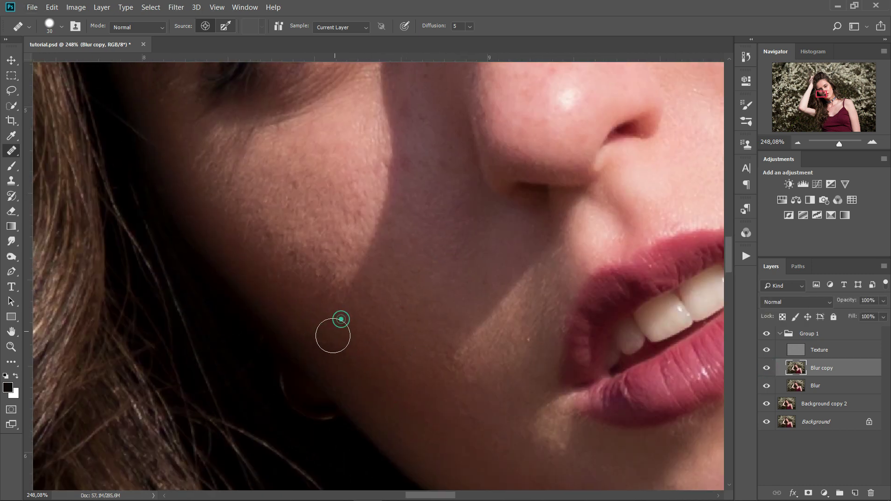
# Even out the shadowed cheek beside the nose and below the eye, and compare with the Blur copy layer hidden and shown.
pyautogui.keyDown('alt'); pyautogui.click(412, 195); pyautogui.keyUp('alt')
pyautogui.click(444, 184)
pyautogui.moveTo(473, 197); pyautogui.dragTo(424, 289)
pyautogui.moveTo(436, 211); pyautogui.dragTo(416, 252)
pyautogui.click(293, 305)
pyautogui.click(318, 362)
pyautogui.click(298, 343)
pyautogui.click(325, 402)
pyautogui.click(316, 437)
pyautogui.click(323, 405)
pyautogui.click(258, 393)
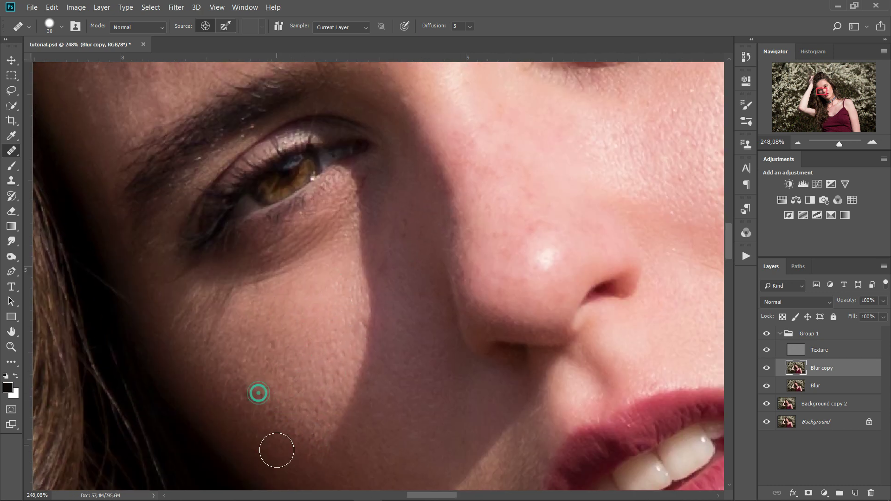
pyautogui.click(765, 364)
pyautogui.click(766, 365)
# Heal the tonal patches along the lower side of the nose with a smaller brush, sampling the nose skin.
pyautogui.moveTo(384, 273); pyautogui.dragTo(366, 321)
pyautogui.press('[')
pyautogui.press('[')
pyautogui.press('[')
pyautogui.click(474, 358)
pyautogui.keyDown('alt'); pyautogui.click(541, 346); pyautogui.keyUp('alt')
pyautogui.click(453, 347)
# Smooth the skin tones on the nose bridge, between the eyebrows and on the shaded side of the forehead using a slightly larger brush.
pyautogui.press(']')
pyautogui.click(434, 233)
pyautogui.moveTo(420, 83); pyautogui.dragTo(478, 237)
pyautogui.click(461, 282)
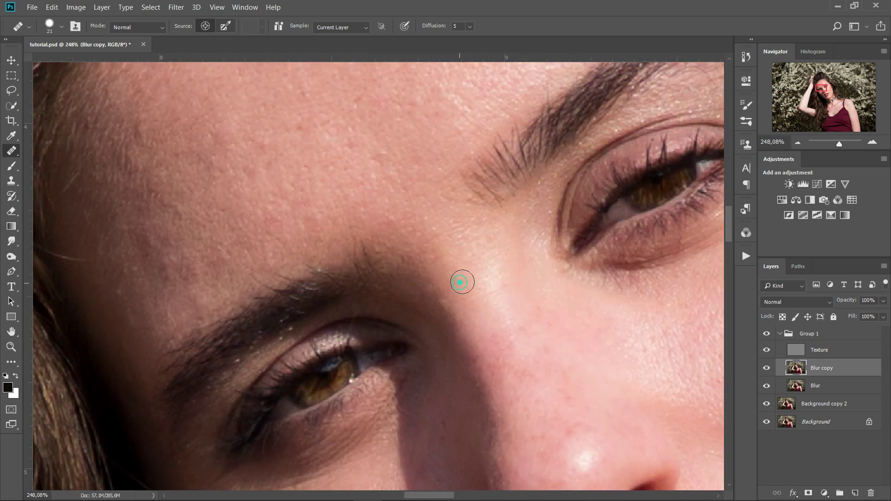
pyautogui.moveTo(264, 297); pyautogui.dragTo(433, 246)
pyautogui.keyDown('alt'); pyautogui.click(310, 319); pyautogui.keyUp('alt')
pyautogui.click(302, 280)
# Heal the uneven tones on the forehead above the brows, and compare by toggling the Blur copy layer's visibility.
pyautogui.moveTo(540, 90); pyautogui.dragTo(431, 236)
pyautogui.press(']')
pyautogui.keyDown('alt'); pyautogui.click(488, 297); pyautogui.keyUp('alt')
pyautogui.click(421, 215)
pyautogui.click(440, 253)
pyautogui.keyDown('alt'); pyautogui.click(506, 229); pyautogui.keyUp('alt')
pyautogui.moveTo(442, 266); pyautogui.dragTo(485, 334)
pyautogui.scroll(-7, 353, 208)
pyautogui.click(767, 368)
pyautogui.click(767, 368)
# Resize the healing brush and even out the remaining tonal patches on the forehead with freshly sampled skin.
pyautogui.scroll(7, 464, 417)
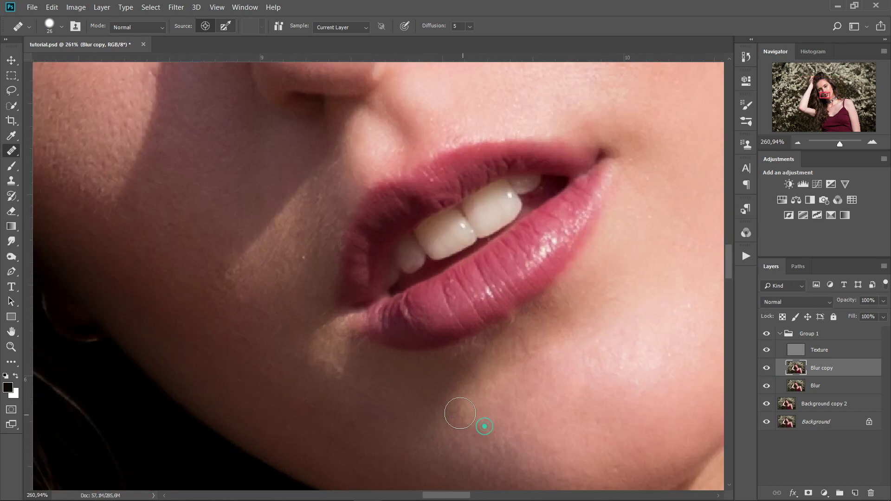
pyautogui.press('[')
pyautogui.press('[')
pyautogui.press('[')
pyautogui.moveTo(428, 104); pyautogui.dragTo(571, 327)
pyautogui.press(']')
pyautogui.moveTo(465, 86); pyautogui.dragTo(625, 374)
pyautogui.moveTo(590, 278); pyautogui.dragTo(623, 331)
pyautogui.moveTo(479, 230); pyautogui.dragTo(496, 350)
pyautogui.moveTo(456, 315); pyautogui.dragTo(480, 416)
pyautogui.keyDown('alt'); pyautogui.click(549, 255); pyautogui.keyUp('alt')
pyautogui.click(500, 257)
pyautogui.keyDown('alt'); pyautogui.click(628, 235); pyautogui.keyUp('alt')
pyautogui.click(638, 181)
pyautogui.moveTo(596, 130); pyautogui.dragTo(564, 236)
# Switch the Healing Brush mode to Lighten and heal the darker patches on the central forehead.
pyautogui.hotkey('shift', 'alt', 'g')
pyautogui.click(608, 205)
pyautogui.keyDown('alt'); pyautogui.click(662, 227); pyautogui.keyUp('alt')
pyautogui.click(678, 213)
pyautogui.keyDown('alt'); pyautogui.click(499, 300); pyautogui.keyUp('alt')
pyautogui.click(443, 301)
# Lighten the dark spots across the middle of the forehead with sampled healing strokes.
pyautogui.moveTo(490, 319); pyautogui.dragTo(582, 234)
pyautogui.keyDown('alt'); pyautogui.click(429, 290); pyautogui.keyUp('alt')
pyautogui.click(421, 254)
pyautogui.keyDown('alt'); pyautogui.click(430, 269); pyautogui.keyUp('alt')
pyautogui.click(526, 229)
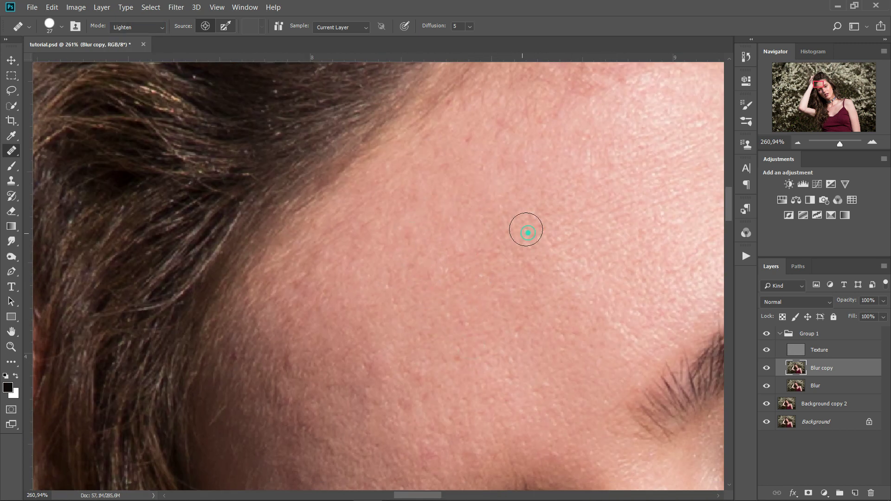
# Lighten the darker patches on the side of the forehead and near the hairline, sampling brighter forehead skin.
pyautogui.moveTo(407, 370); pyautogui.dragTo(465, 269)
pyautogui.keyDown('alt'); pyautogui.click(468, 235); pyautogui.keyUp('alt')
pyautogui.click(456, 351)
pyautogui.click(413, 328)
pyautogui.click(398, 283)
pyautogui.click(457, 109)
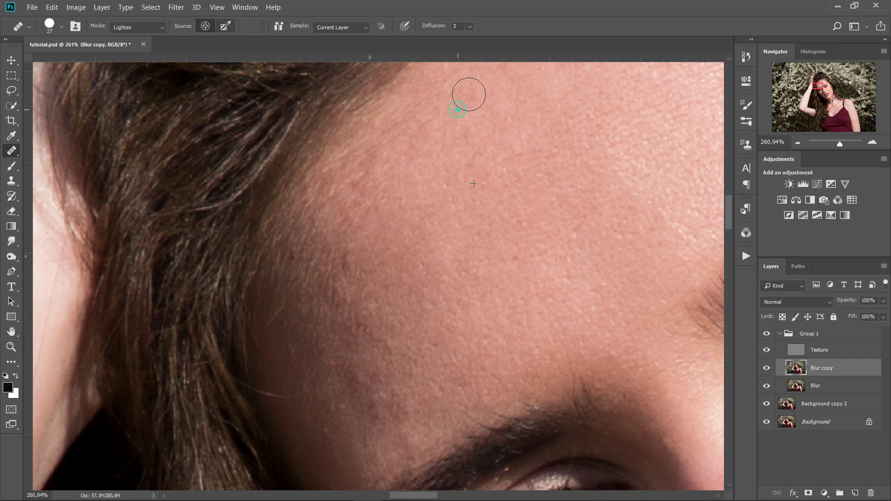
# Lighten the darker patches on the shaded side of the forehead above the eyebrow with freshly sampled skin.
pyautogui.keyDown('alt'); pyautogui.click(341, 259); pyautogui.keyUp('alt')
pyautogui.click(377, 339)
pyautogui.keyDown('alt'); pyautogui.click(441, 395); pyautogui.keyUp('alt')
pyautogui.click(387, 450)
pyautogui.click(356, 364)
pyautogui.click(296, 257)
pyautogui.moveTo(332, 372); pyautogui.dragTo(337, 329)
# Set the Healing Brush mode to Normal and even out the skin around the brightly lit eye and temple.
pyautogui.moveTo(533, 291); pyautogui.dragTo(87, 446)
pyautogui.click(145, 28)
pyautogui.click(145, 37)
pyautogui.moveTo(665, 304); pyautogui.dragTo(557, 261)
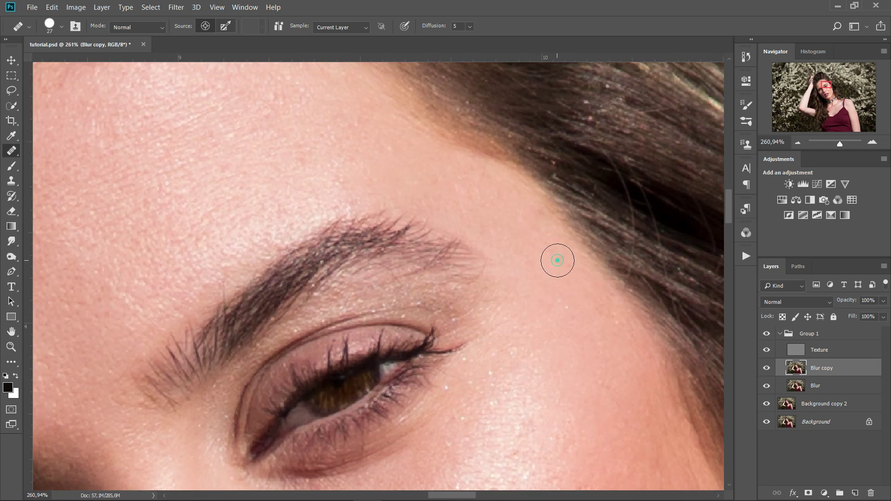
pyautogui.moveTo(507, 447); pyautogui.dragTo(463, 331)
pyautogui.moveTo(336, 436); pyautogui.dragTo(419, 413)
pyautogui.moveTo(528, 373); pyautogui.dragTo(483, 344)
pyautogui.moveTo(450, 395); pyautogui.dragTo(459, 323)
pyautogui.moveTo(559, 314); pyautogui.dragTo(542, 215)
# Switch the Healing Brush mode to Lighten and heal the remaining darker patches near the temple and across the forehead.
pyautogui.click(145, 27)
pyautogui.click(139, 106)
pyautogui.click(470, 299)
pyautogui.click(534, 312)
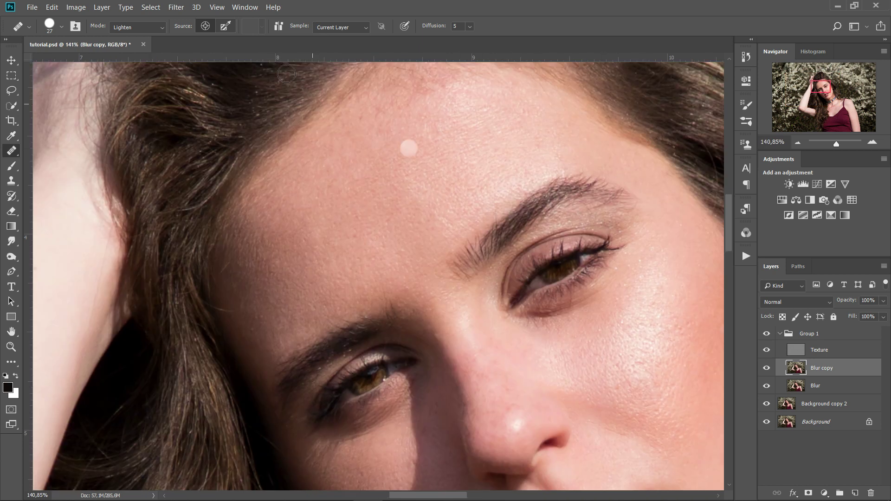
pyautogui.click(389, 221)
pyautogui.click(501, 183)
pyautogui.click(548, 116)
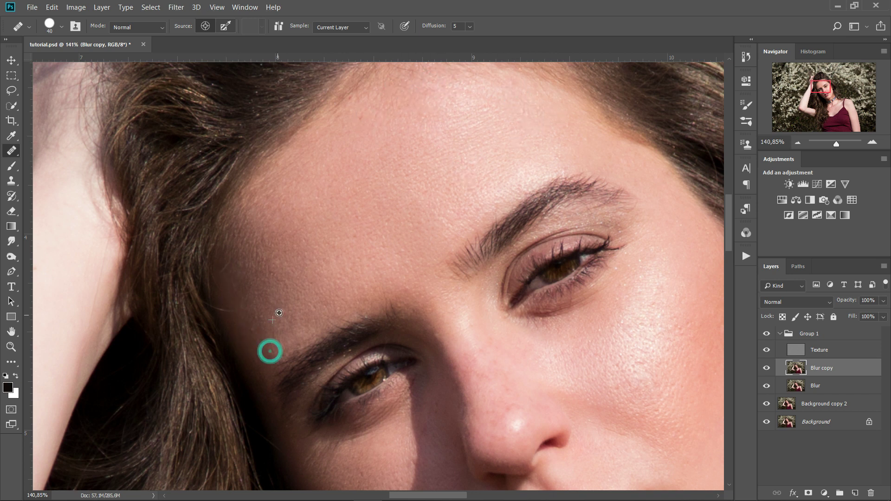
# Heal small blemishes on the shaded lower cheek, working on the Texture layer.
pyautogui.moveTo(423, 374)
pyautogui.mouseDown()
pyautogui.moveTo(372, 249)
pyautogui.moveTo(288, 104)
pyautogui.mouseUp()
pyautogui.scroll(5, 324, 265)
pyautogui.moveTo(327, 265); pyautogui.dragTo(308, 265)
pyautogui.hotkey('alt', ']')
pyautogui.click(330, 267)
pyautogui.keyDown('alt'); pyautogui.click(482, 341); pyautogui.keyUp('alt')
pyautogui.click(377, 369)
pyautogui.click(321, 344)
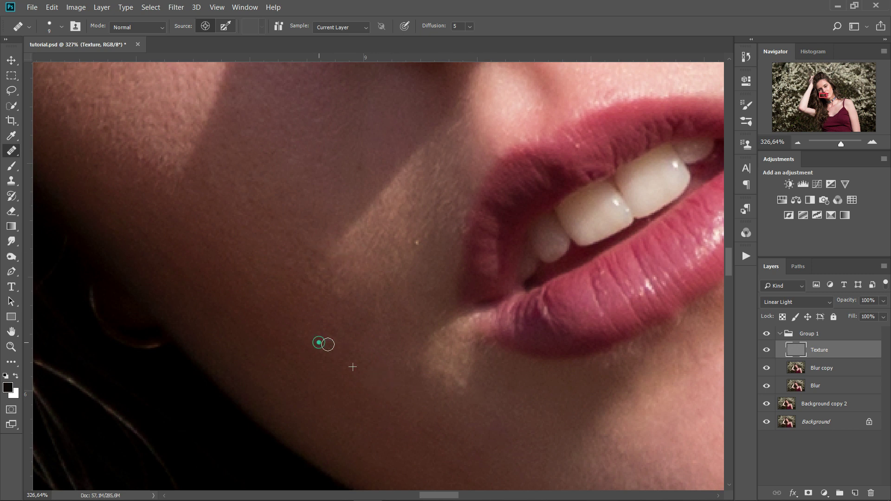
# Return to the Blur copy layer and even out the shaded skin tones beside the corner of the mouth.
pyautogui.hotkey('alt', '[')
pyautogui.keyDown('alt'); pyautogui.click(353, 308); pyautogui.keyUp('alt')
pyautogui.moveTo(357, 249); pyautogui.dragTo(317, 194)
pyautogui.moveTo(421, 335); pyautogui.dragTo(428, 336)
pyautogui.click(379, 311)
pyautogui.keyDown('alt'); pyautogui.click(452, 315); pyautogui.keyUp('alt')
pyautogui.click(419, 332)
pyautogui.keyDown('alt'); pyautogui.click(403, 307); pyautogui.keyUp('alt')
pyautogui.click(406, 337)
# Smooth the remaining tonal patches on the shaded lower cheek and jaw on the Blur copy layer.
pyautogui.scroll(-4, 409, 332)
pyautogui.scroll(3, 456, 305)
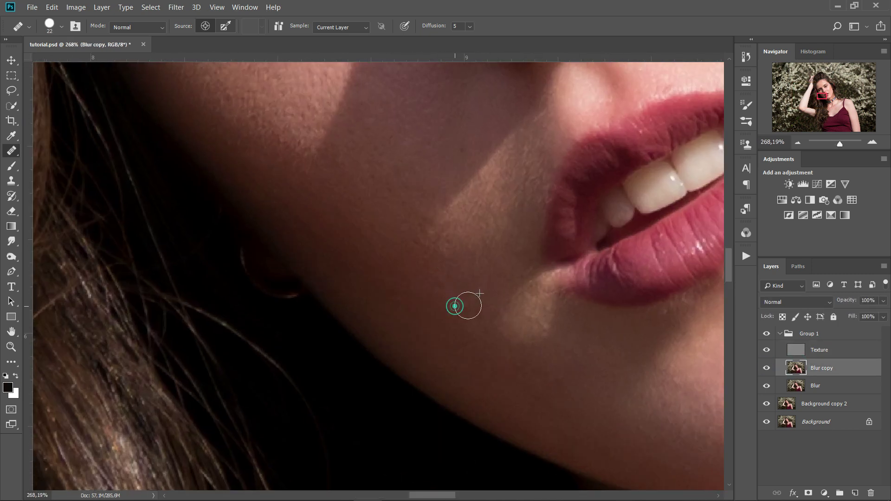
pyautogui.keyDown('alt'); pyautogui.click(420, 261); pyautogui.keyUp('alt')
pyautogui.click(447, 249)
pyautogui.moveTo(511, 284); pyautogui.dragTo(276, 199)
pyautogui.moveTo(549, 218); pyautogui.dragTo(567, 382)
pyautogui.keyDown('alt'); pyautogui.click(523, 189); pyautogui.keyUp('alt')
# Patch the fine crease beside the nostril on the Texture layer and deselect.
pyautogui.scroll(-3, 521, 169)
pyautogui.scroll(7, 478, 308)
pyautogui.hotkey('shift', 'j')
pyautogui.click(820, 350)
pyautogui.moveTo(378, 243)
pyautogui.mouseDown()
pyautogui.moveTo(422, 260)
pyautogui.moveTo(375, 234)
pyautogui.mouseUp()
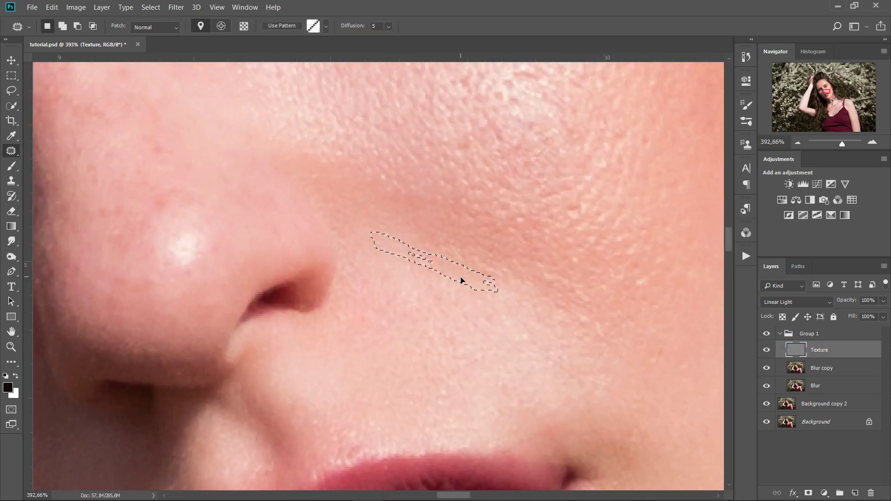
pyautogui.hotkey('ctrl', 'd')
# Reselect the Blur copy layer and inspect the retouched face at several magnifications.
pyautogui.click(822, 368)
pyautogui.press('s')
pyautogui.press('j')
pyautogui.scroll(-10, 576, 207)
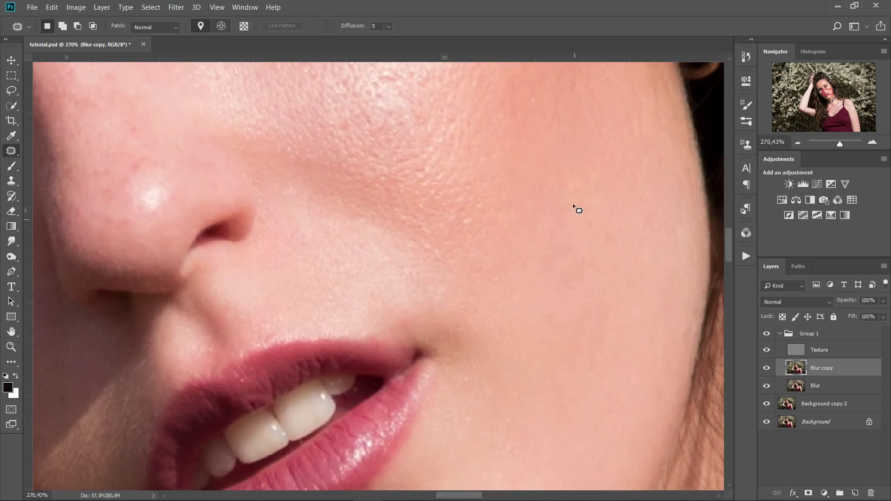
pyautogui.scroll(-2, 452, 268)
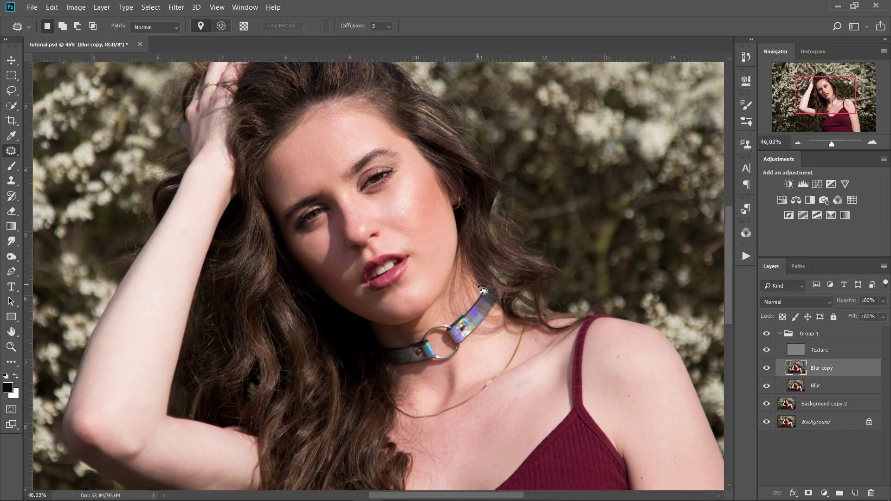
pyautogui.scroll(5, 511, 282)
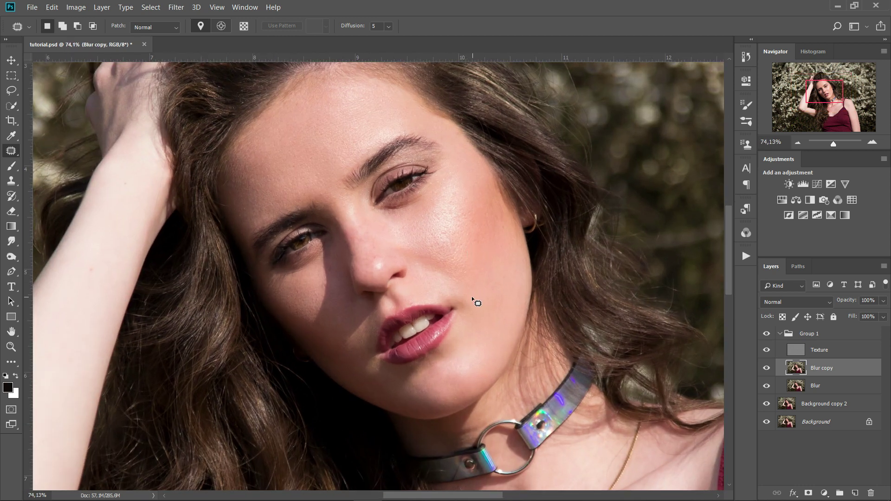
pyautogui.moveTo(461, 272); pyautogui.dragTo(501, 299)
pyautogui.scroll(1, 499, 281)
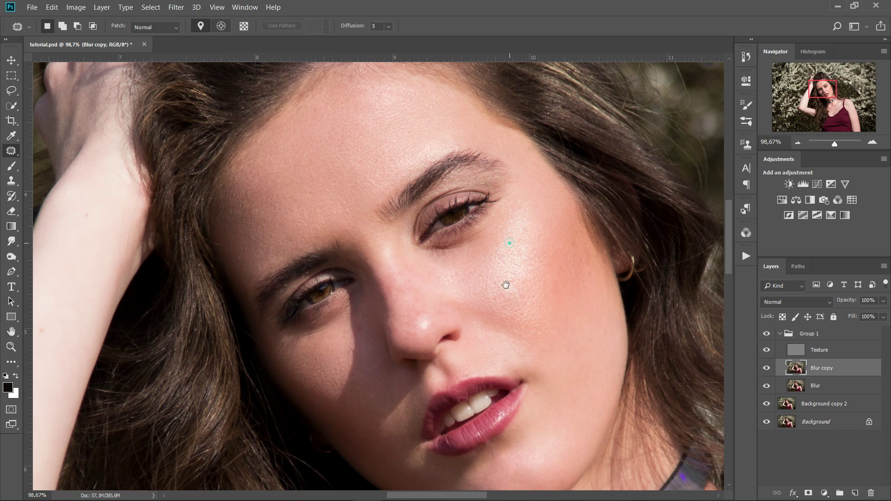
pyautogui.scroll(1, 461, 274)
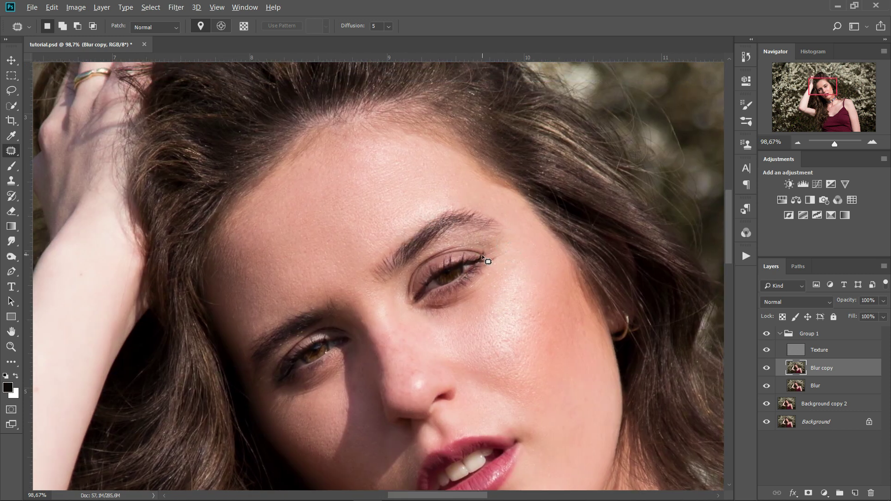
pyautogui.scroll(-2, 487, 258)
pyautogui.moveTo(511, 308); pyautogui.dragTo(472, 202)
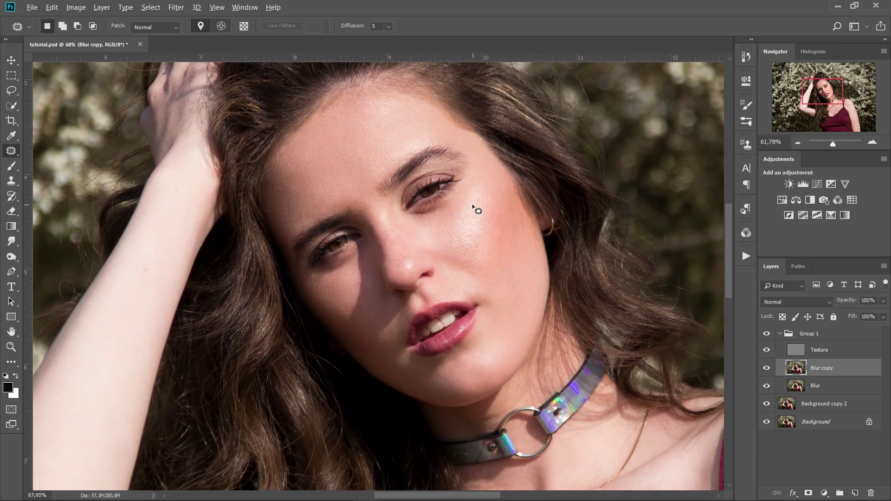
pyautogui.scroll(-1, 475, 208)
pyautogui.moveTo(647, 308); pyautogui.dragTo(656, 343)
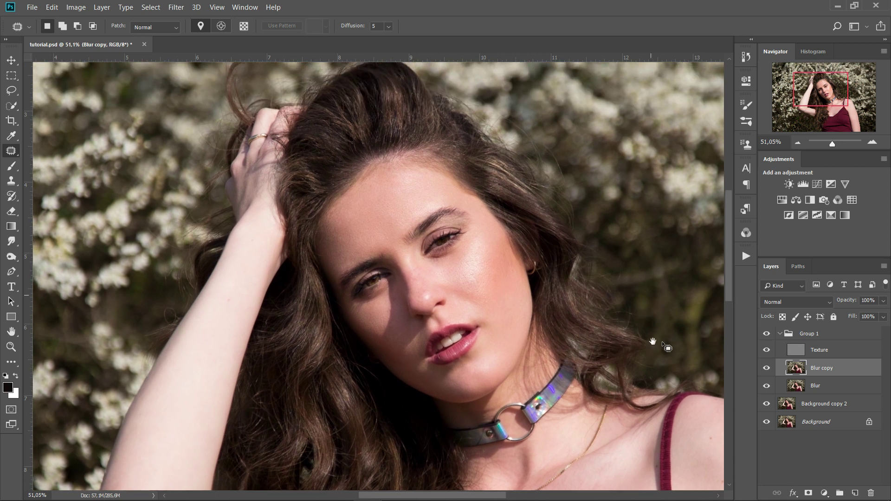
# Toggle the Blur copy layer's visibility repeatedly to compare the skin before and after retouching.
pyautogui.click(768, 370)
pyautogui.click(768, 371)
pyautogui.click(768, 371)
pyautogui.click(769, 372)
pyautogui.click(769, 372)
pyautogui.click(769, 371)
pyautogui.click(769, 372)
pyautogui.click(768, 371)
pyautogui.click(770, 373)
pyautogui.click(770, 372)
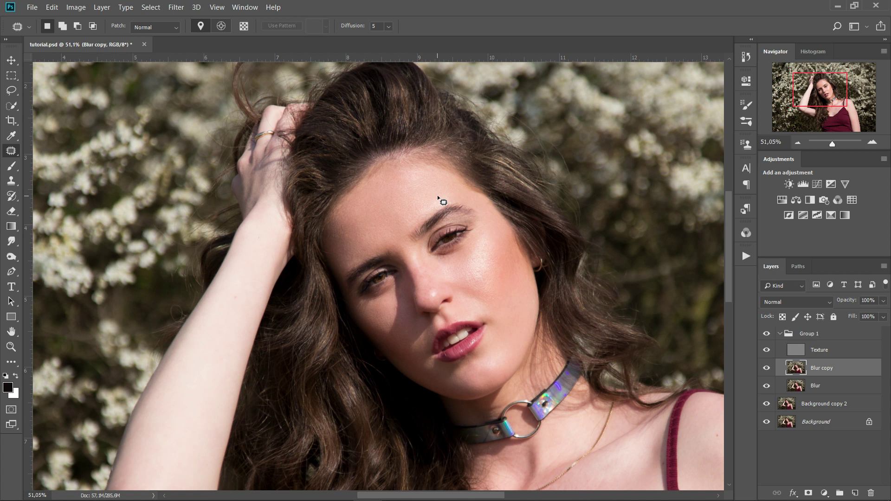
# Collapse Group 1 and add a Curves adjustment layer named "dodge" above it.
pyautogui.click(781, 334)
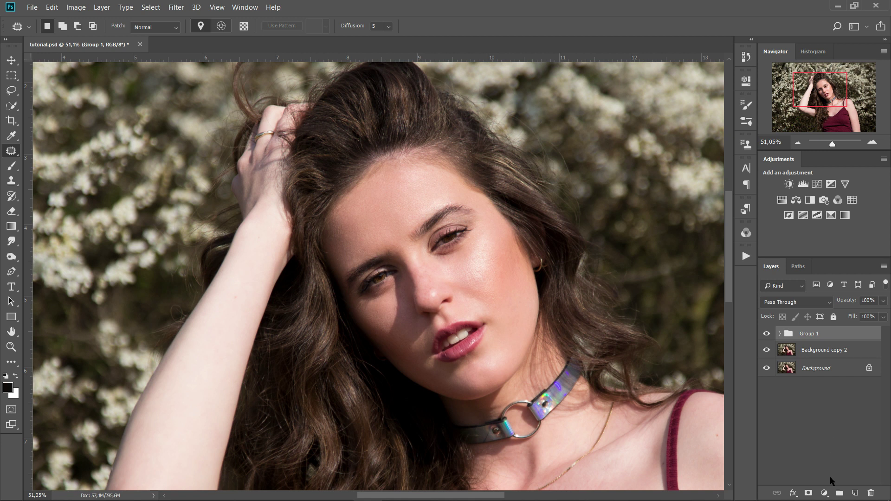
pyautogui.click(824, 493)
pyautogui.click(828, 343)
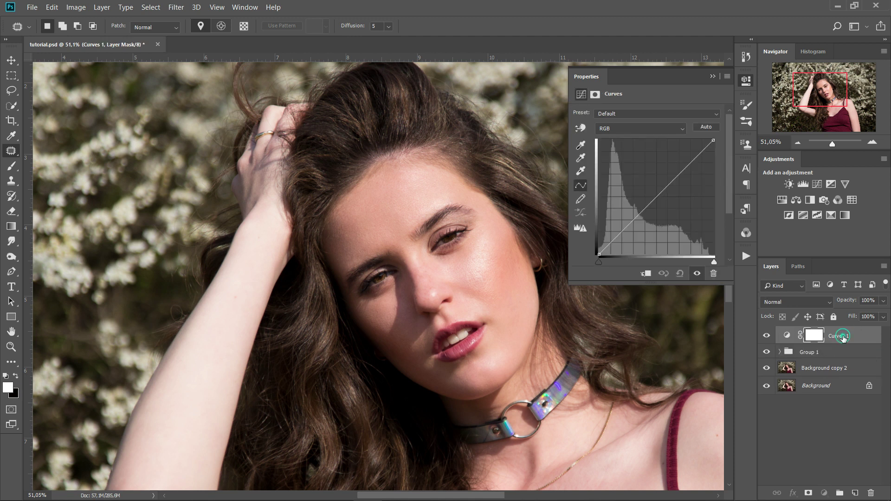
pyautogui.doubleClick(855, 335)
pyautogui.write('dodge')
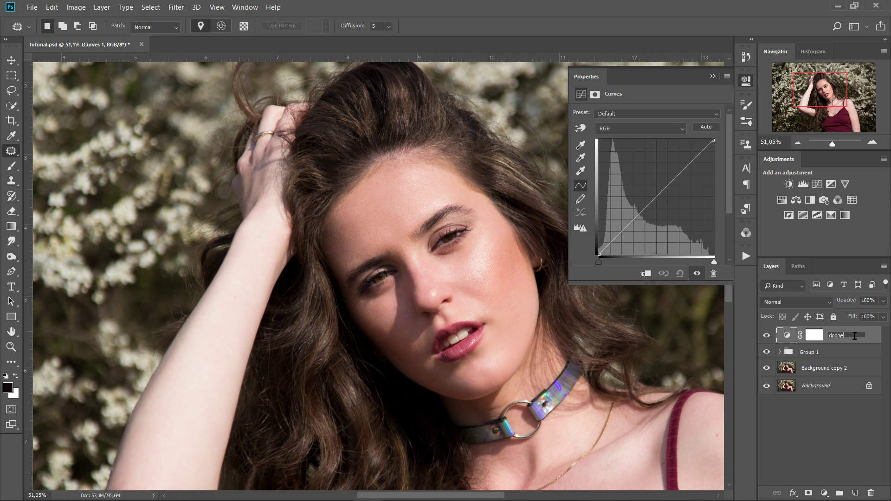
pyautogui.press('Return')
# Raise the midpoint of the dodge curve slightly to brighten the image and invert the layer's mask to black.
pyautogui.moveTo(658, 194); pyautogui.dragTo(655, 189)
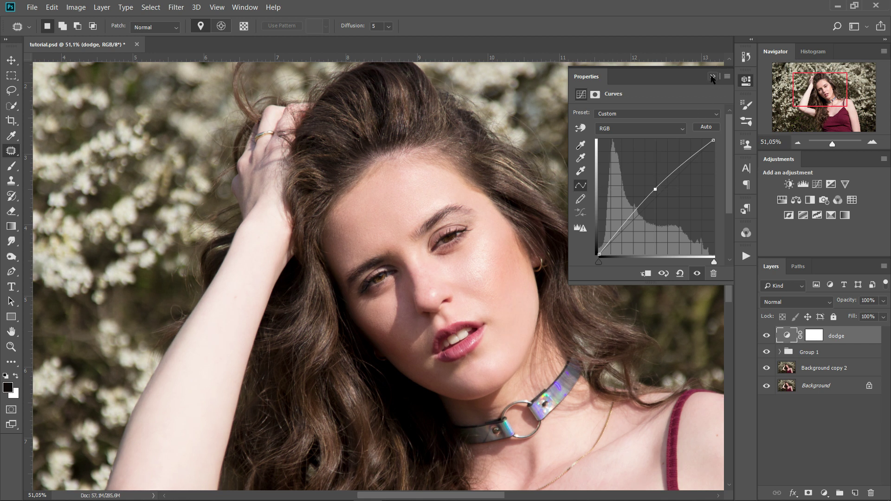
pyautogui.click(713, 76)
pyautogui.click(813, 335)
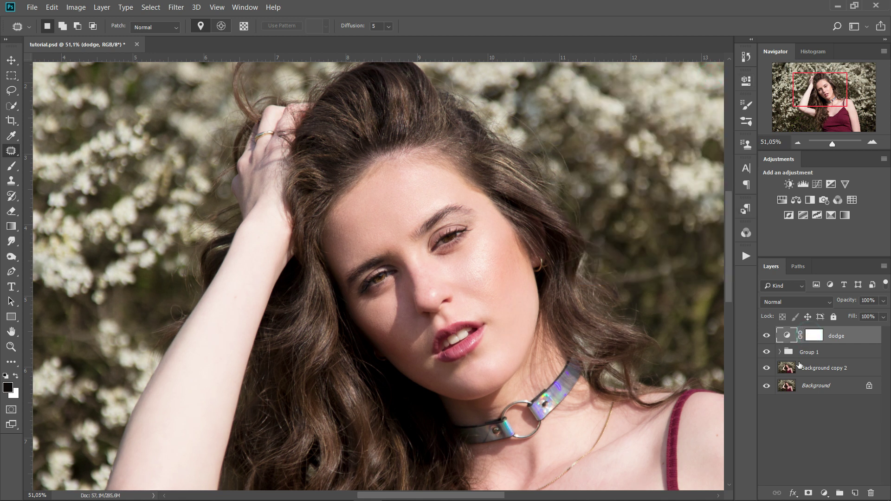
pyautogui.hotkey('ctrl', 'i')
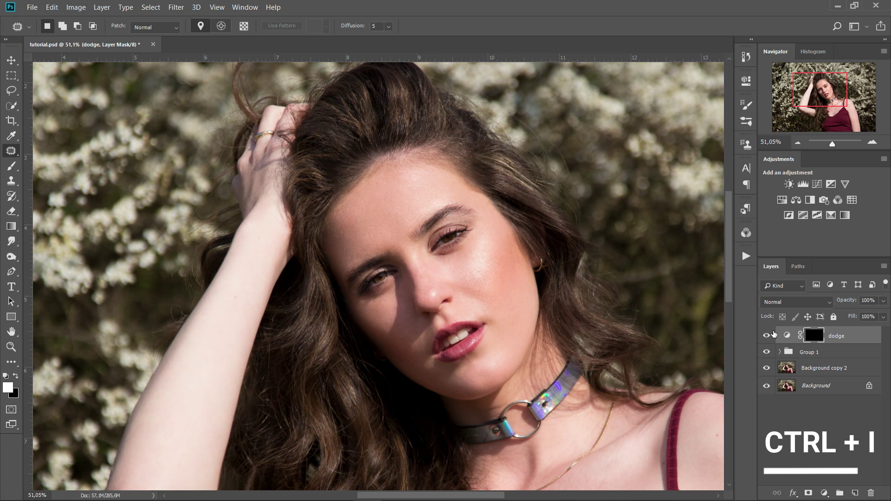
# Add a second Curves adjustment layer above dodge and name it "Burn".
pyautogui.click(824, 494)
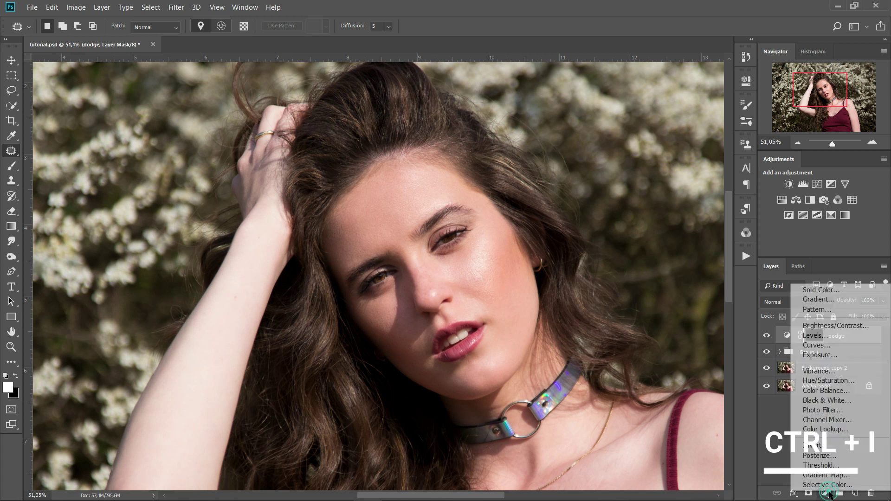
pyautogui.click(852, 348)
pyautogui.doubleClick(838, 335)
pyautogui.write('Burn')
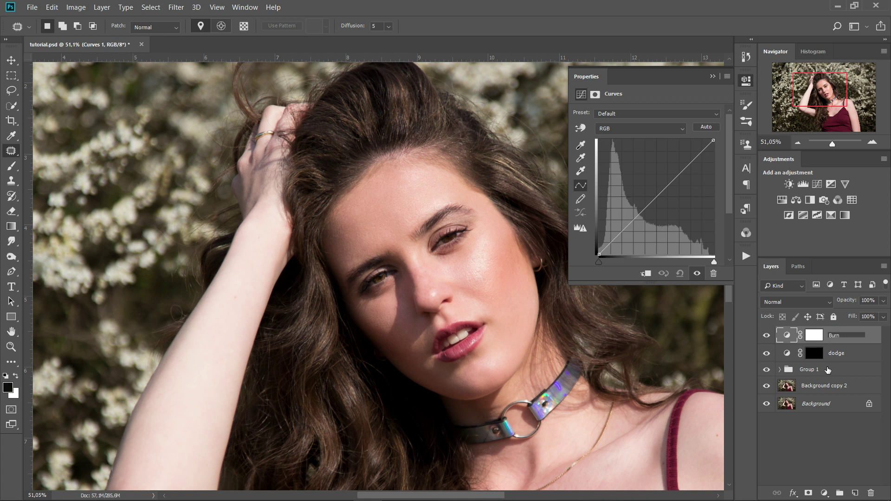
pyautogui.press('Return')
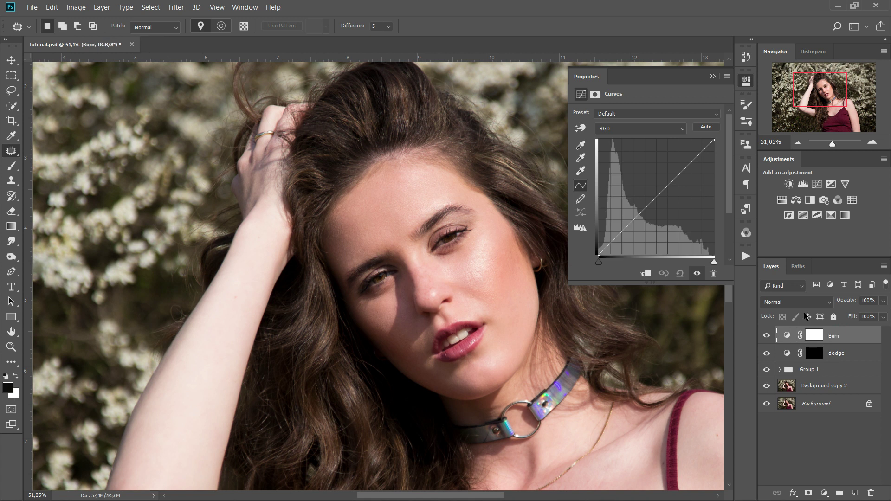
# Lower the midpoint of the Burn curve slightly to darken the image and invert the layer's mask to black.
pyautogui.click(660, 197)
pyautogui.moveTo(660, 197); pyautogui.dragTo(662, 201)
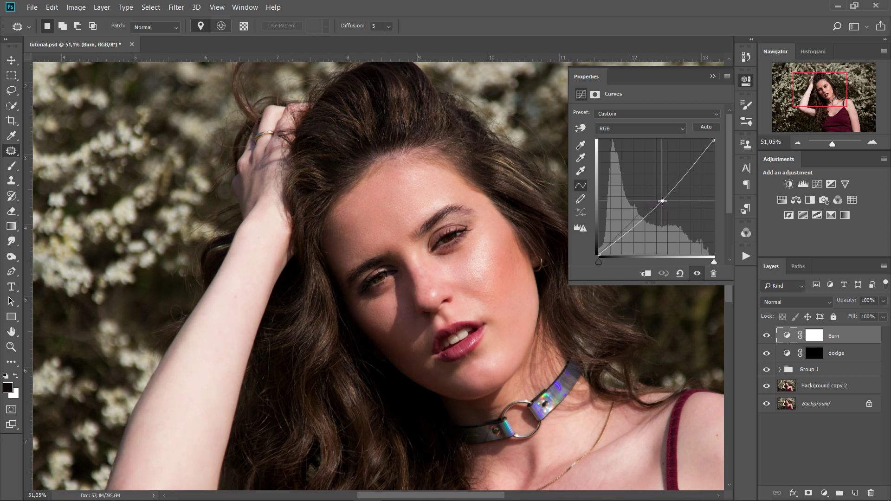
pyautogui.click(712, 76)
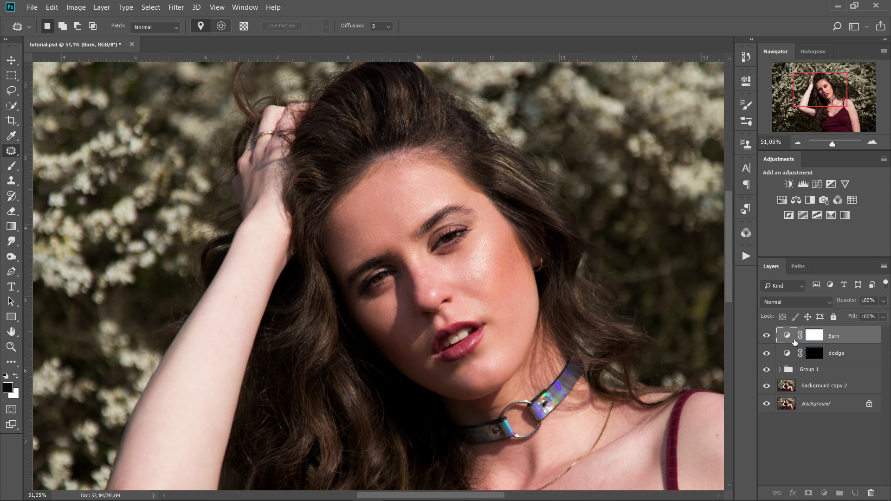
pyautogui.click(812, 336)
pyautogui.press('x')
pyautogui.hotkey('ctrl', 'i')
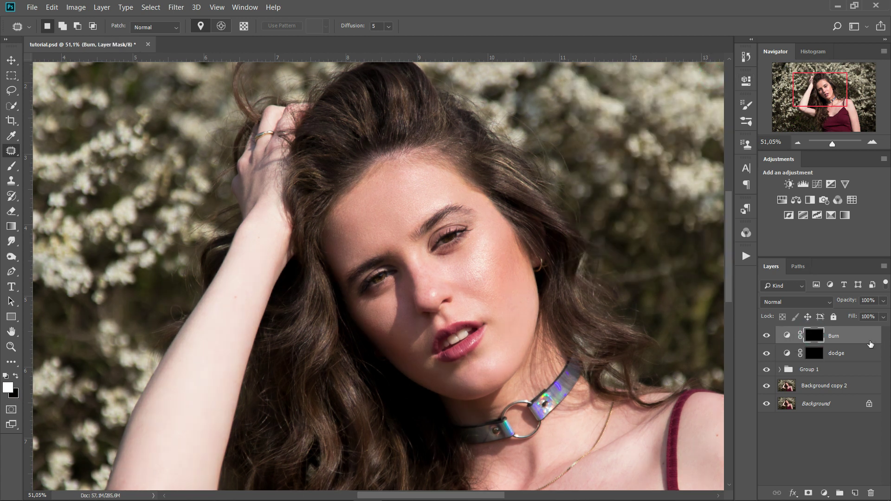
# Group the Burn and dodge layers, name the group "DandB" and expand it.
pyautogui.keyDown('shift'); pyautogui.click(862, 354); pyautogui.keyUp('shift')
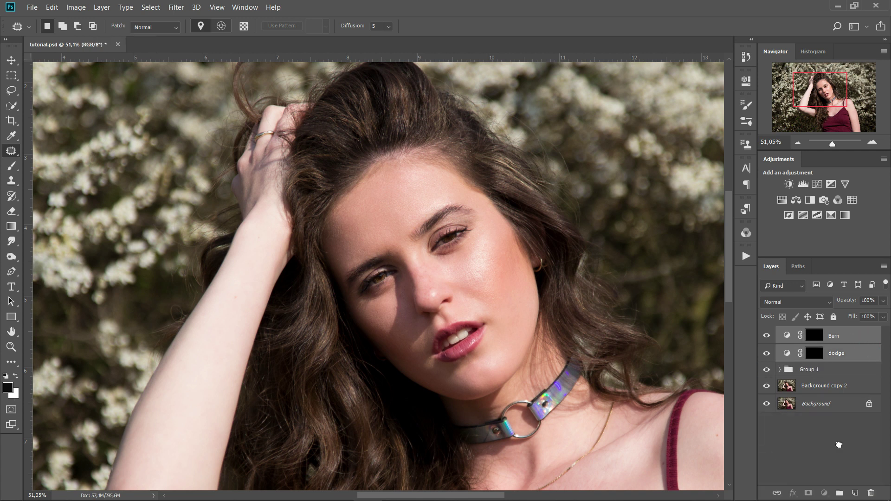
pyautogui.hotkey('ctrl', 'g')
pyautogui.doubleClick(812, 333)
pyautogui.write('Dand')
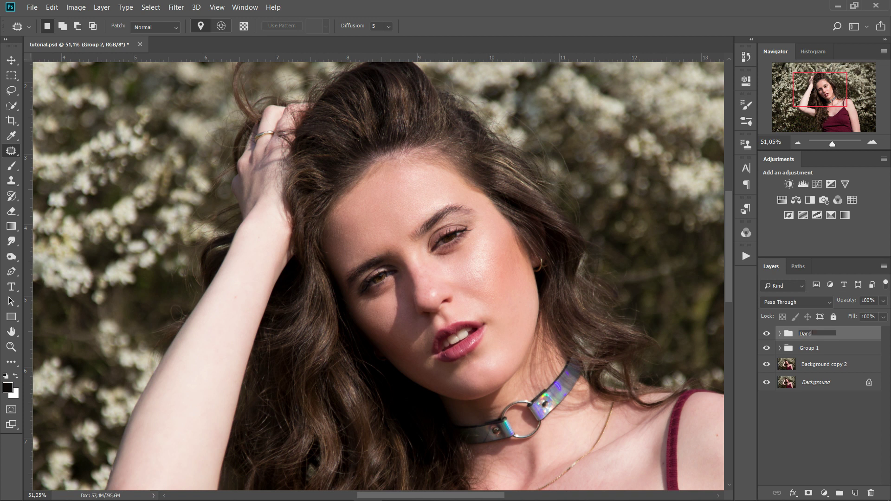
pyautogui.write('B')
pyautogui.press('Return')
pyautogui.click(779, 335)
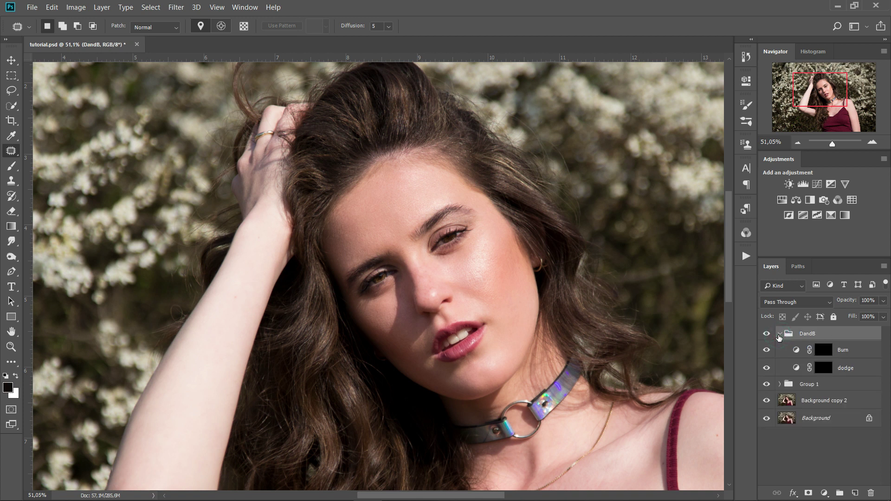
# Target the dodge layer's mask with white as the foreground colour and pick the Brush tool.
pyautogui.click(828, 372)
pyautogui.press('x')
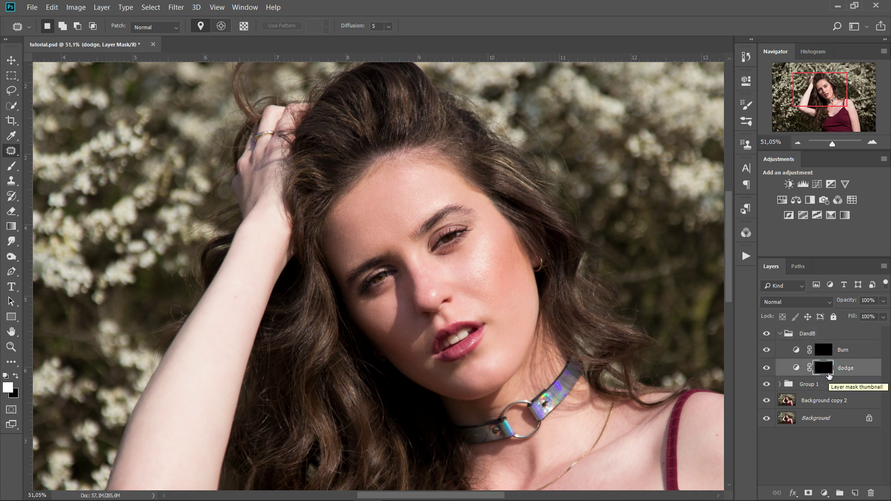
pyautogui.click(796, 369)
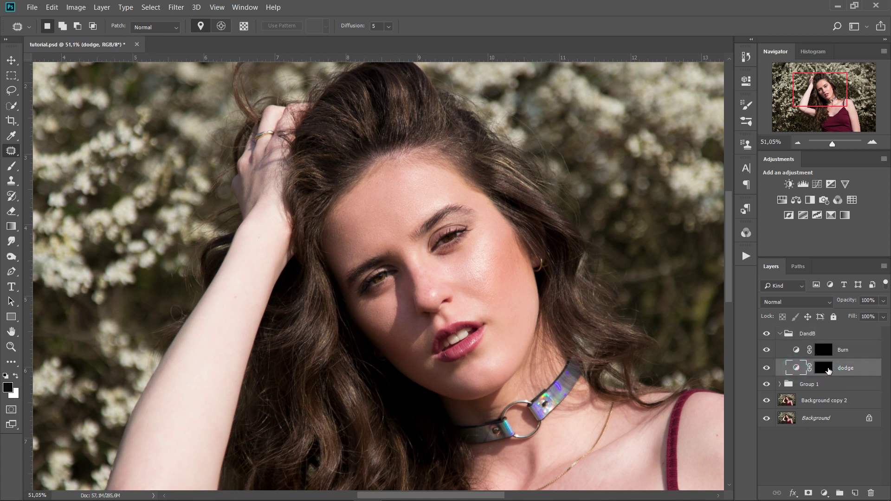
pyautogui.click(825, 369)
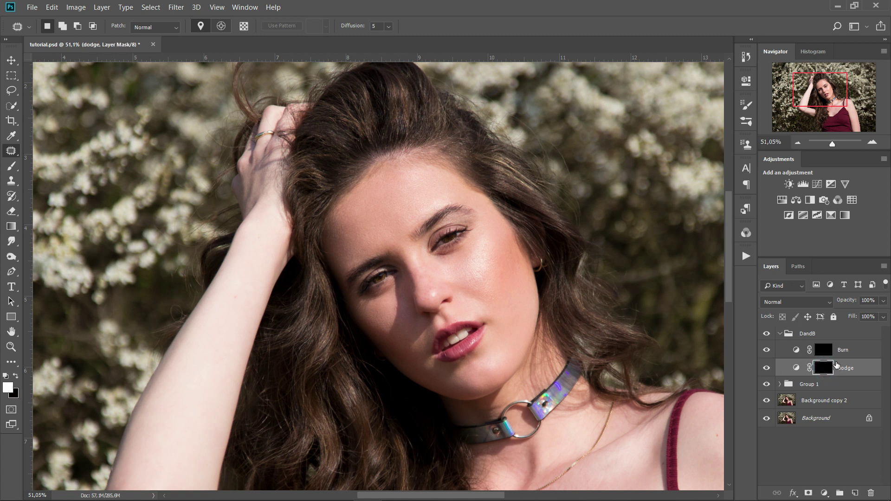
pyautogui.click(12, 166)
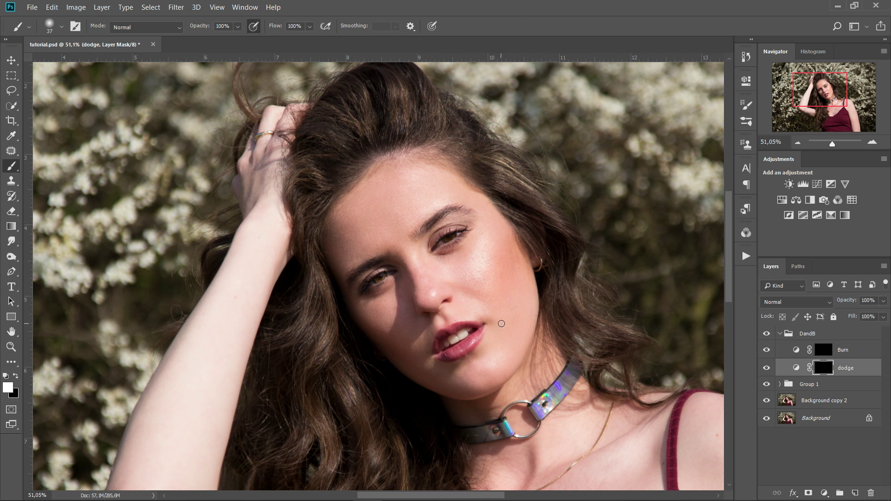
# Examine the face up close for shadows around the eyes, nose, mouth and cheeks.
pyautogui.moveTo(465, 302); pyautogui.dragTo(453, 255)
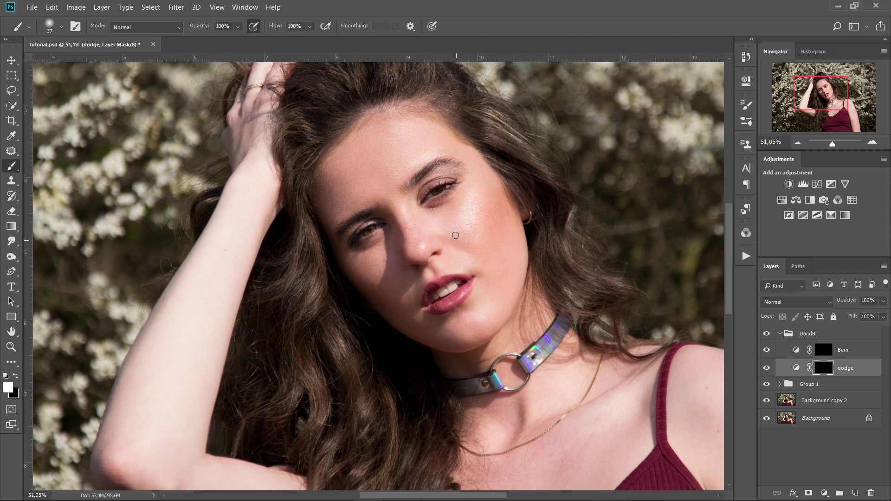
pyautogui.scroll(3, 441, 199)
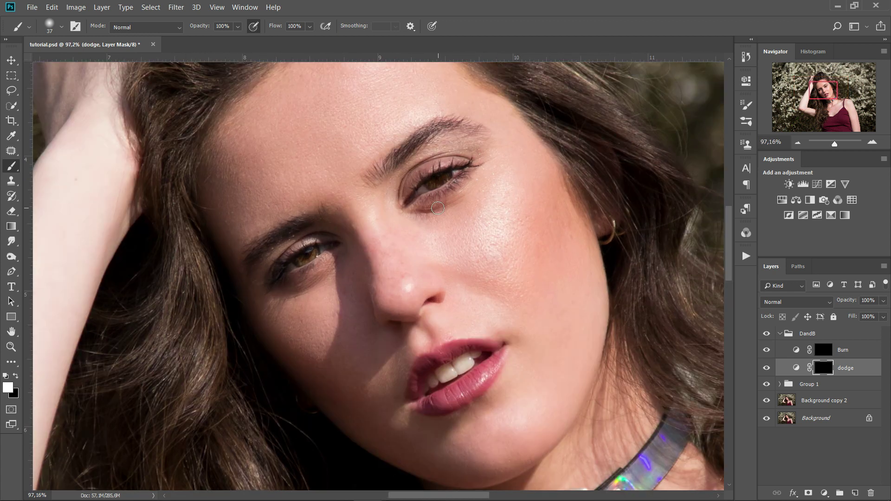
pyautogui.scroll(2, 435, 209)
pyautogui.scroll(1, 427, 219)
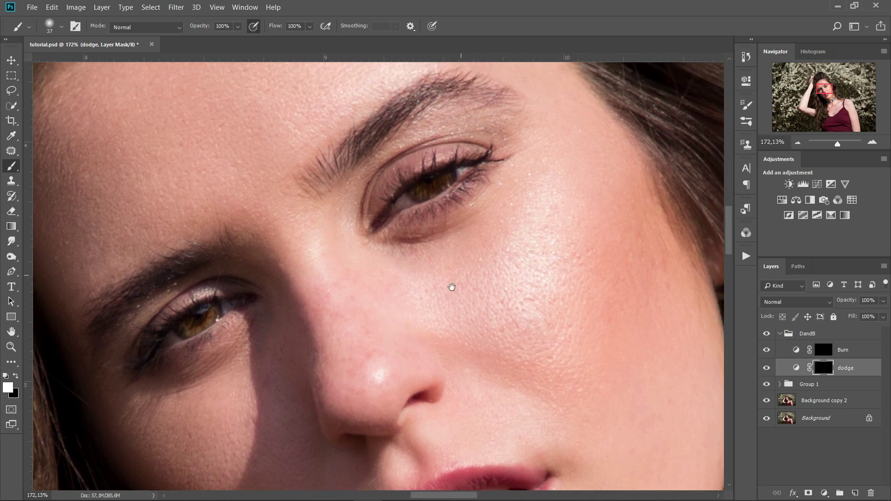
pyautogui.moveTo(452, 284); pyautogui.dragTo(471, 161)
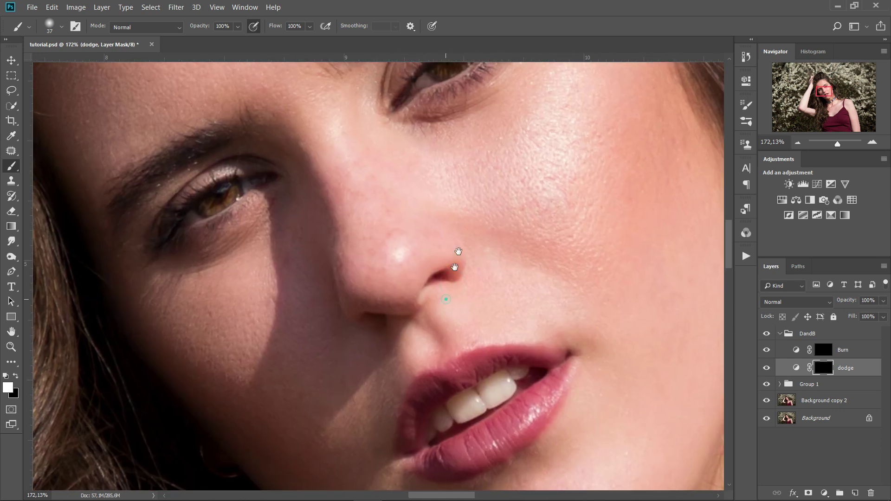
pyautogui.moveTo(443, 301); pyautogui.dragTo(457, 239)
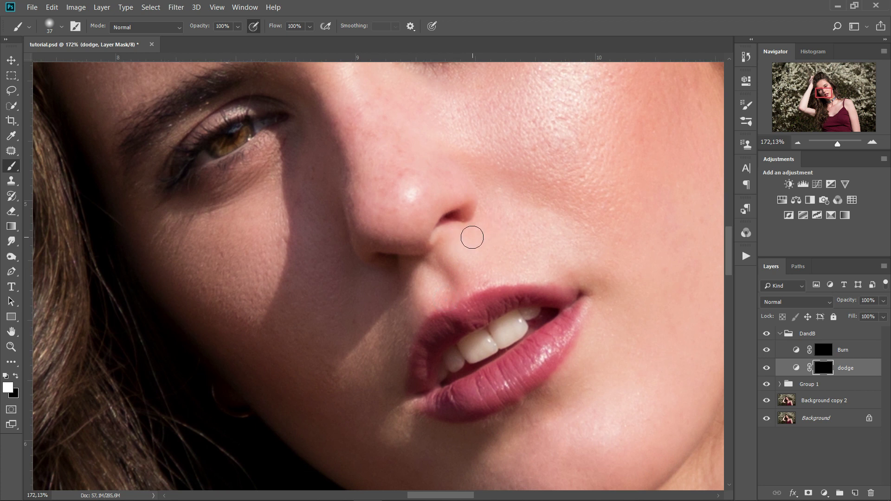
pyautogui.scroll(3, 362, 122)
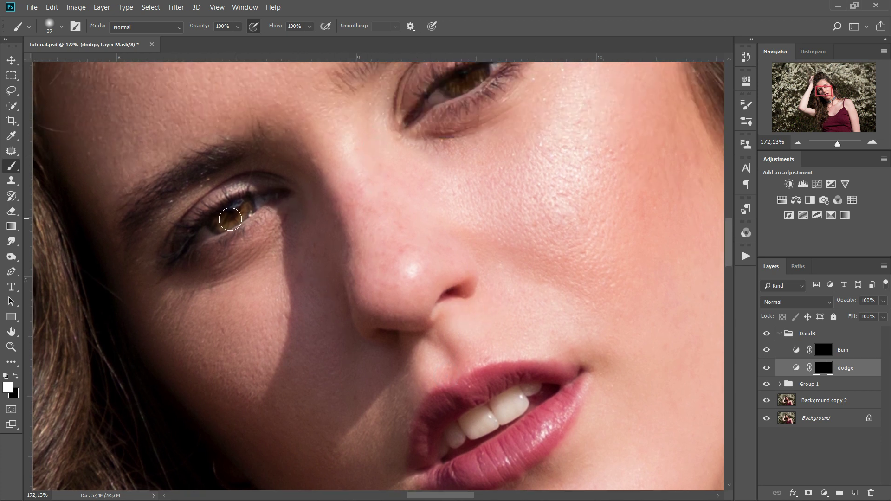
pyautogui.moveTo(443, 239); pyautogui.dragTo(387, 170)
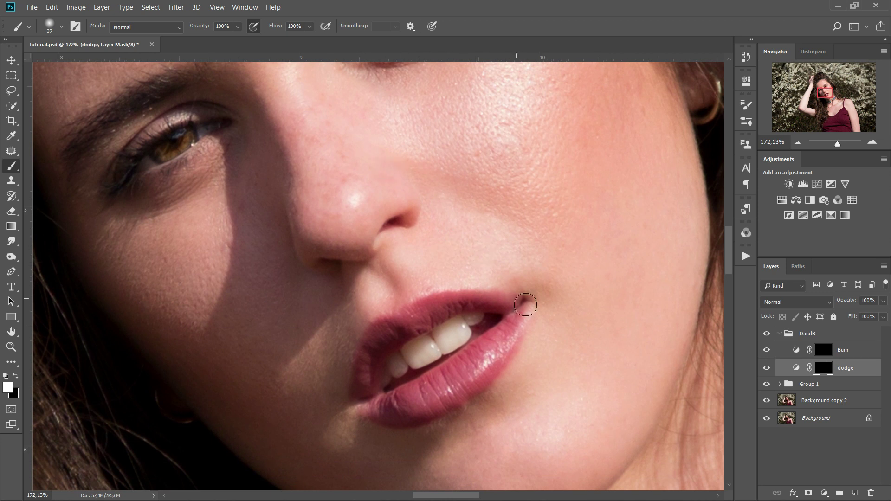
pyautogui.scroll(-4, 545, 242)
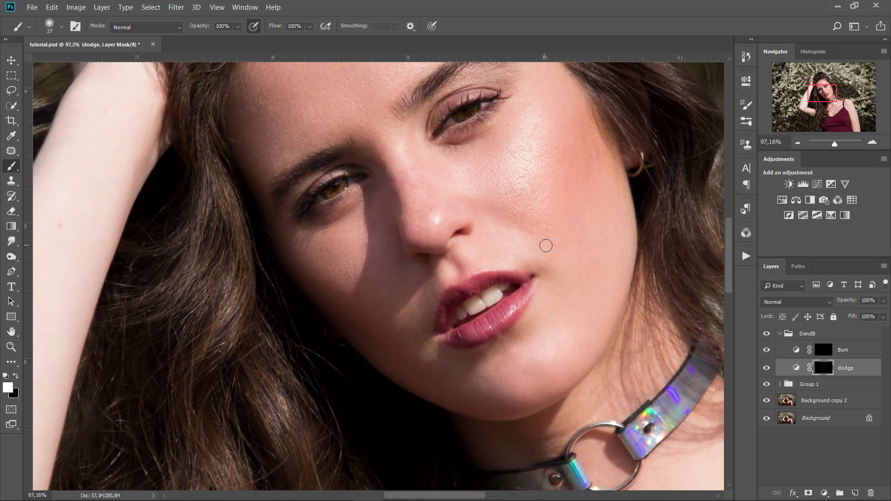
pyautogui.scroll(3, 551, 258)
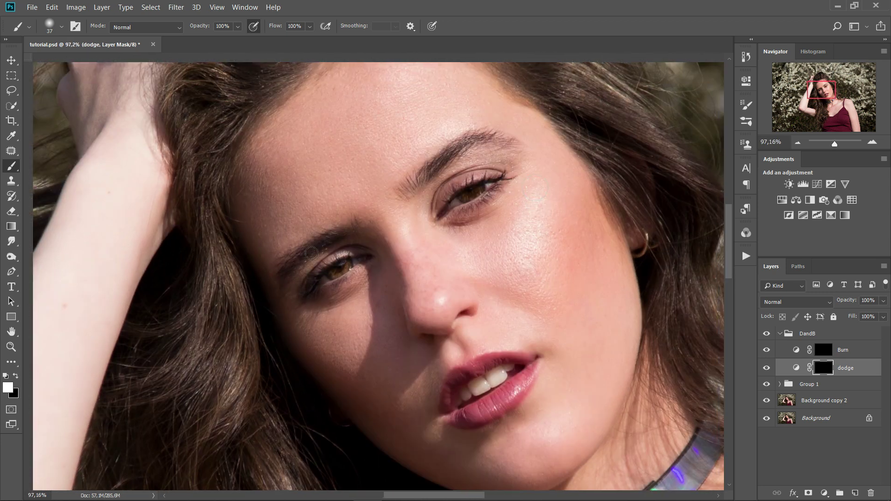
# Set the brush to 50 px and its flow to 10% for working beneath the brightly lit eye.
pyautogui.moveTo(509, 227)
pyautogui.mouseDown()
pyautogui.moveTo(533, 226)
pyautogui.moveTo(513, 227)
pyautogui.mouseUp()
pyautogui.scroll(2, 483, 199)
pyautogui.scroll(4, 485, 195)
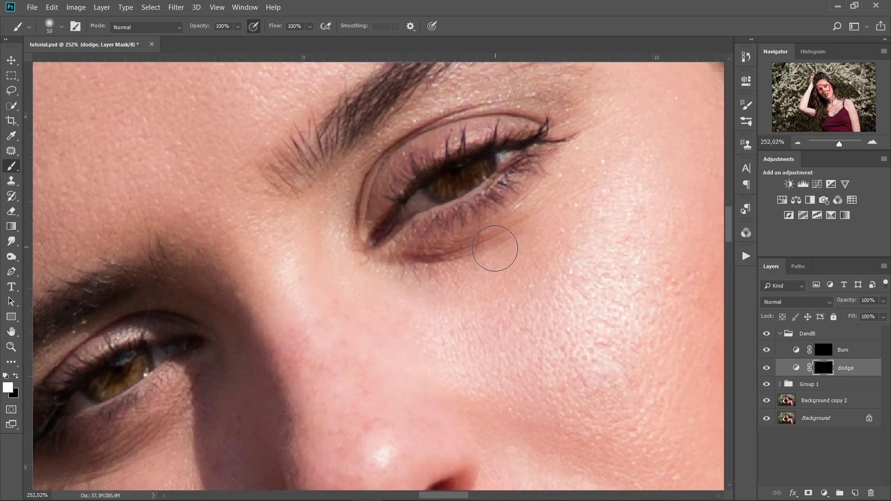
pyautogui.click(299, 27)
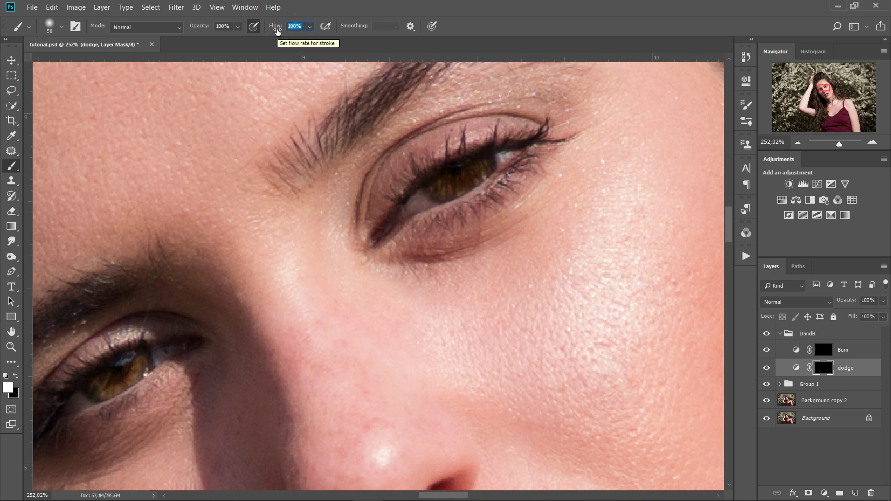
pyautogui.write('1')
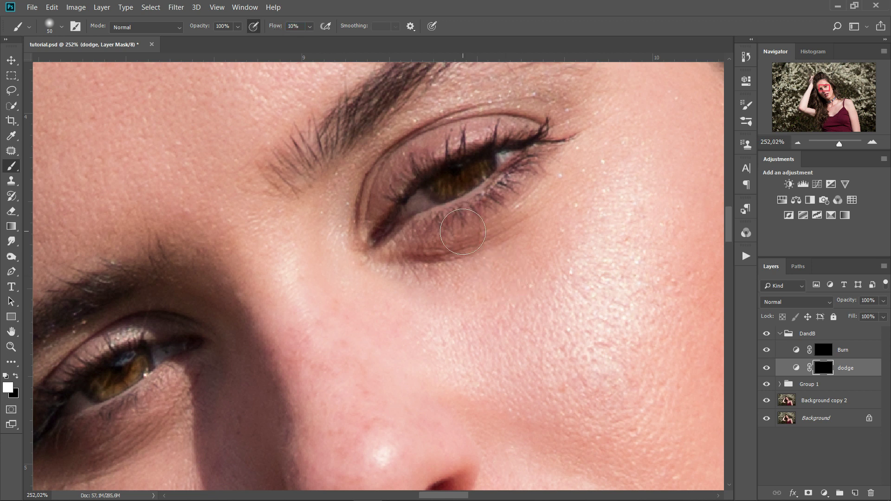
# Paint white on the dodge mask over the dark skin beneath the brightly lit eye.
pyautogui.moveTo(471, 247)
pyautogui.mouseDown()
pyautogui.moveTo(480, 248)
pyautogui.moveTo(459, 260)
pyautogui.mouseUp()
pyautogui.moveTo(483, 233); pyautogui.dragTo(464, 236)
pyautogui.moveTo(400, 252)
pyautogui.mouseDown()
pyautogui.moveTo(473, 236)
pyautogui.moveTo(433, 252)
pyautogui.moveTo(414, 243)
pyautogui.moveTo(494, 175)
pyautogui.mouseUp()
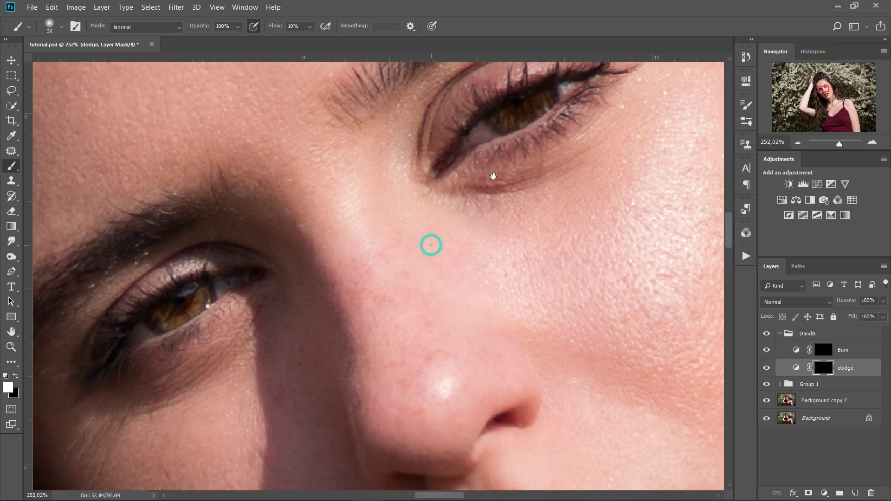
# Lighten the dark circle beneath the shaded eye on the dodge mask with a 36 px brush.
pyautogui.moveTo(168, 378); pyautogui.dragTo(86, 391)
pyautogui.moveTo(160, 360); pyautogui.dragTo(73, 378)
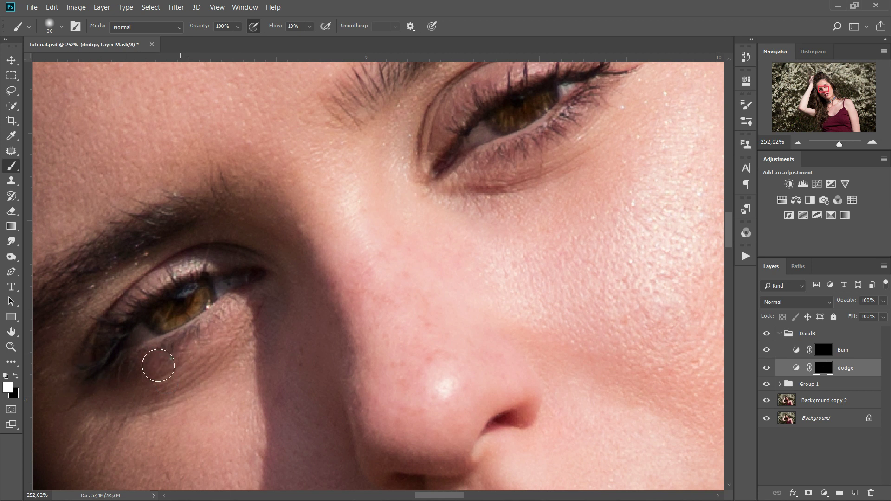
pyautogui.moveTo(236, 342); pyautogui.dragTo(178, 386)
pyautogui.moveTo(189, 379); pyautogui.dragTo(141, 400)
pyautogui.moveTo(147, 394); pyautogui.dragTo(90, 398)
pyautogui.moveTo(160, 365); pyautogui.dragTo(122, 364)
pyautogui.press('space')
pyautogui.moveTo(194, 369); pyautogui.dragTo(159, 374)
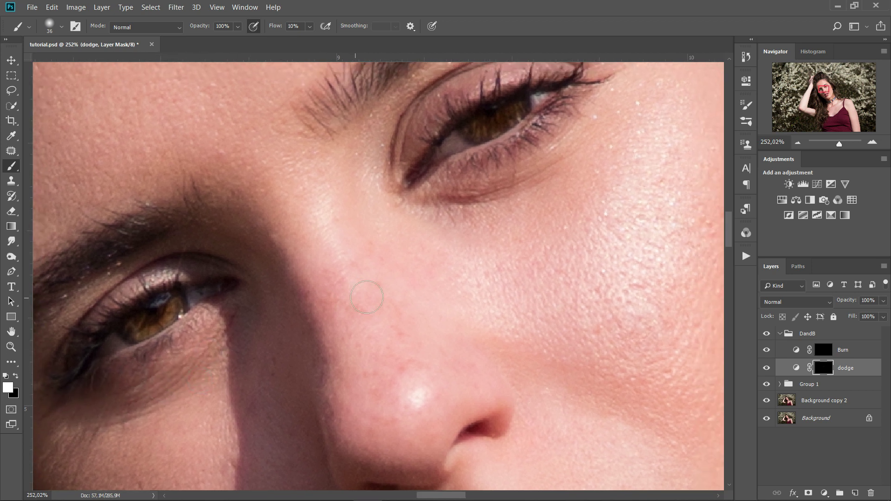
# Compare the face before and after dodging by toggling the dodge layer's visibility.
pyautogui.scroll(-6, 456, 293)
pyautogui.moveTo(469, 298); pyautogui.dragTo(509, 233)
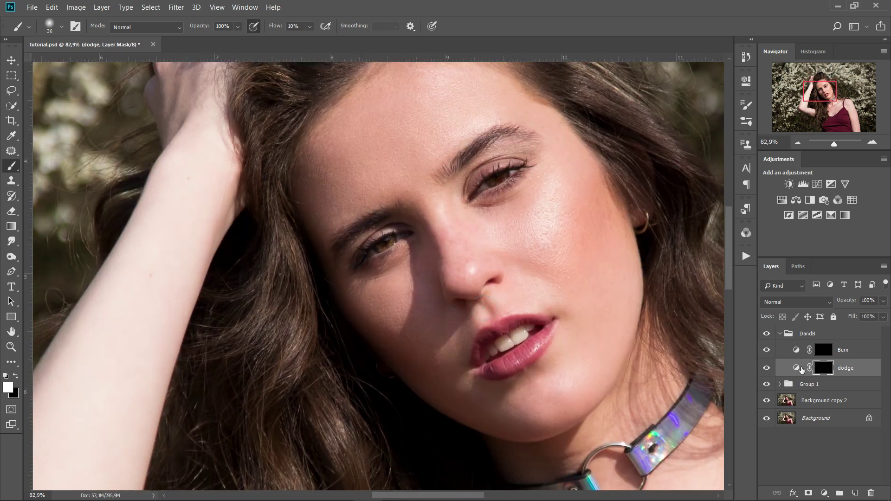
pyautogui.click(767, 368)
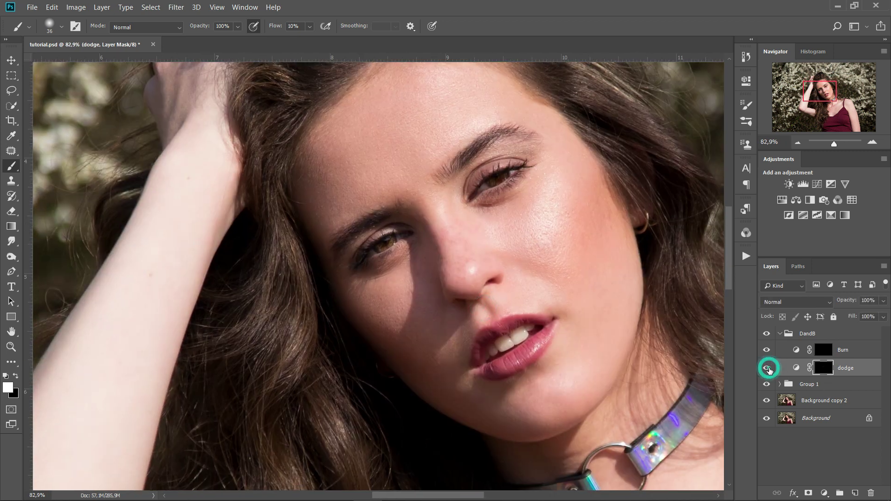
pyautogui.click(767, 368)
pyautogui.click(767, 368)
pyautogui.click(767, 369)
pyautogui.click(767, 368)
pyautogui.click(767, 369)
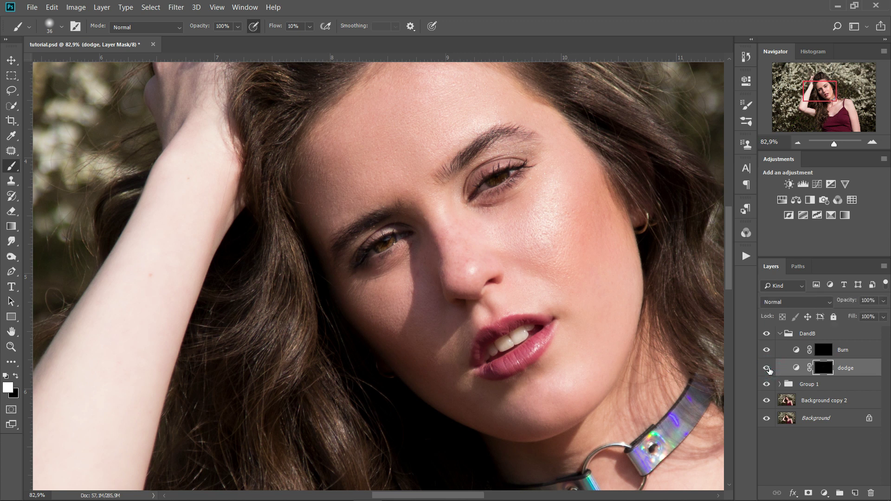
# Lighten the skin around the brightly lit eye and the cheek below the shaded eye with a 62 to 68 px brush.
pyautogui.scroll(6, 561, 185)
pyautogui.moveTo(498, 205); pyautogui.dragTo(515, 213)
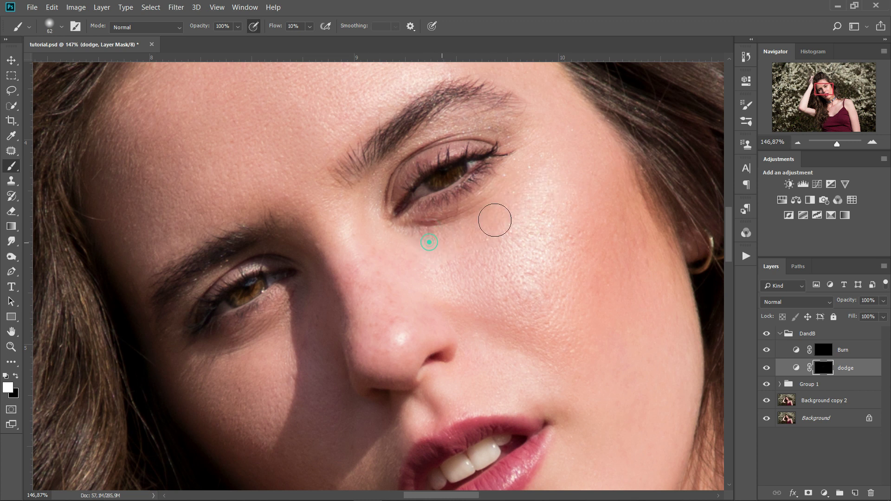
pyautogui.moveTo(530, 108); pyautogui.dragTo(510, 200)
pyautogui.moveTo(545, 143); pyautogui.dragTo(589, 109)
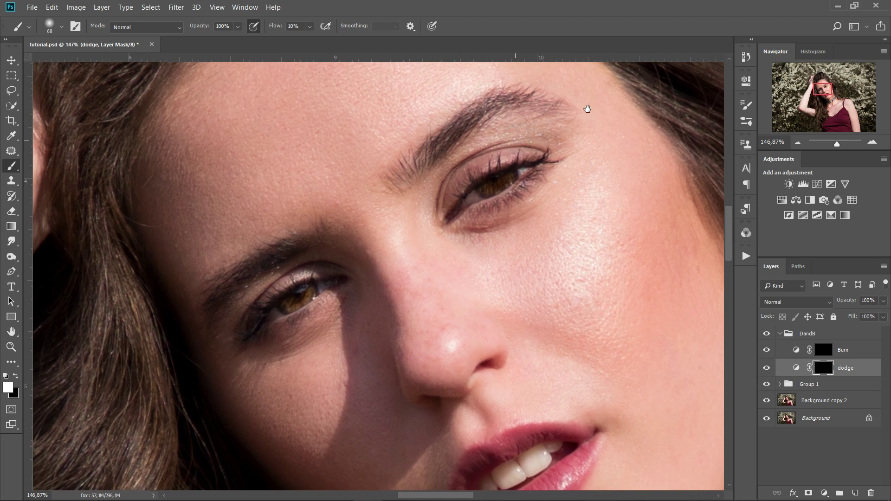
pyautogui.moveTo(296, 390)
pyautogui.mouseDown()
pyautogui.moveTo(236, 363)
pyautogui.moveTo(220, 379)
pyautogui.mouseUp()
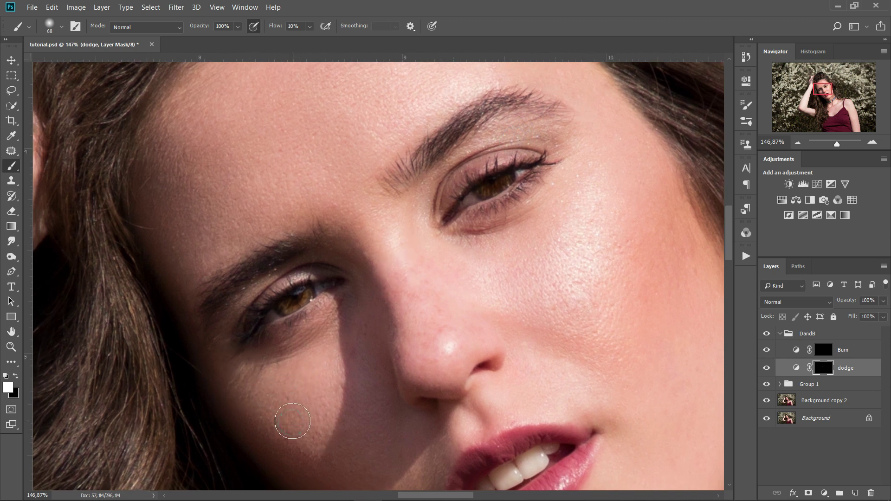
# Lighten the shaded skin beside the darker corner of the mouth with a 36 px brush.
pyautogui.moveTo(319, 320); pyautogui.dragTo(325, 201)
pyautogui.moveTo(378, 302); pyautogui.dragTo(378, 237)
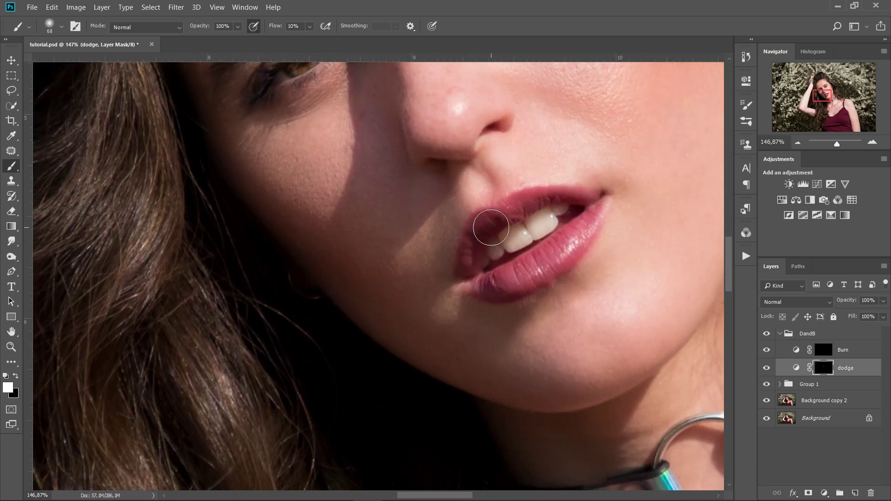
pyautogui.scroll(6, 406, 268)
pyautogui.moveTo(408, 255)
pyautogui.mouseDown()
pyautogui.moveTo(373, 261)
pyautogui.moveTo(402, 252)
pyautogui.moveTo(420, 265)
pyautogui.moveTo(430, 258)
pyautogui.mouseUp()
pyautogui.moveTo(462, 231)
pyautogui.mouseDown()
pyautogui.moveTo(460, 249)
pyautogui.moveTo(461, 208)
pyautogui.mouseUp()
pyautogui.moveTo(462, 193)
pyautogui.mouseDown()
pyautogui.moveTo(464, 180)
pyautogui.moveTo(463, 229)
pyautogui.moveTo(466, 207)
pyautogui.mouseUp()
pyautogui.moveTo(478, 171)
pyautogui.mouseDown()
pyautogui.moveTo(486, 172)
pyautogui.moveTo(478, 176)
pyautogui.moveTo(486, 187)
pyautogui.moveTo(478, 215)
pyautogui.moveTo(462, 179)
pyautogui.mouseUp()
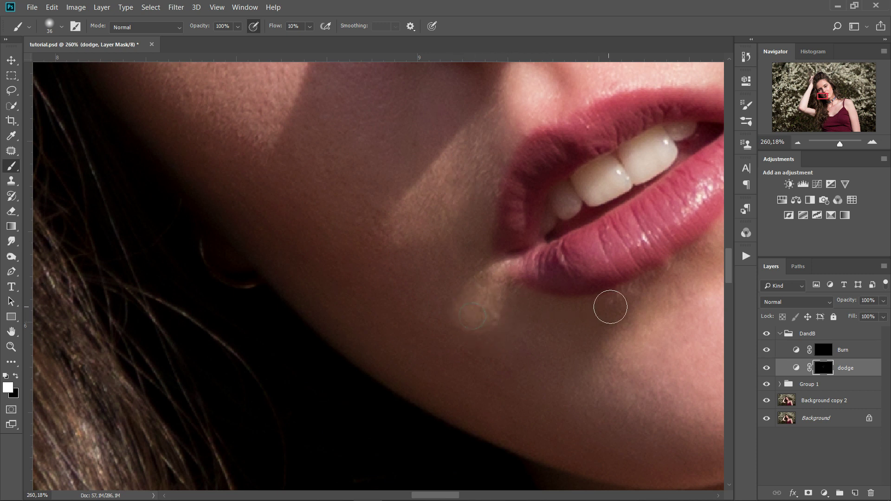
# Lighten the shadow beneath the lower lip, and enlarge the brush to 40 px to dodge the chin.
pyautogui.moveTo(547, 275); pyautogui.dragTo(460, 230)
pyautogui.moveTo(553, 255); pyautogui.dragTo(514, 275)
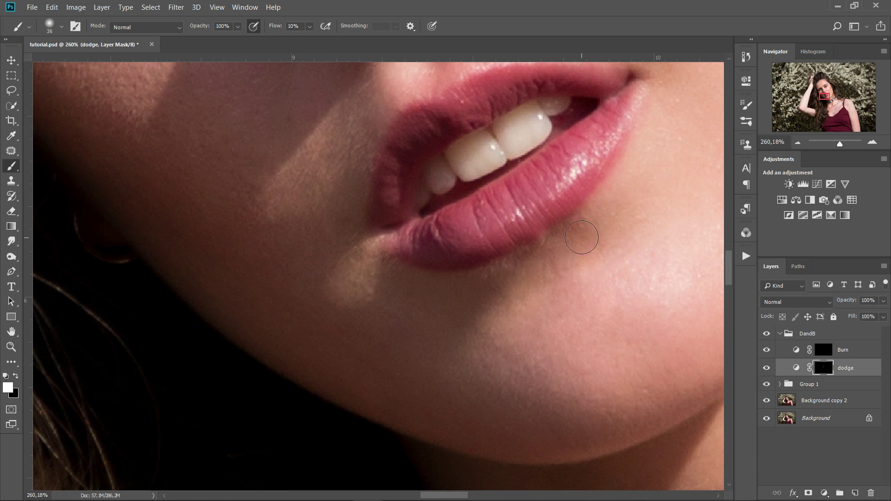
pyautogui.moveTo(579, 229); pyautogui.dragTo(576, 224)
pyautogui.moveTo(535, 250); pyautogui.dragTo(507, 279)
pyautogui.moveTo(520, 260); pyautogui.dragTo(542, 258)
pyautogui.moveTo(502, 295)
pyautogui.mouseDown()
pyautogui.moveTo(495, 309)
pyautogui.moveTo(510, 293)
pyautogui.moveTo(476, 321)
pyautogui.moveTo(438, 312)
pyautogui.mouseUp()
pyautogui.press(']')
pyautogui.moveTo(621, 361); pyautogui.dragTo(531, 323)
pyautogui.moveTo(460, 372); pyautogui.dragTo(466, 374)
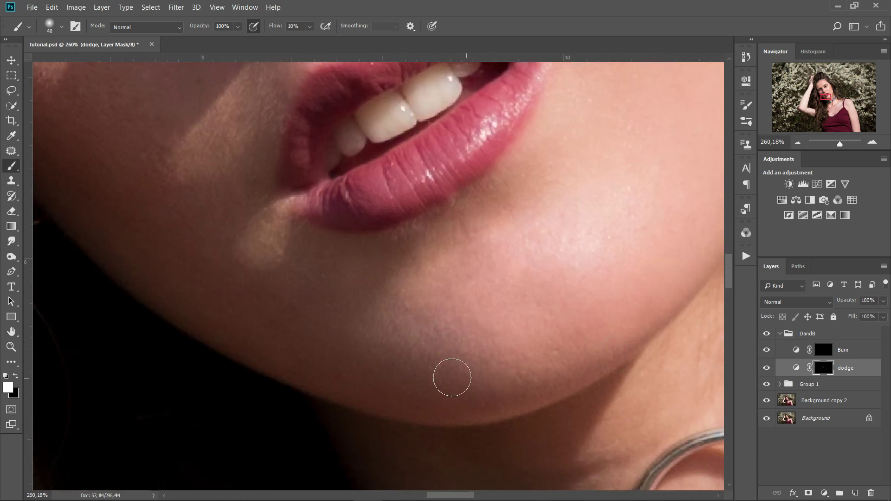
# Paint black with a 68 px brush on the dodge mask along the shaded jawline to remove excess lightening.
pyautogui.keyDown('alt'); pyautogui.scroll(-5, 353, 263); pyautogui.keyUp('alt')
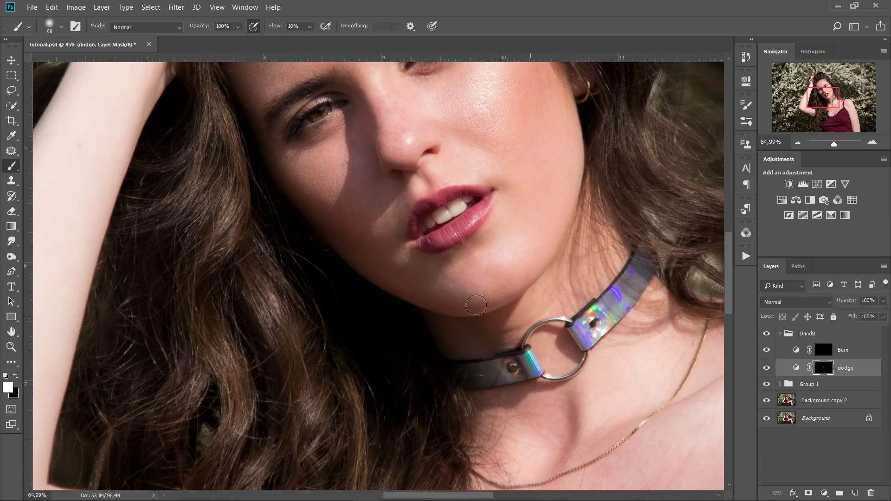
pyautogui.keyDown('alt'); pyautogui.scroll(4, 443, 280); pyautogui.keyUp('alt')
pyautogui.keyDown('alt'); pyautogui.scroll(3, 413, 249); pyautogui.keyUp('alt')
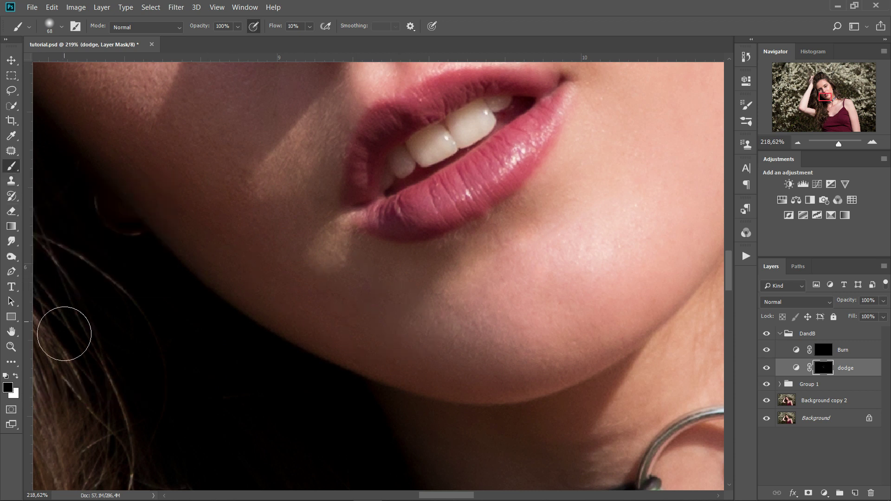
pyautogui.moveTo(239, 255); pyautogui.dragTo(350, 330)
pyautogui.moveTo(183, 232); pyautogui.dragTo(315, 318)
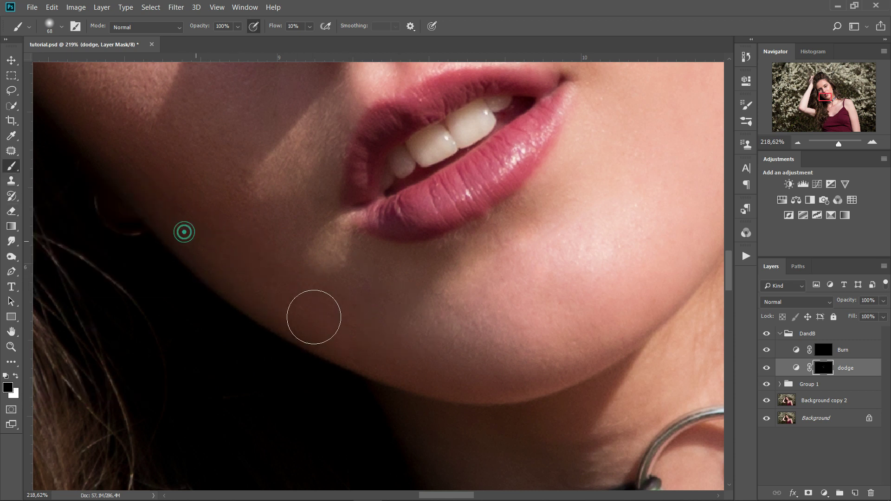
pyautogui.moveTo(178, 220); pyautogui.dragTo(303, 316)
pyautogui.moveTo(205, 246); pyautogui.dragTo(342, 353)
pyautogui.moveTo(275, 289)
pyautogui.mouseDown()
pyautogui.moveTo(388, 364)
pyautogui.moveTo(412, 397)
pyautogui.mouseUp()
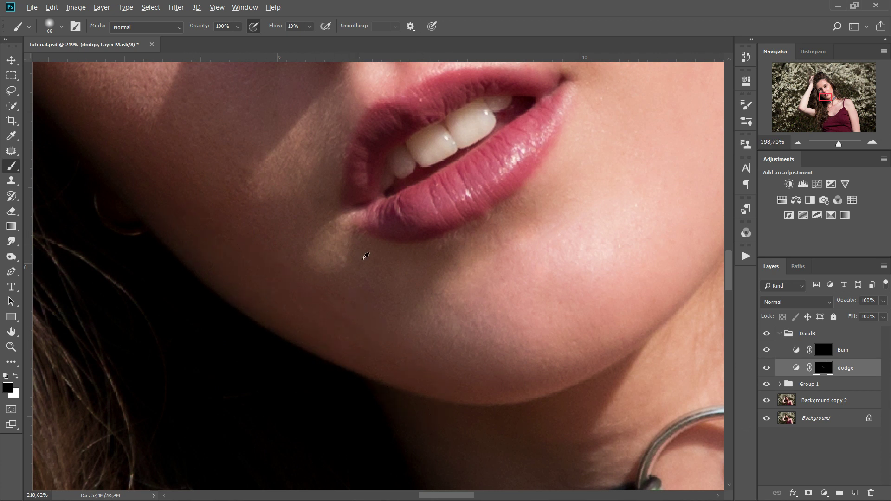
# Restore white as the foreground colour and lighten the shadow below the lower lip with a 39 px brush.
pyautogui.scroll(-5, 366, 256)
pyautogui.scroll(4, 517, 270)
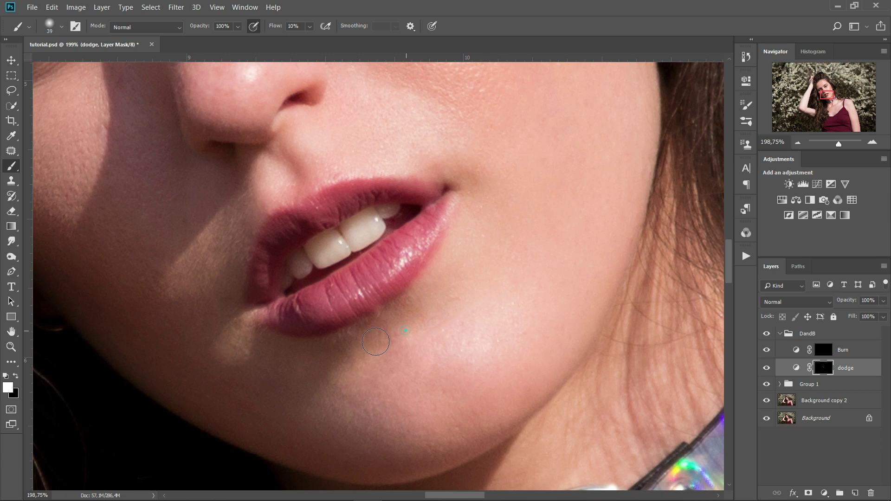
pyautogui.scroll(-4, 375, 341)
pyautogui.scroll(7, 364, 269)
pyautogui.moveTo(294, 275)
pyautogui.mouseDown()
pyautogui.moveTo(372, 286)
pyautogui.moveTo(301, 282)
pyautogui.moveTo(382, 324)
pyautogui.mouseUp()
# Enlarge the brush to 86 px and lighten the sunlit cheek beside the nose and mouth on the dodge mask.
pyautogui.scroll(-5, 430, 261)
pyautogui.press(']')
pyautogui.press(']')
pyautogui.press(']')
pyautogui.press(']')
pyautogui.press(']')
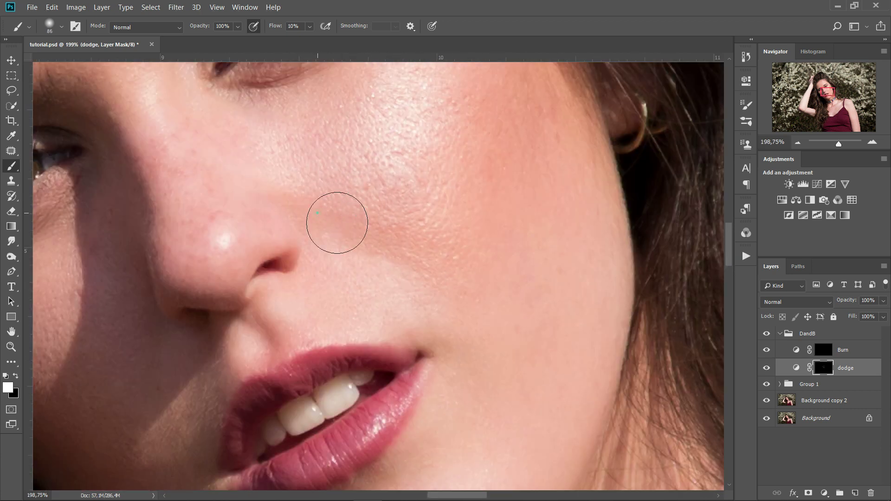
pyautogui.moveTo(466, 230); pyautogui.dragTo(466, 312)
pyautogui.moveTo(469, 206); pyautogui.dragTo(462, 321)
pyautogui.moveTo(361, 307); pyautogui.dragTo(396, 288)
# Reduce the brush to about 45 px and lighten the sunlit upper cheek, temple and forehead.
pyautogui.press('[')
pyautogui.press('[')
pyautogui.press('[')
pyautogui.press('[')
pyautogui.press('[')
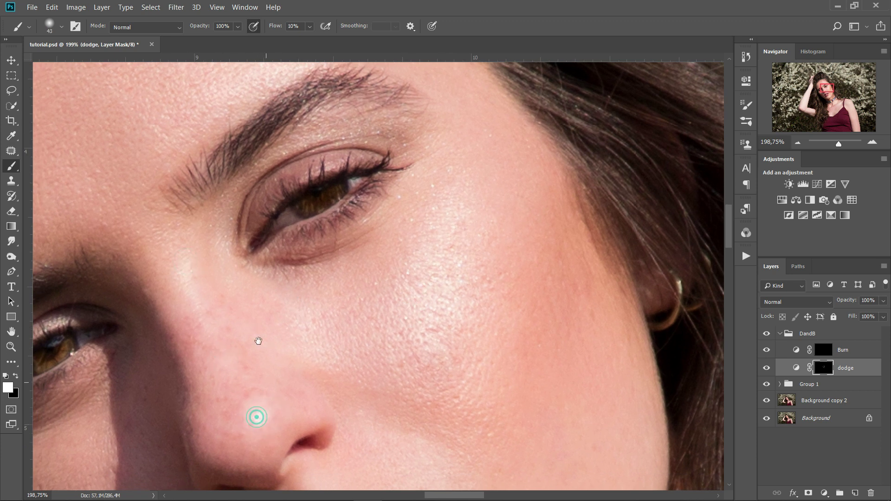
pyautogui.moveTo(258, 341); pyautogui.dragTo(410, 284)
pyautogui.moveTo(525, 235); pyautogui.dragTo(490, 293)
pyautogui.moveTo(545, 264); pyautogui.dragTo(573, 223)
pyautogui.moveTo(547, 191)
pyautogui.mouseDown()
pyautogui.moveTo(520, 271)
pyautogui.moveTo(556, 187)
pyautogui.moveTo(555, 121)
pyautogui.mouseUp()
pyautogui.moveTo(556, 122); pyautogui.dragTo(567, 327)
pyautogui.moveTo(571, 284)
pyautogui.mouseDown()
pyautogui.moveTo(548, 353)
pyautogui.moveTo(509, 366)
pyautogui.mouseUp()
pyautogui.moveTo(512, 369); pyautogui.dragTo(533, 381)
pyautogui.moveTo(542, 304)
pyautogui.mouseDown()
pyautogui.moveTo(633, 277)
pyautogui.moveTo(651, 289)
pyautogui.mouseUp()
pyautogui.moveTo(525, 117); pyautogui.dragTo(498, 119)
pyautogui.moveTo(503, 88); pyautogui.dragTo(561, 203)
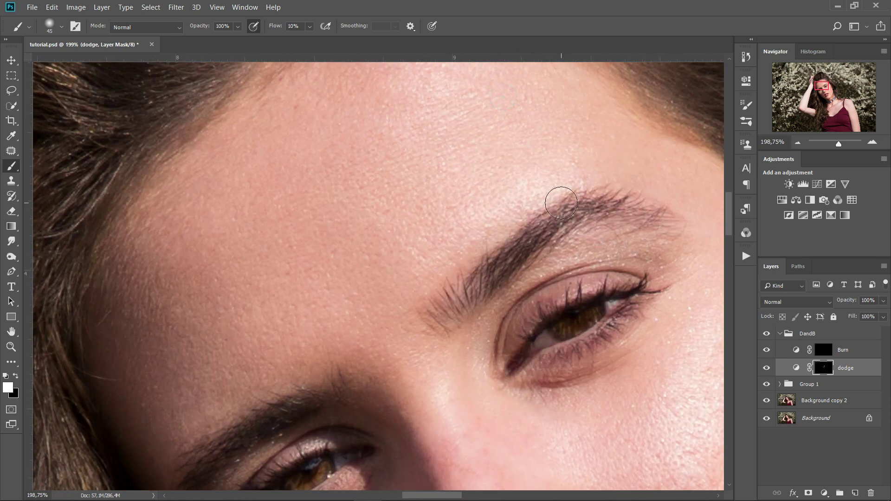
# Lighten uneven patches on the forehead above the sunlit eyebrow with a 50 px brush.
pyautogui.scroll(-3, 534, 185)
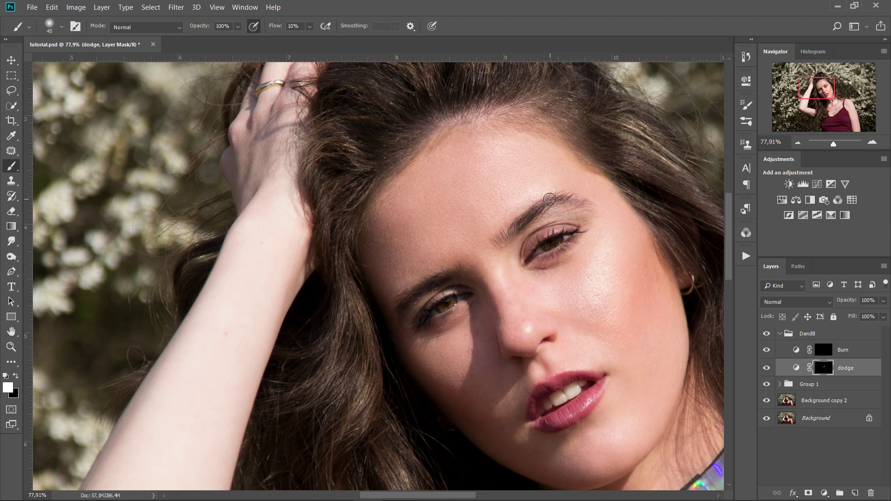
pyautogui.moveTo(574, 281); pyautogui.dragTo(541, 266)
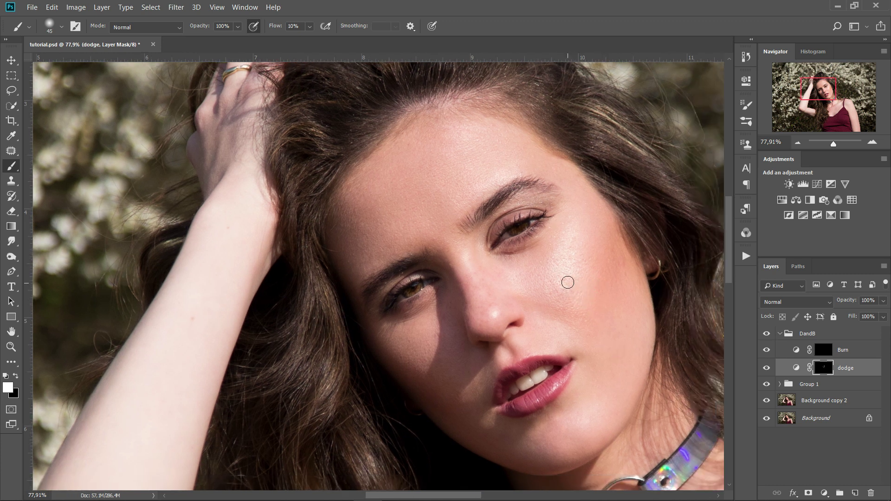
pyautogui.scroll(4, 570, 282)
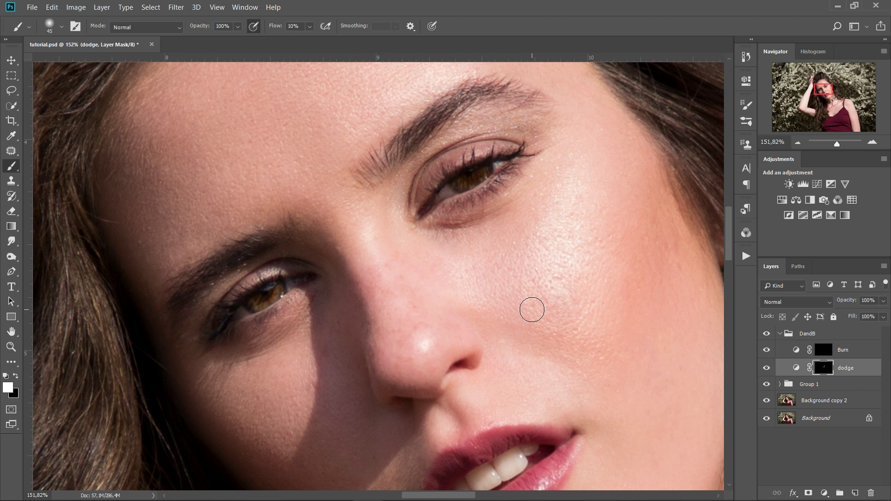
pyautogui.moveTo(462, 162); pyautogui.dragTo(468, 220)
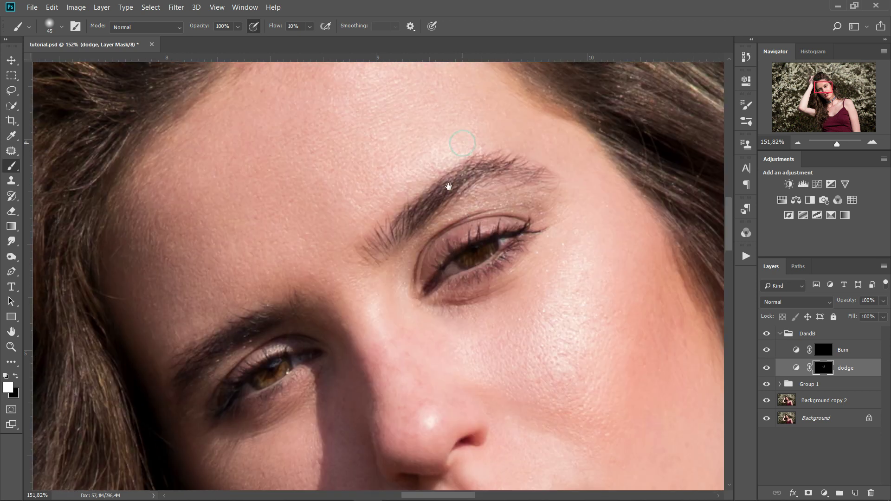
pyautogui.scroll(6, 404, 167)
pyautogui.moveTo(408, 140); pyautogui.dragTo(417, 187)
pyautogui.keyDown('alt'); pyautogui.rightClick(440, 188); pyautogui.keyUp('alt')
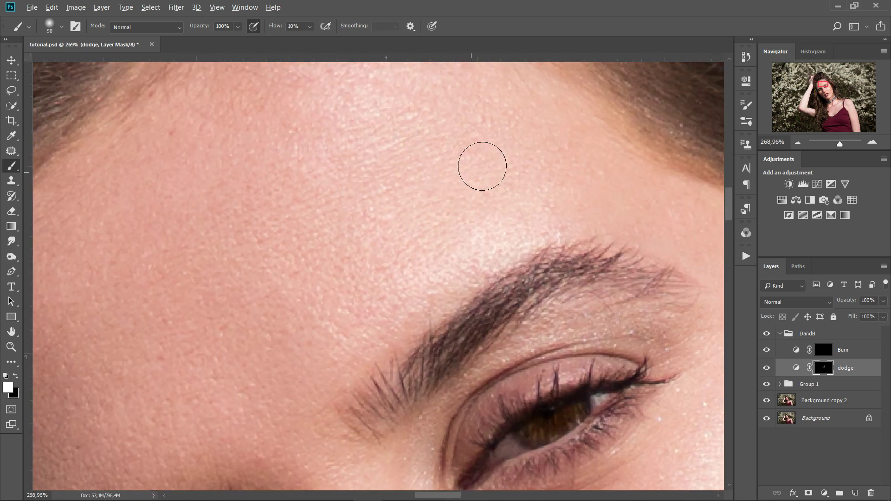
pyautogui.moveTo(436, 131); pyautogui.dragTo(472, 127)
pyautogui.moveTo(456, 201); pyautogui.dragTo(515, 180)
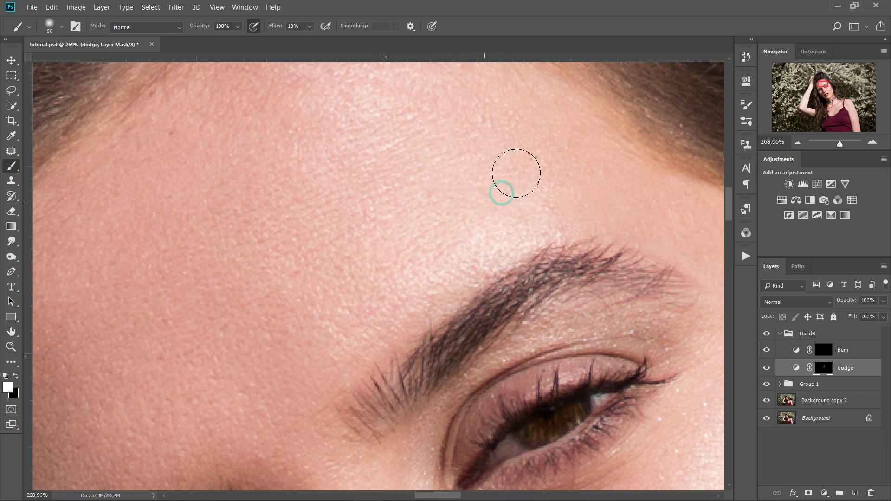
# Enlarge the brush to 73 px and dodge across the forehead, from the sunlit temple to the skin between the eyebrows.
pyautogui.scroll(-3, 488, 169)
pyautogui.keyDown('alt'); pyautogui.rightClick(485, 158); pyautogui.keyUp('alt')
pyautogui.moveTo(493, 129)
pyautogui.mouseDown()
pyautogui.moveTo(543, 175)
pyautogui.moveTo(590, 197)
pyautogui.moveTo(565, 193)
pyautogui.moveTo(610, 204)
pyautogui.mouseUp()
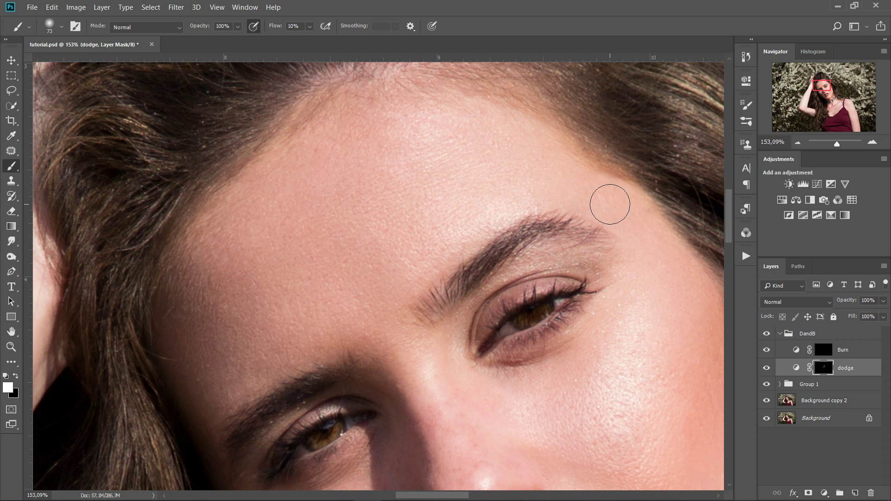
pyautogui.moveTo(406, 193)
pyautogui.mouseDown()
pyautogui.moveTo(406, 216)
pyautogui.moveTo(402, 280)
pyautogui.mouseUp()
pyautogui.moveTo(377, 172); pyautogui.dragTo(376, 144)
pyautogui.click(352, 167)
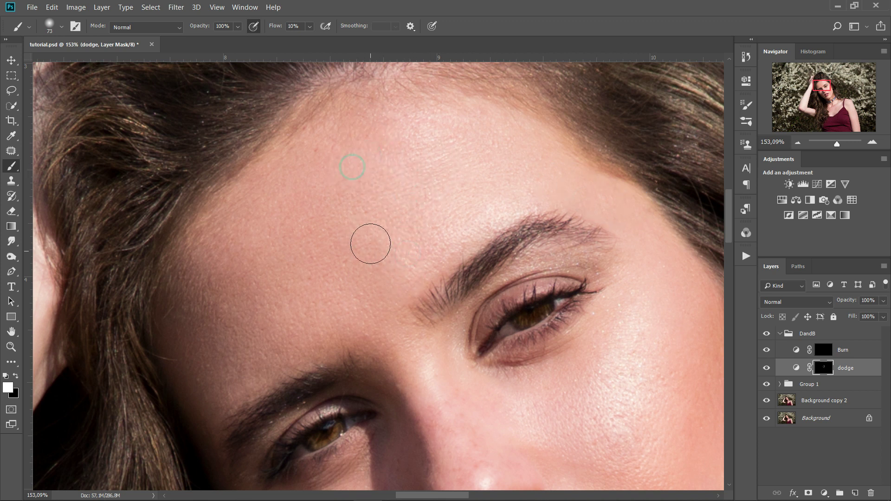
pyautogui.moveTo(366, 256); pyautogui.dragTo(375, 285)
pyautogui.moveTo(372, 277)
pyautogui.mouseDown()
pyautogui.moveTo(378, 265)
pyautogui.moveTo(380, 273)
pyautogui.mouseUp()
pyautogui.moveTo(394, 308); pyautogui.dragTo(410, 312)
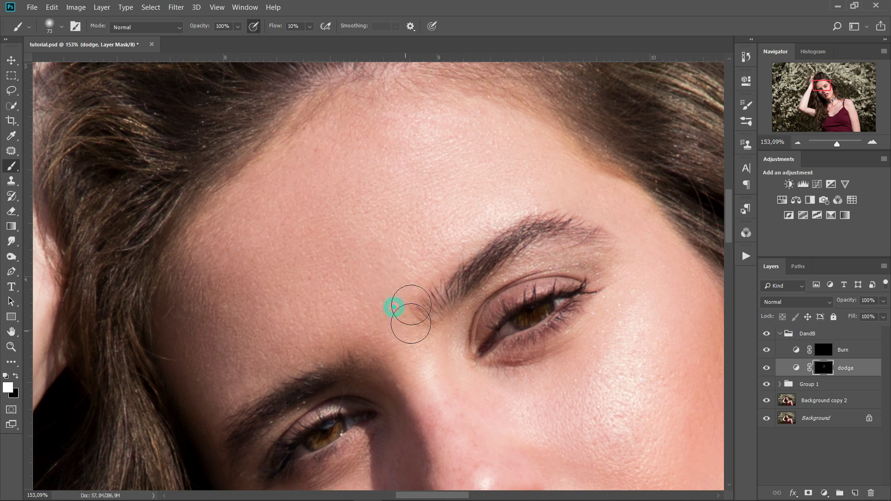
# Reduce the brush to 24 px and lighten details of the sunlit eye.
pyautogui.moveTo(407, 227); pyautogui.dragTo(403, 143)
pyautogui.scroll(6, 482, 192)
pyautogui.moveTo(522, 196); pyautogui.dragTo(484, 201)
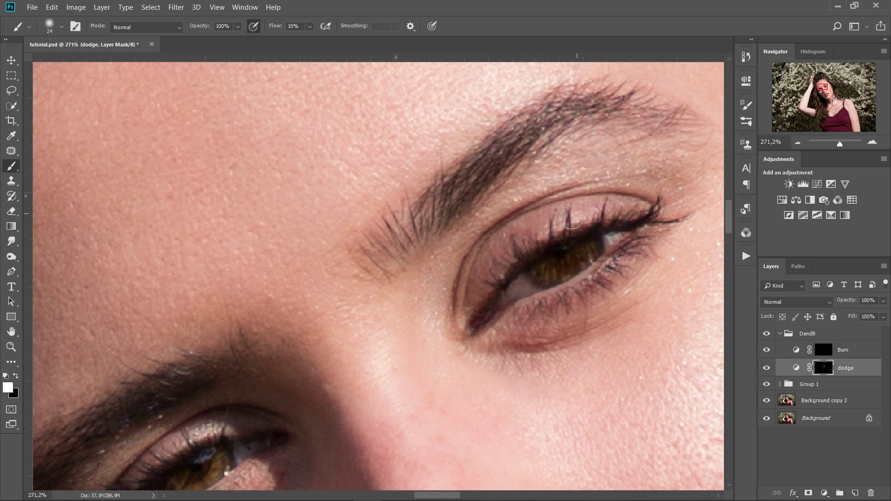
pyautogui.scroll(5, 604, 237)
pyautogui.moveTo(507, 289)
pyautogui.mouseDown()
pyautogui.moveTo(572, 241)
pyautogui.moveTo(493, 285)
pyautogui.mouseUp()
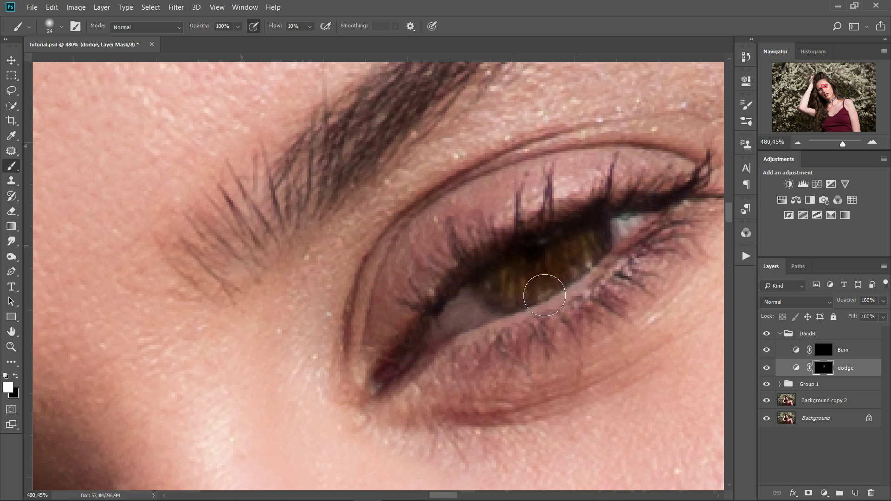
pyautogui.scroll(-10, 570, 265)
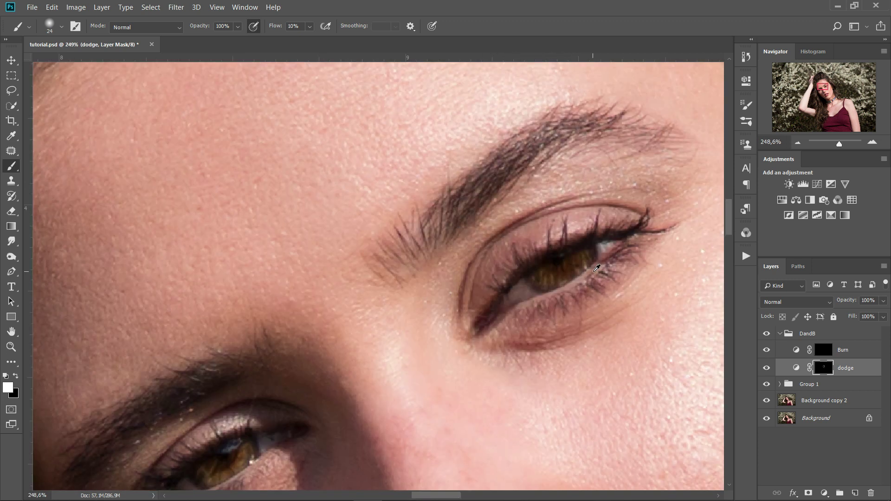
# Lighten the shaded eye's iris, its upper lid and the dark skin beneath it with the 24 px brush.
pyautogui.moveTo(434, 351); pyautogui.dragTo(475, 242)
pyautogui.scroll(8, 440, 262)
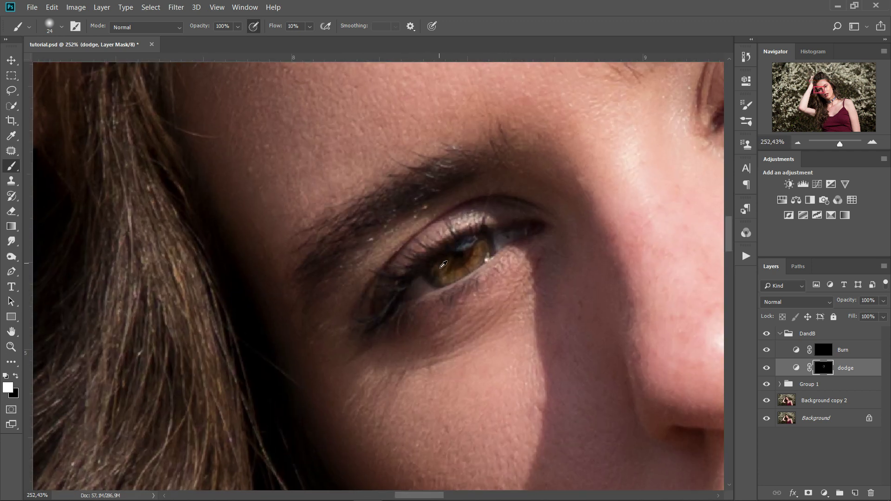
pyautogui.moveTo(439, 267)
pyautogui.mouseDown()
pyautogui.moveTo(472, 261)
pyautogui.moveTo(507, 231)
pyautogui.mouseUp()
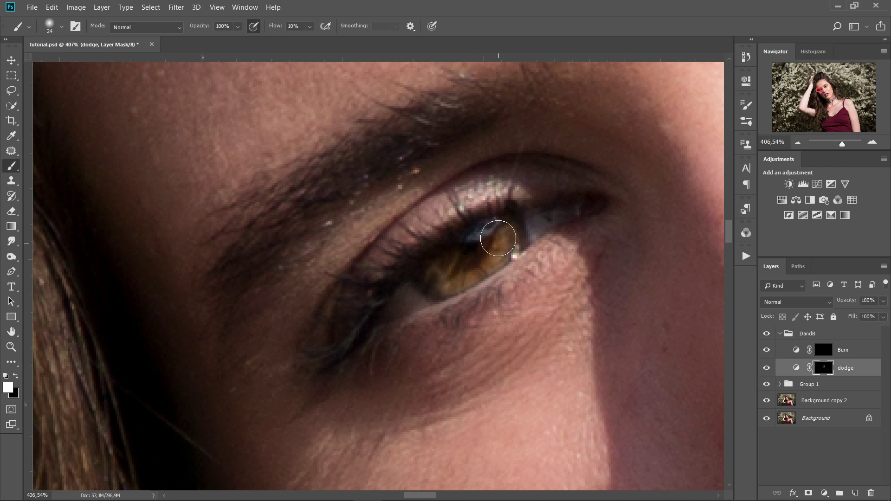
pyautogui.moveTo(500, 298); pyautogui.dragTo(418, 345)
pyautogui.moveTo(415, 348); pyautogui.dragTo(350, 374)
pyautogui.moveTo(416, 377); pyautogui.dragTo(366, 388)
pyautogui.moveTo(417, 409); pyautogui.dragTo(372, 413)
pyautogui.moveTo(463, 176); pyautogui.dragTo(502, 174)
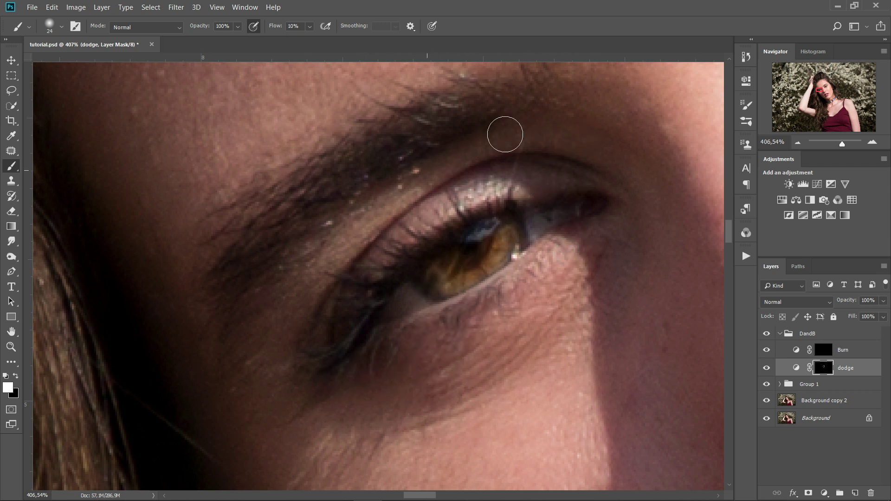
# Set the brush to 27 px and lighten the highlight along the lower lip.
pyautogui.scroll(-5, 440, 296)
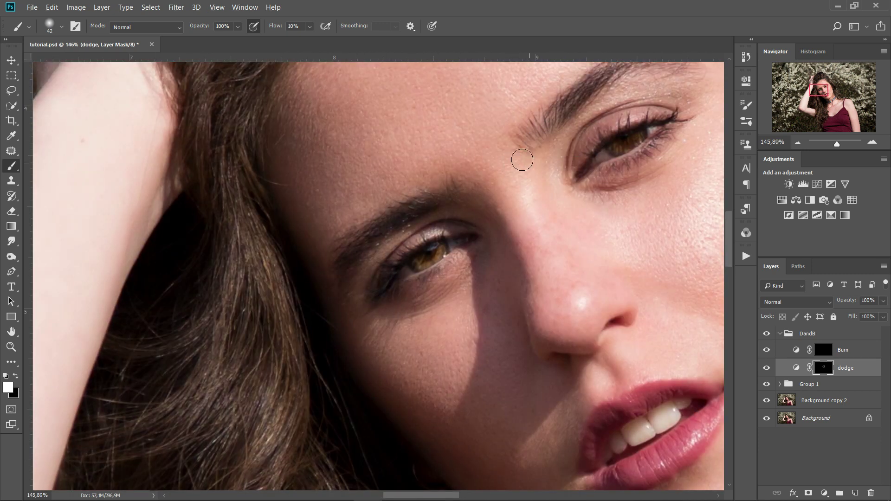
pyautogui.scroll(3, 620, 385)
pyautogui.moveTo(631, 347); pyautogui.dragTo(475, 181)
pyautogui.moveTo(548, 351)
pyautogui.mouseDown()
pyautogui.moveTo(563, 351)
pyautogui.moveTo(575, 295)
pyautogui.mouseUp()
pyautogui.moveTo(649, 160); pyautogui.dragTo(550, 113)
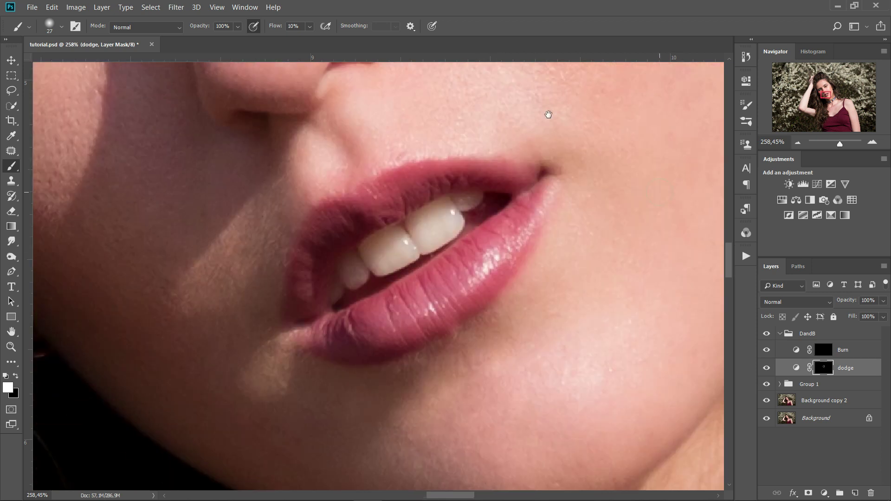
# Enlarge the brush to 121 px and dodge the cheeks with broad strokes.
pyautogui.scroll(-4, 534, 211)
pyautogui.moveTo(499, 290); pyautogui.dragTo(541, 292)
pyautogui.moveTo(592, 133); pyautogui.dragTo(495, 388)
pyautogui.moveTo(406, 374); pyautogui.dragTo(451, 356)
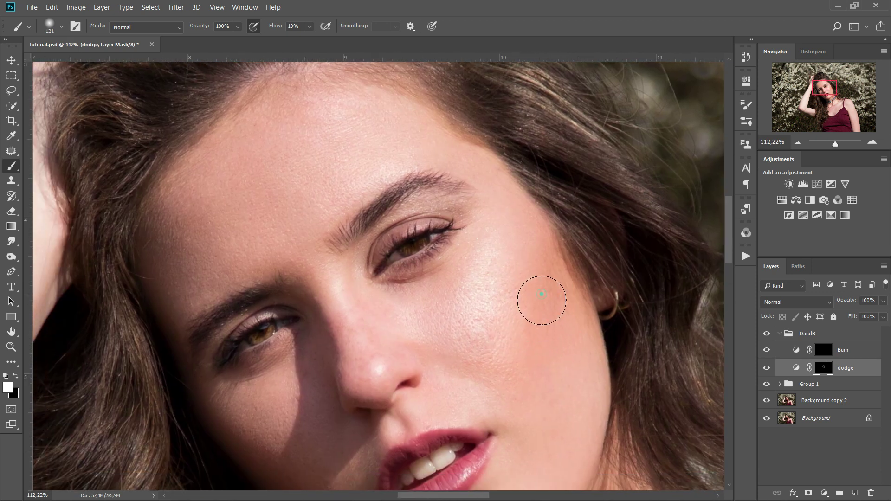
pyautogui.scroll(-9, 520, 302)
pyautogui.scroll(10, 423, 325)
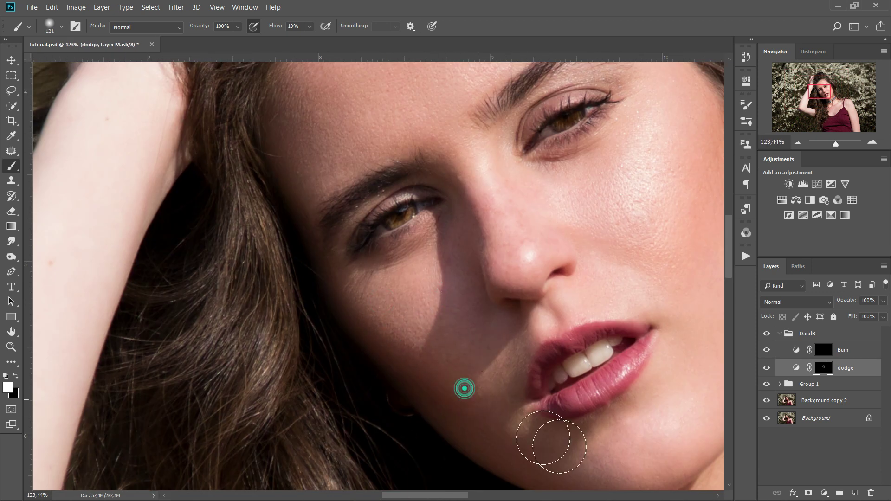
# Hide and show the dodge layer repeatedly to compare the portrait with and without dodging, and examine the whole face.
pyautogui.scroll(-5, 543, 244)
pyautogui.scroll(-2, 546, 258)
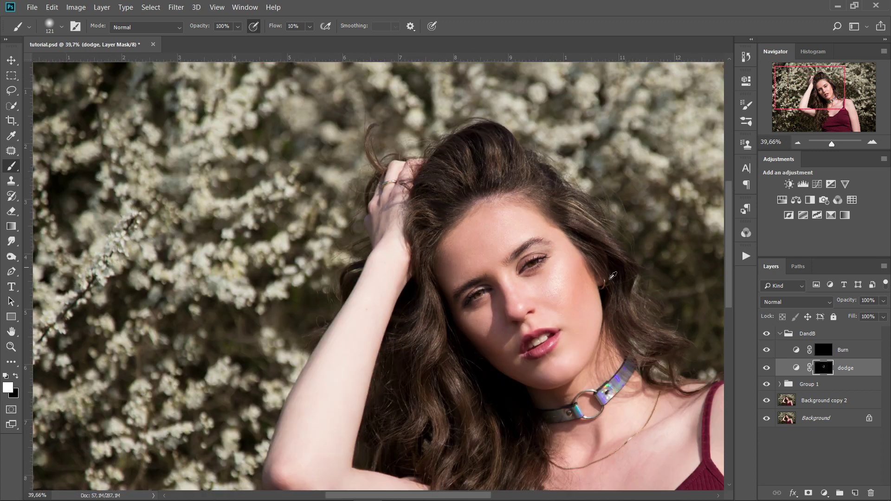
pyautogui.click(767, 369)
pyautogui.click(767, 369)
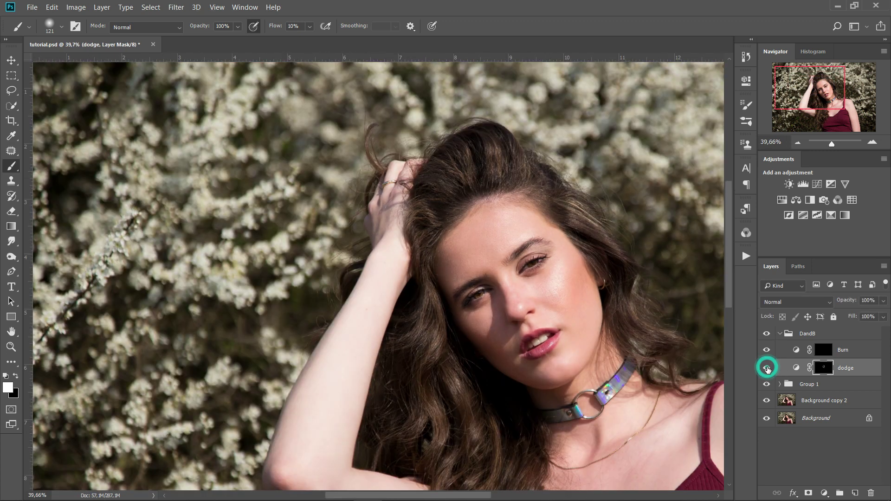
pyautogui.click(768, 369)
pyautogui.click(767, 369)
pyautogui.click(767, 369)
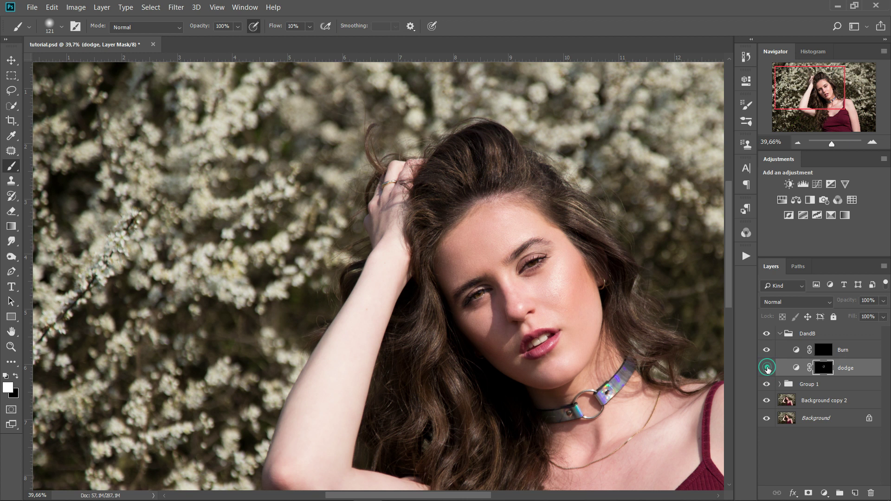
pyautogui.click(768, 369)
pyautogui.click(768, 369)
pyautogui.click(767, 369)
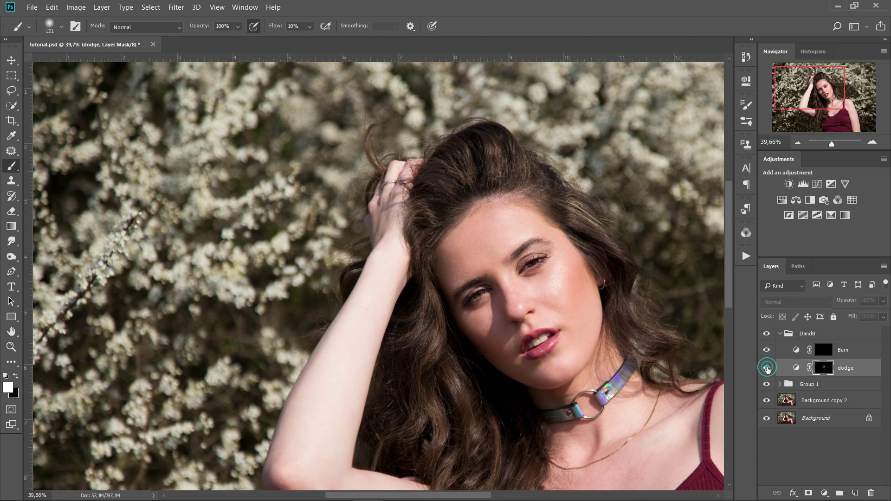
pyautogui.click(767, 369)
pyautogui.click(768, 369)
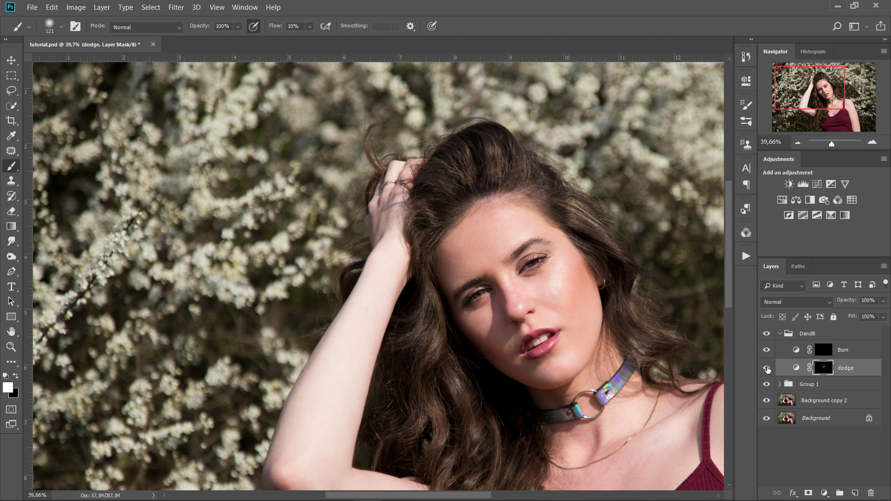
pyautogui.scroll(3, 563, 263)
pyautogui.moveTo(529, 339); pyautogui.dragTo(529, 263)
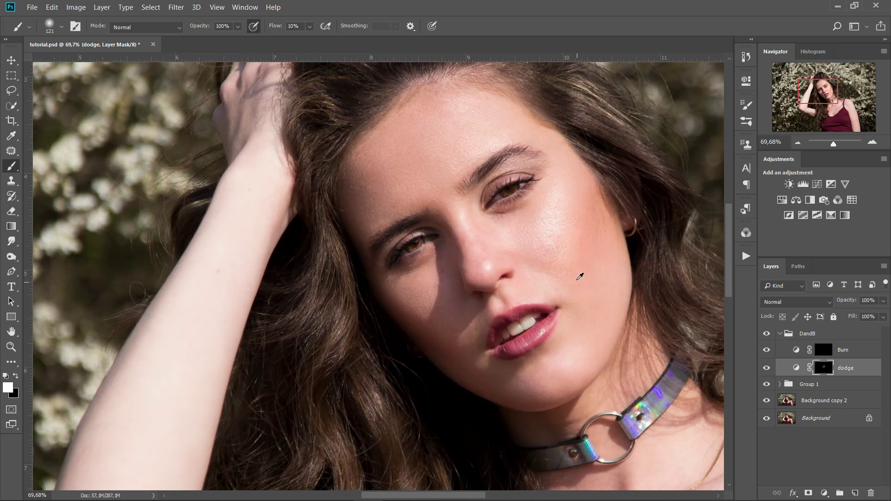
pyautogui.scroll(2, 579, 278)
pyautogui.scroll(-3, 559, 256)
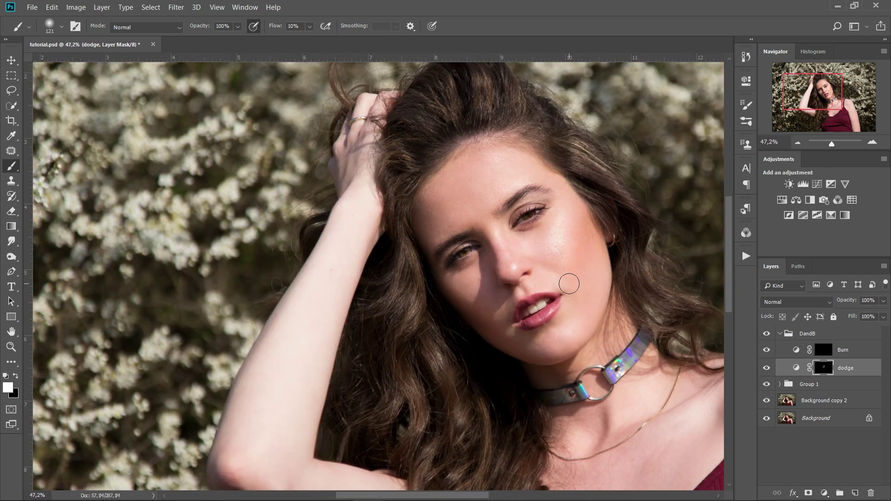
pyautogui.moveTo(581, 242); pyautogui.dragTo(561, 270)
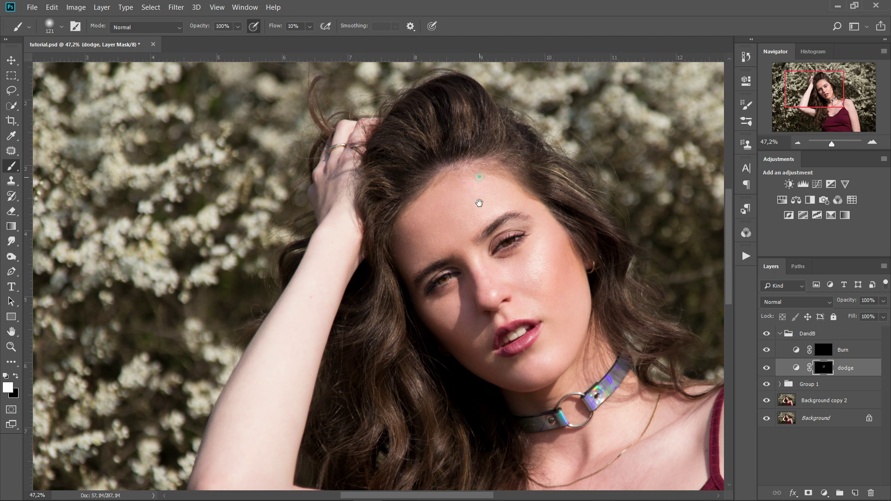
pyautogui.moveTo(479, 203); pyautogui.dragTo(480, 236)
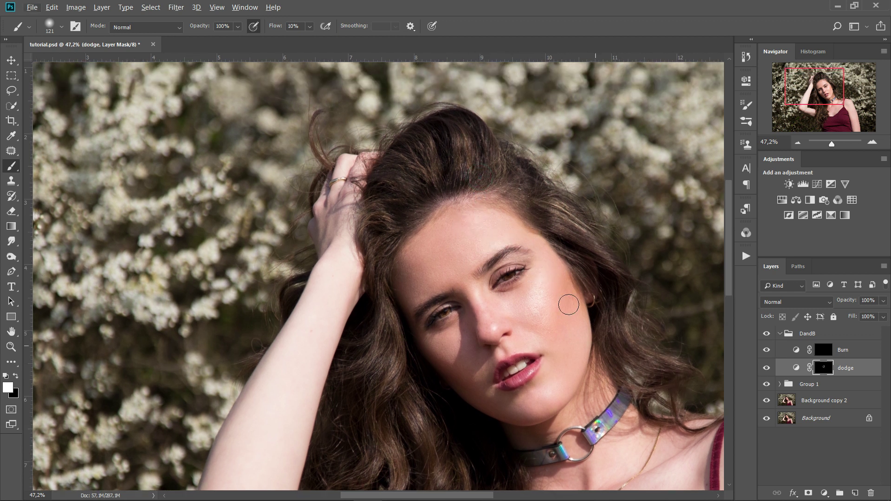
# Lighten the highlights in the hair at the crown with the 121 px brush on the dodge mask.
pyautogui.scroll(6, 447, 144)
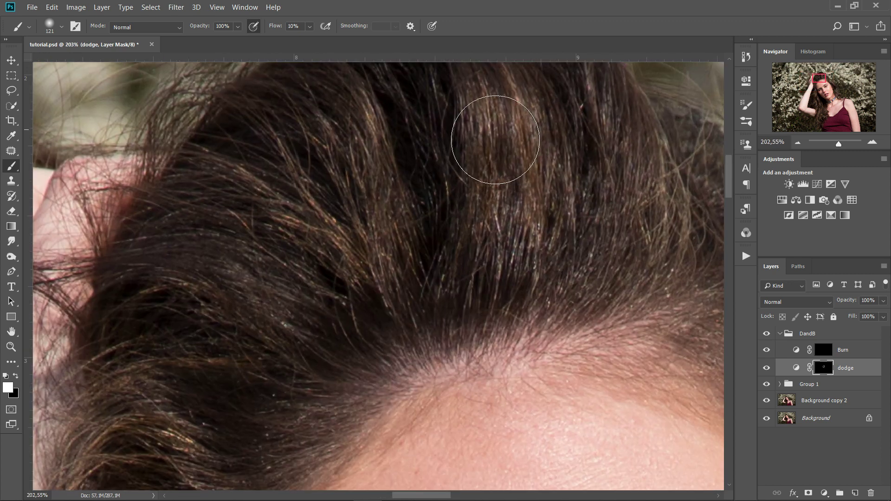
pyautogui.moveTo(495, 140)
pyautogui.mouseDown()
pyautogui.moveTo(452, 184)
pyautogui.moveTo(458, 149)
pyautogui.moveTo(470, 259)
pyautogui.mouseUp()
pyautogui.moveTo(328, 159)
pyautogui.mouseDown()
pyautogui.moveTo(319, 203)
pyautogui.moveTo(333, 269)
pyautogui.mouseUp()
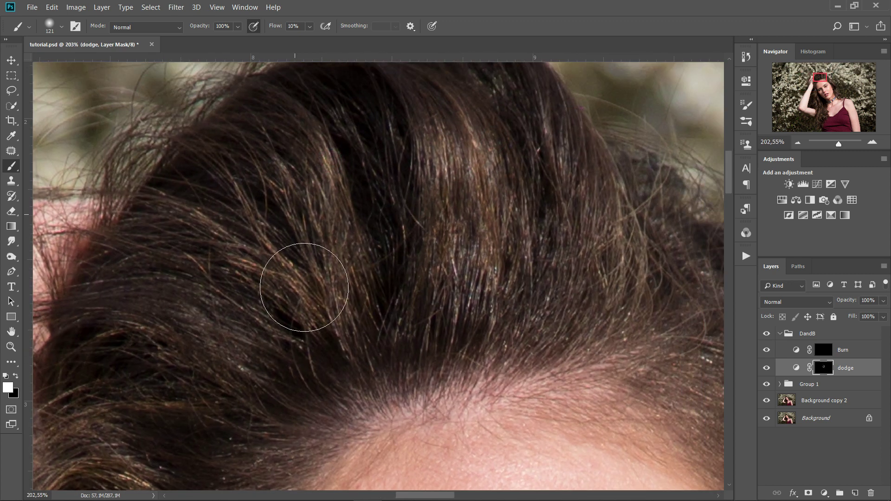
pyautogui.moveTo(529, 111)
pyautogui.mouseDown()
pyautogui.moveTo(570, 203)
pyautogui.moveTo(625, 273)
pyautogui.mouseUp()
pyautogui.moveTo(382, 260); pyautogui.dragTo(519, 140)
pyautogui.moveTo(256, 316); pyautogui.dragTo(259, 374)
# Lighten the strands of hair that fall between the raised arm and the shaded side of the face.
pyautogui.scroll(-4, 319, 349)
pyautogui.moveTo(329, 343)
pyautogui.mouseDown()
pyautogui.moveTo(370, 130)
pyautogui.moveTo(314, 168)
pyautogui.mouseUp()
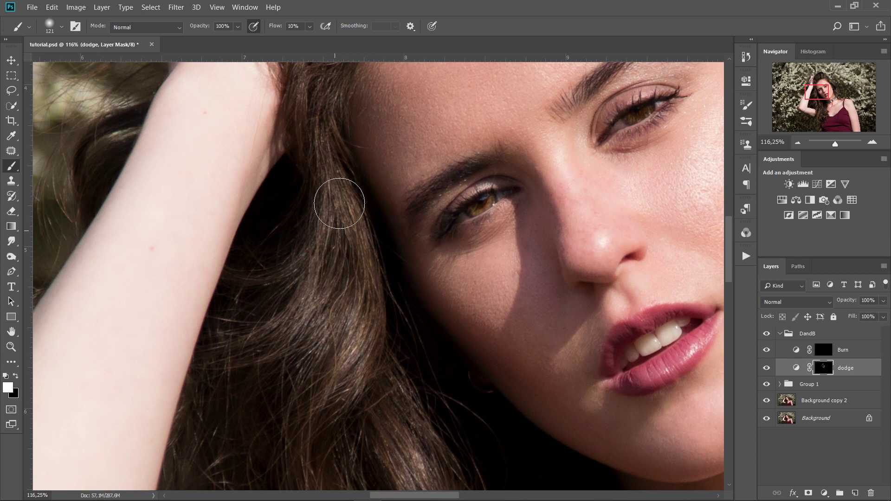
pyautogui.moveTo(399, 446); pyautogui.dragTo(382, 175)
pyautogui.moveTo(478, 302); pyautogui.dragTo(453, 330)
pyautogui.moveTo(466, 390); pyautogui.dragTo(401, 150)
# Raise the brush flow to 24% and lighten the lower curls hanging over the chest.
pyautogui.moveTo(275, 27); pyautogui.dragTo(278, 28)
pyautogui.moveTo(533, 487); pyautogui.dragTo(521, 384)
pyautogui.moveTo(528, 155); pyautogui.dragTo(484, 242)
pyautogui.moveTo(295, 332); pyautogui.dragTo(294, 362)
pyautogui.scroll(-5, 418, 304)
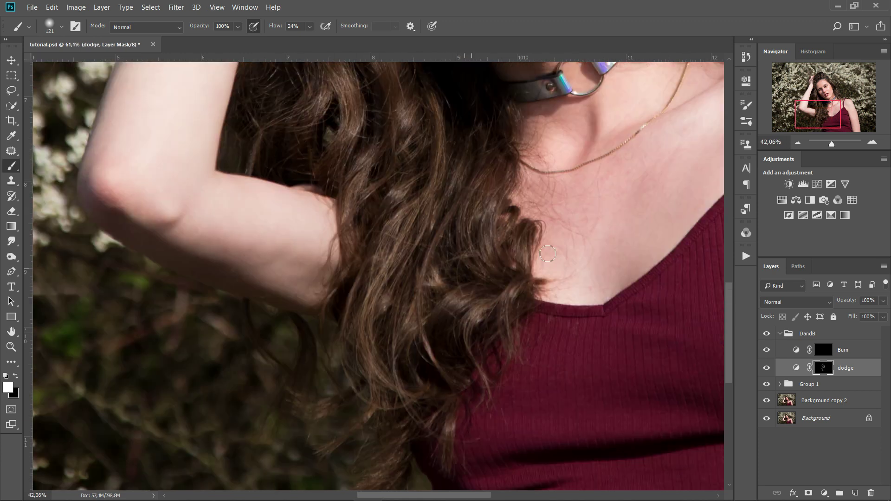
# Lighten the hair beside the lit cheek and neck on the dodge mask, and compare the portrait with dodging hidden.
pyautogui.moveTo(416, 299); pyautogui.dragTo(195, 359)
pyautogui.scroll(5, 284, 173)
pyautogui.moveTo(274, 155); pyautogui.dragTo(401, 268)
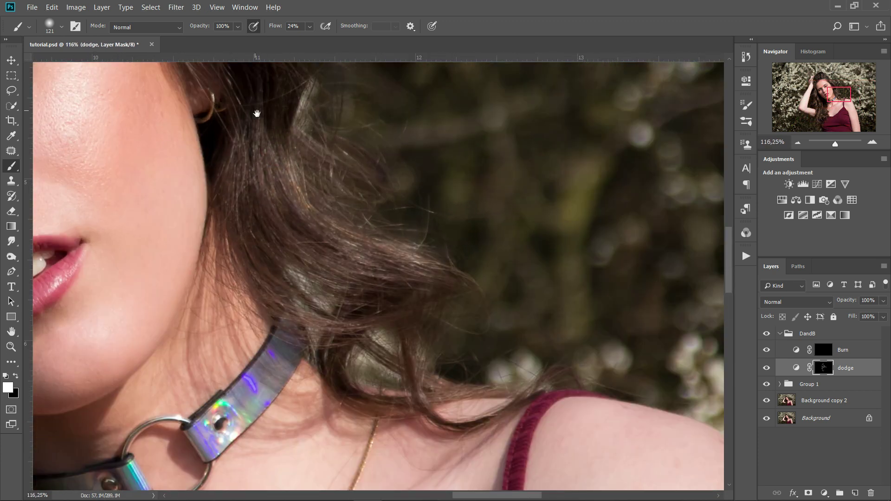
pyautogui.moveTo(255, 113); pyautogui.dragTo(496, 364)
pyautogui.moveTo(332, 121); pyautogui.dragTo(477, 251)
pyautogui.scroll(-6, 477, 251)
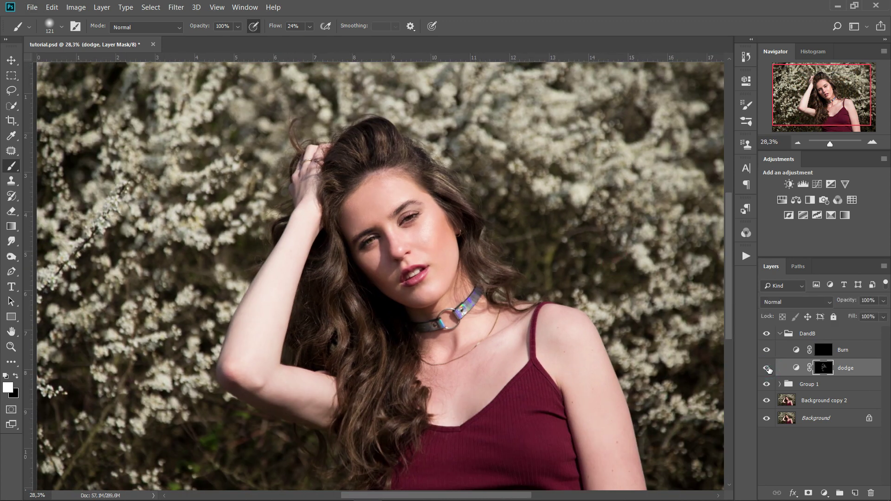
pyautogui.click(766, 367)
pyautogui.click(766, 368)
# Darken the eyebrow on the lit side of the face by painting the Burn mask with a 48 px brush.
pyautogui.click(824, 355)
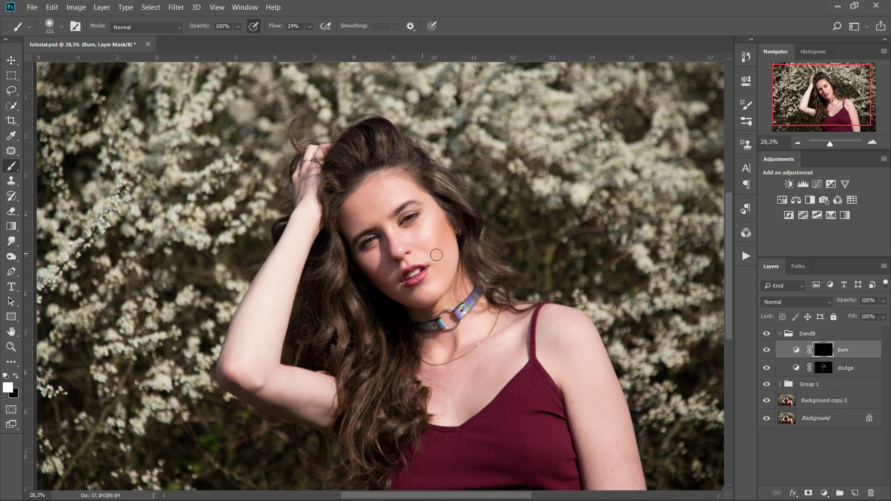
pyautogui.scroll(4, 414, 240)
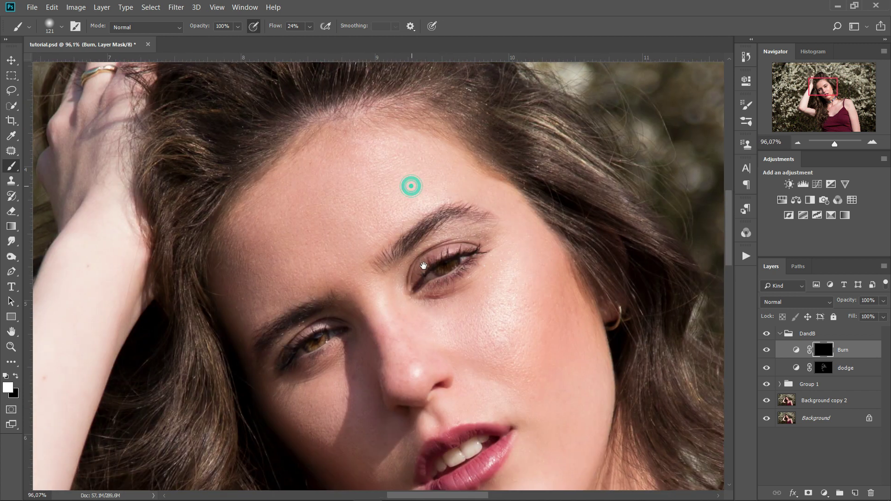
pyautogui.scroll(3, 424, 251)
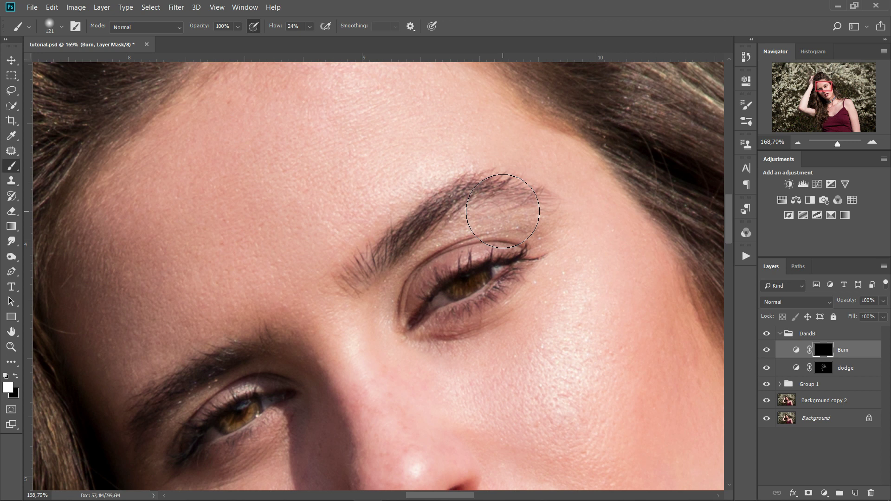
pyautogui.moveTo(461, 200); pyautogui.dragTo(419, 210)
pyautogui.moveTo(374, 264)
pyautogui.mouseDown()
pyautogui.moveTo(361, 275)
pyautogui.moveTo(376, 264)
pyautogui.moveTo(373, 255)
pyautogui.mouseUp()
pyautogui.moveTo(449, 204); pyautogui.dragTo(459, 155)
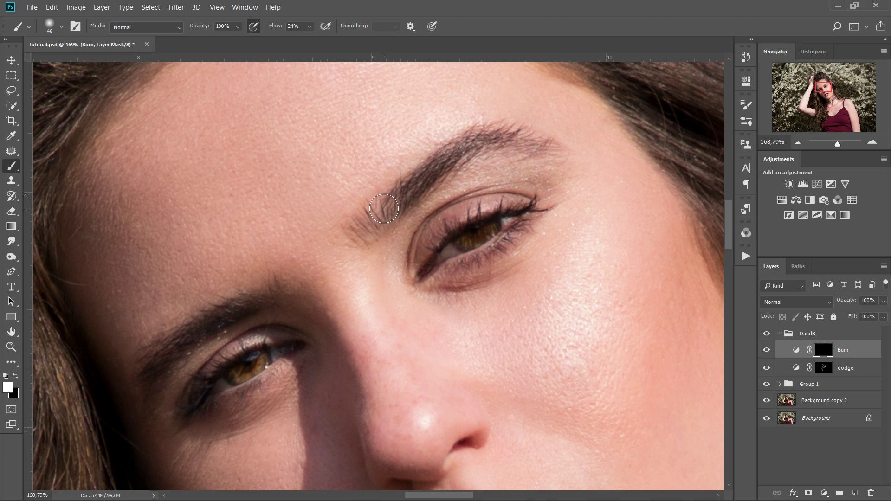
pyautogui.moveTo(399, 202)
pyautogui.mouseDown()
pyautogui.moveTo(393, 224)
pyautogui.moveTo(362, 233)
pyautogui.moveTo(462, 142)
pyautogui.moveTo(455, 161)
pyautogui.moveTo(562, 109)
pyautogui.moveTo(490, 131)
pyautogui.moveTo(561, 114)
pyautogui.moveTo(652, 123)
pyautogui.moveTo(542, 114)
pyautogui.moveTo(646, 116)
pyautogui.moveTo(630, 108)
pyautogui.moveTo(529, 106)
pyautogui.mouseUp()
pyautogui.scroll(4, 391, 203)
pyautogui.moveTo(340, 241); pyautogui.dragTo(490, 152)
# Darken the lash line of the eye on the shaded side of the face with a 17 px brush on the Burn mask.
pyautogui.moveTo(362, 263)
pyautogui.mouseDown()
pyautogui.moveTo(259, 295)
pyautogui.moveTo(317, 265)
pyautogui.moveTo(199, 329)
pyautogui.moveTo(177, 366)
pyautogui.mouseUp()
pyautogui.press('space')
pyautogui.moveTo(274, 233); pyautogui.dragTo(318, 154)
pyautogui.moveTo(372, 239)
pyautogui.mouseDown()
pyautogui.moveTo(362, 238)
pyautogui.moveTo(303, 335)
pyautogui.mouseUp()
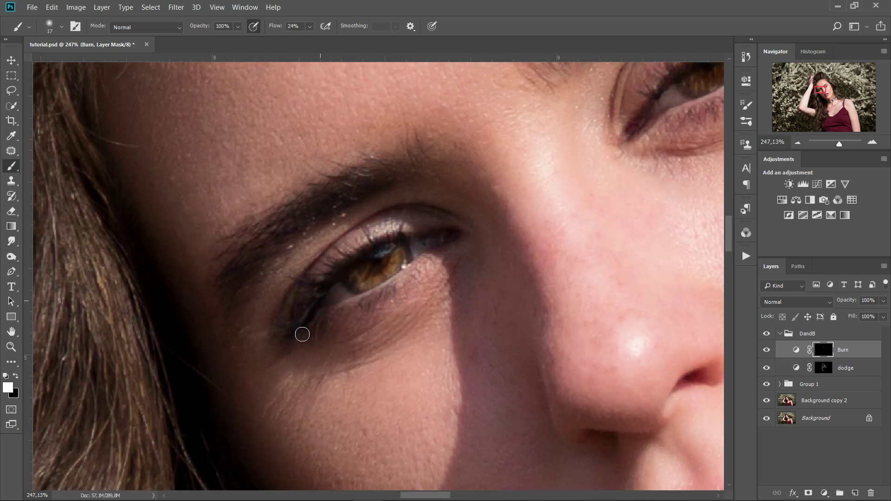
# Darken the upper and lower lashes of the eye on the lit side with the 17 px brush.
pyautogui.moveTo(556, 163); pyautogui.dragTo(368, 288)
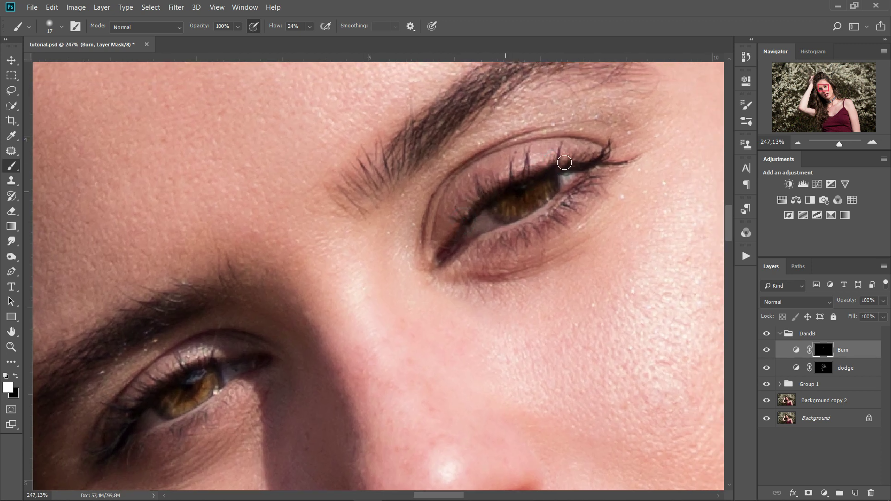
pyautogui.moveTo(560, 152)
pyautogui.mouseDown()
pyautogui.moveTo(549, 167)
pyautogui.moveTo(509, 178)
pyautogui.mouseUp()
pyautogui.moveTo(570, 195); pyautogui.dragTo(569, 209)
pyautogui.moveTo(592, 179); pyautogui.dragTo(545, 217)
pyautogui.moveTo(416, 262); pyautogui.dragTo(625, 142)
# Refine the lash line and inner corner of the lit eye with a 10 px brush on the Burn mask.
pyautogui.scroll(5, 432, 241)
pyautogui.moveTo(429, 268); pyautogui.dragTo(420, 269)
pyautogui.moveTo(427, 254); pyautogui.dragTo(431, 283)
pyautogui.moveTo(327, 318); pyautogui.dragTo(364, 333)
pyautogui.moveTo(494, 203); pyautogui.dragTo(284, 294)
pyautogui.moveTo(650, 146); pyautogui.dragTo(325, 259)
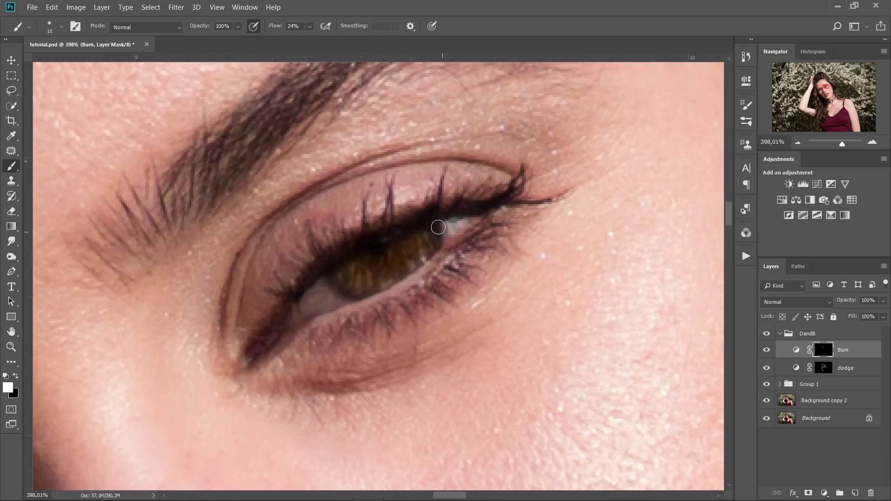
pyautogui.click(374, 252)
pyautogui.scroll(-4, 429, 211)
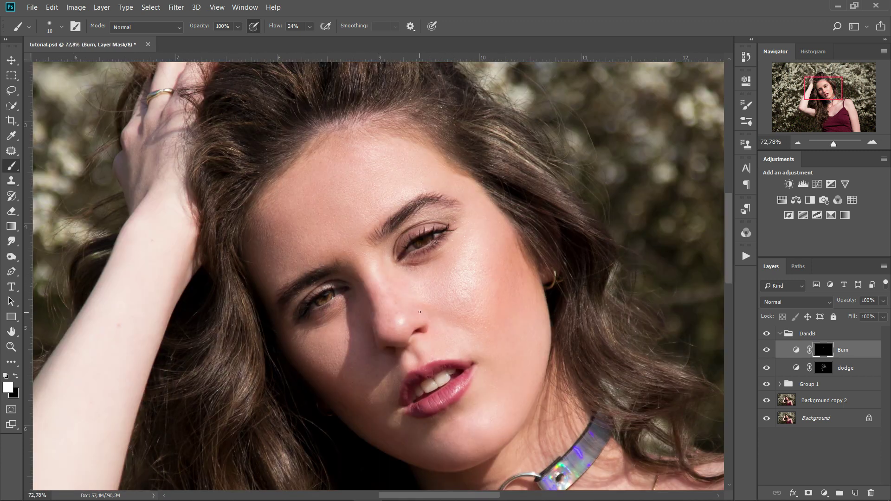
# Set the brush flow to 10% and darken the lit temple and outer cheek with a 217 px brush.
pyautogui.moveTo(419, 312); pyautogui.dragTo(396, 212)
pyautogui.click(295, 26)
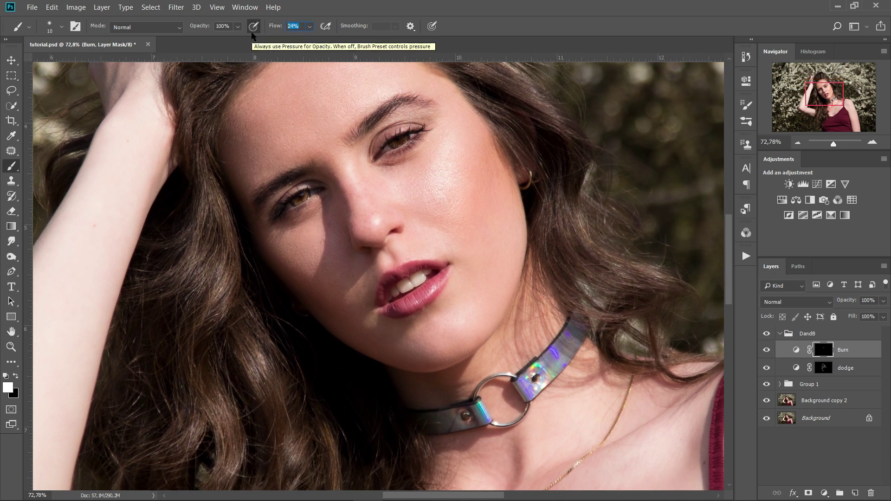
pyautogui.write('10')
pyautogui.moveTo(497, 147); pyautogui.dragTo(536, 148)
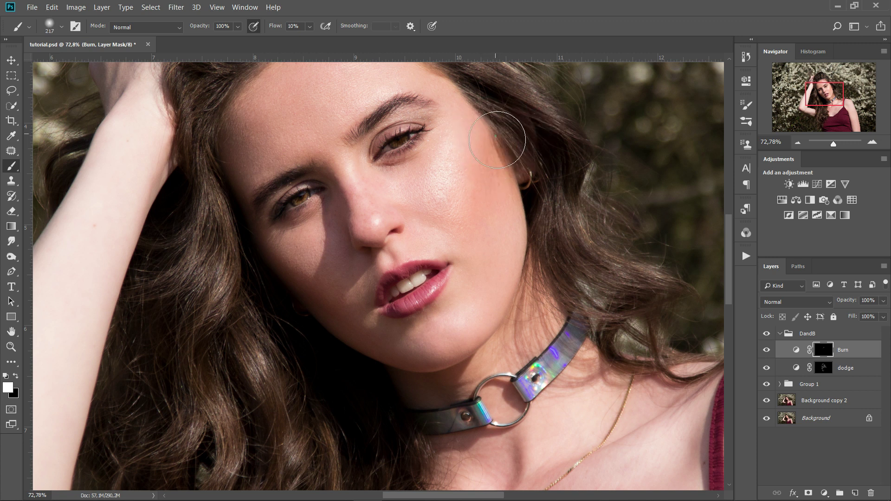
pyautogui.moveTo(491, 192); pyautogui.dragTo(487, 193)
pyautogui.moveTo(487, 159)
pyautogui.mouseDown()
pyautogui.moveTo(485, 129)
pyautogui.moveTo(505, 165)
pyautogui.moveTo(474, 137)
pyautogui.mouseUp()
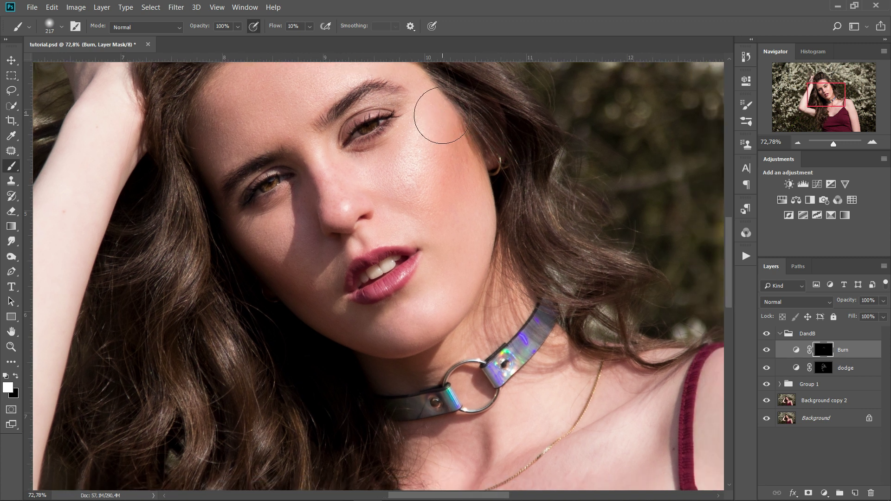
# Deepen the contour from beneath the lit cheekbone up along the hairline on the Burn mask.
pyautogui.scroll(5, 464, 139)
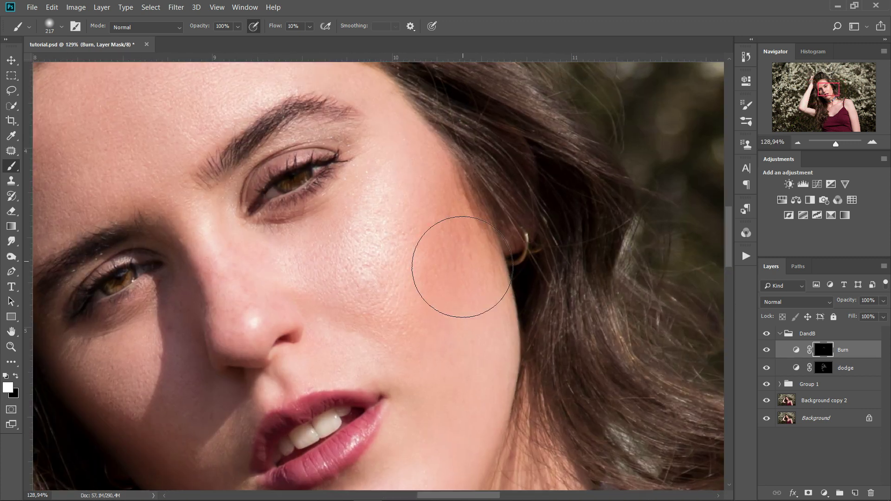
pyautogui.moveTo(466, 242); pyautogui.dragTo(453, 269)
pyautogui.moveTo(457, 213); pyautogui.dragTo(454, 163)
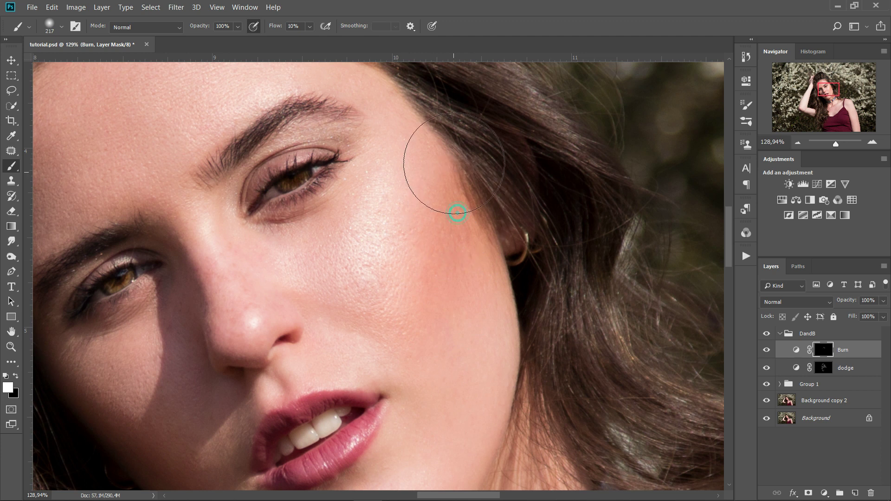
pyautogui.moveTo(438, 213)
pyautogui.mouseDown()
pyautogui.moveTo(453, 130)
pyautogui.moveTo(478, 115)
pyautogui.moveTo(513, 38)
pyautogui.mouseUp()
# Darken the jawline and the skin around the mouth and chin with the 217 px brush.
pyautogui.scroll(-7, 165, 188)
pyautogui.moveTo(138, 158)
pyautogui.mouseDown()
pyautogui.moveTo(229, 163)
pyautogui.moveTo(233, 173)
pyautogui.mouseUp()
pyautogui.moveTo(215, 97)
pyautogui.mouseDown()
pyautogui.moveTo(231, 183)
pyautogui.moveTo(267, 243)
pyautogui.mouseUp()
pyautogui.moveTo(343, 305); pyautogui.dragTo(399, 313)
pyautogui.scroll(2, 386, 160)
pyautogui.moveTo(386, 157); pyautogui.dragTo(471, 121)
pyautogui.scroll(5, 466, 226)
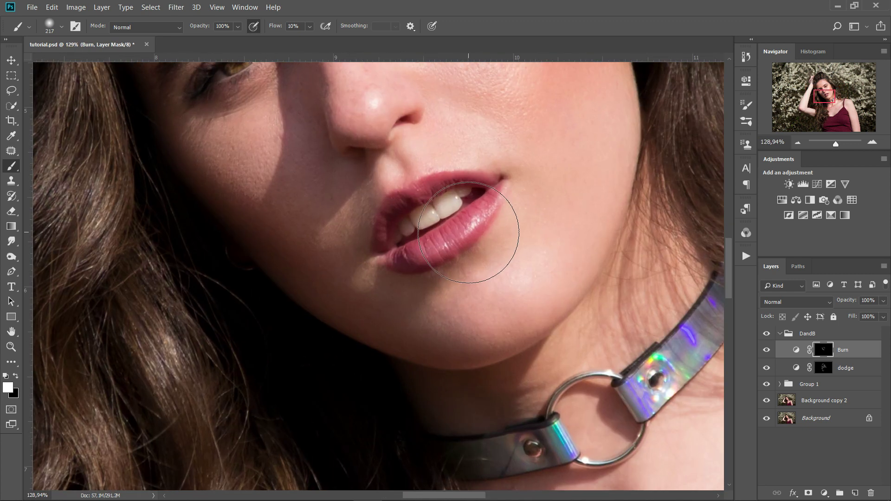
pyautogui.scroll(7, 469, 233)
pyautogui.moveTo(463, 218); pyautogui.dragTo(372, 255)
pyautogui.moveTo(369, 178)
pyautogui.mouseDown()
pyautogui.moveTo(325, 209)
pyautogui.moveTo(509, 186)
pyautogui.mouseUp()
# Darken the shadows between the hair strands beside the raised arm with a 124 px brush on the Burn mask.
pyautogui.scroll(-13, 429, 306)
pyautogui.moveTo(411, 216); pyautogui.dragTo(441, 216)
pyautogui.moveTo(374, 197); pyautogui.dragTo(414, 239)
pyautogui.moveTo(408, 293); pyautogui.dragTo(412, 329)
pyautogui.moveTo(395, 243); pyautogui.dragTo(396, 135)
pyautogui.moveTo(373, 228)
pyautogui.mouseDown()
pyautogui.moveTo(371, 253)
pyautogui.moveTo(383, 235)
pyautogui.moveTo(372, 259)
pyautogui.mouseUp()
pyautogui.moveTo(474, 311)
pyautogui.mouseDown()
pyautogui.moveTo(465, 270)
pyautogui.moveTo(473, 260)
pyautogui.moveTo(461, 292)
pyautogui.moveTo(449, 211)
pyautogui.mouseUp()
pyautogui.moveTo(406, 147); pyautogui.dragTo(405, 211)
pyautogui.moveTo(403, 284)
pyautogui.mouseDown()
pyautogui.moveTo(389, 283)
pyautogui.moveTo(422, 257)
pyautogui.moveTo(390, 193)
pyautogui.mouseUp()
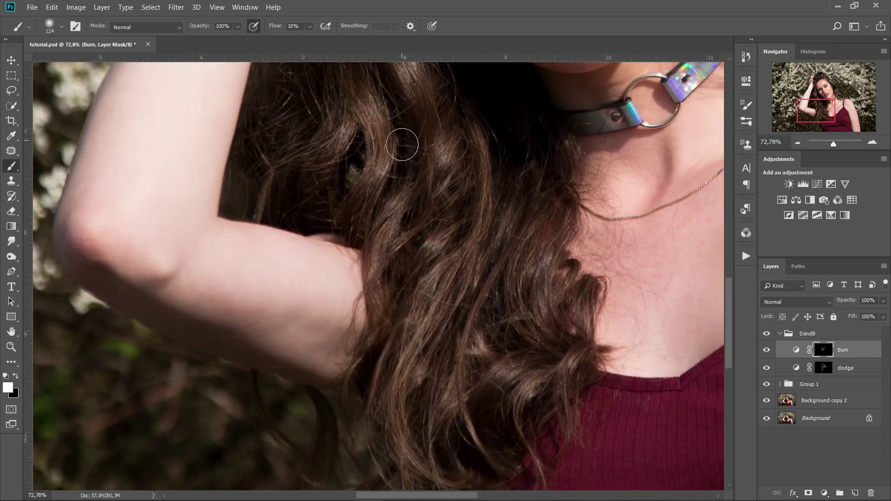
# Raise the brush flow to 16% and darken the shadows in the lower curls over the chest.
pyautogui.moveTo(276, 26); pyautogui.dragTo(279, 27)
pyautogui.moveTo(530, 337); pyautogui.dragTo(549, 361)
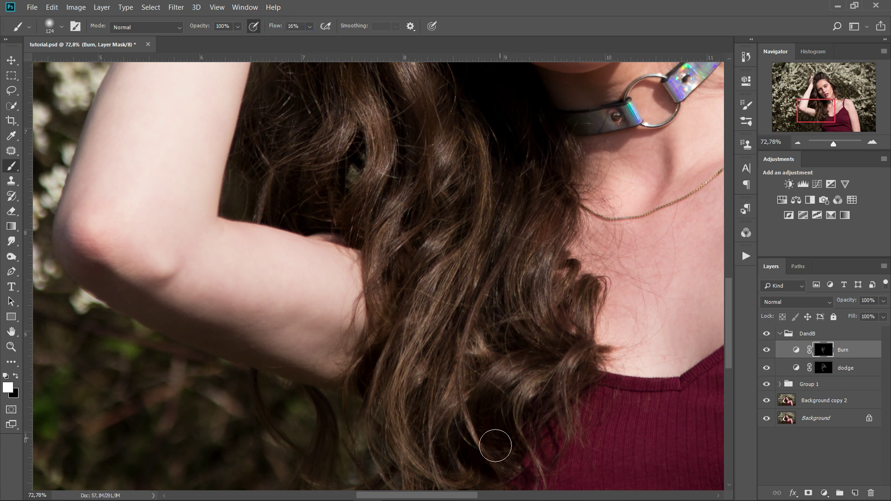
pyautogui.click(503, 253)
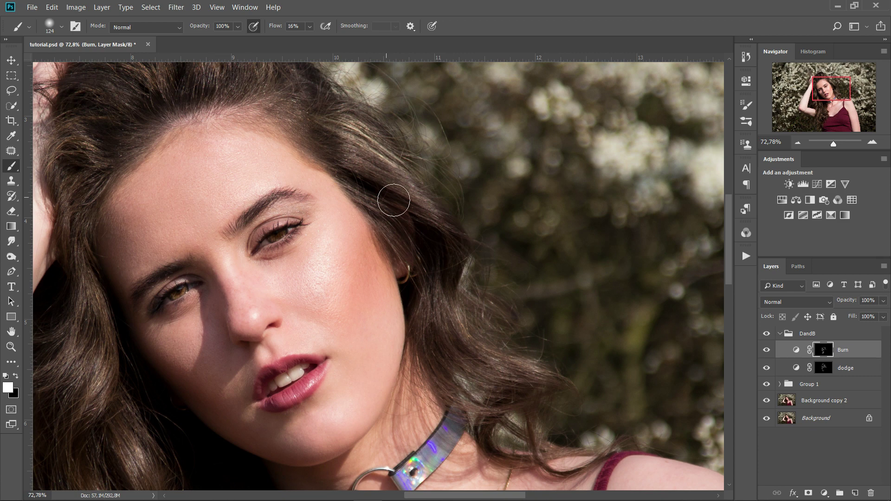
# Darken the hair shadows around the ear, along the lit hairline and at the crown on the Burn mask.
pyautogui.click(400, 235)
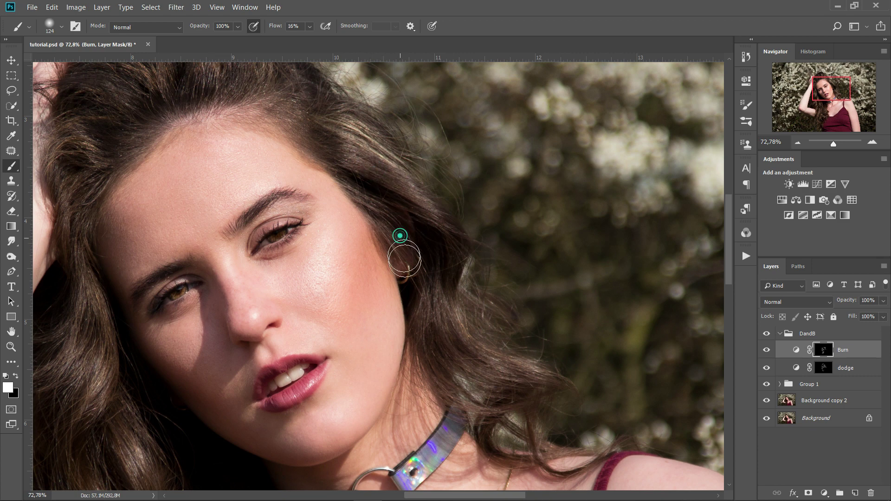
pyautogui.click(346, 168)
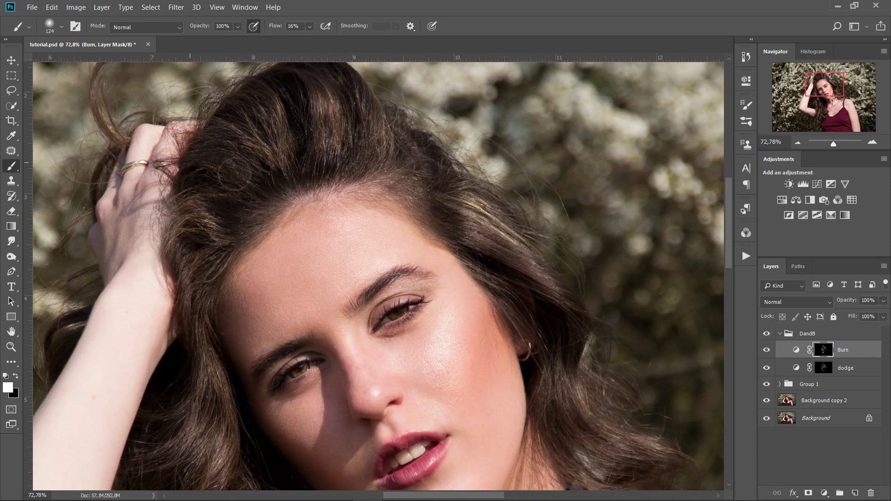
pyautogui.moveTo(260, 253); pyautogui.dragTo(341, 72)
pyautogui.scroll(-11, 601, 200)
pyautogui.moveTo(563, 215); pyautogui.dragTo(505, 277)
pyautogui.scroll(4, 525, 183)
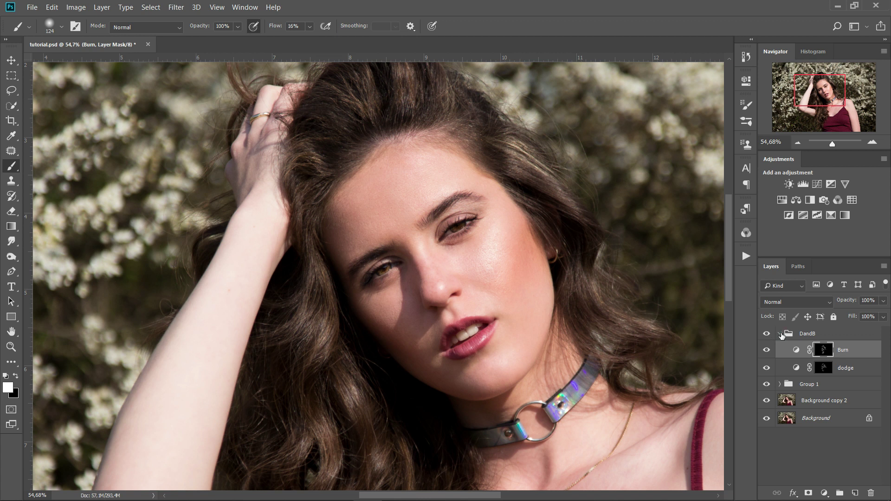
# Hide and show the Burn layer repeatedly to compare the portrait with and without burning.
pyautogui.click(781, 334)
pyautogui.click(780, 335)
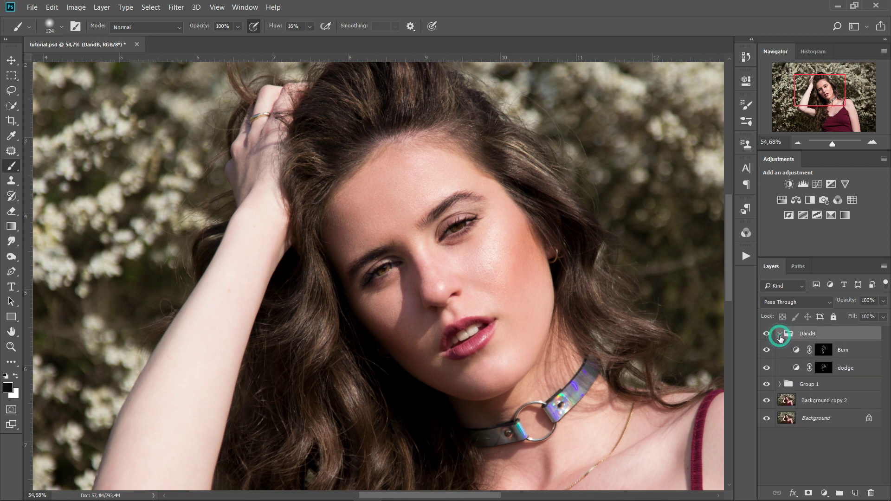
pyautogui.click(767, 351)
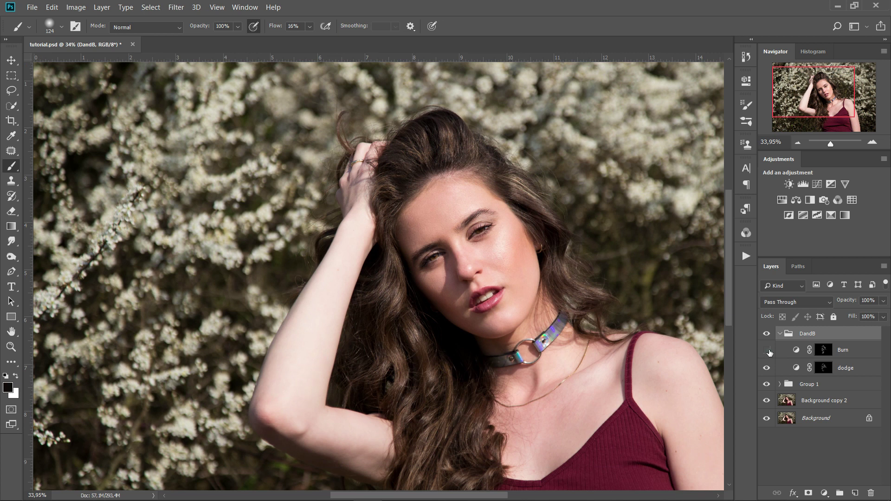
pyautogui.click(768, 351)
pyautogui.click(768, 351)
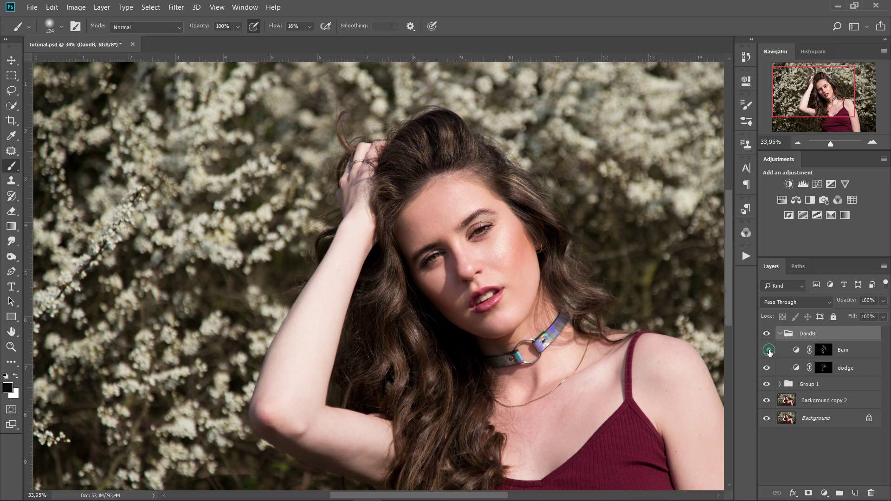
pyautogui.click(768, 351)
pyautogui.click(767, 351)
pyautogui.click(768, 351)
# Collapse the DandB group and toggle its visibility to compare the portrait with and without dodging and burning.
pyautogui.click(780, 334)
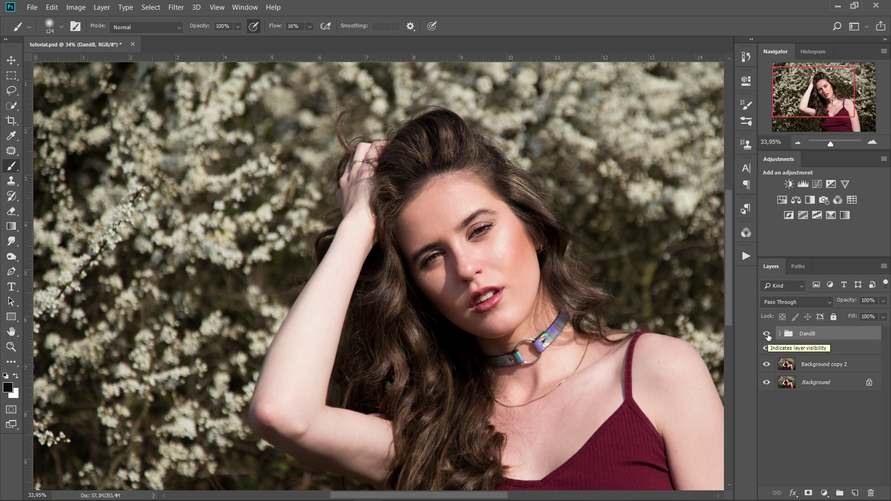
pyautogui.click(767, 335)
pyautogui.click(767, 334)
pyautogui.click(768, 334)
pyautogui.click(767, 335)
pyautogui.click(767, 334)
pyautogui.click(768, 334)
pyautogui.click(767, 335)
pyautogui.click(768, 335)
pyautogui.hotkey('ctrl', '0')
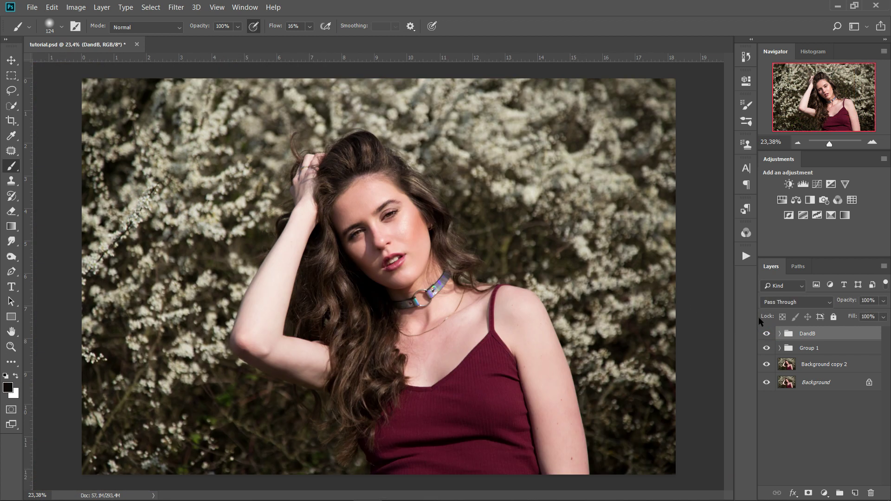
pyautogui.click(768, 335)
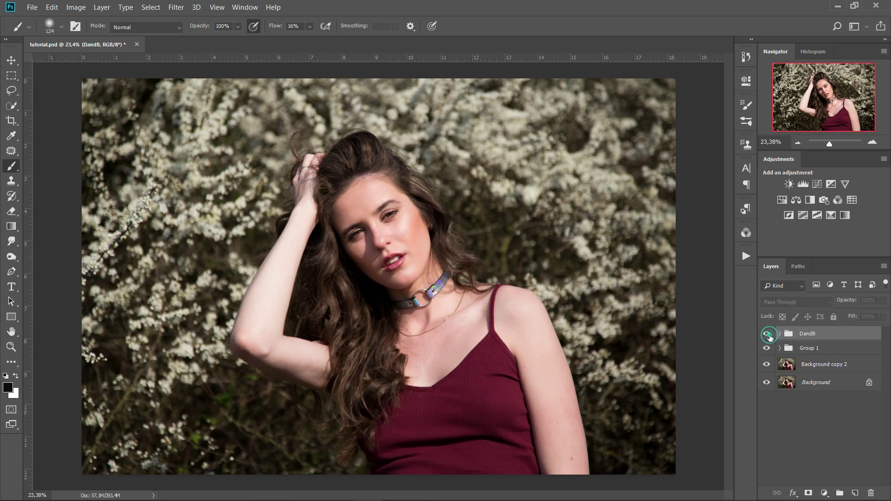
# Group the DandB group, Group 1 and the Background copy 2 layer together above the Background layer.
pyautogui.click(828, 383)
pyautogui.click(830, 335)
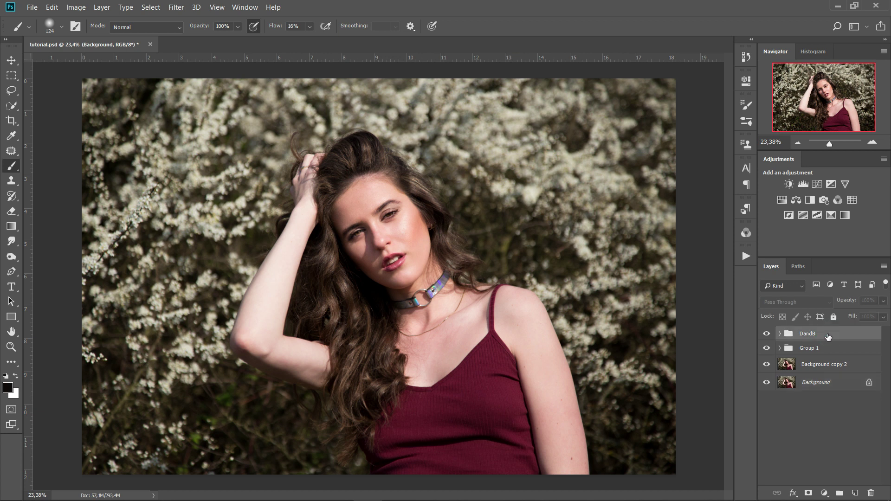
pyautogui.keyDown('shift'); pyautogui.click(851, 367); pyautogui.keyUp('shift')
pyautogui.moveTo(847, 353); pyautogui.dragTo(842, 493)
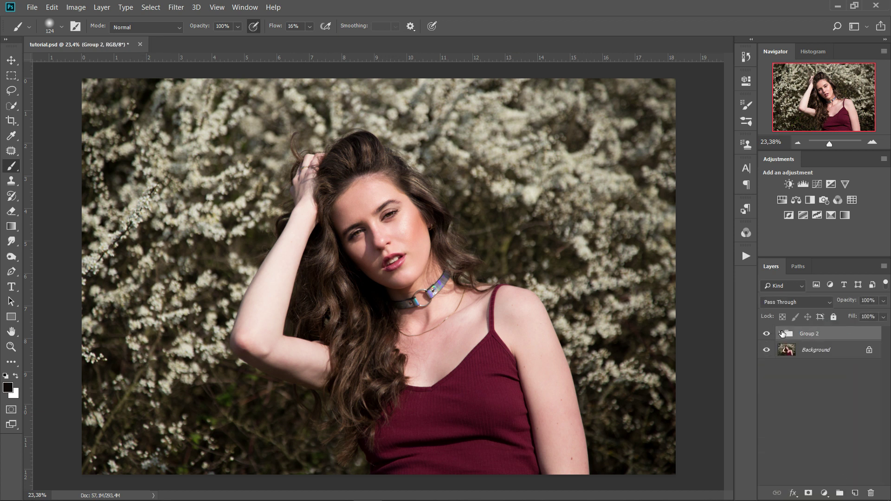
# Toggle the new group's visibility to compare the full retouch with the original, in the whole image and on the face.
pyautogui.click(767, 334)
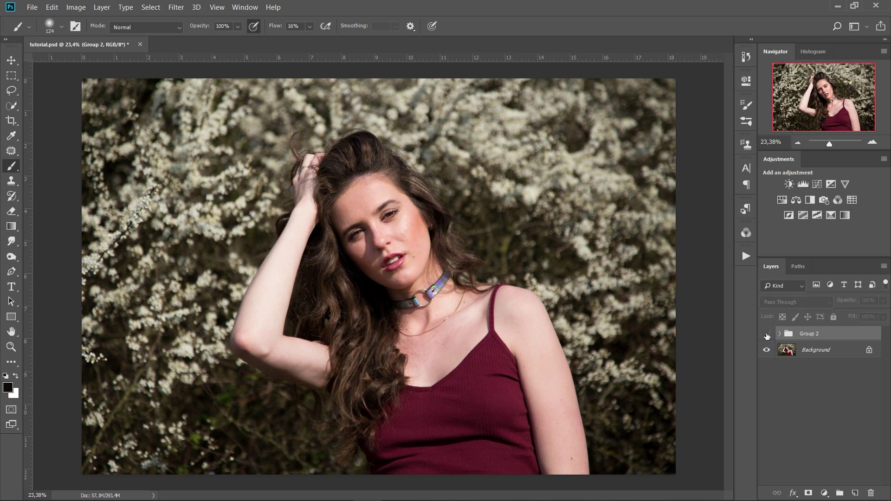
pyautogui.click(767, 334)
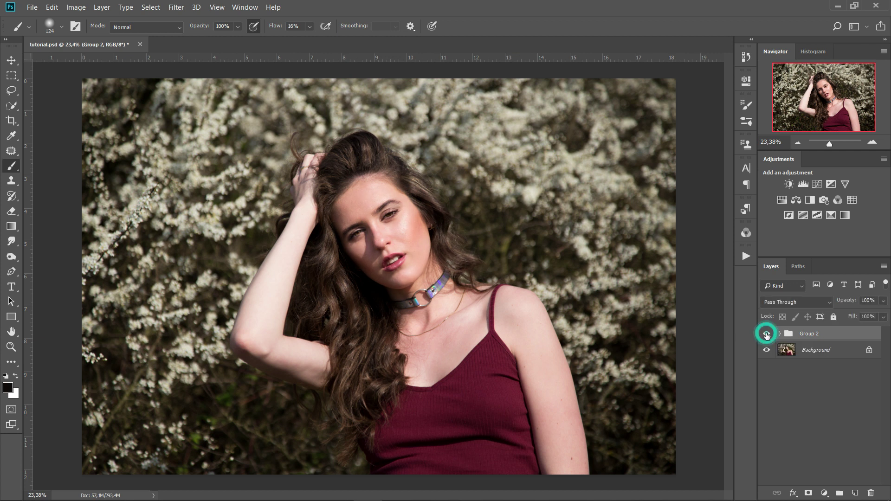
pyautogui.scroll(7, 358, 181)
pyautogui.moveTo(432, 220)
pyautogui.mouseDown()
pyautogui.moveTo(434, 243)
pyautogui.moveTo(435, 209)
pyautogui.mouseUp()
pyautogui.click(772, 337)
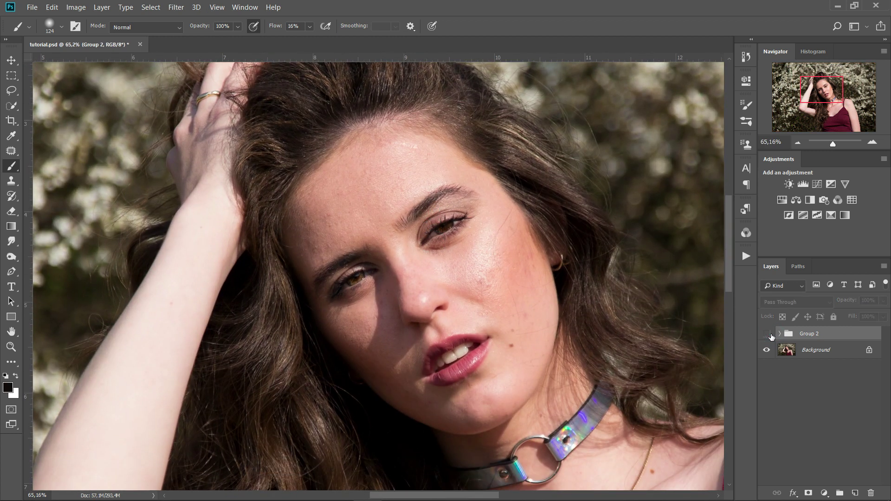
pyautogui.click(771, 337)
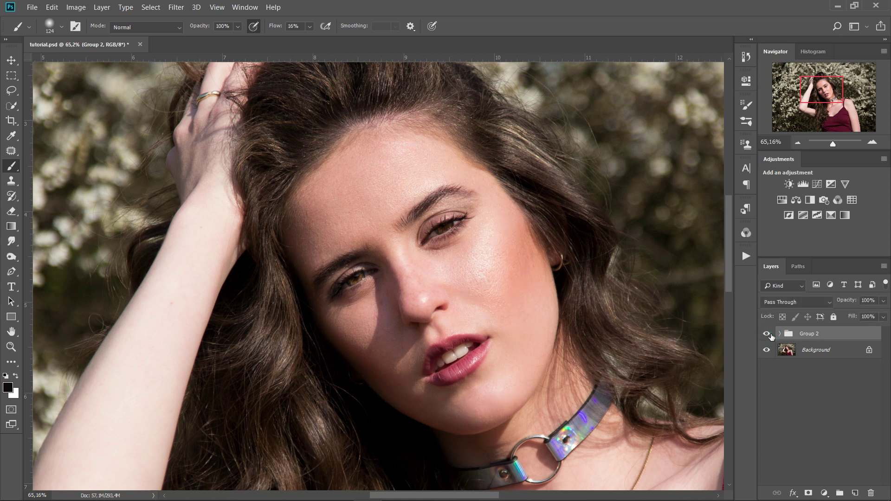
# Switch to the Clone Stamp tool.
pyautogui.scroll(-3, 569, 295)
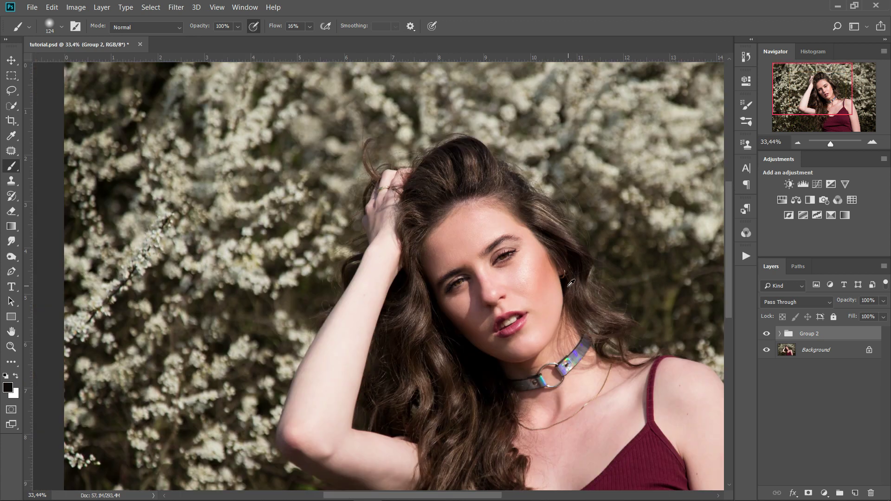
pyautogui.moveTo(540, 298); pyautogui.dragTo(494, 243)
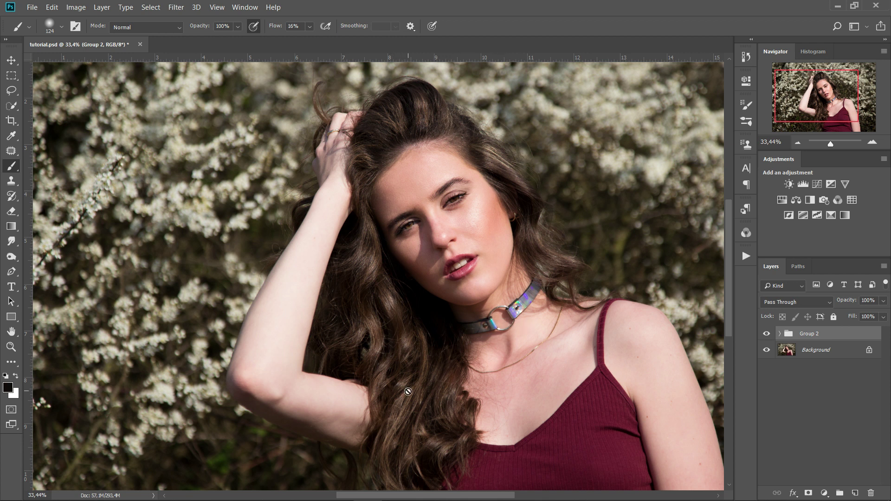
pyautogui.scroll(-3, 408, 391)
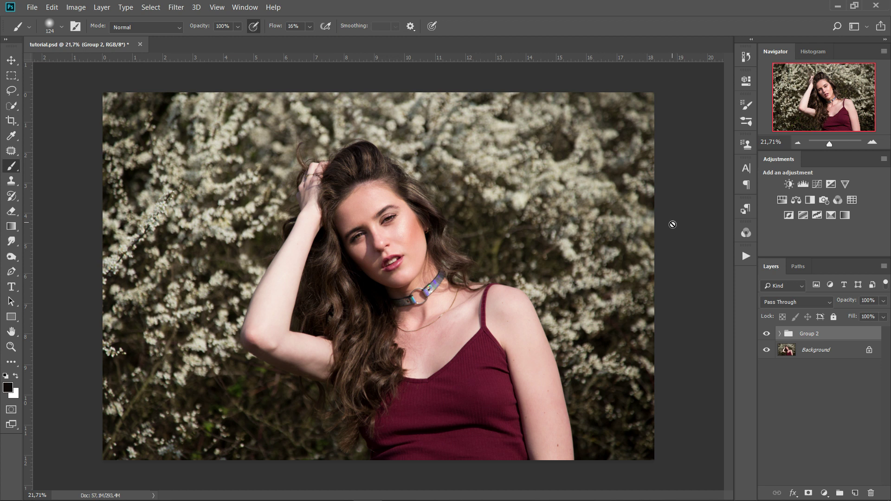
pyautogui.press('s')
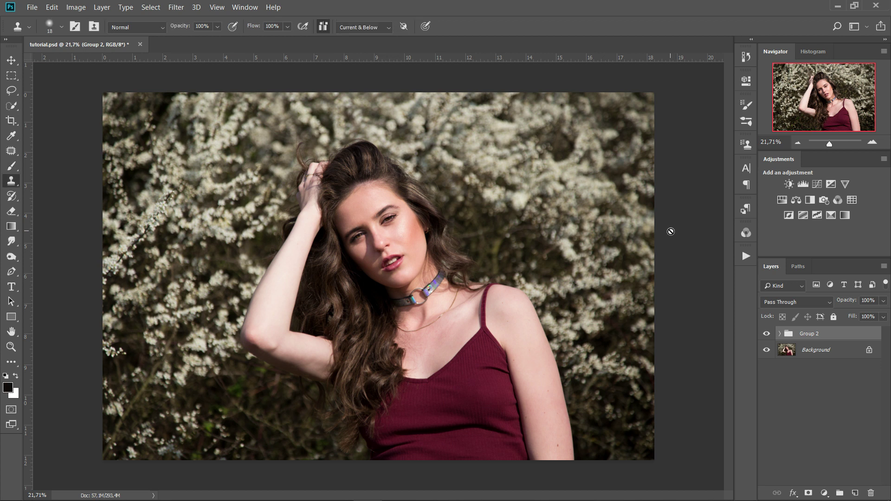